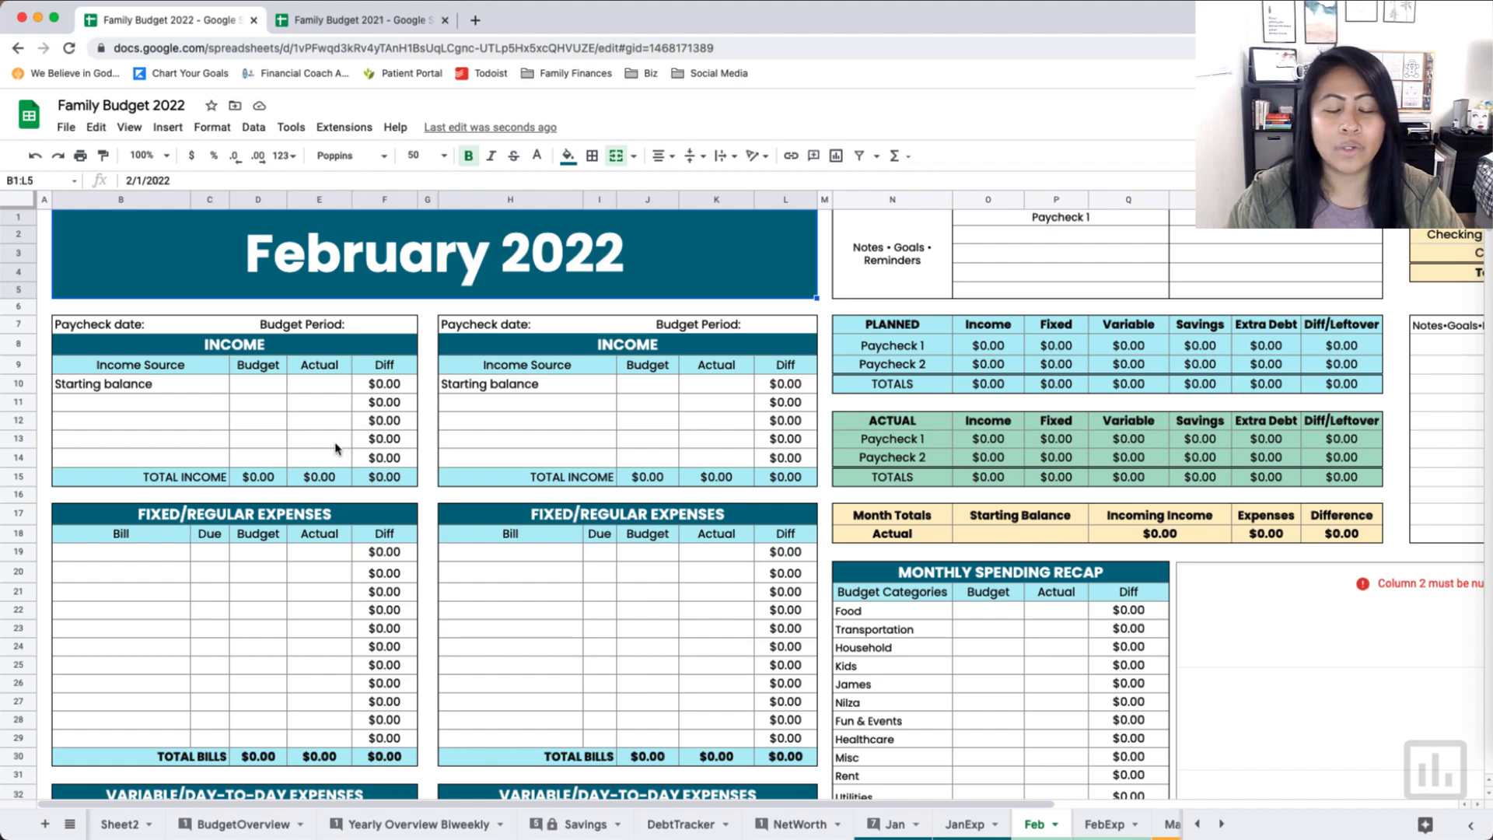
# Step: Review the February 2022 budget template, from income and expense tables to savings, debt payments and the monthly spending recap categories
pyautogui.scroll(-15, 335, 449)
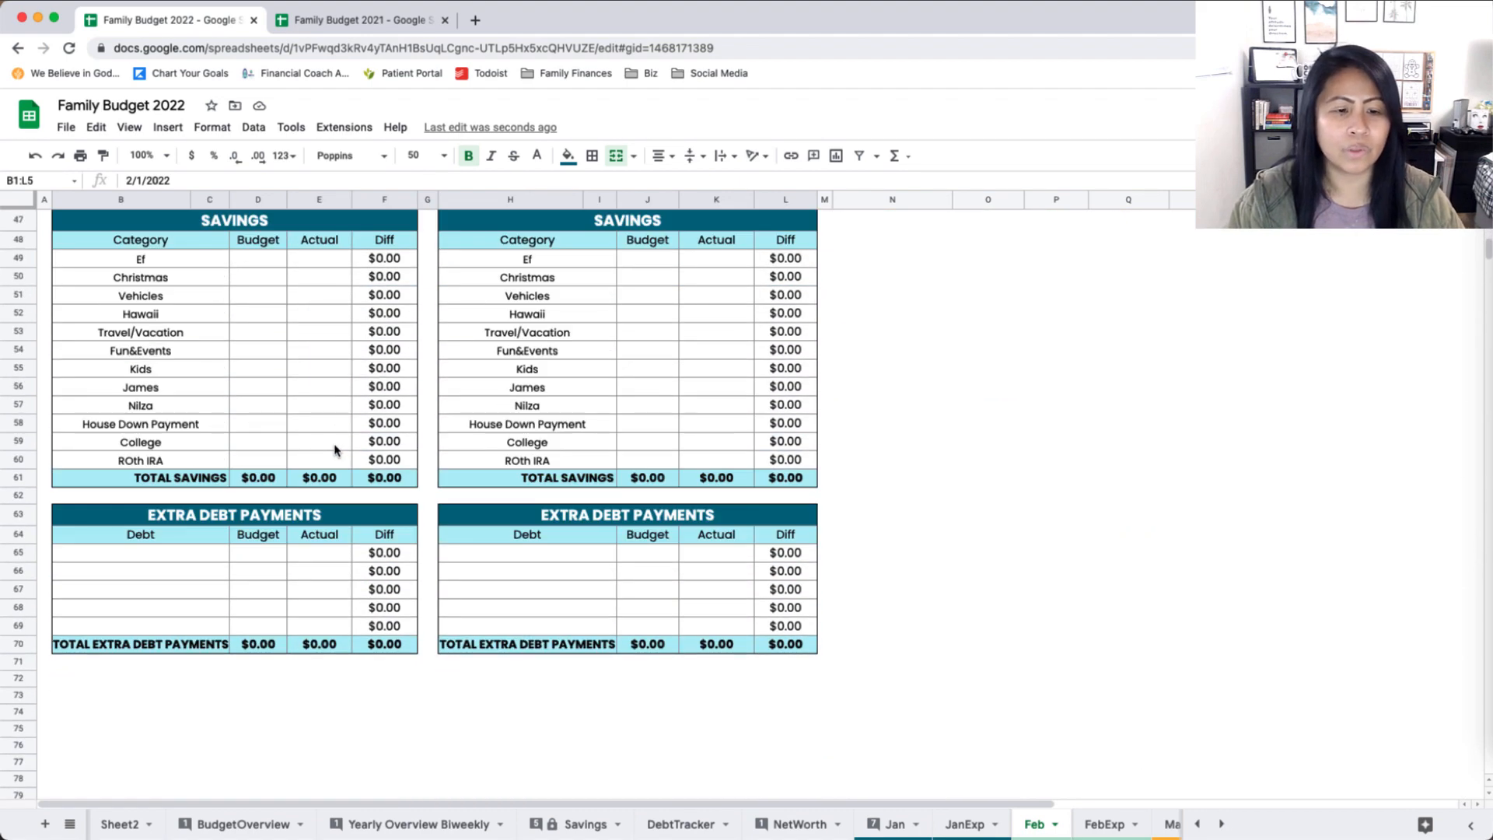
pyautogui.scroll(15, 335, 449)
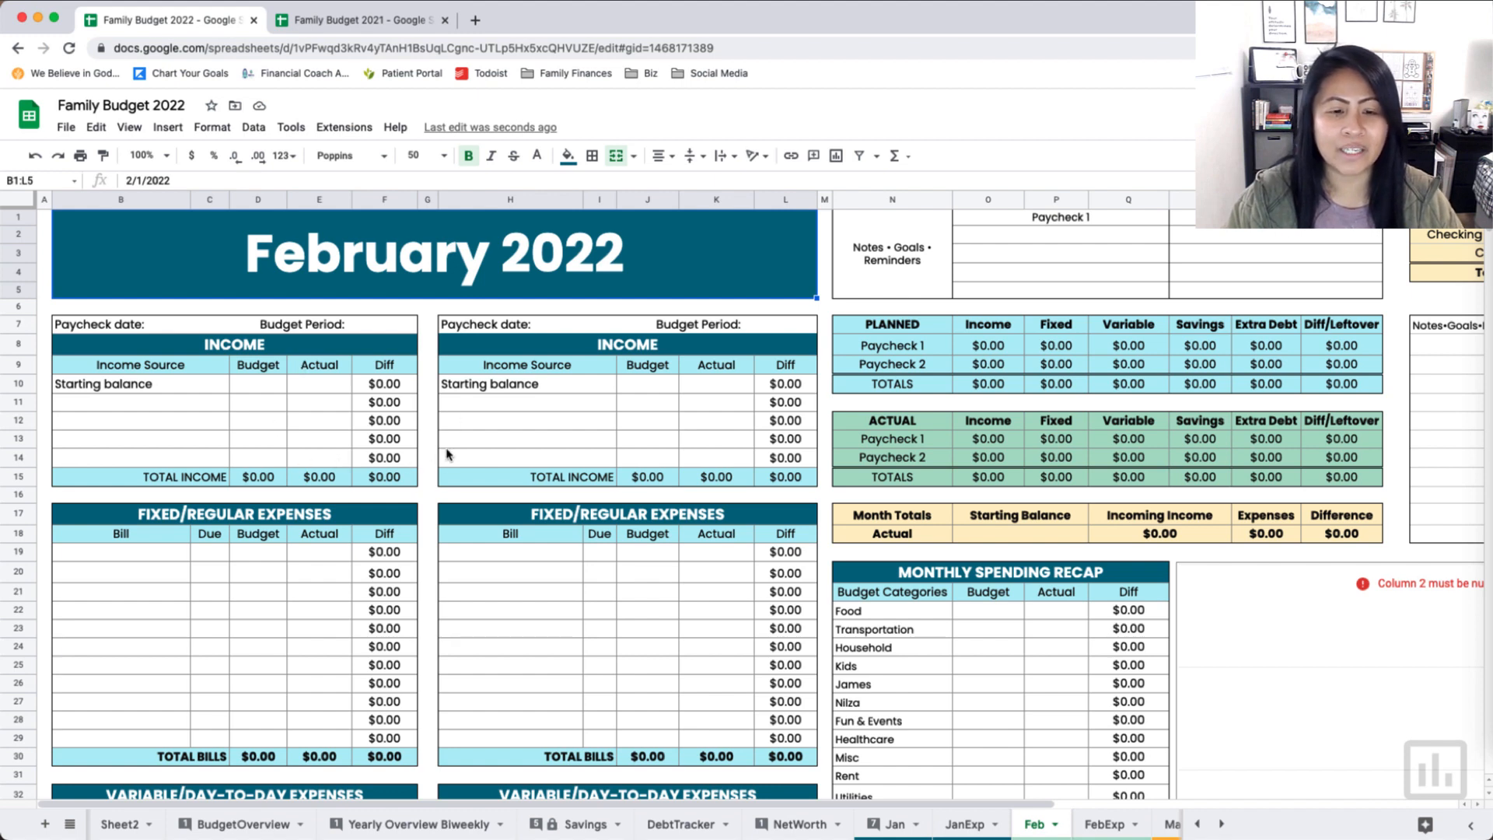
pyautogui.scroll(-2, 447, 453)
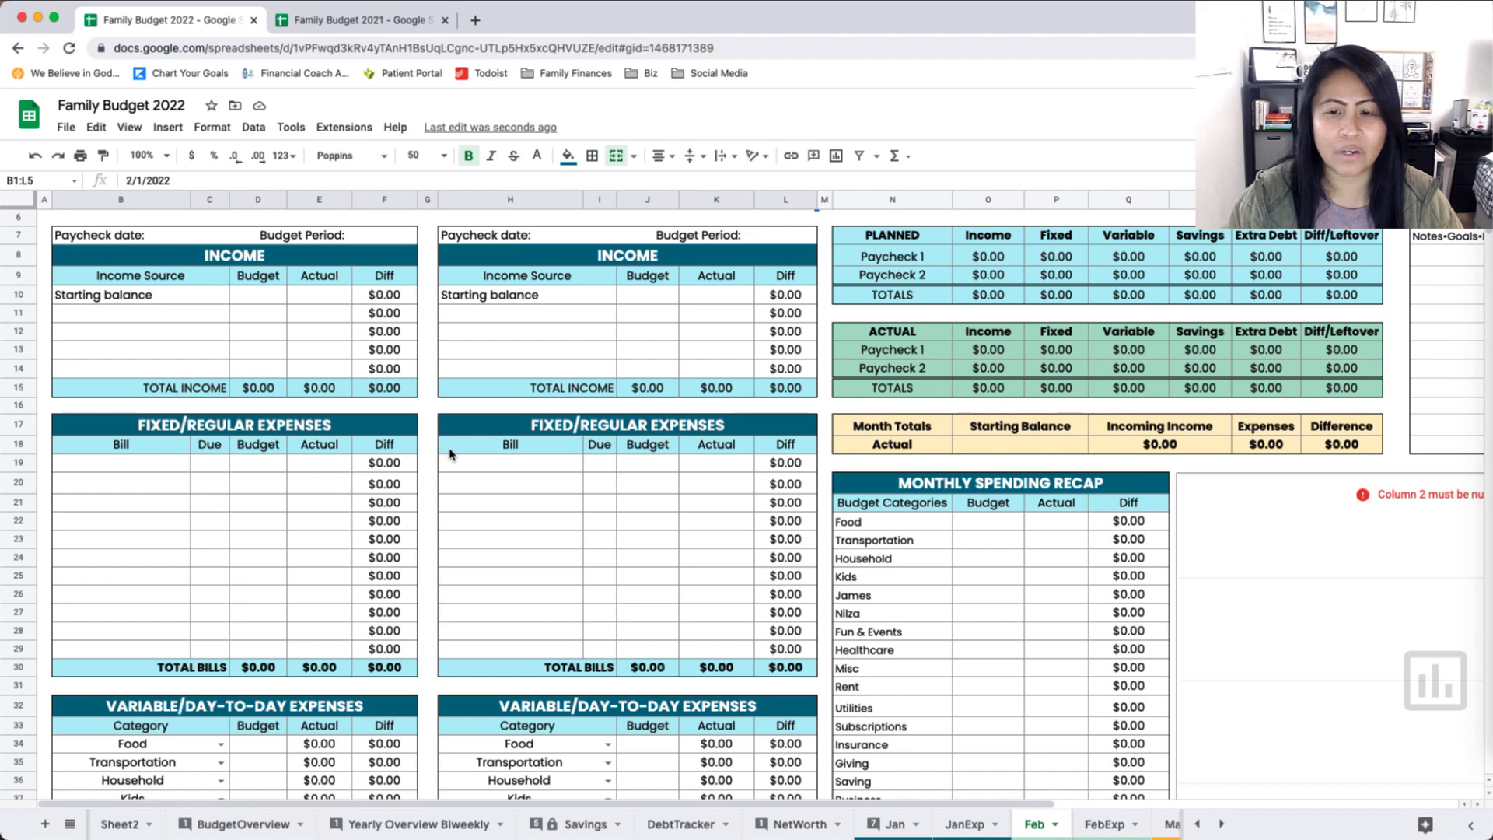
pyautogui.scroll(-2, 949, 603)
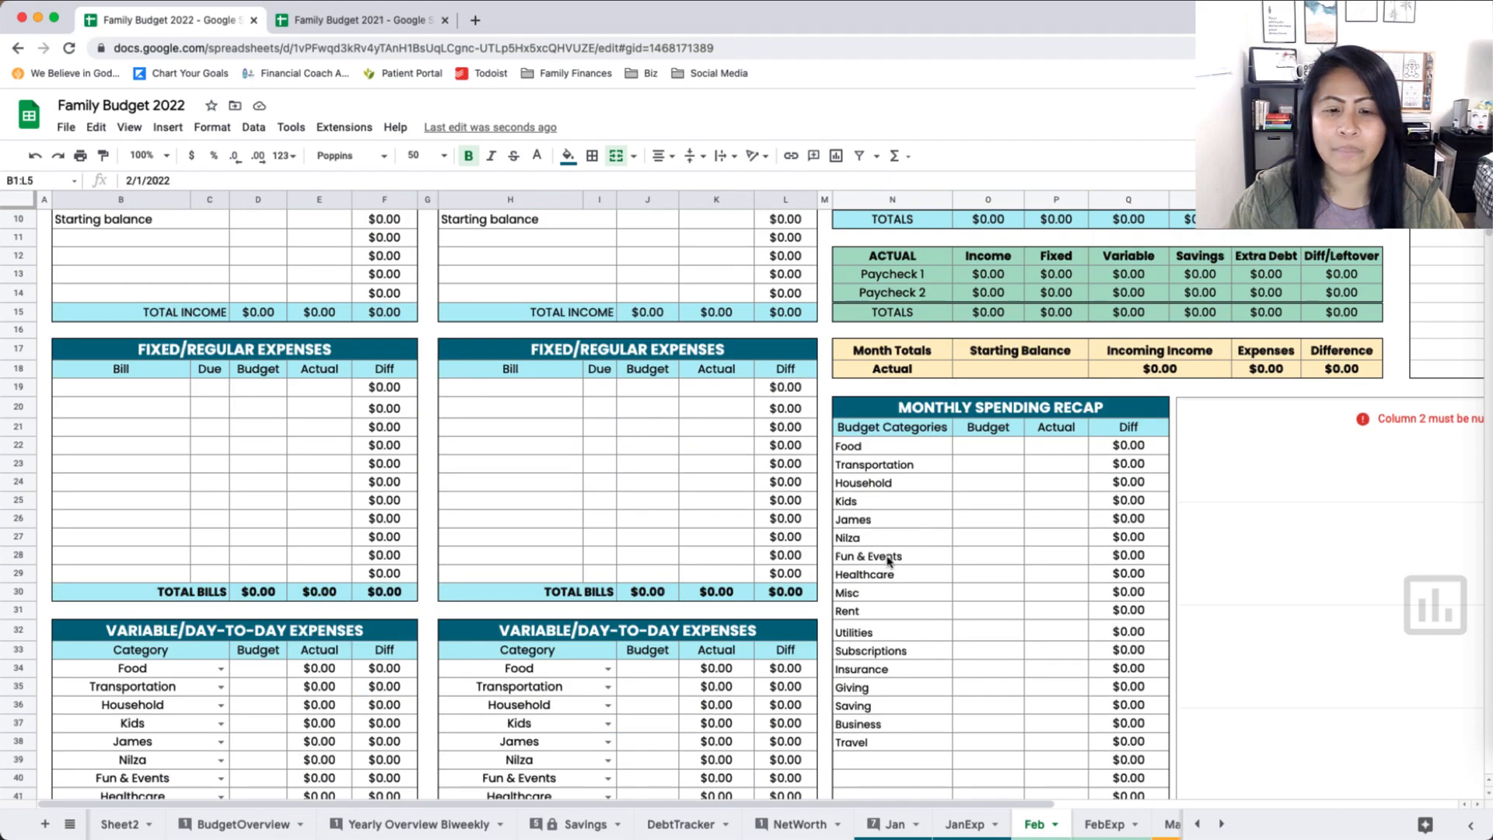
pyautogui.scroll(-2, 920, 475)
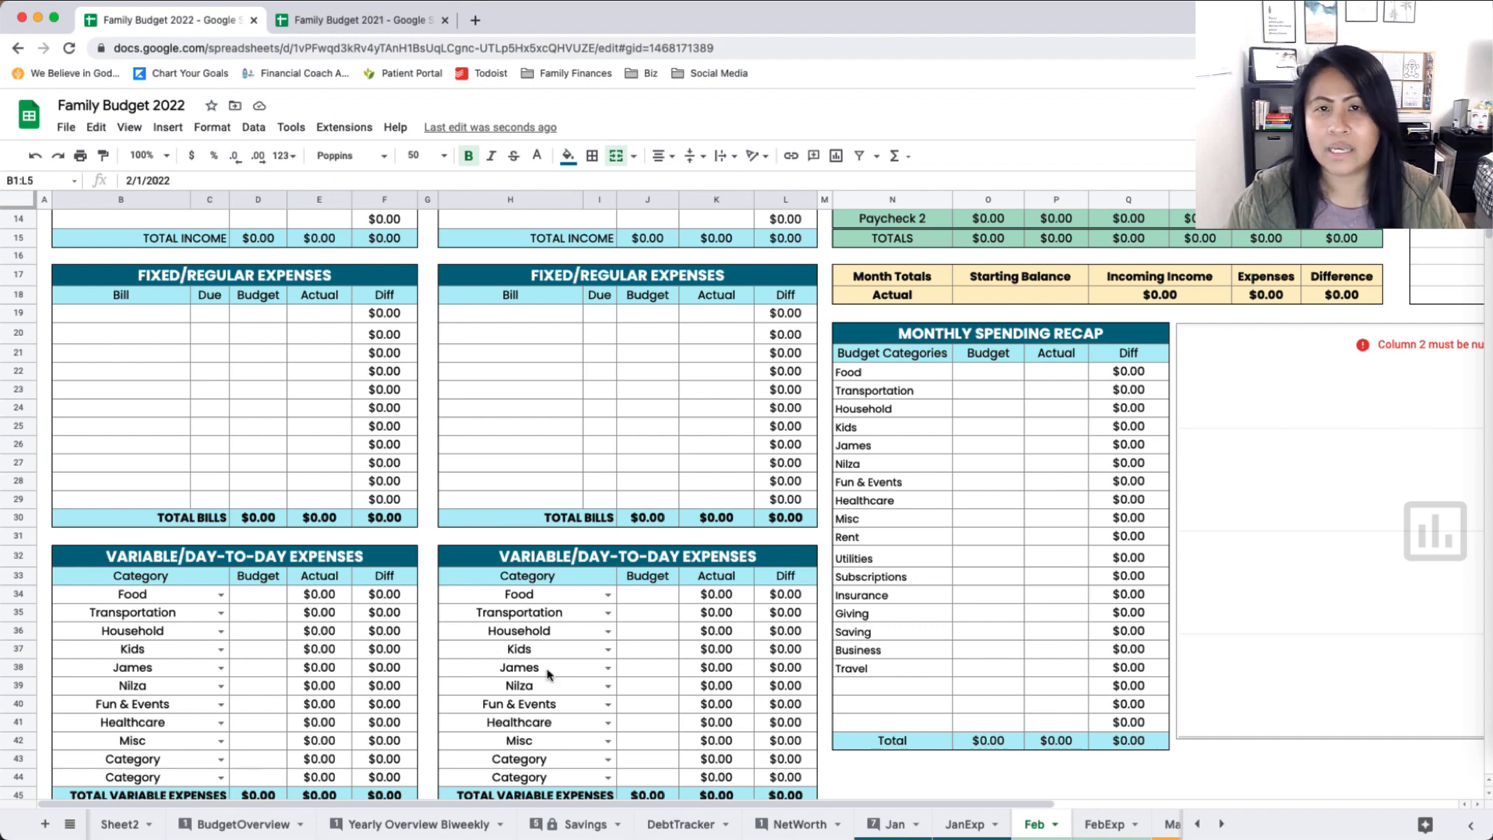
pyautogui.click(846, 687)
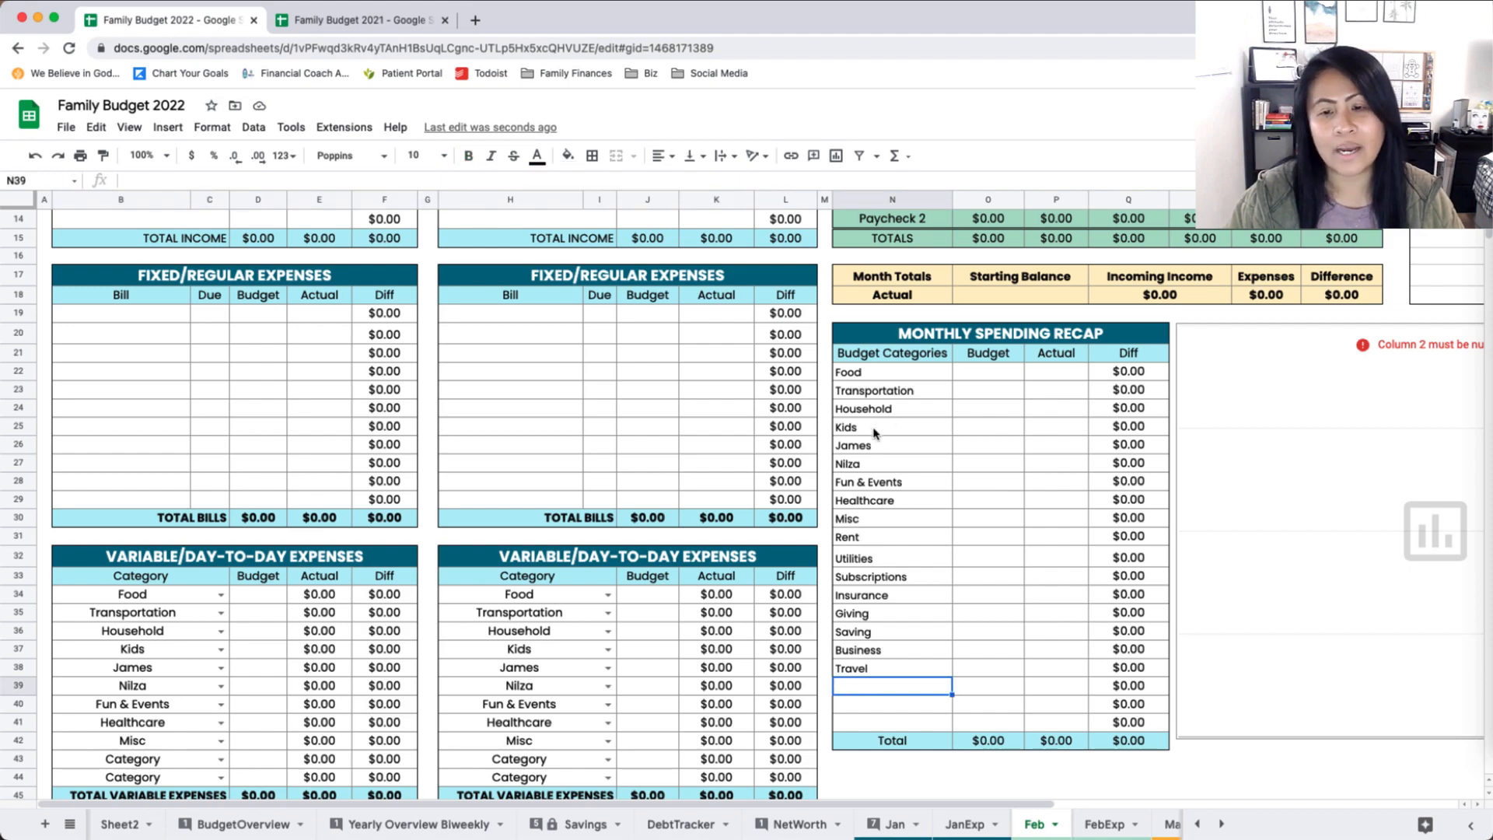
pyautogui.scroll(5, 876, 435)
pyautogui.scroll(-6, 276, 685)
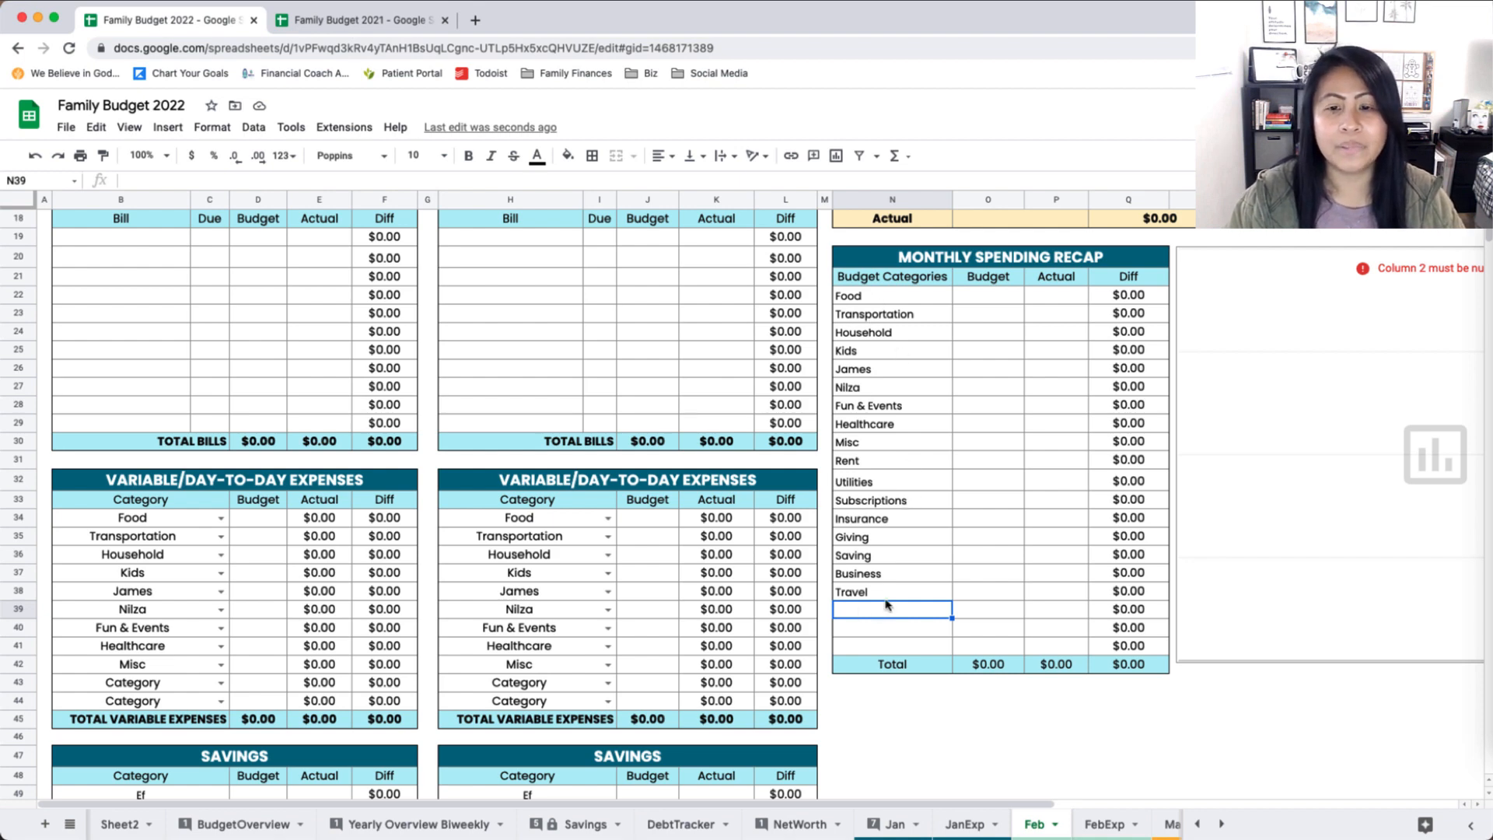
pyautogui.scroll(5, 886, 523)
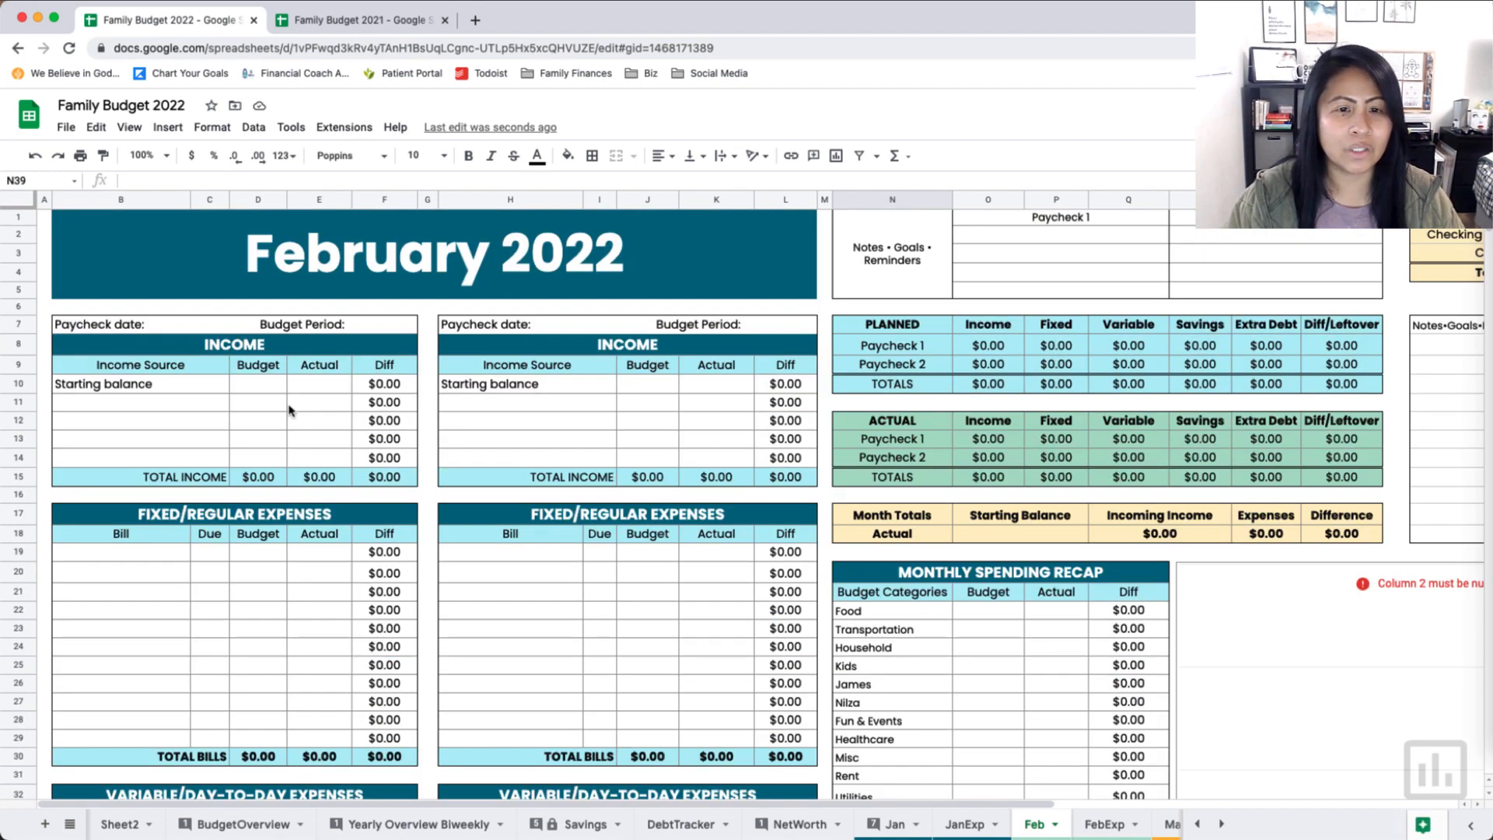
# Step: Look up the two February paycheck dates in the Yearly Overview Biweekly sheet and return to the Feb sheet
pyautogui.doubleClick(161, 327)
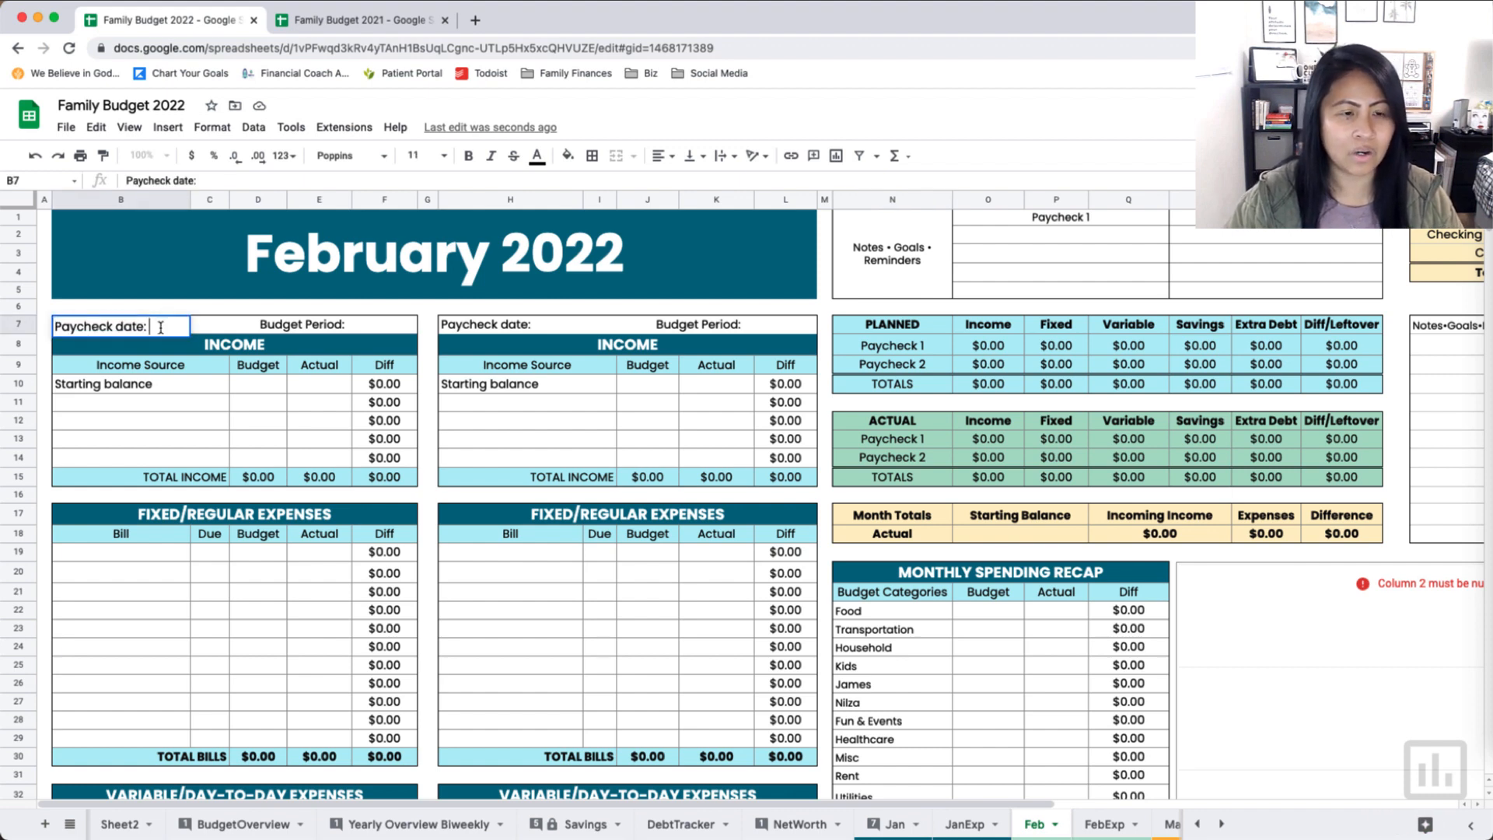
pyautogui.click(383, 833)
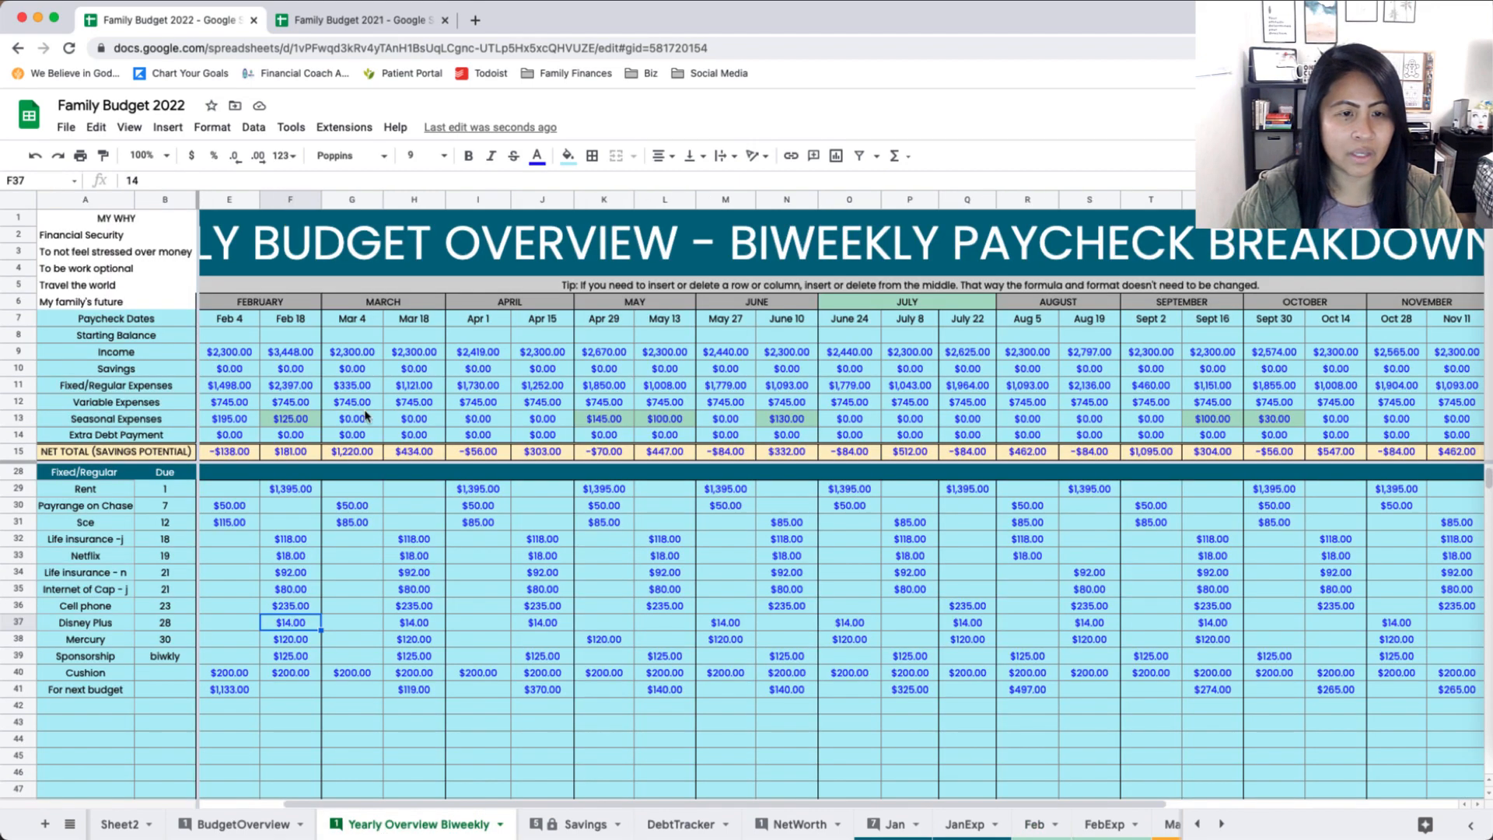
pyautogui.click(304, 324)
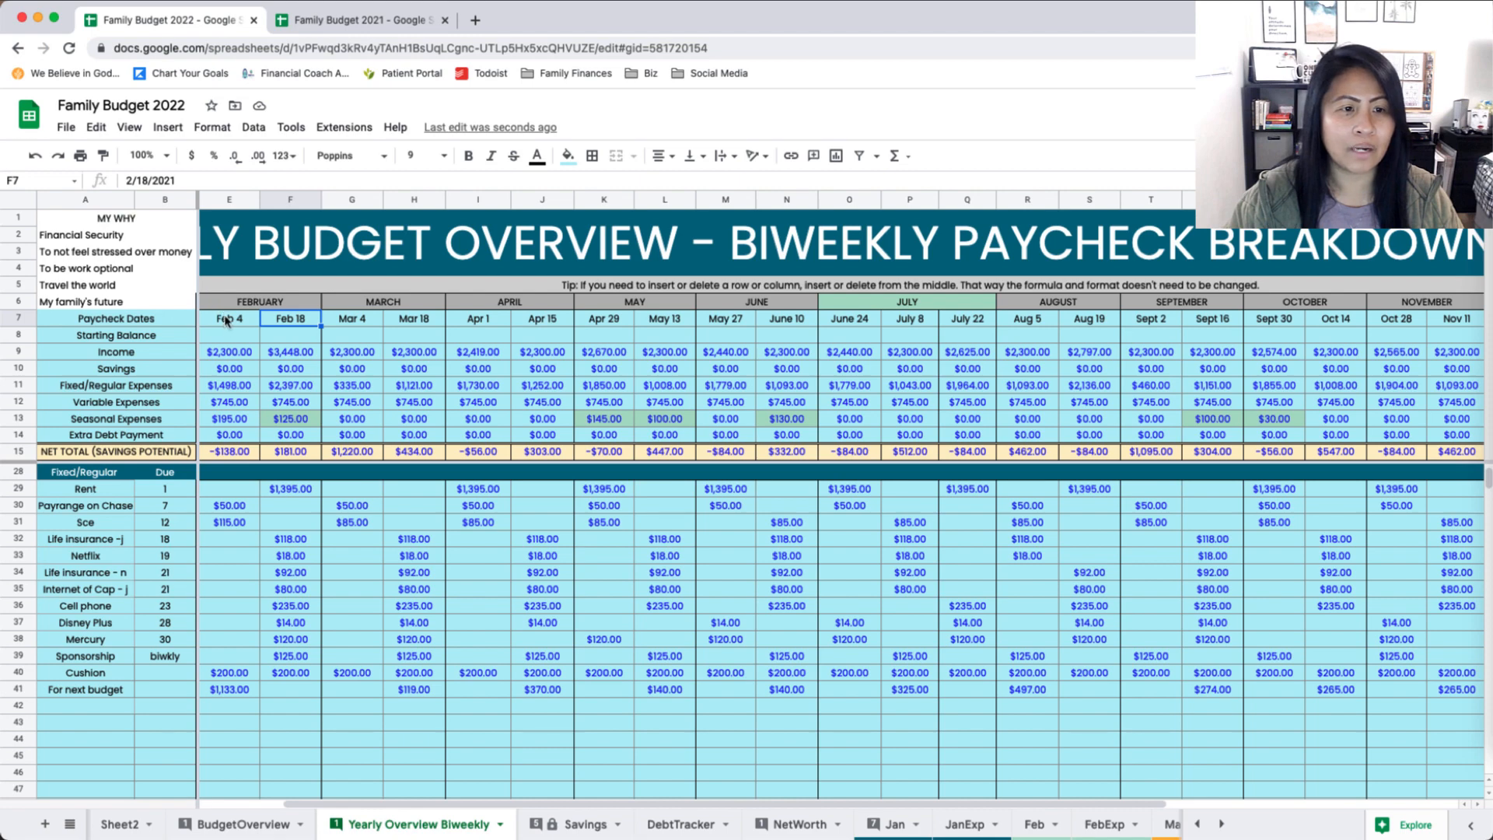
pyautogui.click(225, 320)
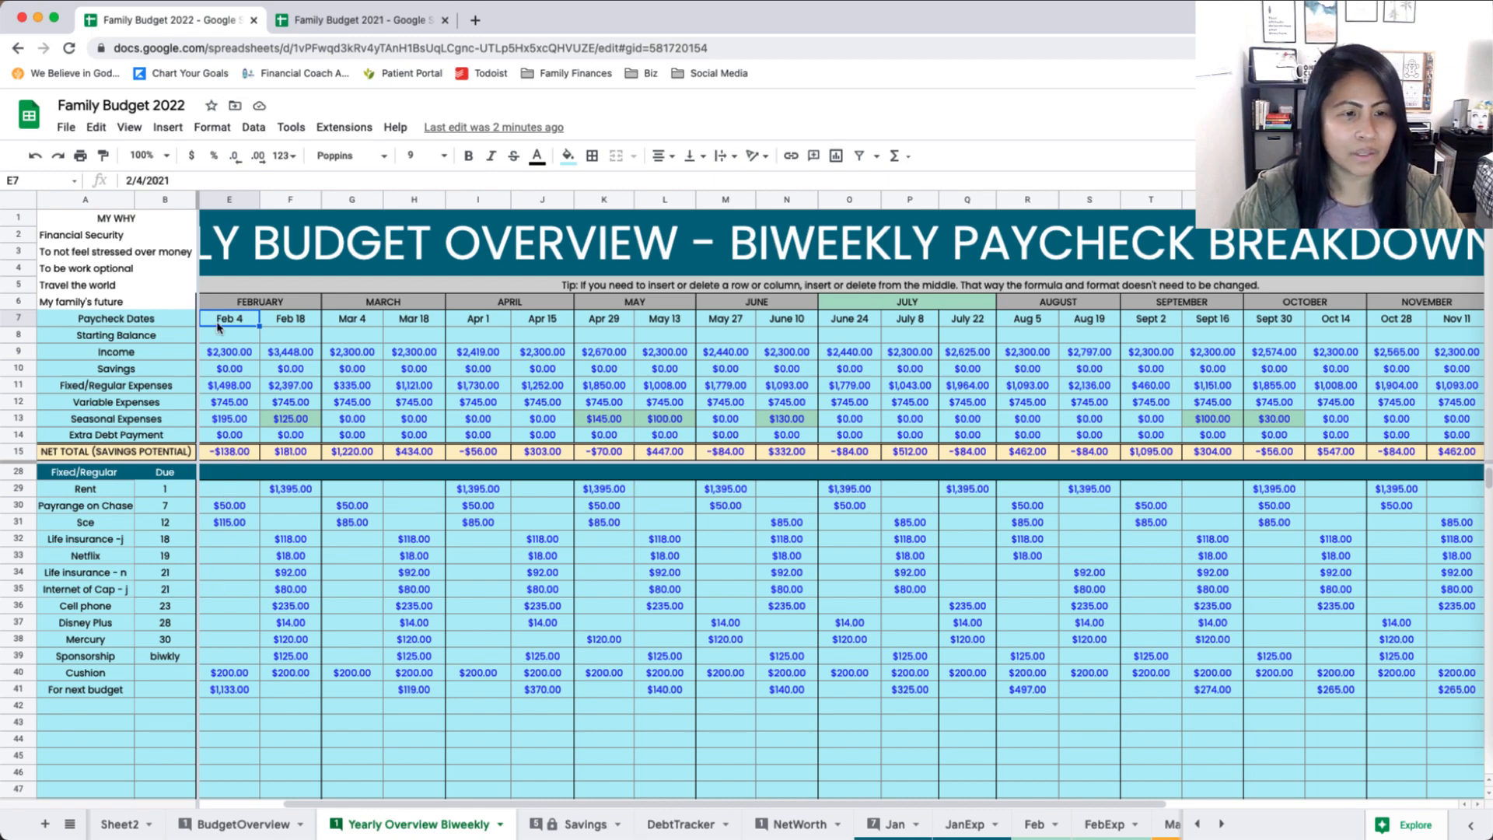
pyautogui.click(1036, 824)
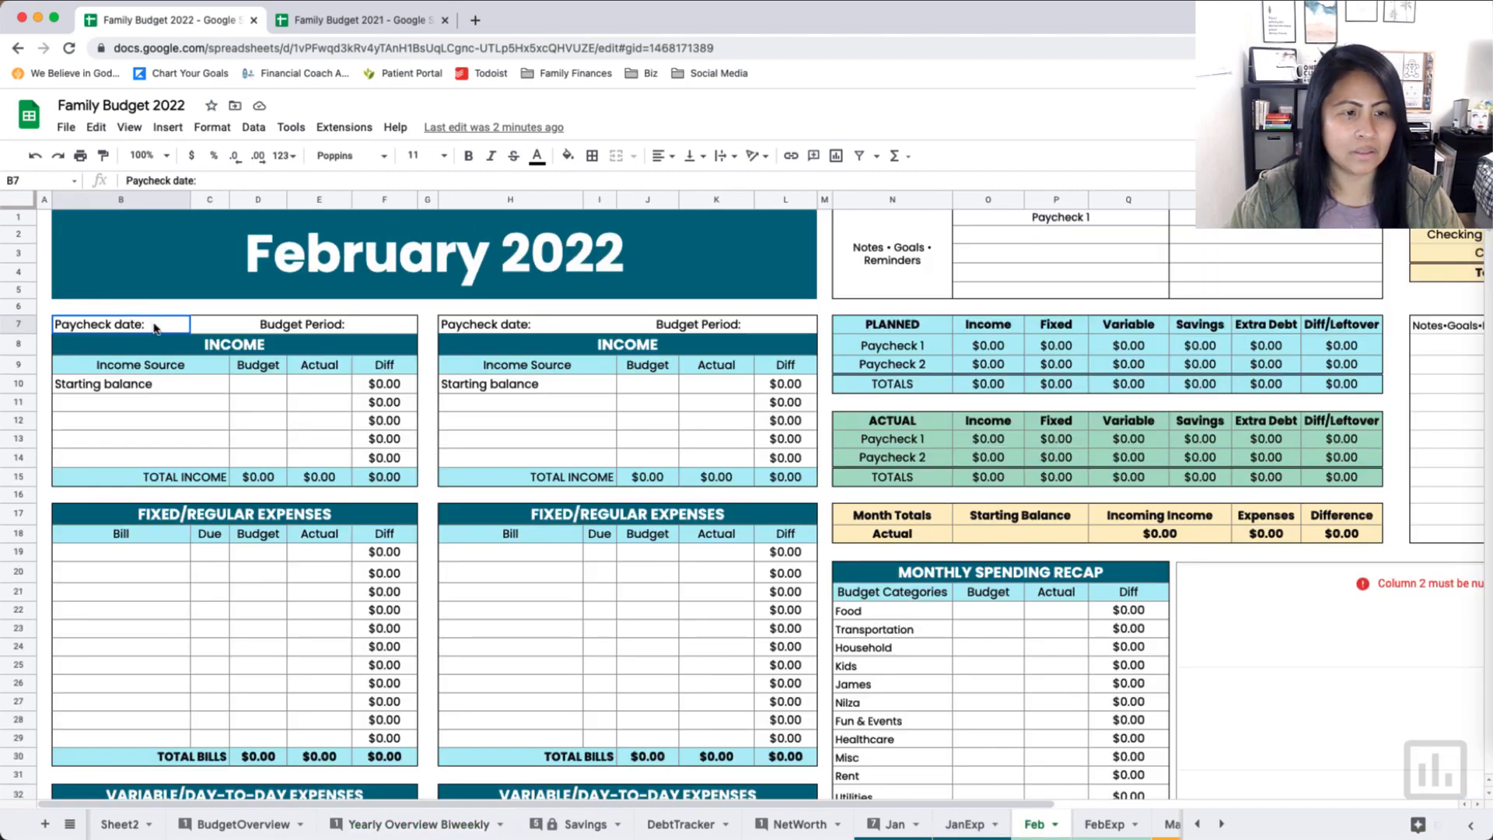
# Step: Set the first February paycheck's date to 2/4 and its budget period to 2/4-17
pyautogui.doubleClick(154, 325)
pyautogui.write('2')
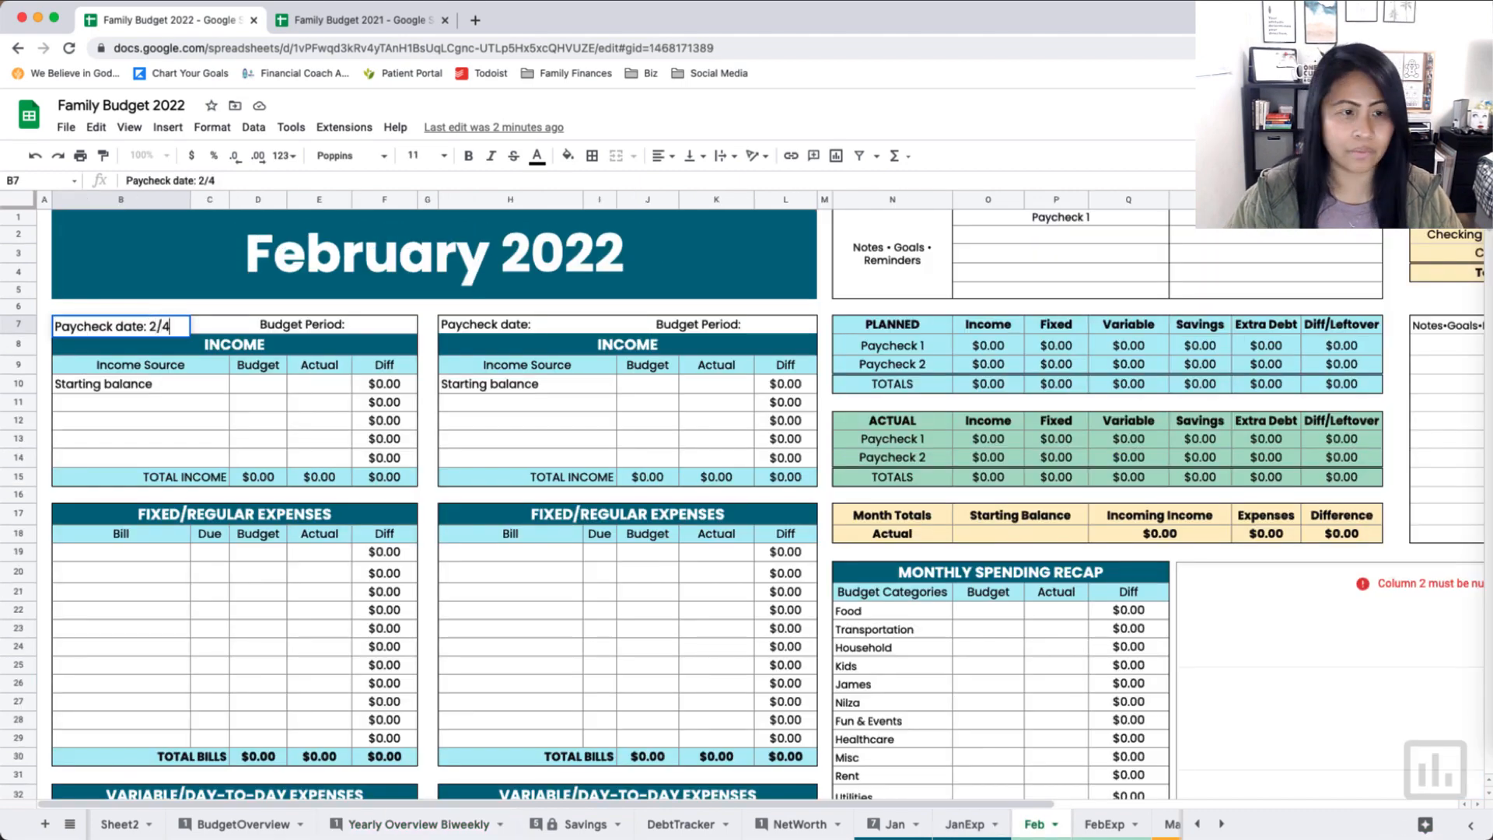
pyautogui.write('/4')
pyautogui.press('Tab')
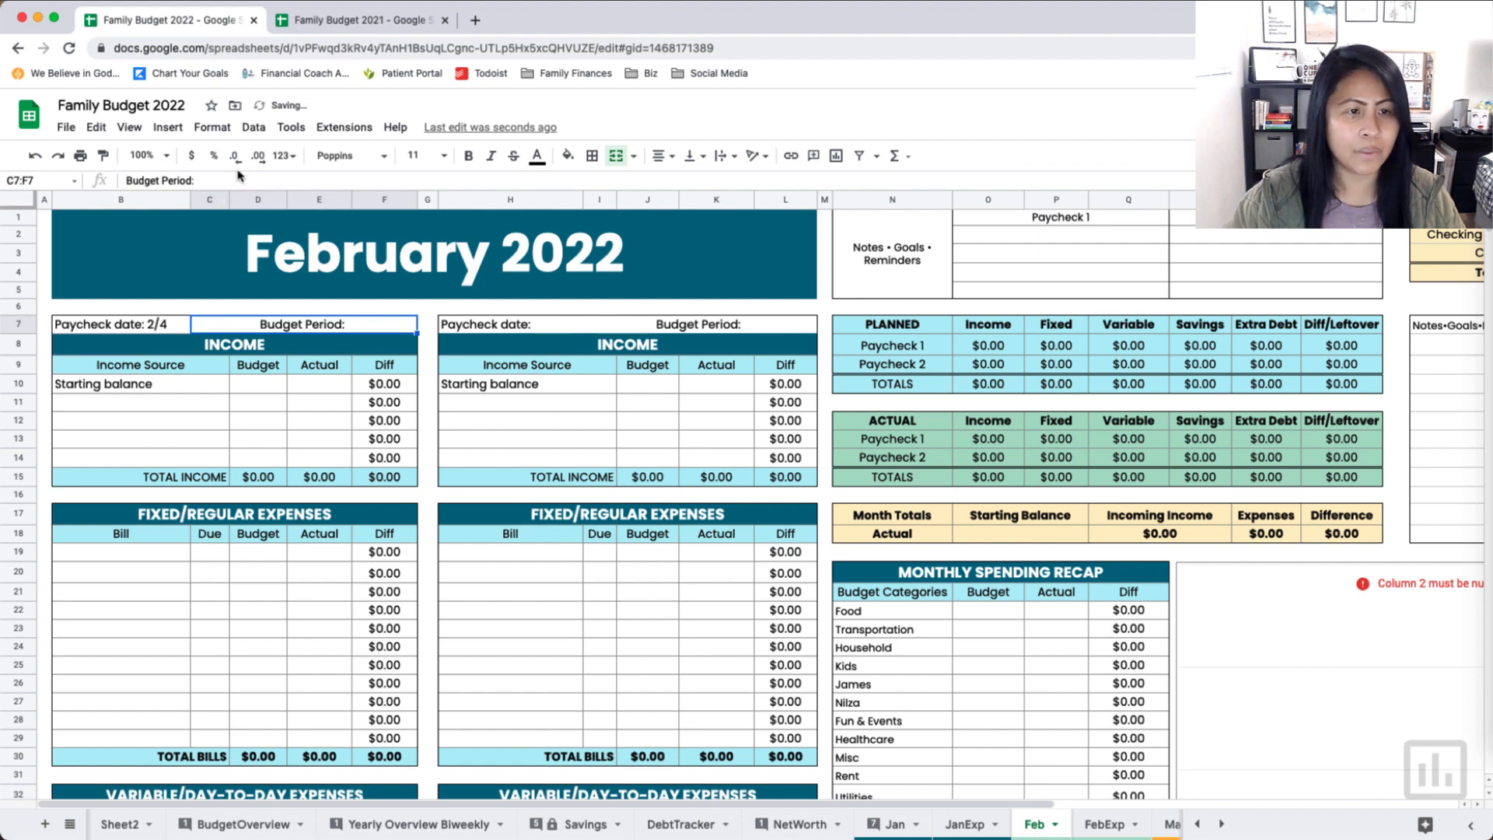
pyautogui.click(238, 174)
pyautogui.write('2/4')
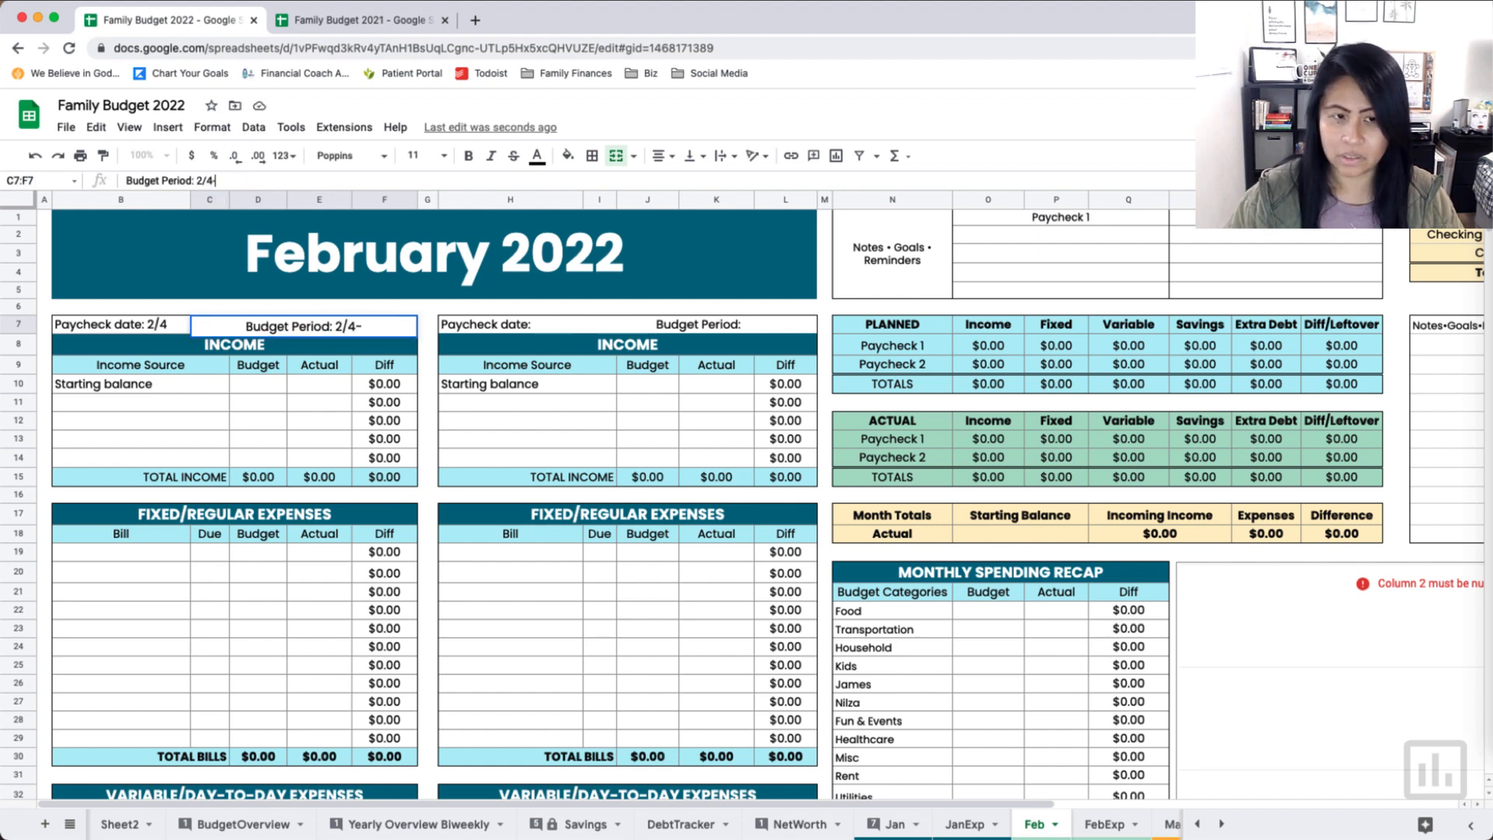
pyautogui.write('-17')
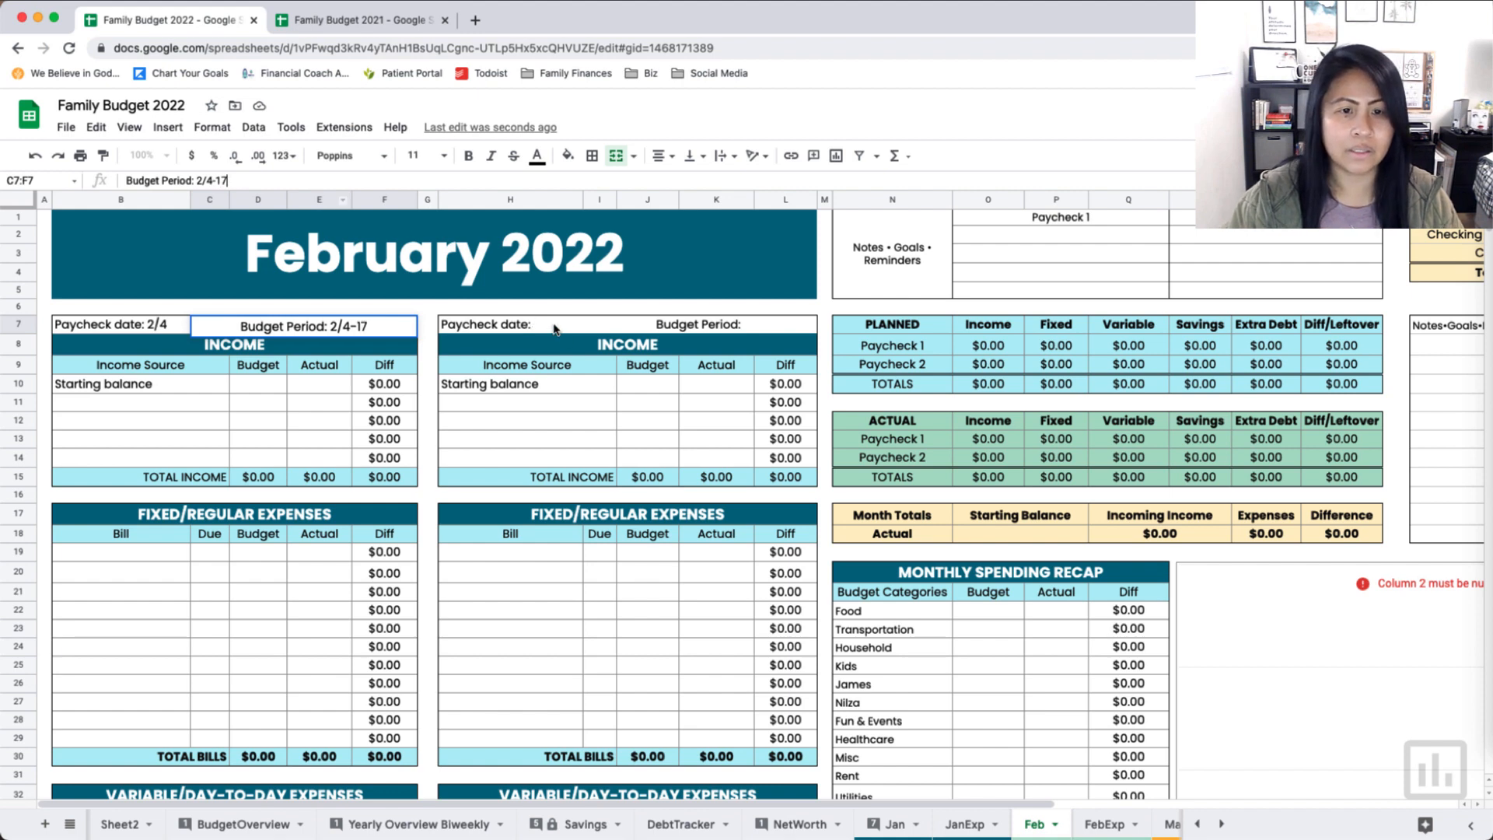
# Step: Set the second February paycheck's date to 2/18 and its budget period to 2/18-3/3
pyautogui.doubleClick(553, 325)
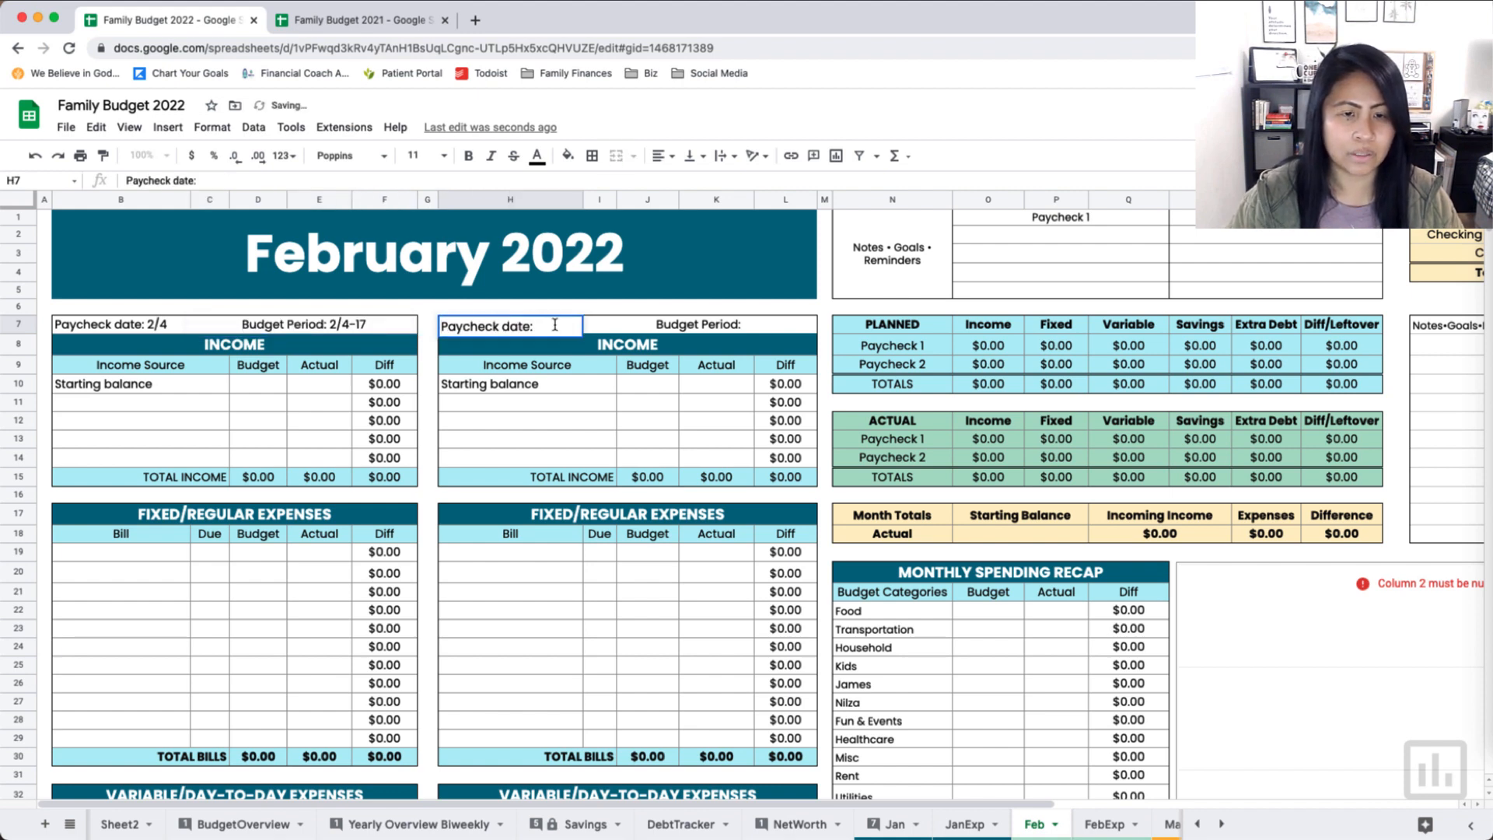
pyautogui.write('2/18')
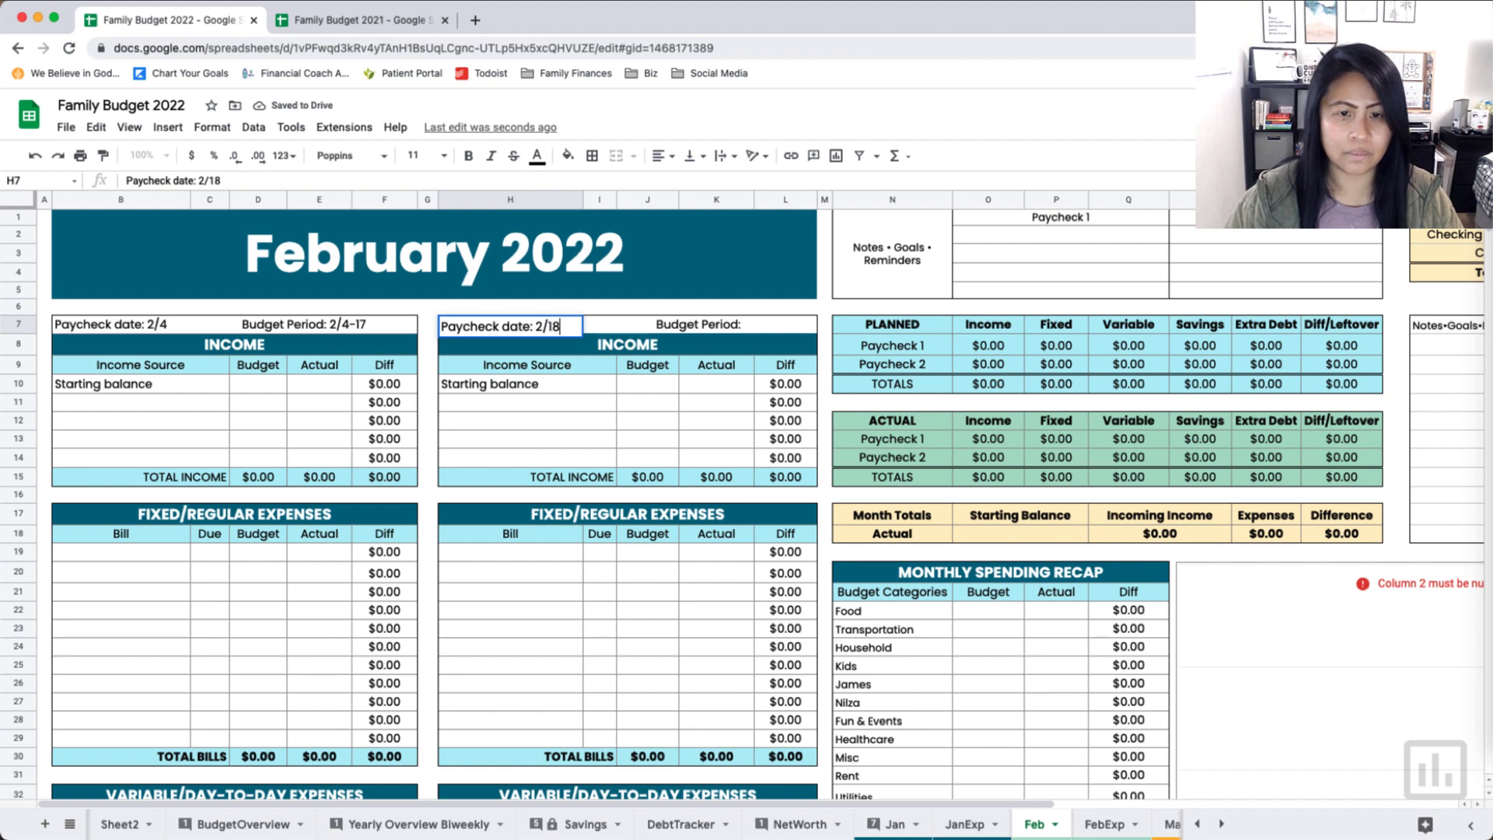
pyautogui.doubleClick(775, 325)
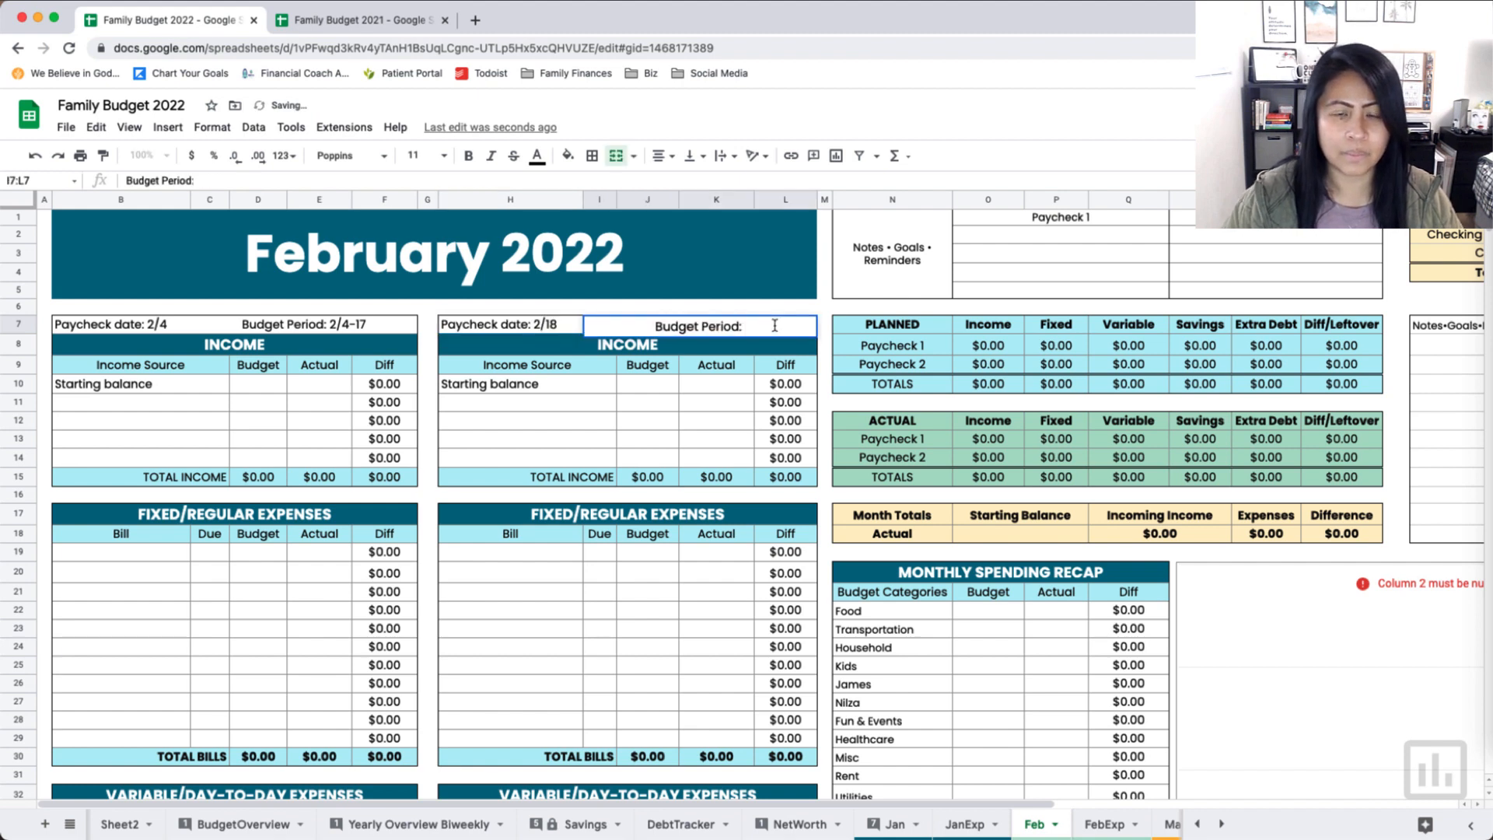
pyautogui.write('2/18')
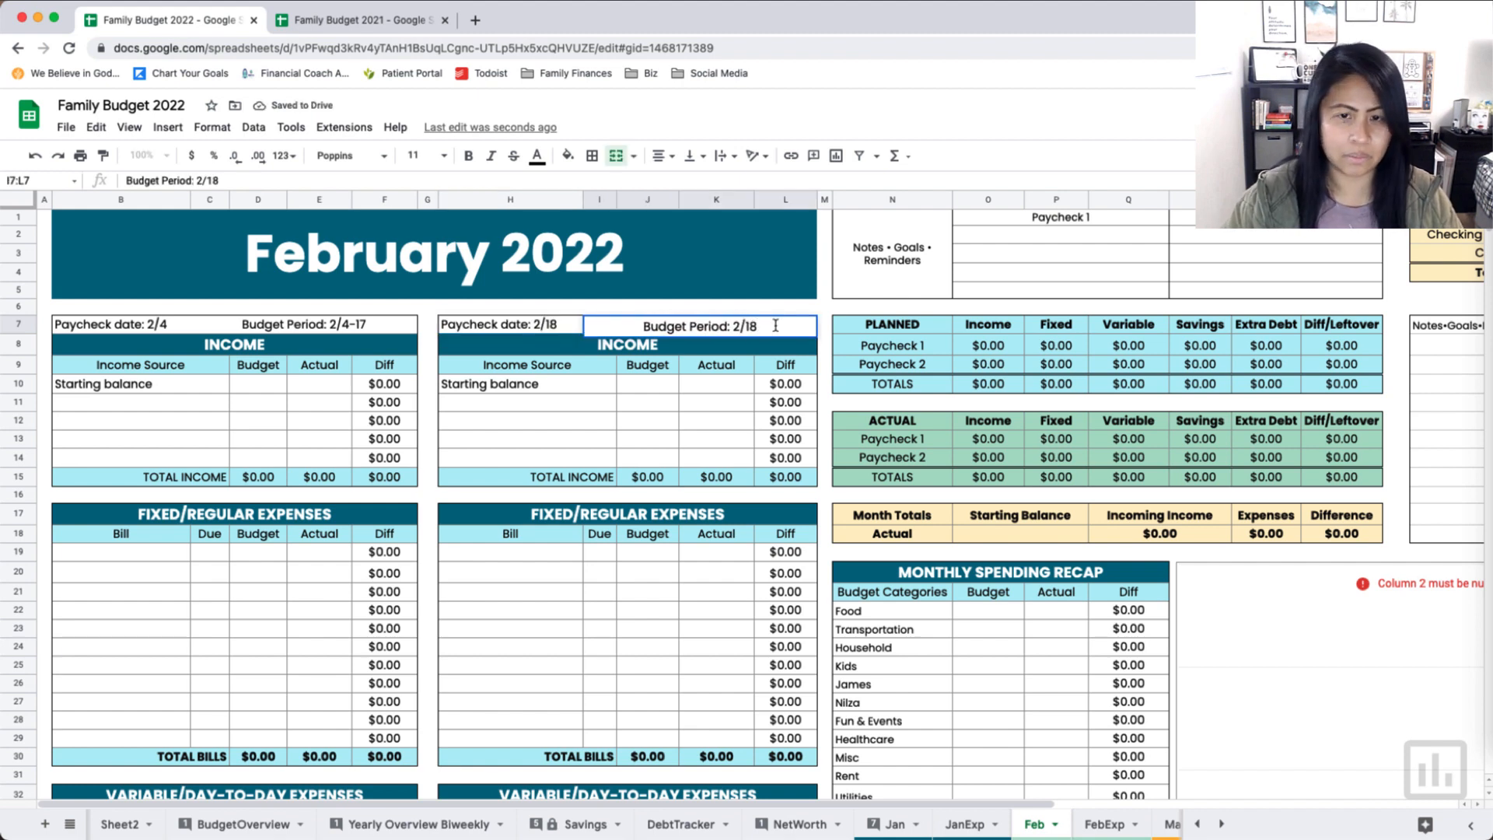
pyautogui.write('-')
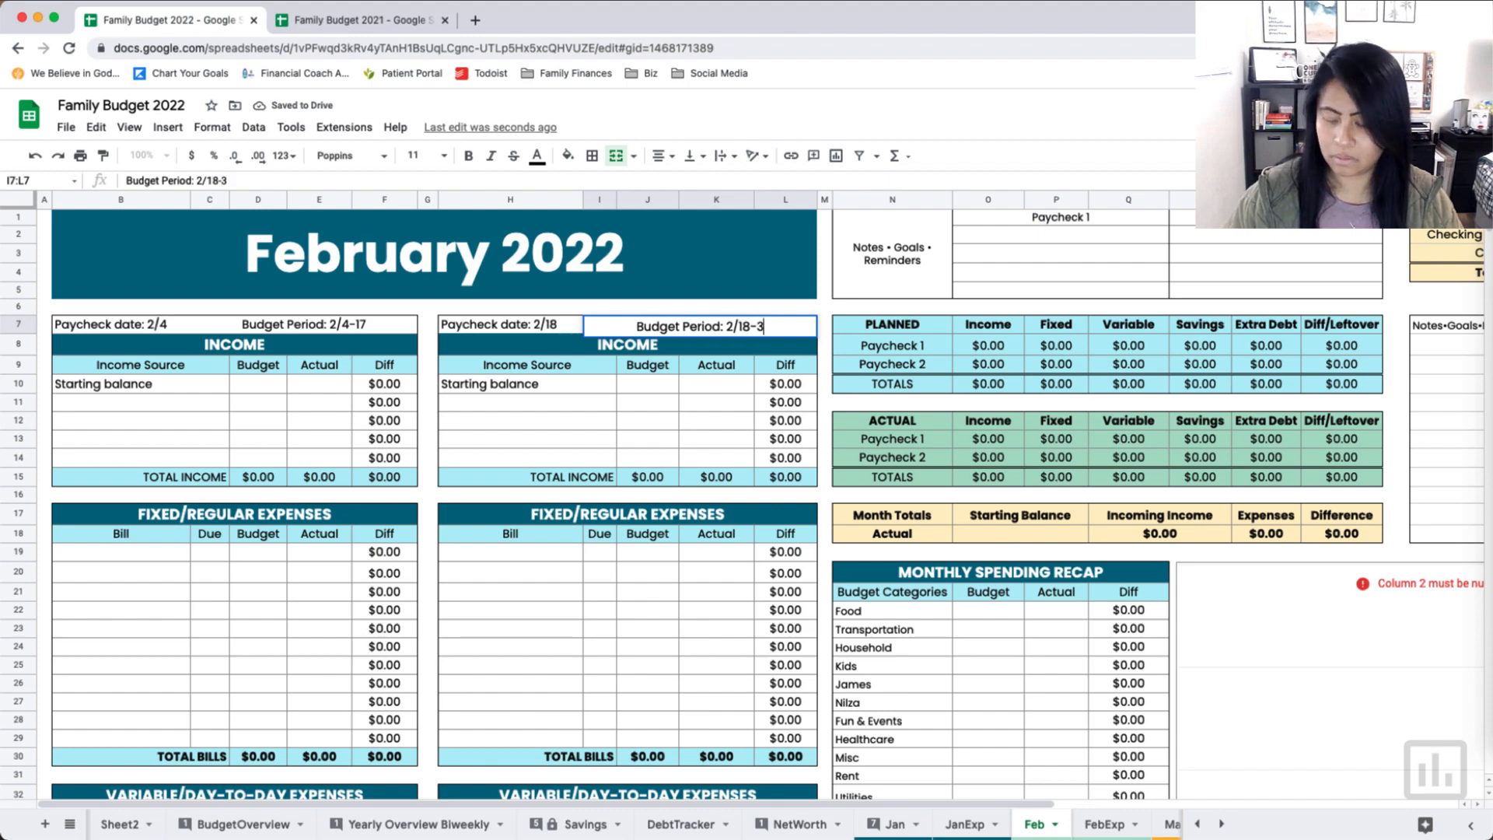
pyautogui.write('3')
pyautogui.click(448, 826)
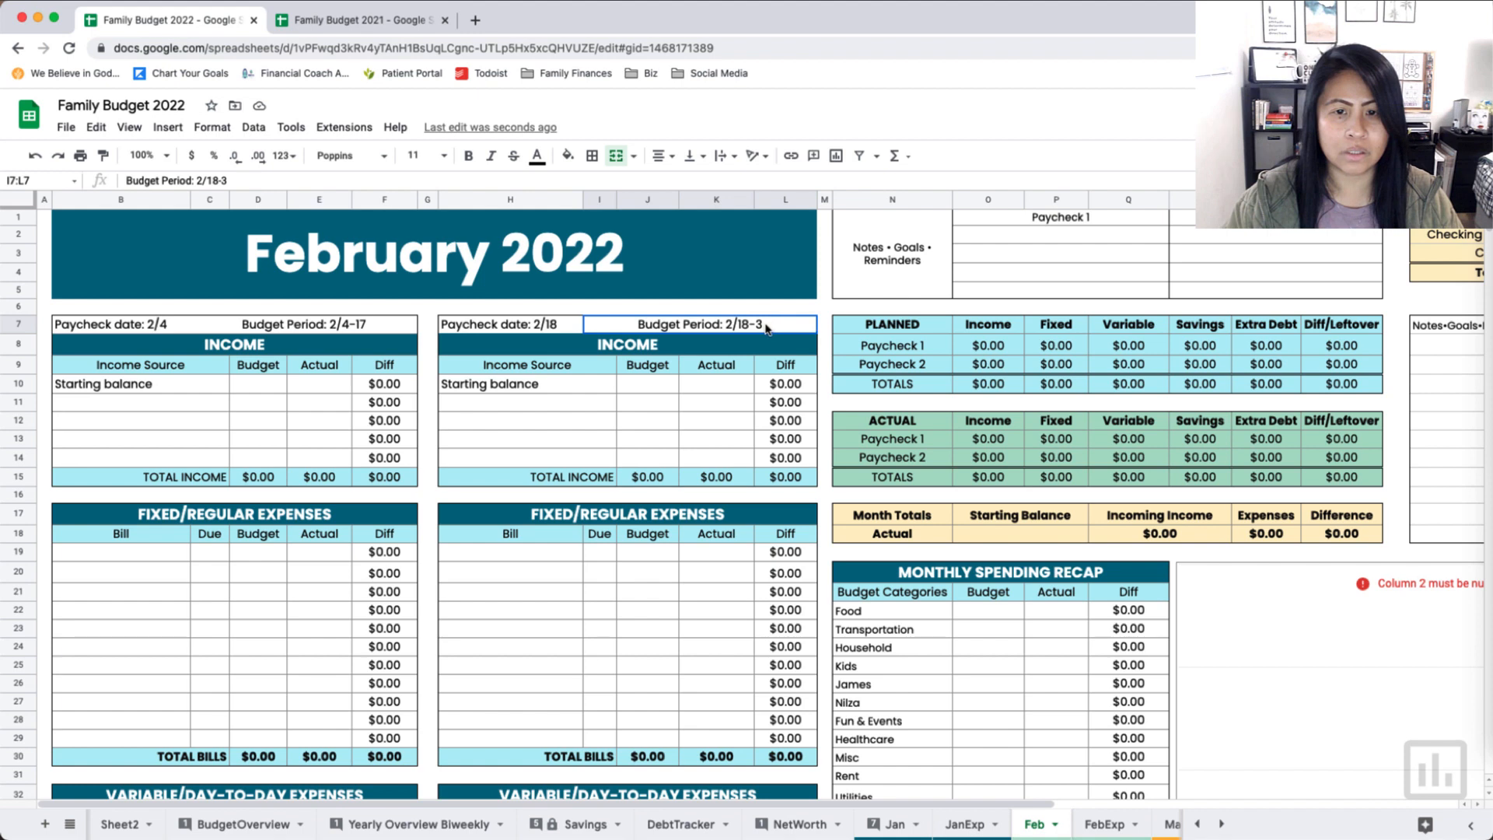
pyautogui.doubleClick(689, 333)
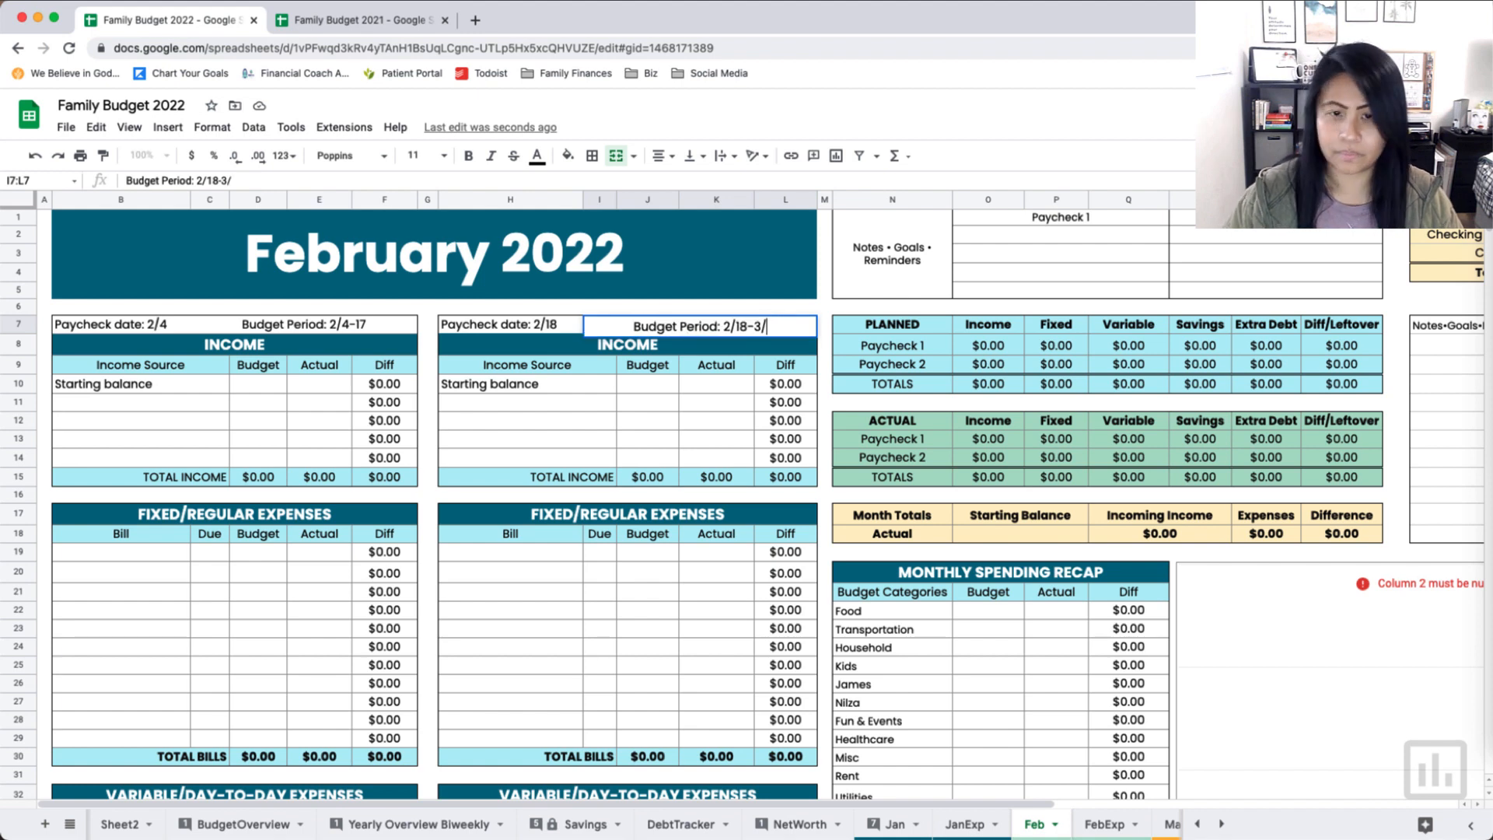
pyautogui.write('/3')
pyautogui.click(672, 441)
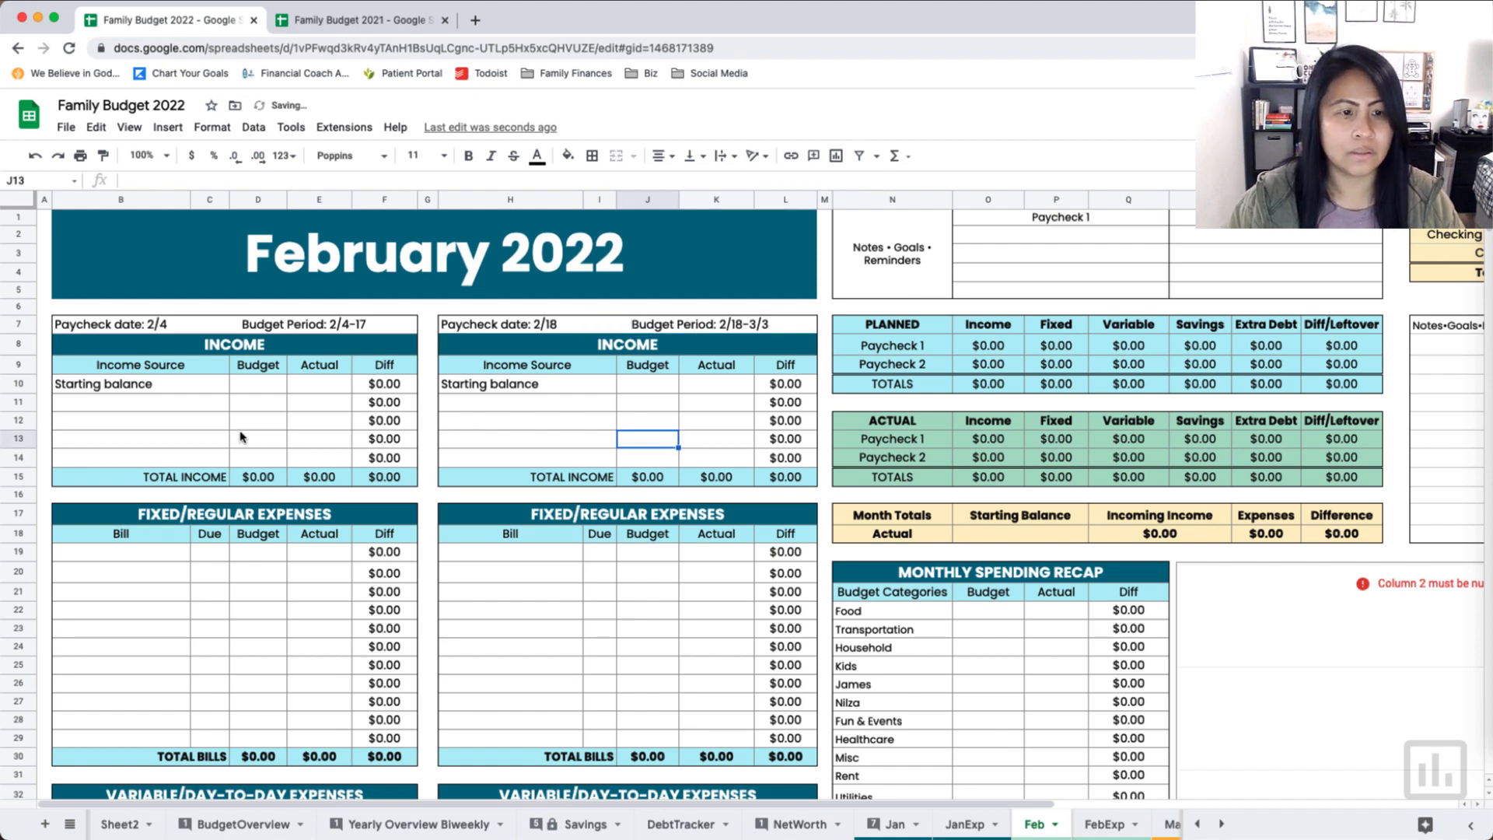
# Step: Examine the Jan sheet's second paycheck, comparing budgeted and actual cushion, Mercury, rent and variable expenses for February's starting balance
pyautogui.click(256, 394)
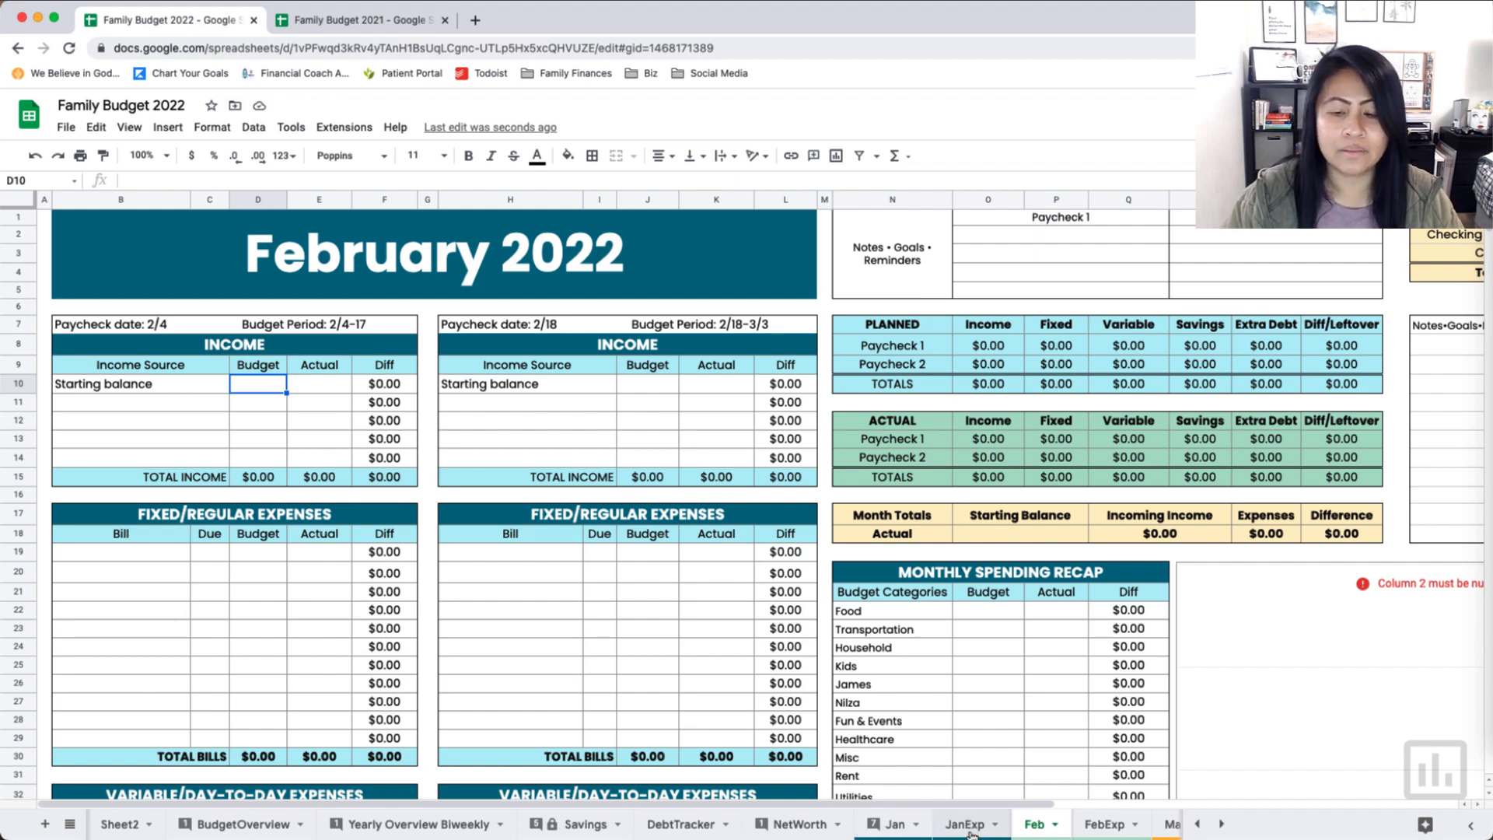
pyautogui.click(890, 824)
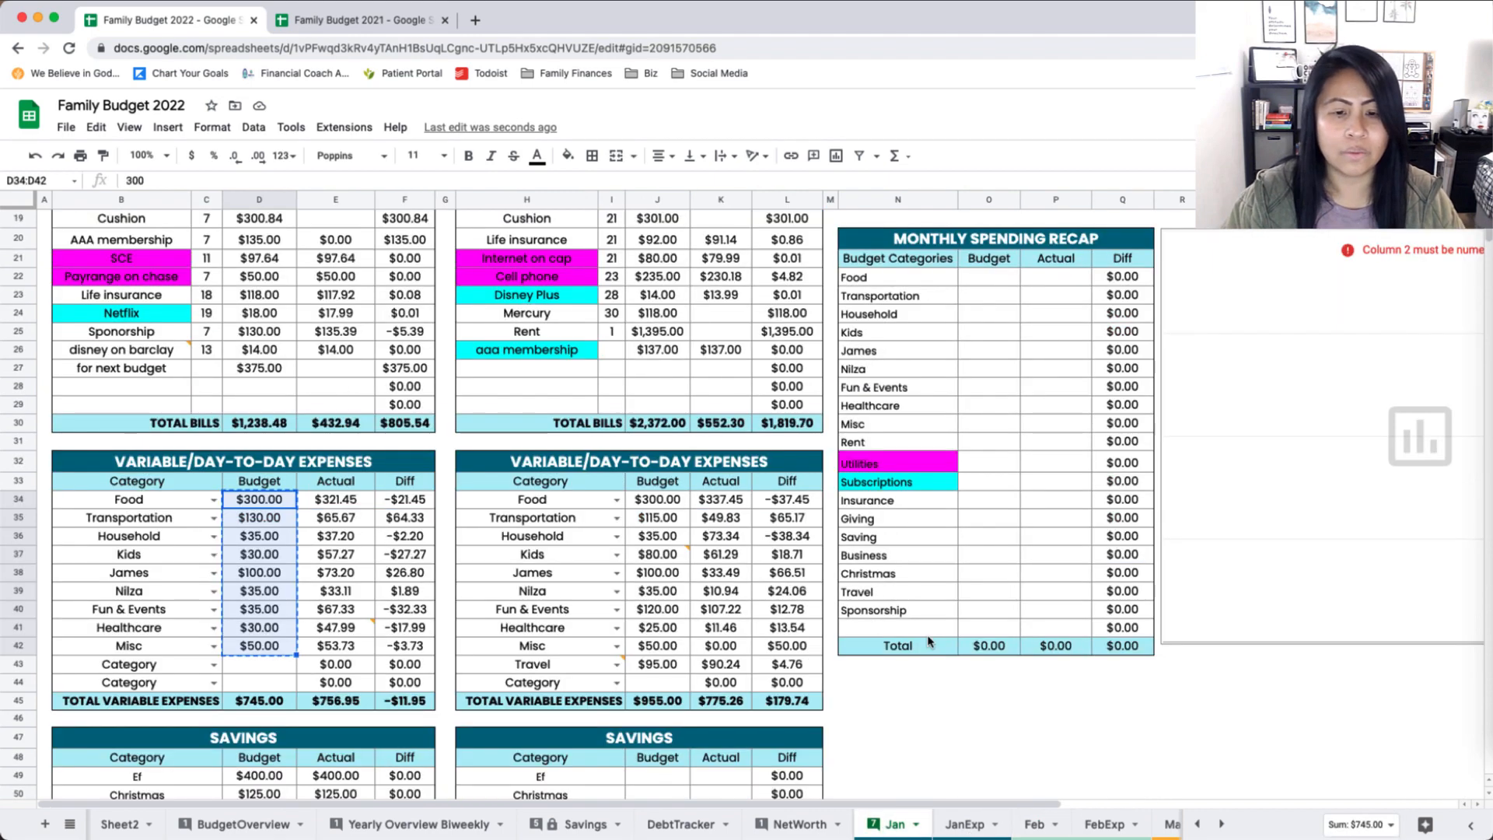
pyautogui.scroll(6, 754, 620)
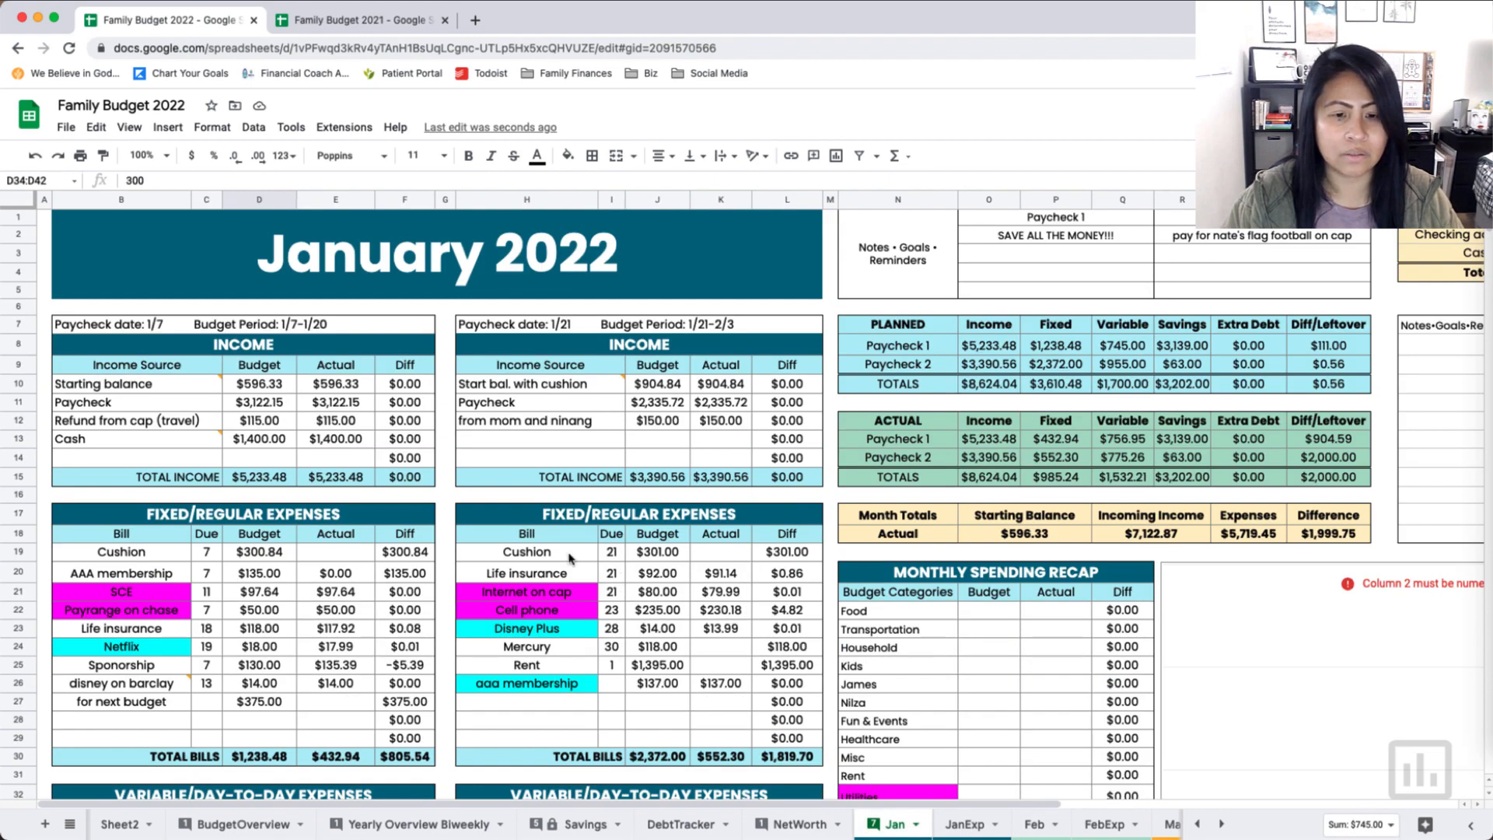
pyautogui.click(661, 555)
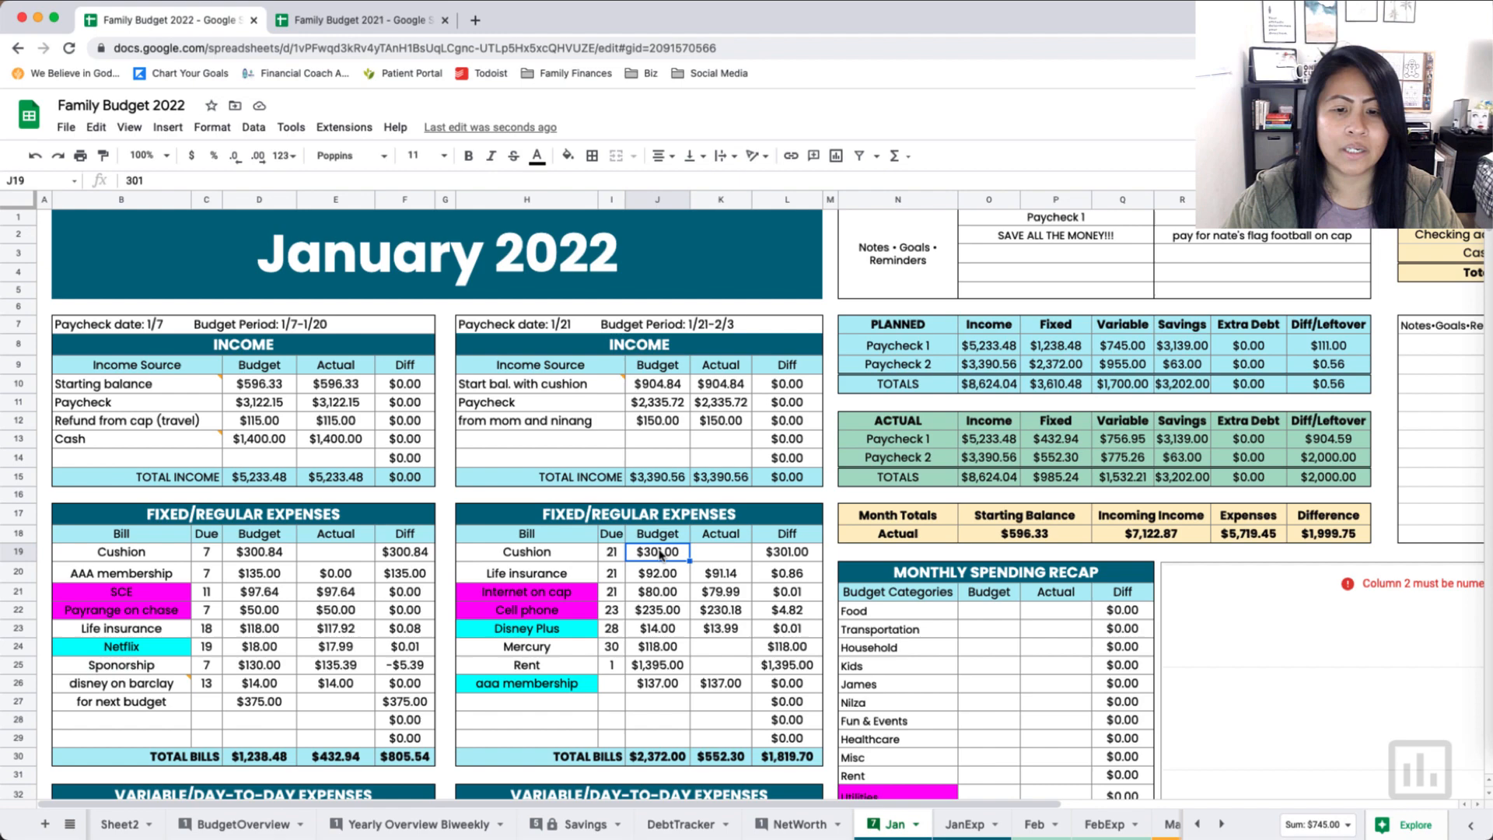
pyautogui.click(717, 557)
pyautogui.scroll(-9, 740, 652)
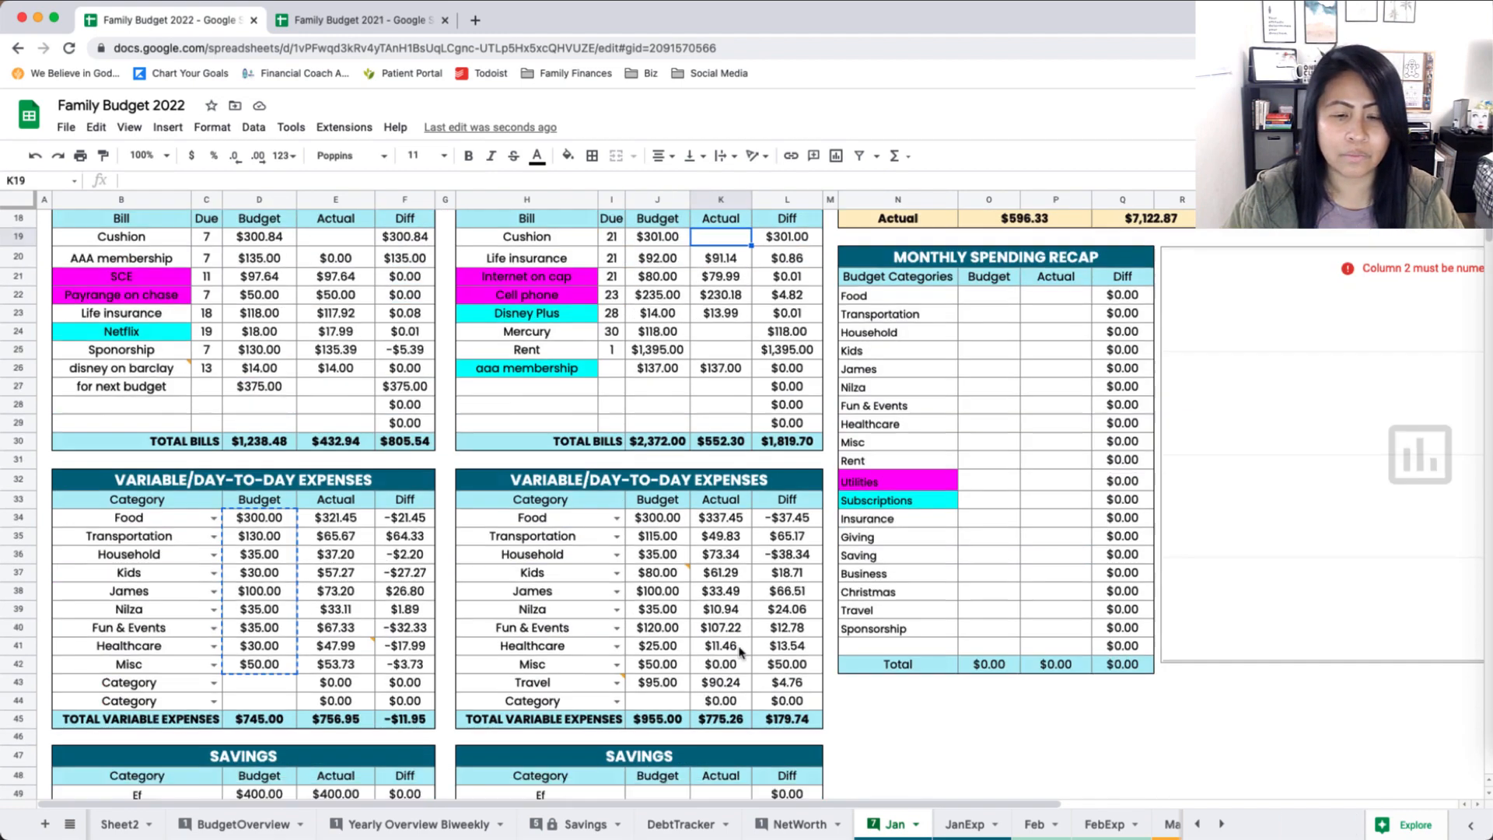
pyautogui.scroll(5, 676, 467)
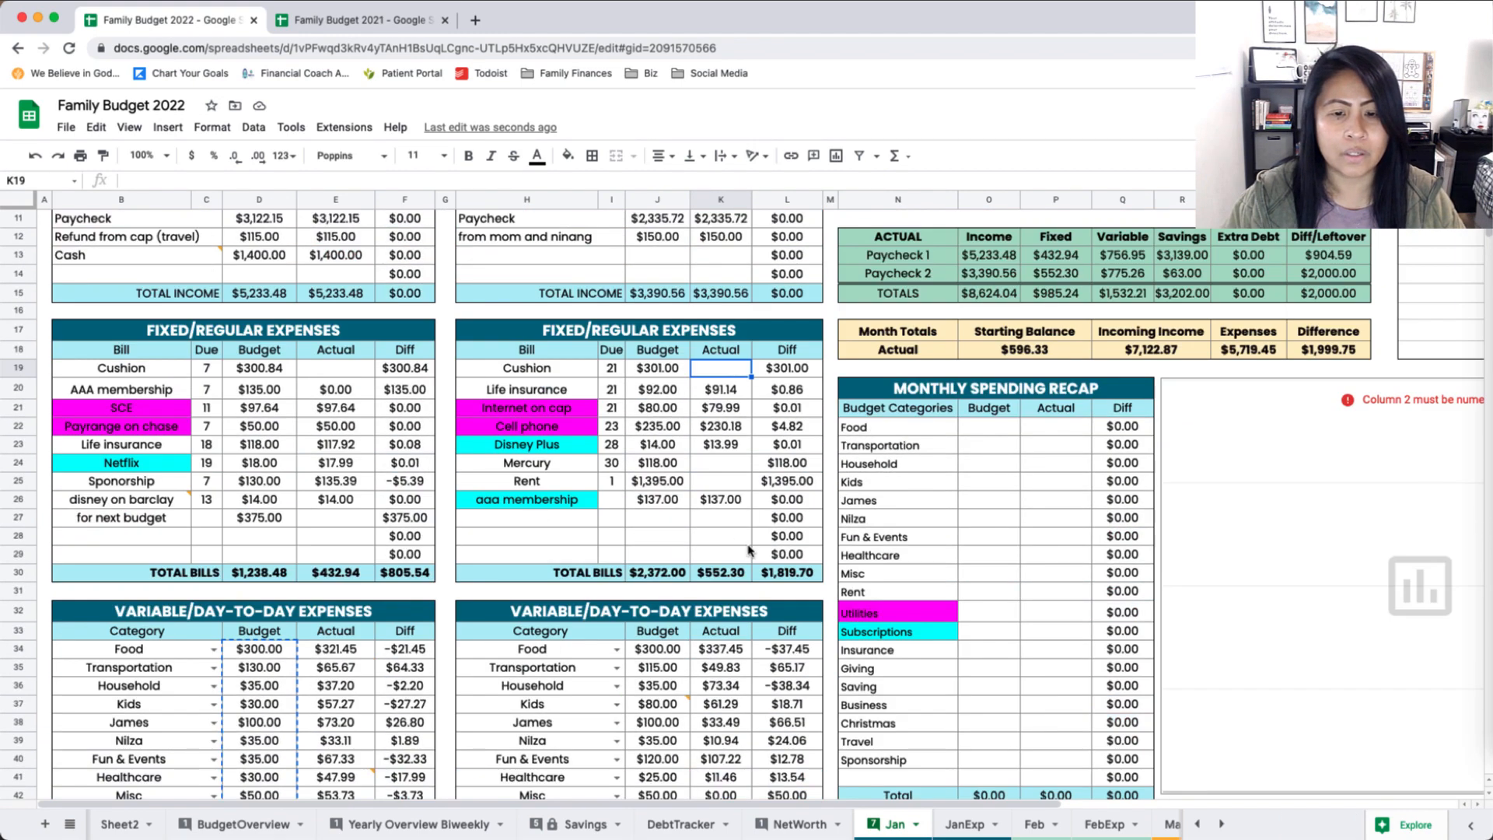
pyautogui.scroll(-3, 676, 585)
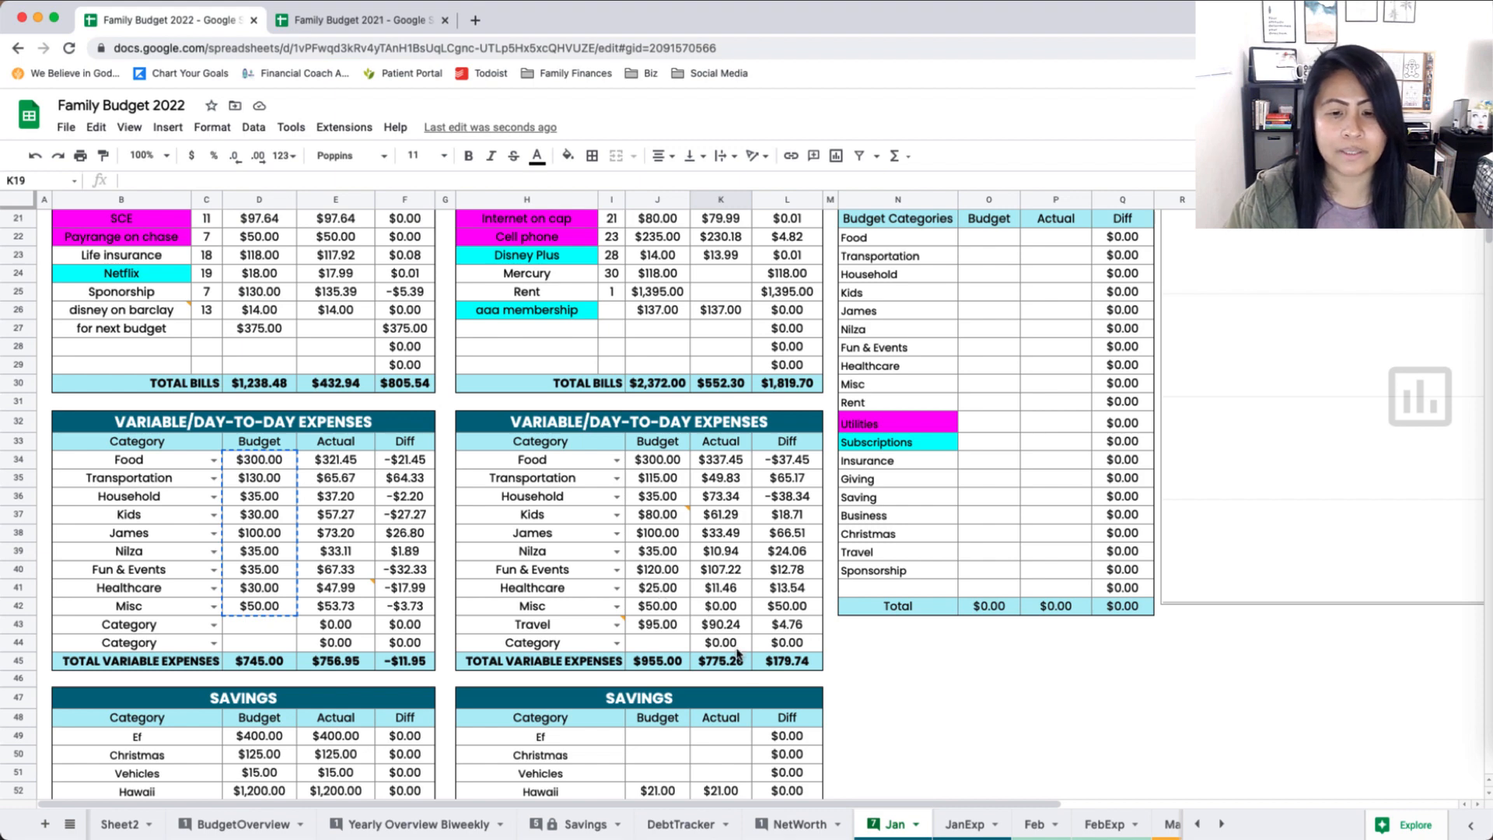
pyautogui.scroll(3, 708, 513)
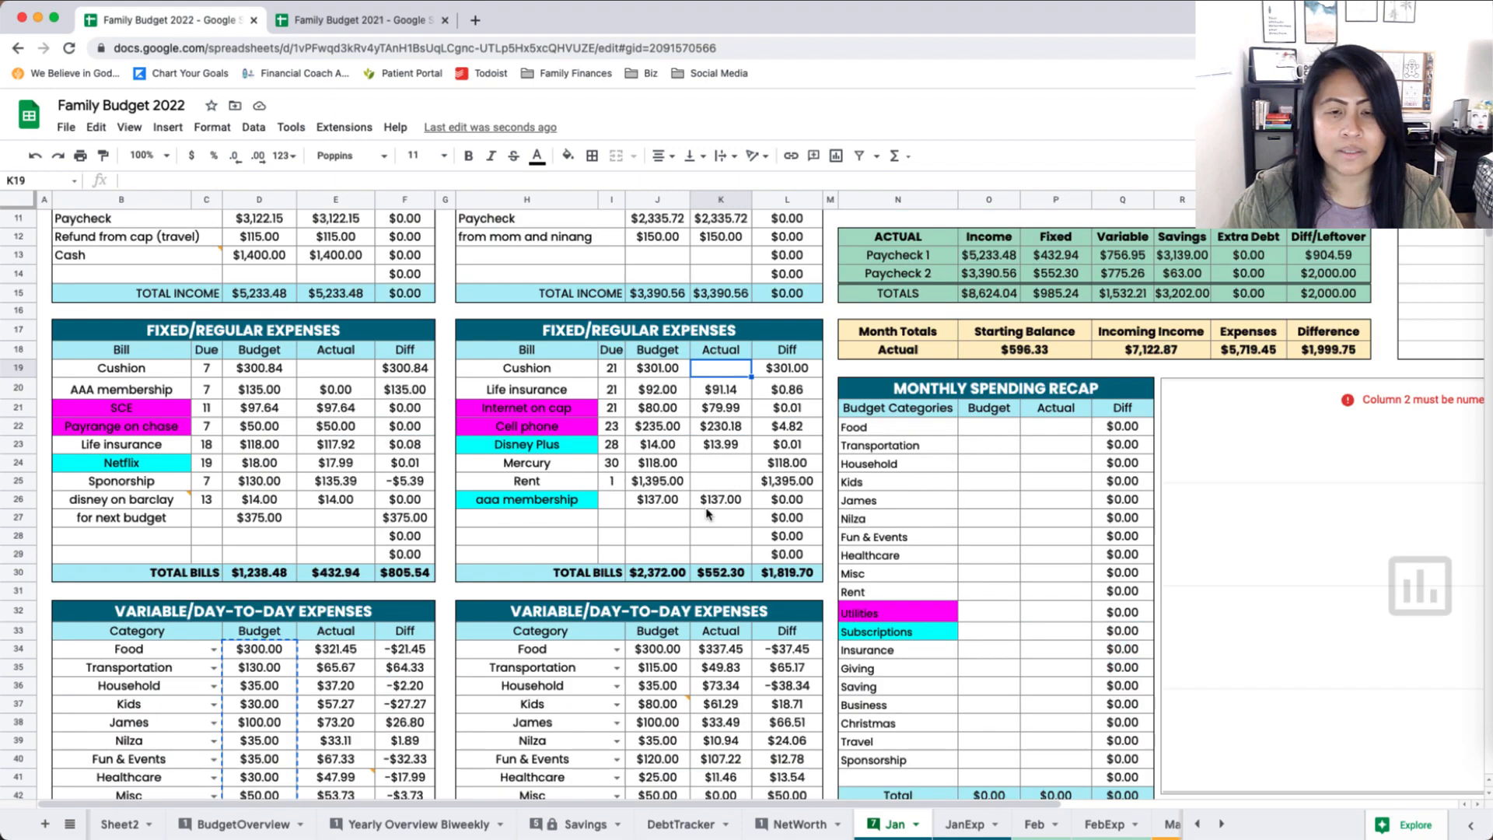
pyautogui.click(655, 373)
pyautogui.scroll(-5, 739, 510)
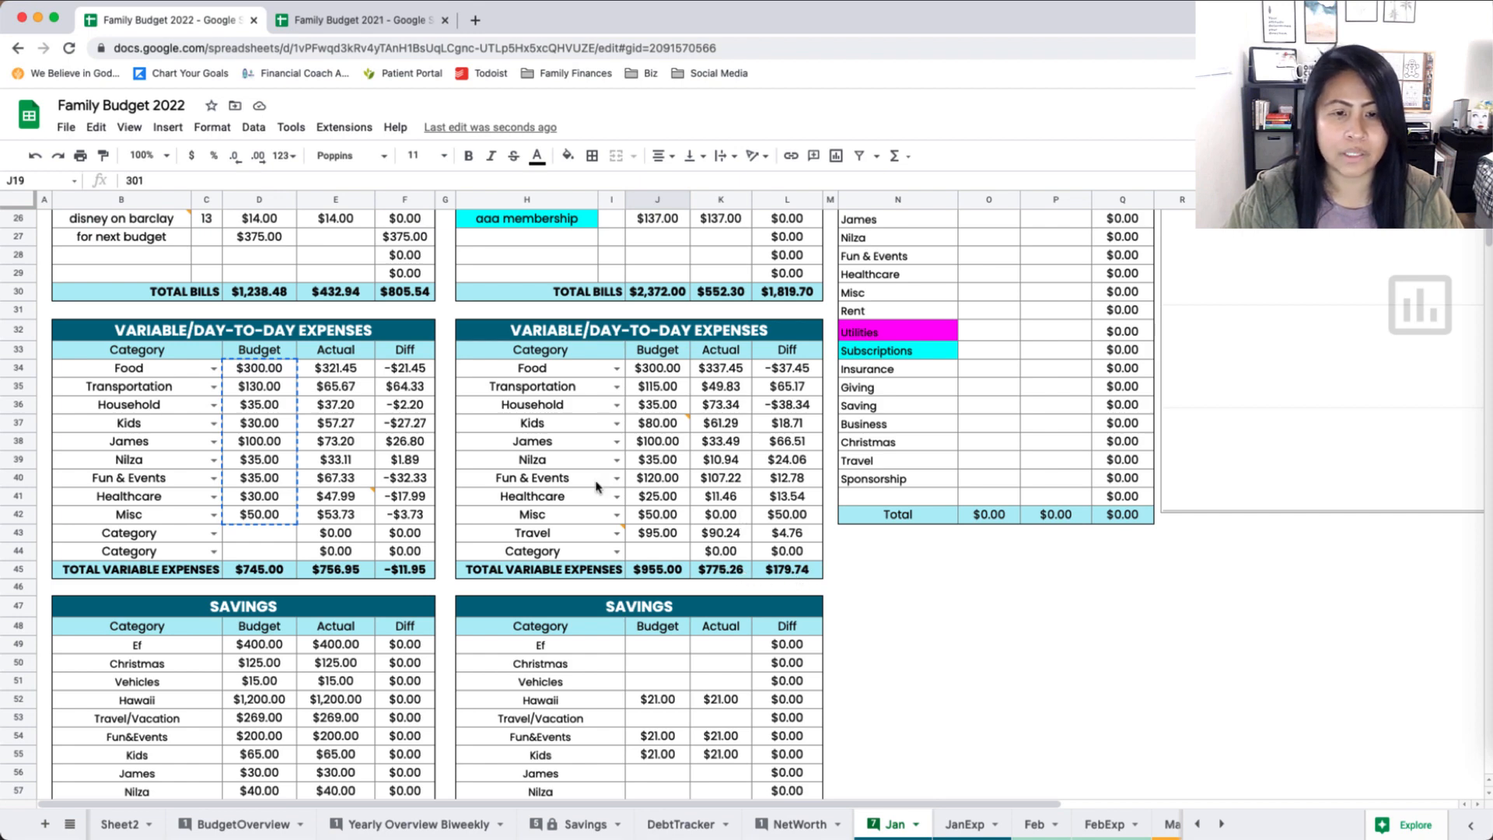
pyautogui.scroll(3, 669, 451)
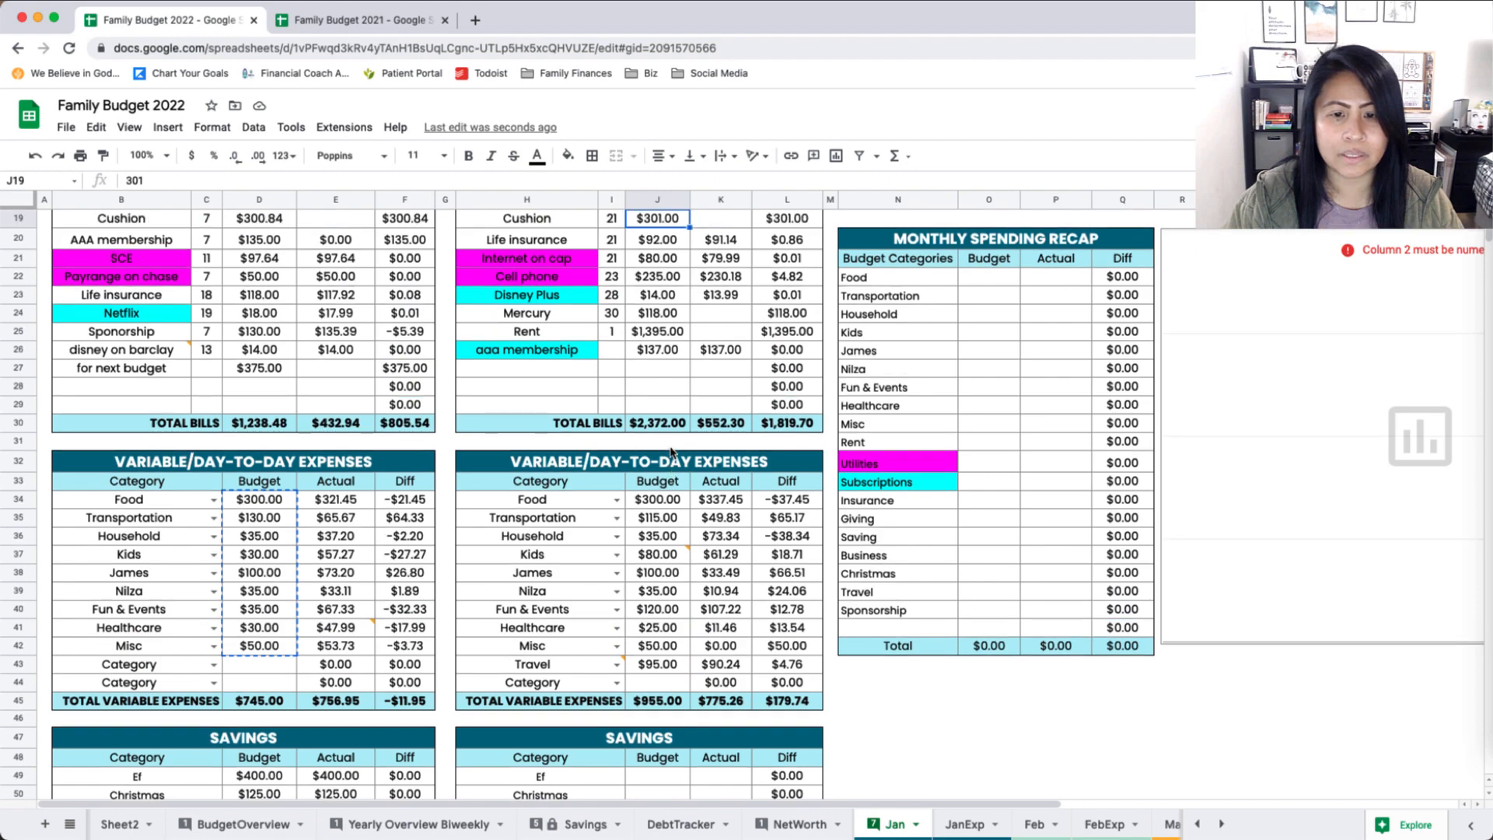
pyautogui.scroll(1, 670, 451)
pyautogui.scroll(4, 735, 331)
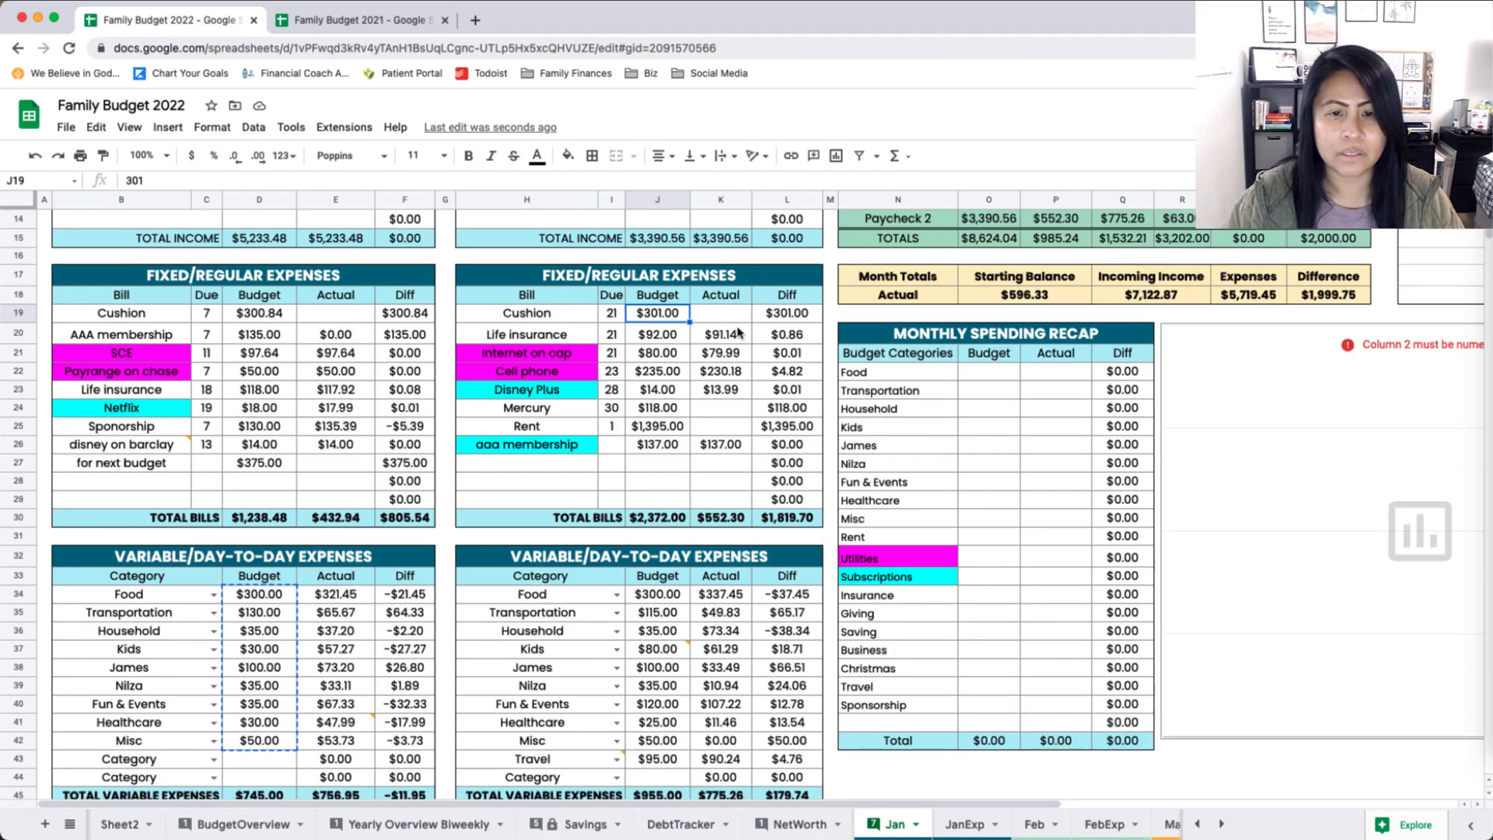
pyautogui.click(710, 407)
pyautogui.click(715, 429)
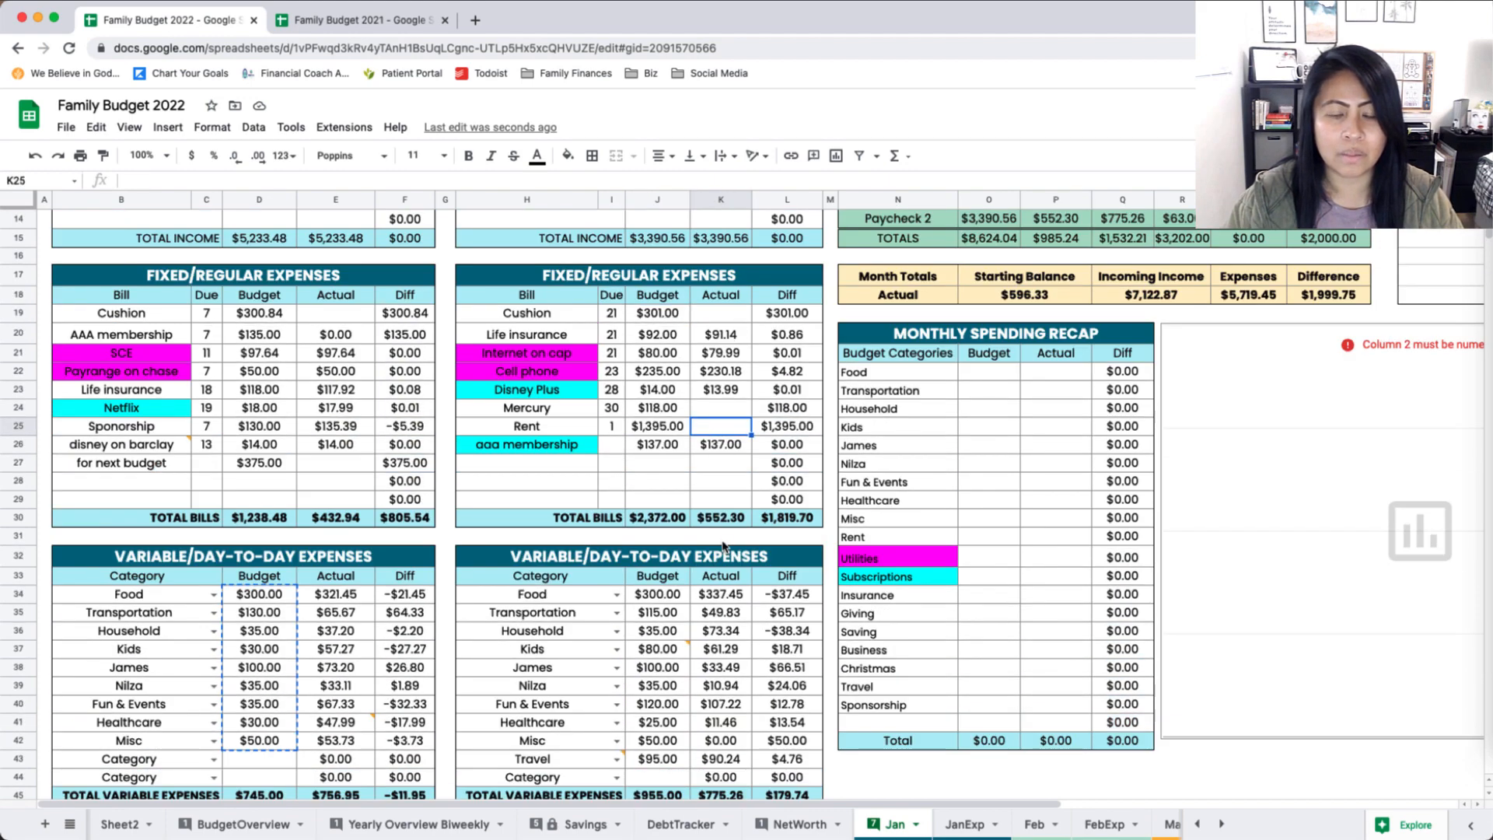
pyautogui.scroll(4, 723, 546)
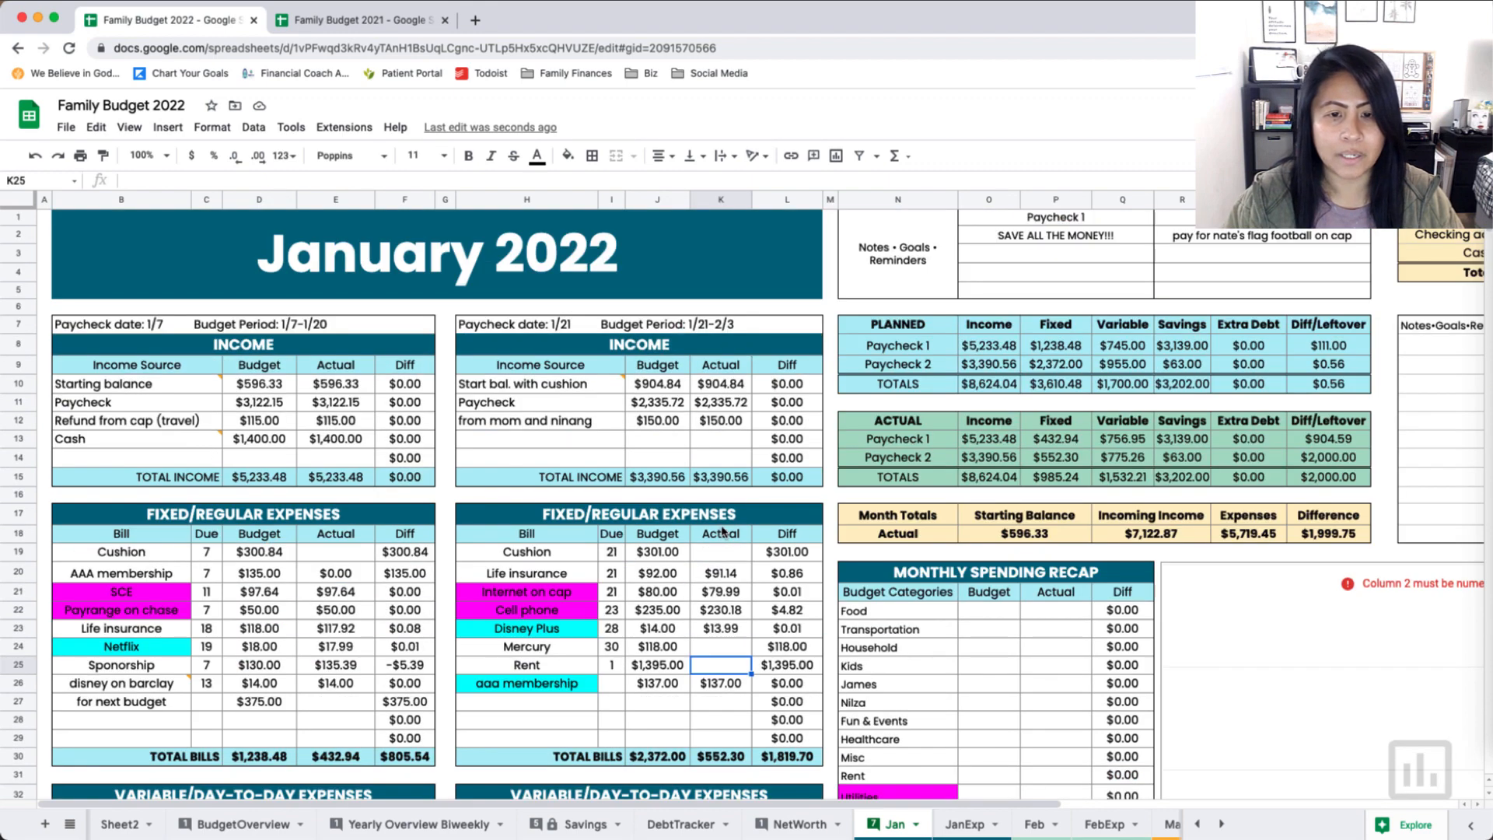
pyautogui.scroll(-4, 716, 654)
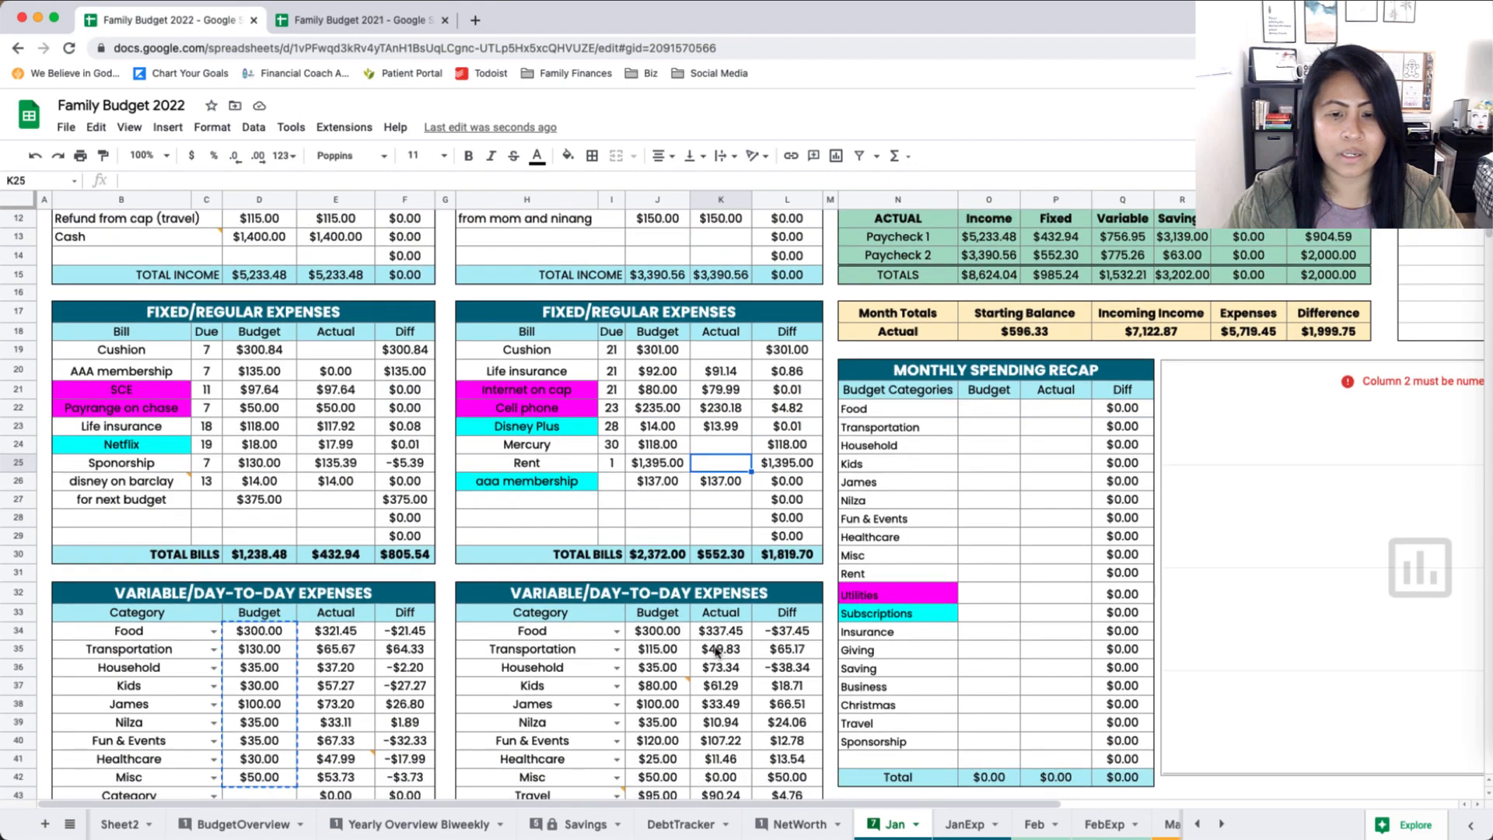
pyautogui.scroll(-4, 715, 651)
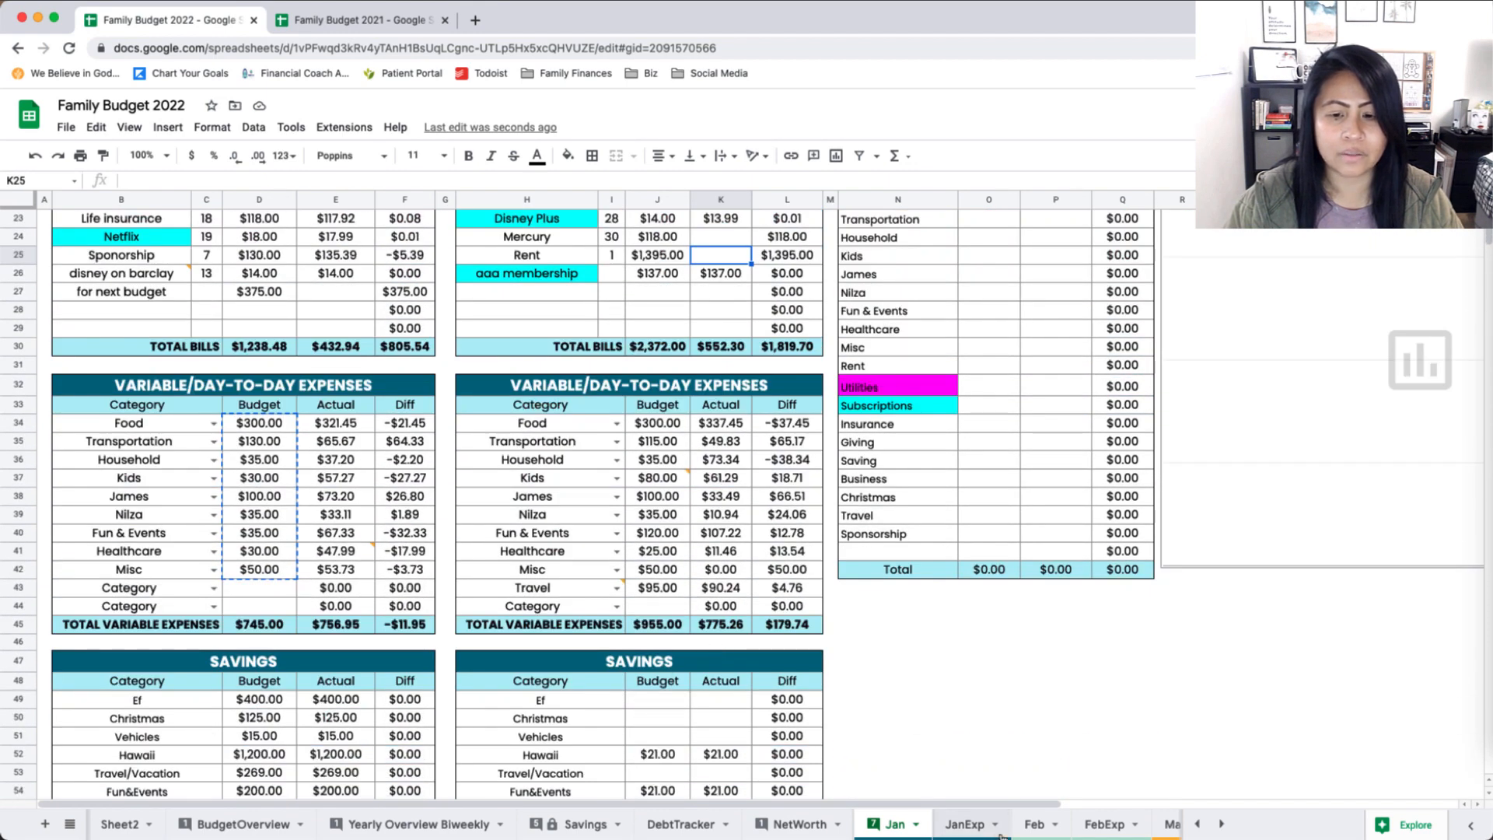
# Step: In the Feb sheet, budget the first paycheck's starting balance at 300 and name the next income source Paycheck
pyautogui.click(1041, 824)
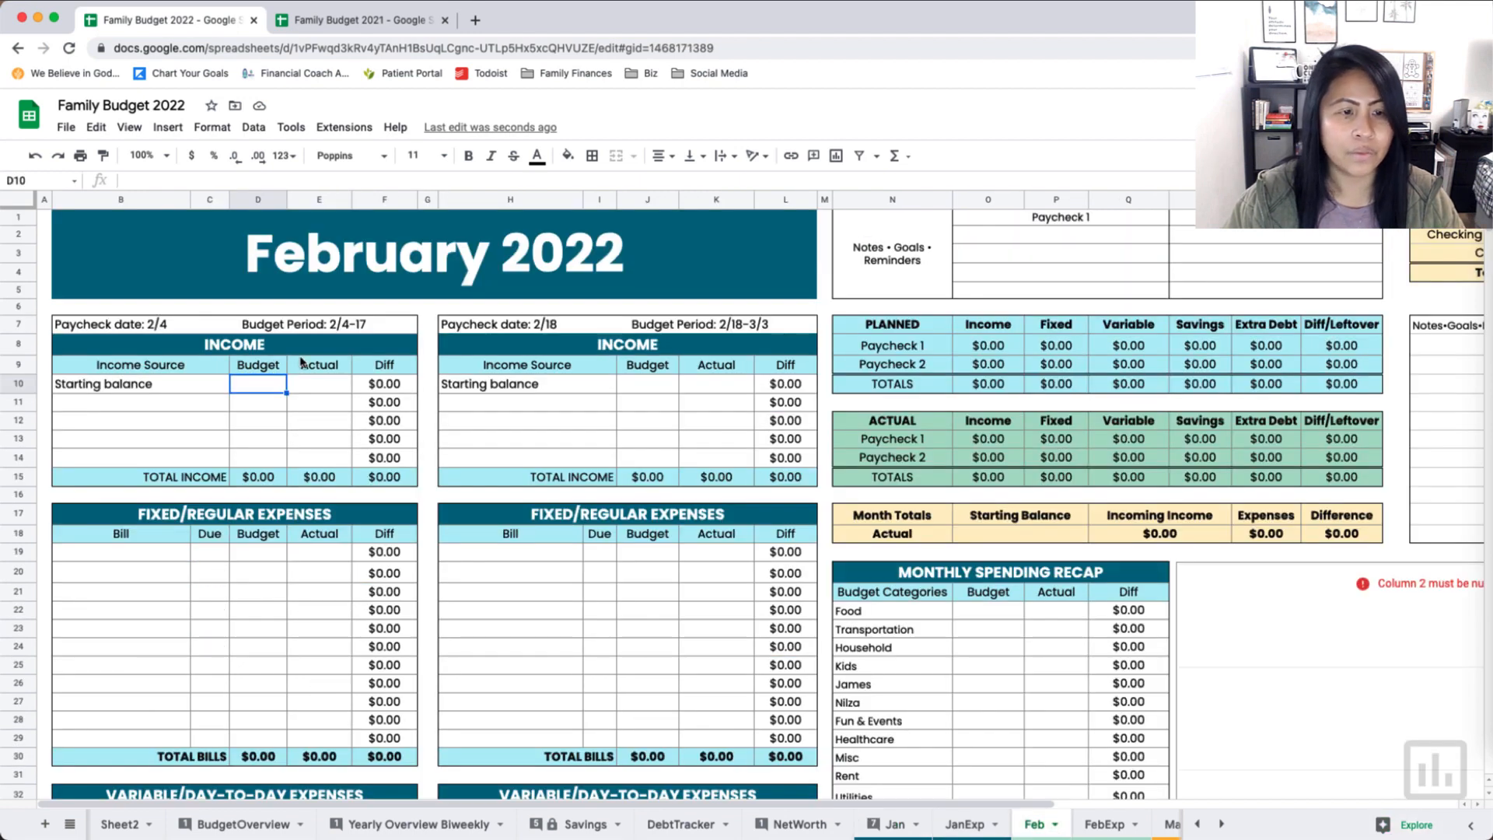
pyautogui.write('300')
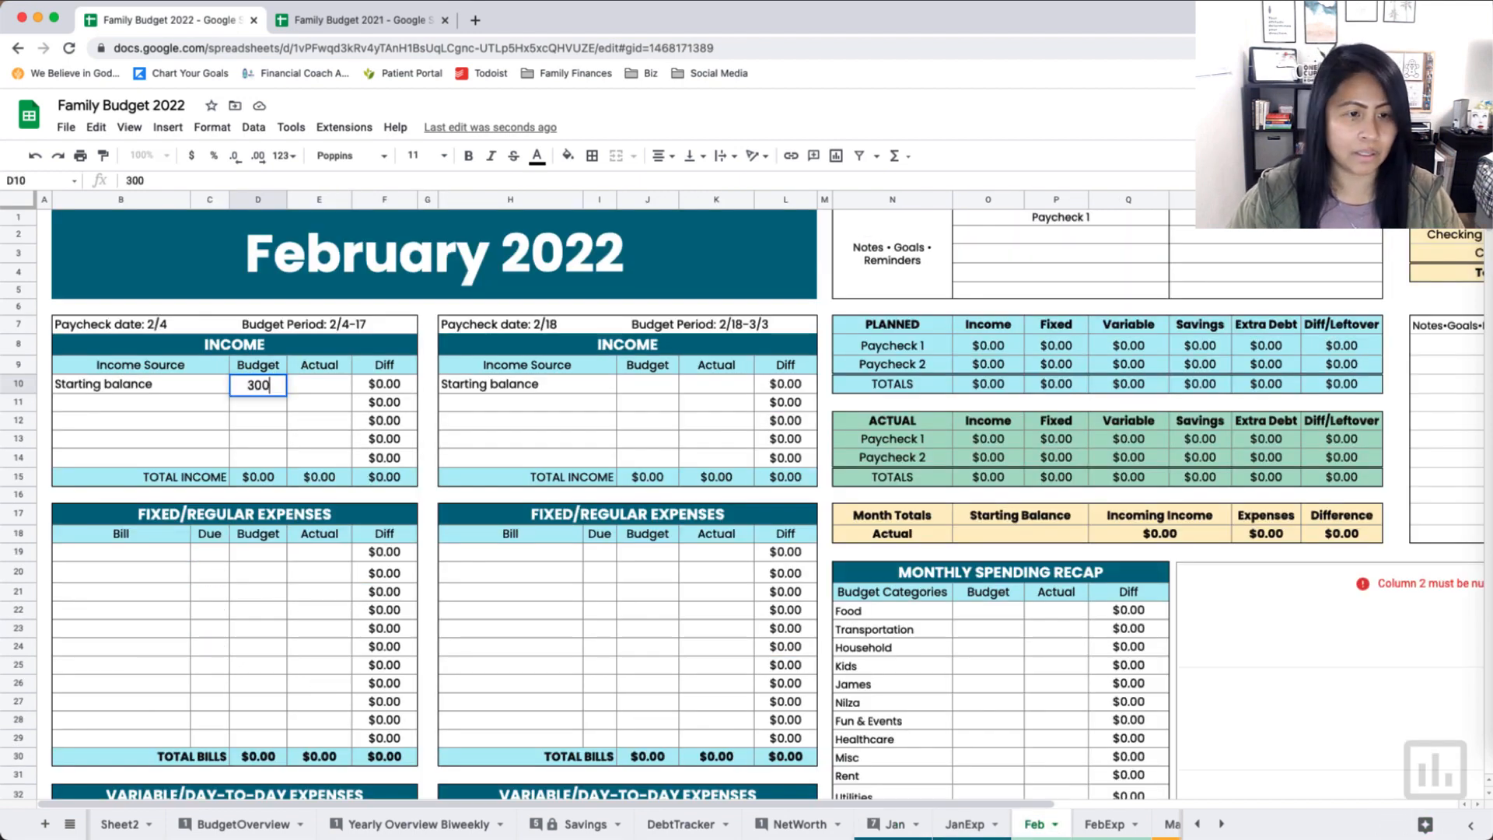
pyautogui.click(190, 410)
pyautogui.write('P')
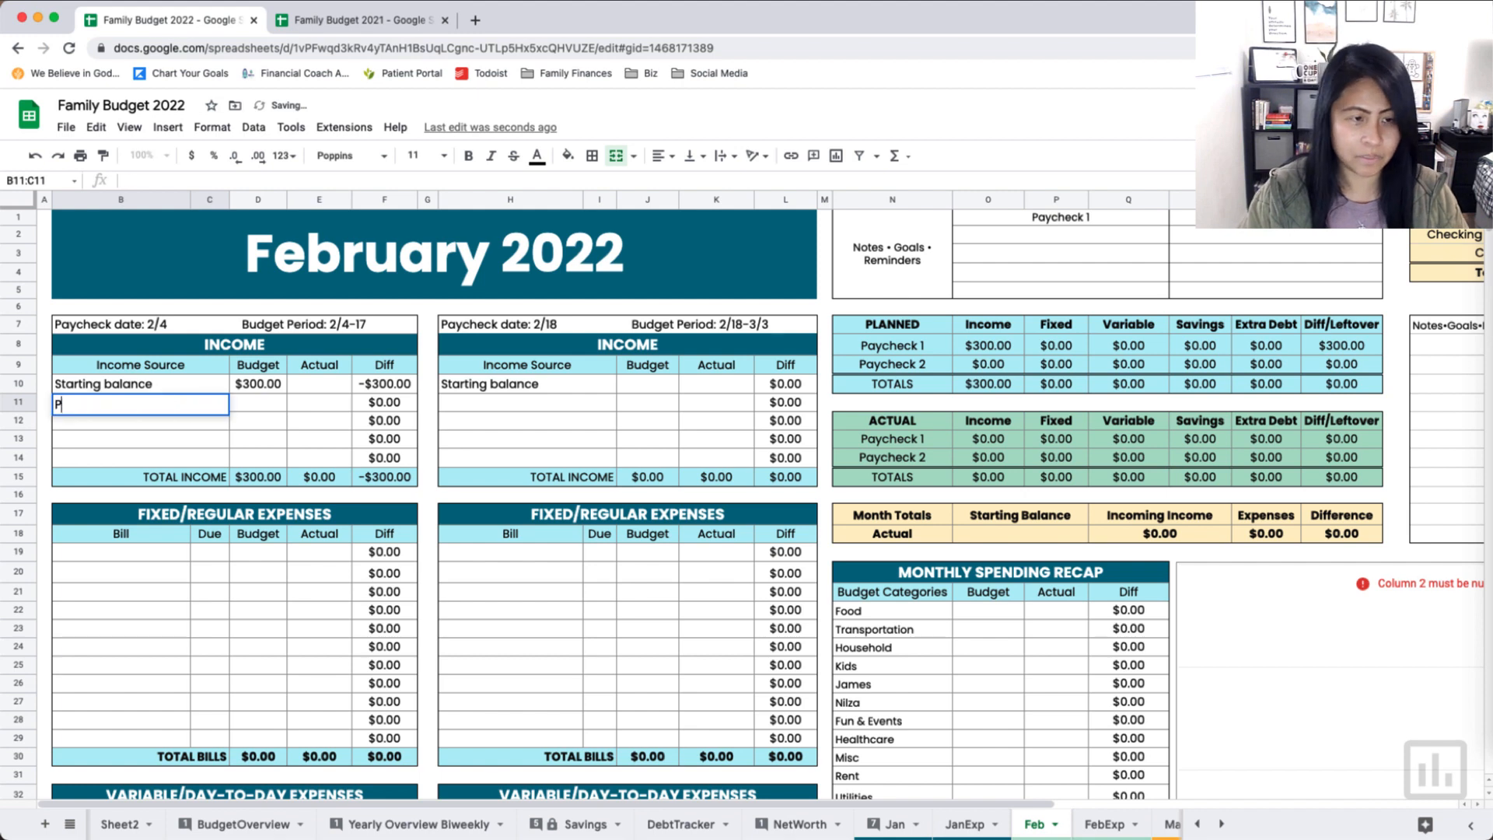
pyautogui.write('aycheck')
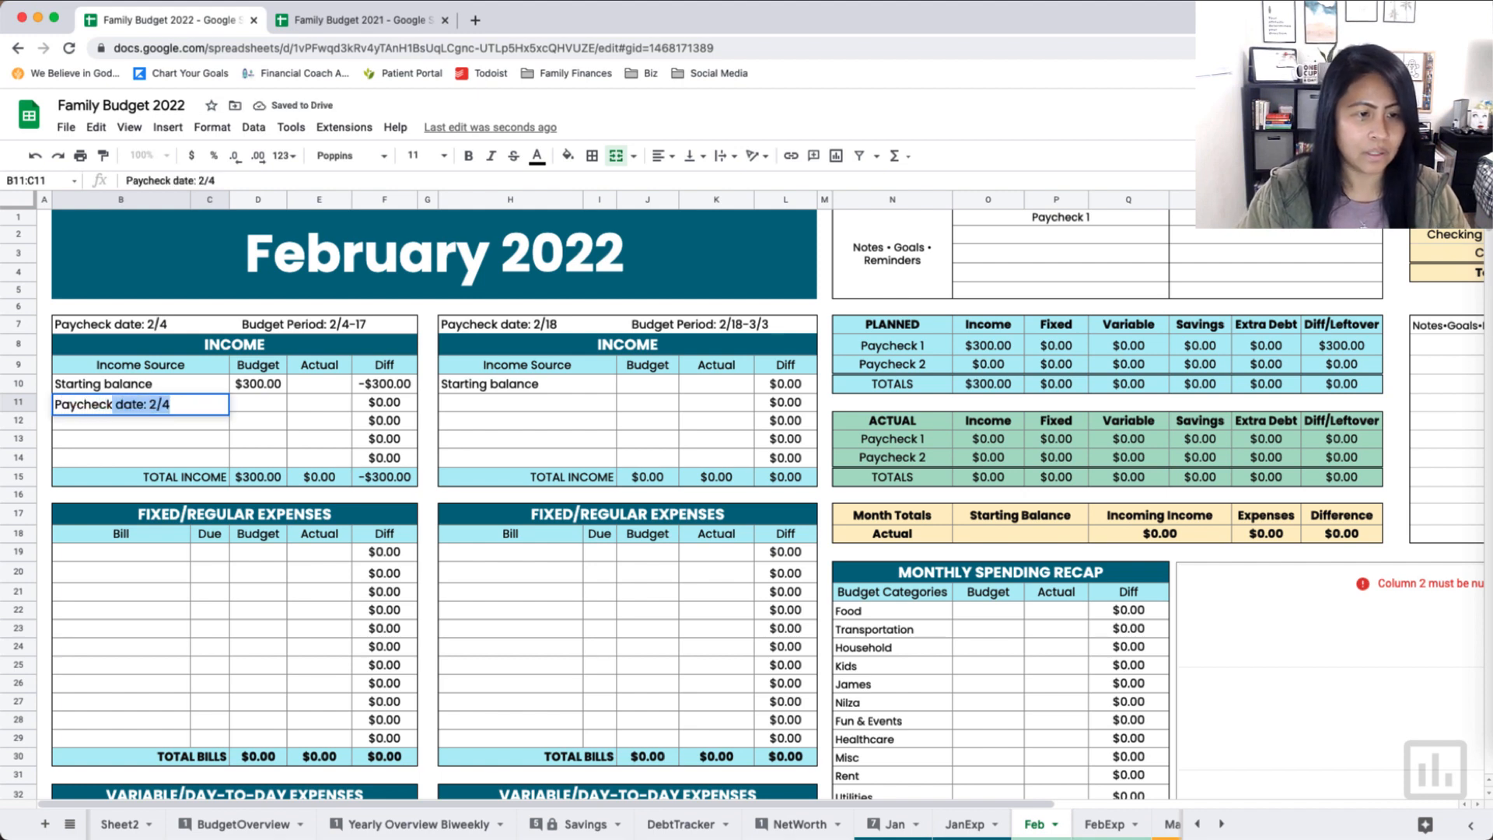
pyautogui.press('BackSpace')
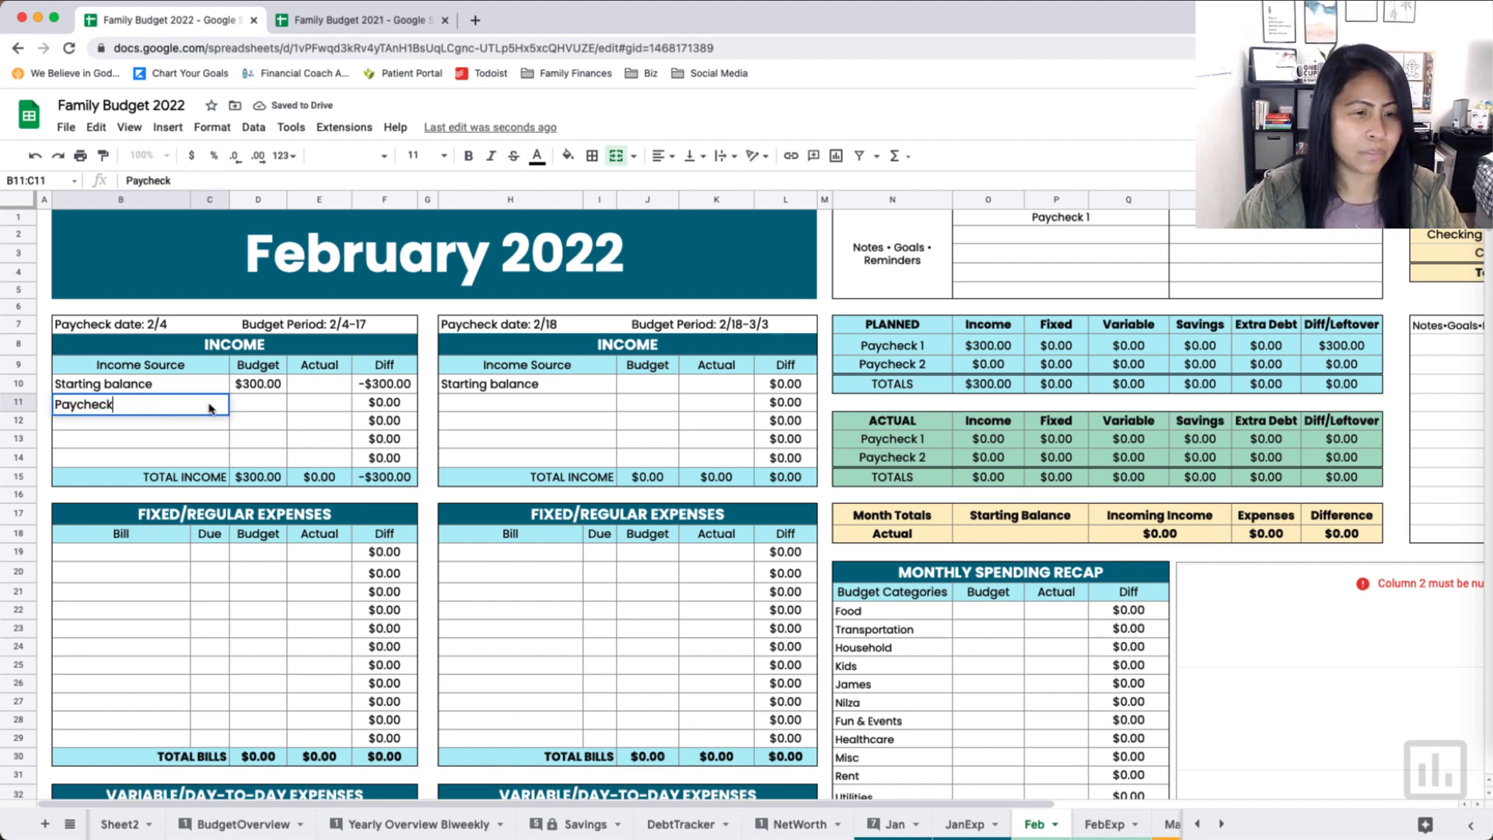
# Step: Budget the first paycheck's Paycheck income at 2300 and slightly widen that Budget column to fit the amounts
pyautogui.click(237, 406)
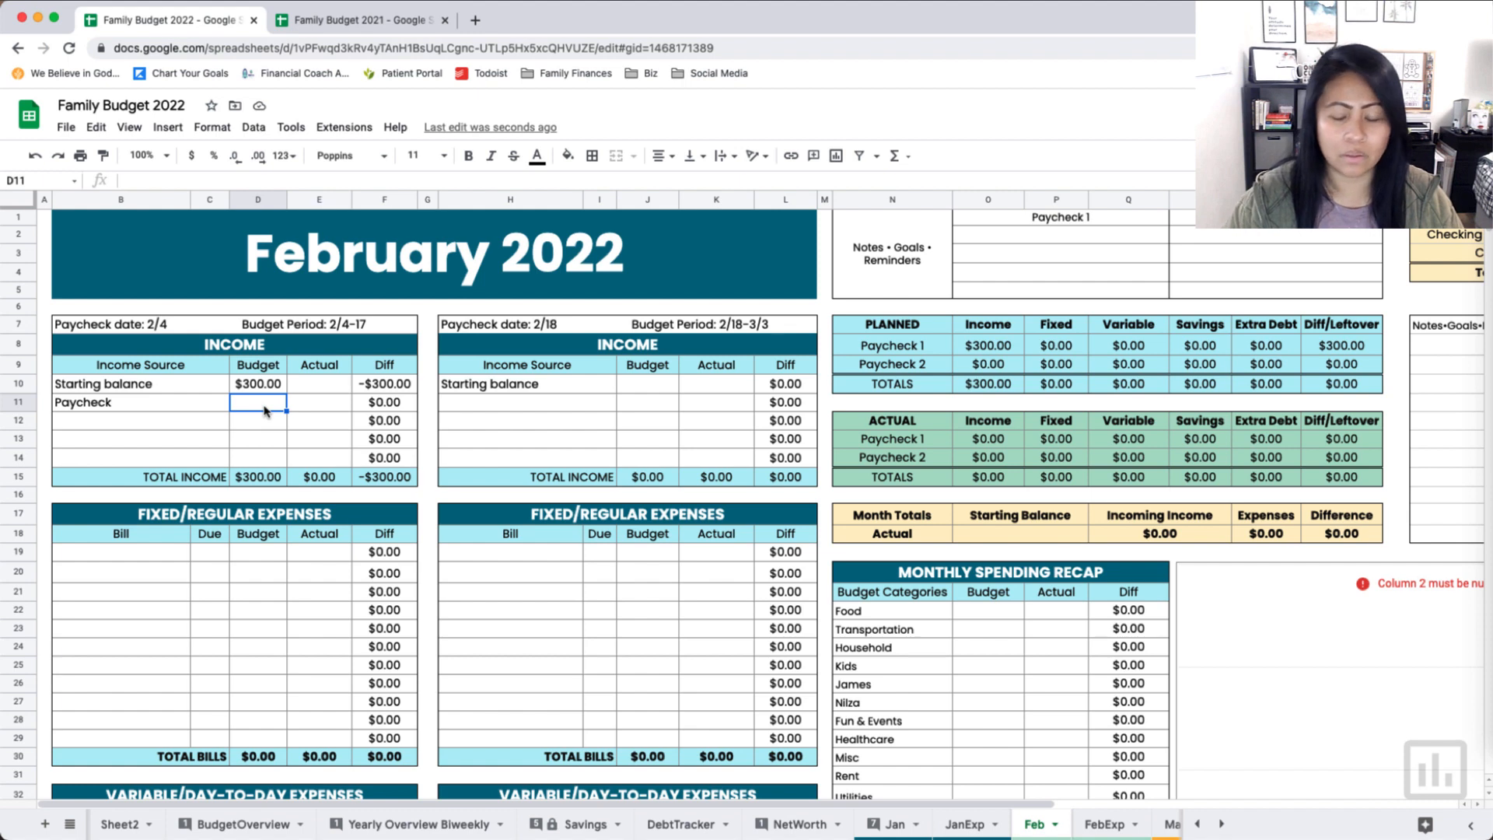
pyautogui.write('2300')
pyautogui.press('Return')
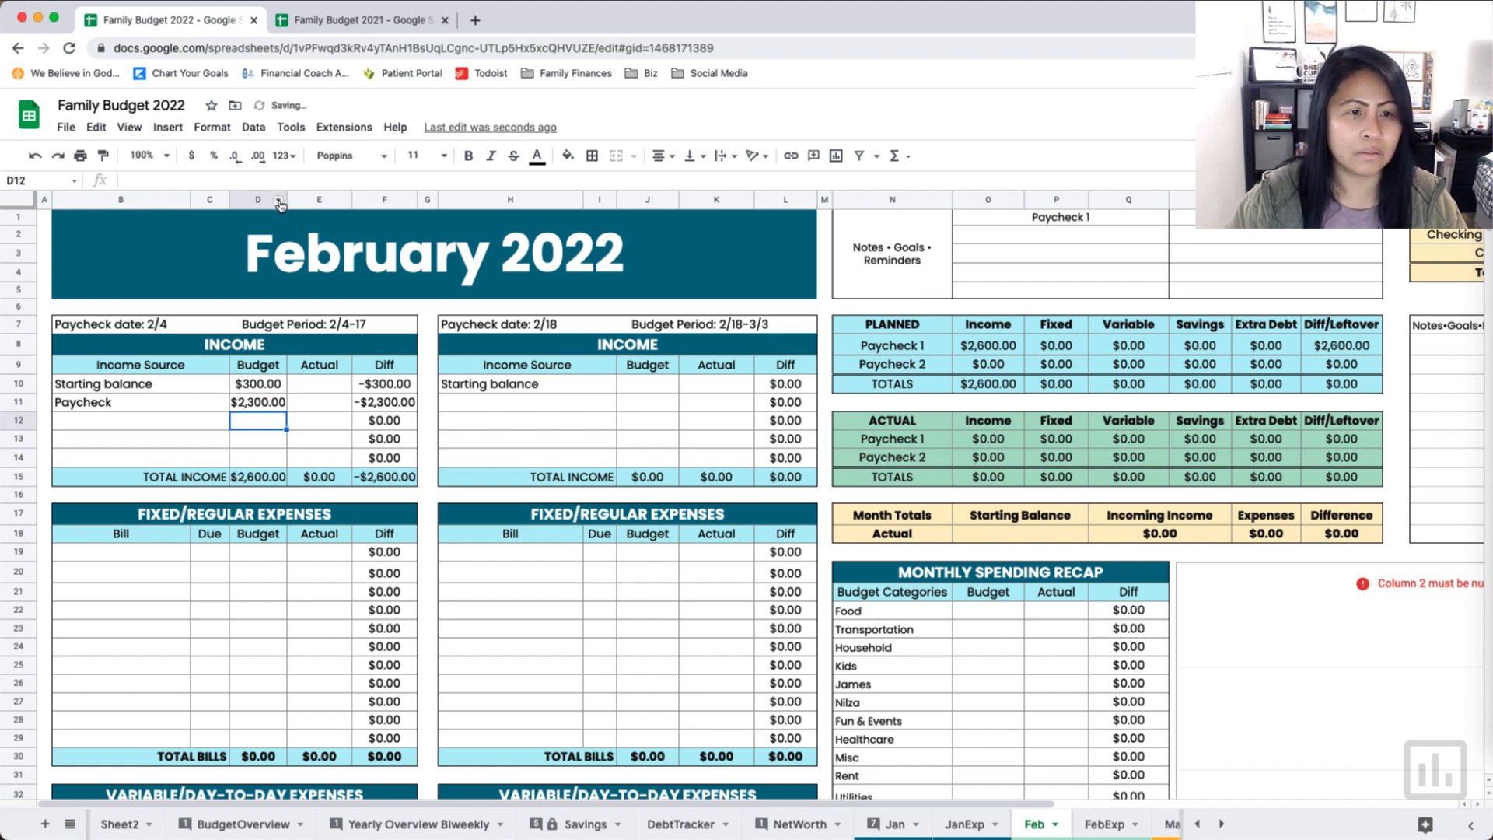
pyautogui.moveTo(288, 198); pyautogui.dragTo(293, 198)
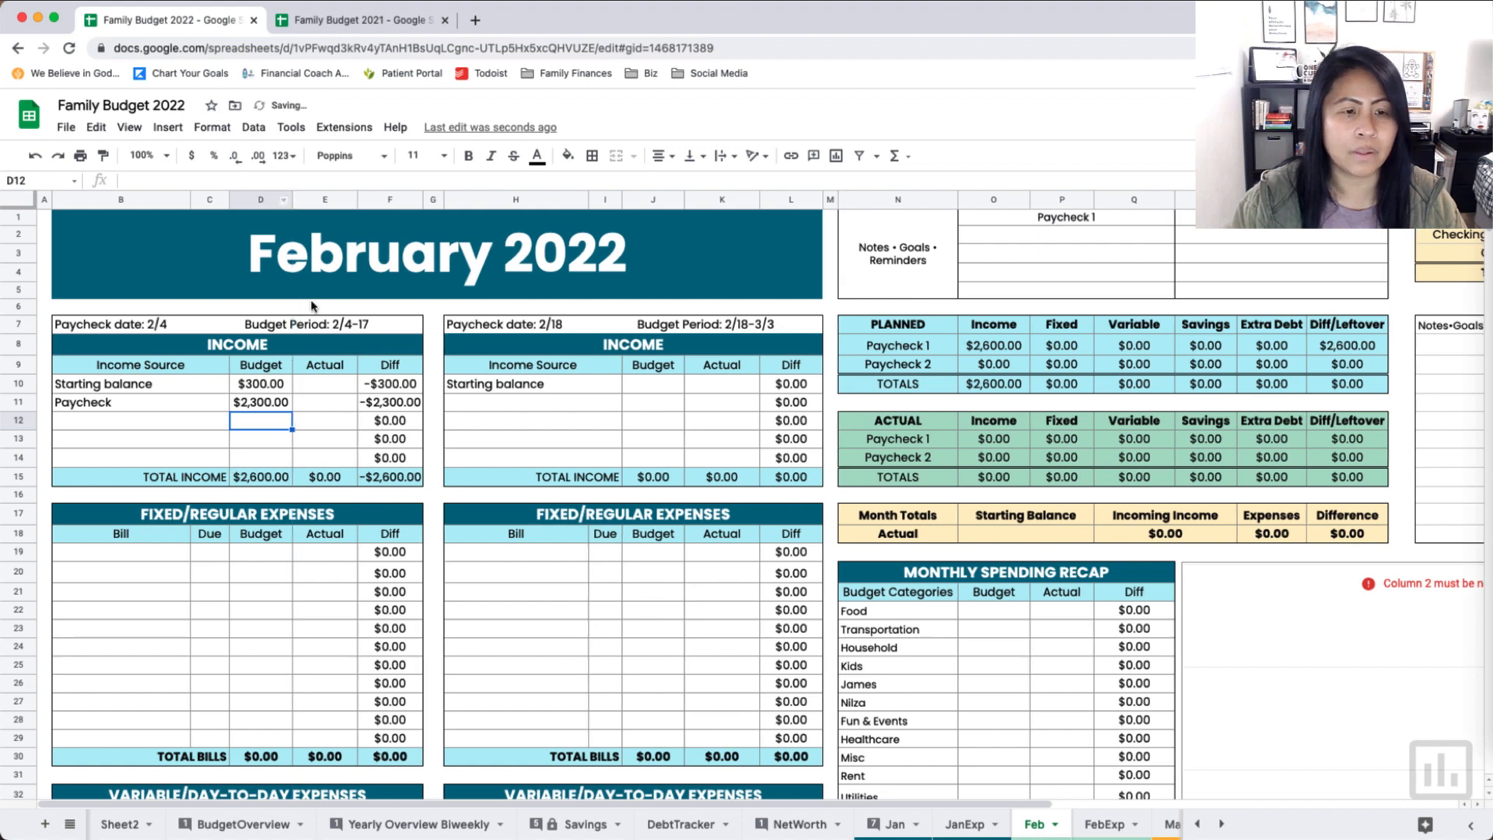
# Step: Look up the seasonal XB registration expense for the Feb 4 paycheck in Yearly Overview Biweekly and return to the Feb sheet
pyautogui.click(187, 429)
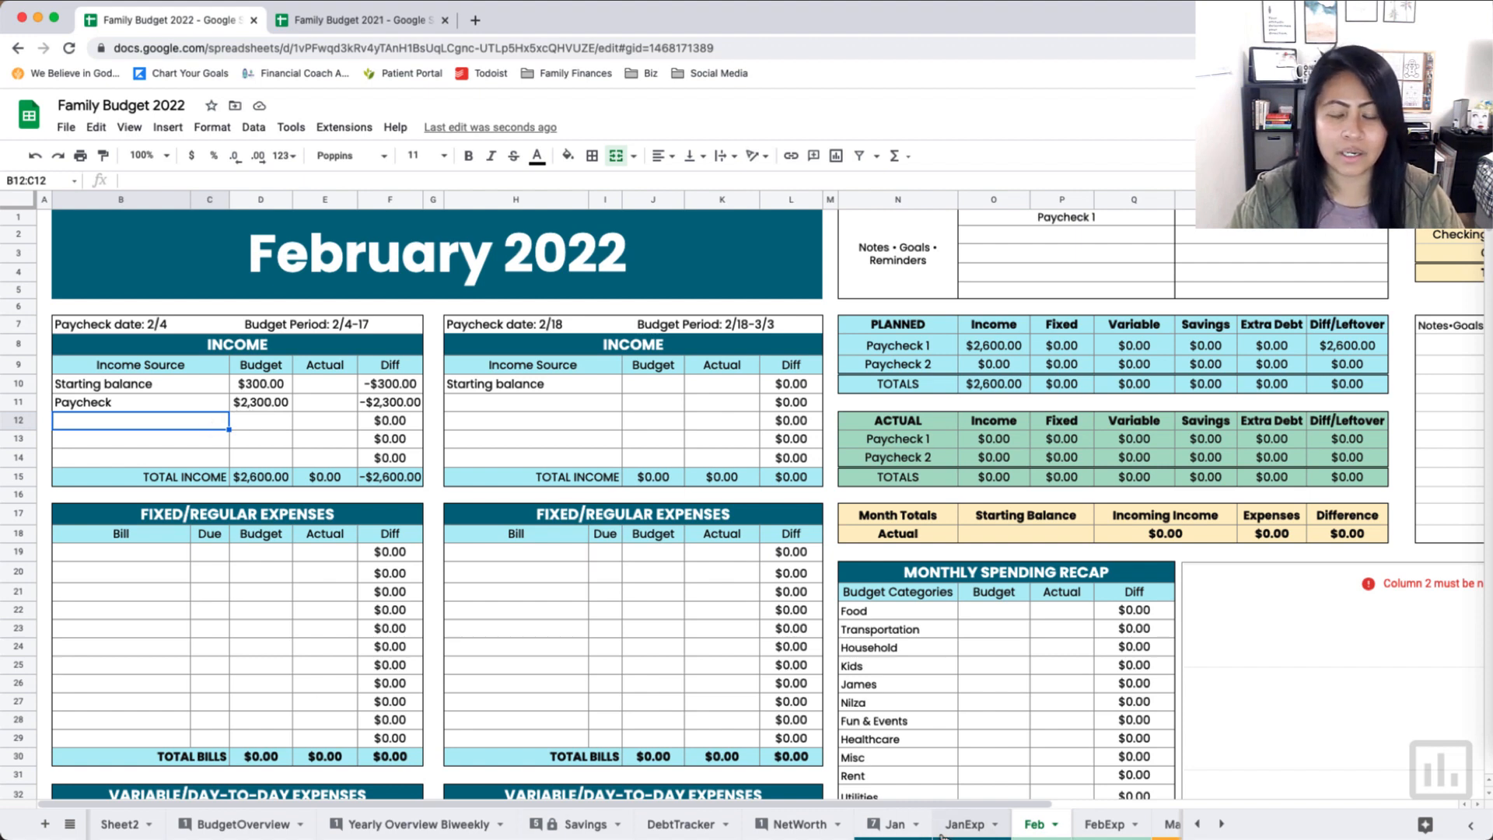
pyautogui.click(358, 825)
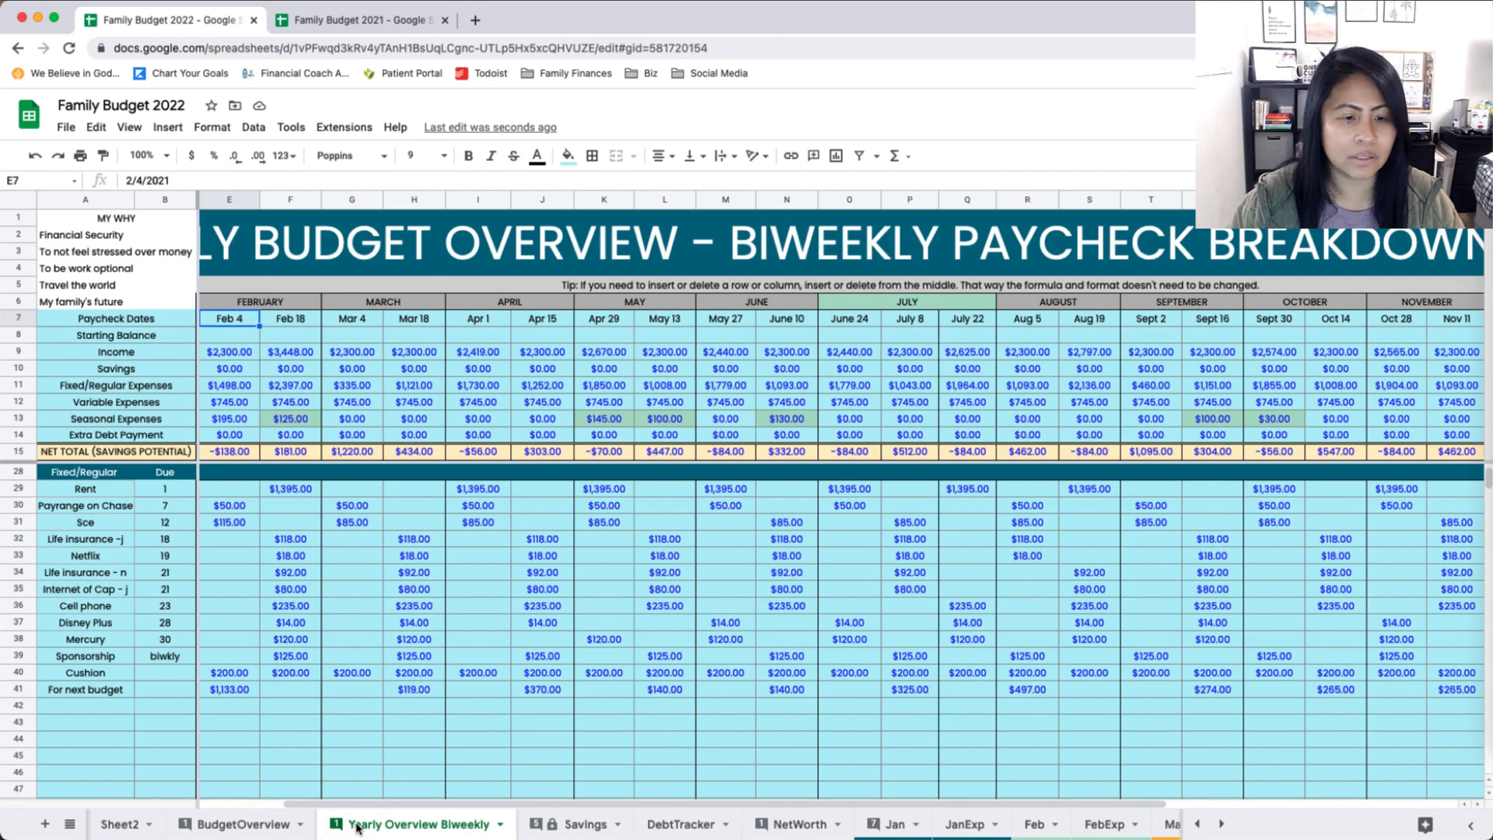
pyautogui.scroll(-15, 311, 727)
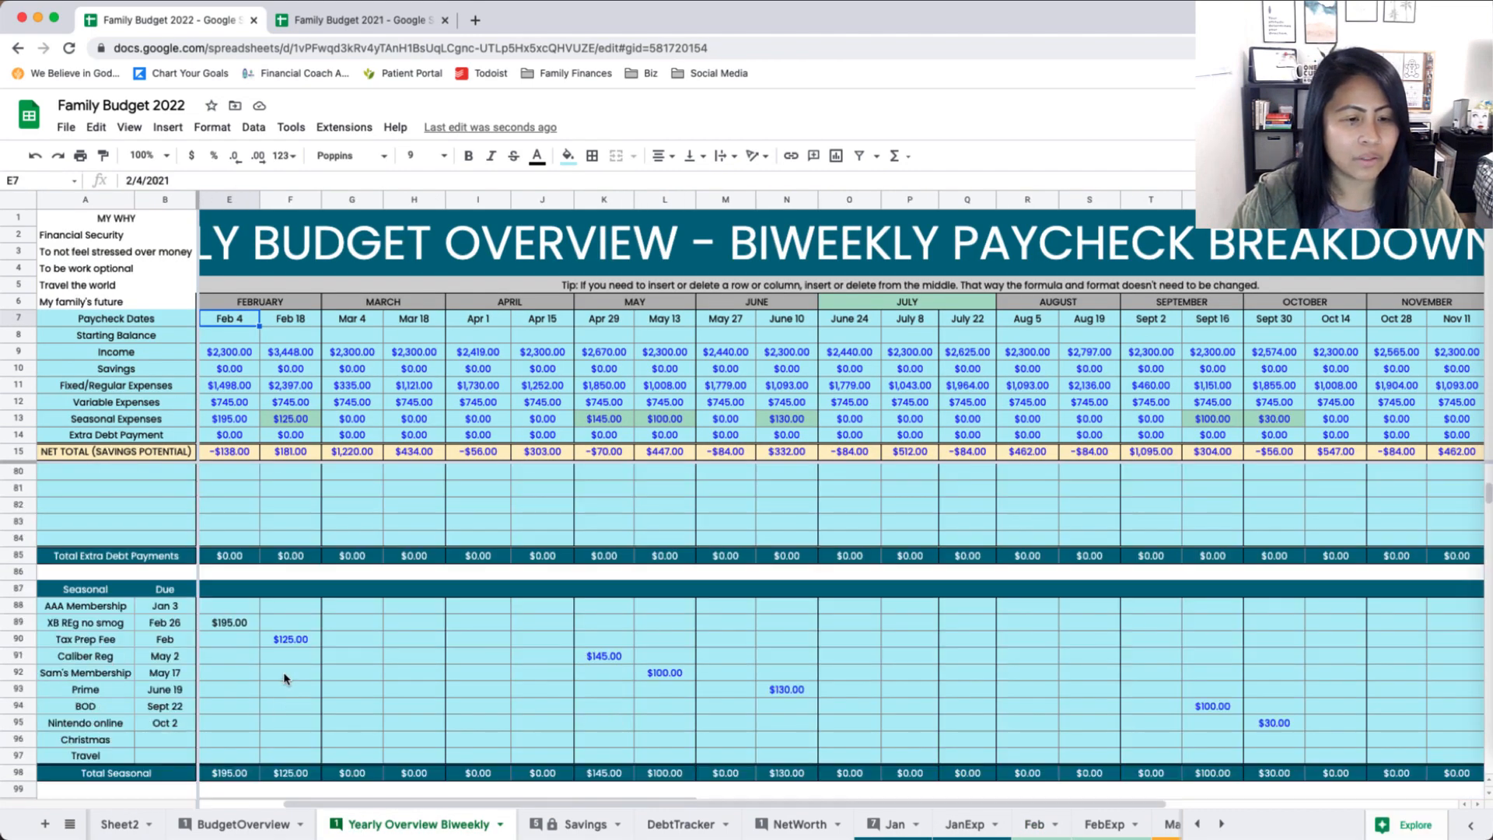
pyautogui.click(174, 623)
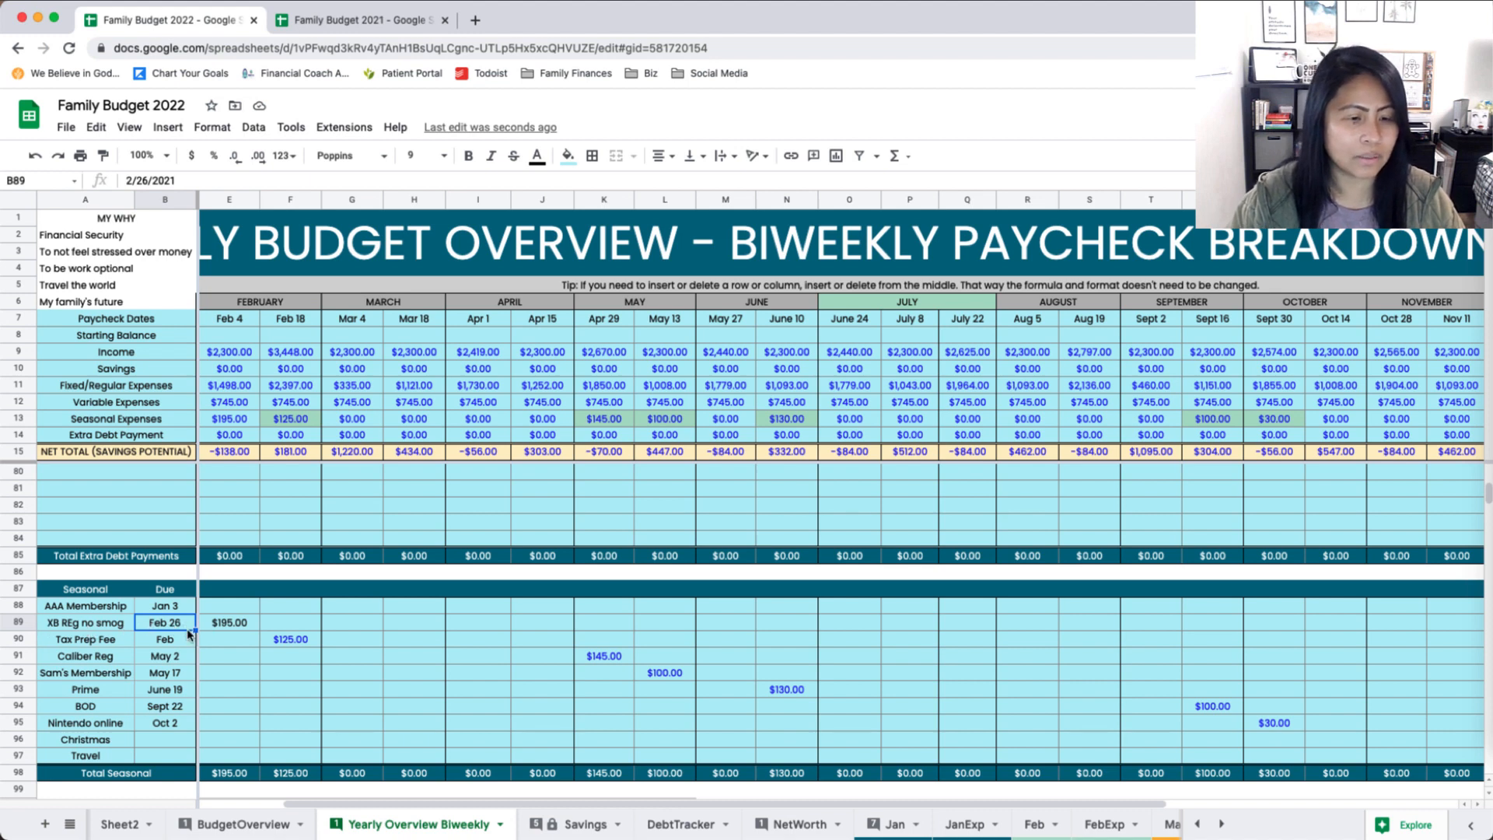
pyautogui.click(228, 629)
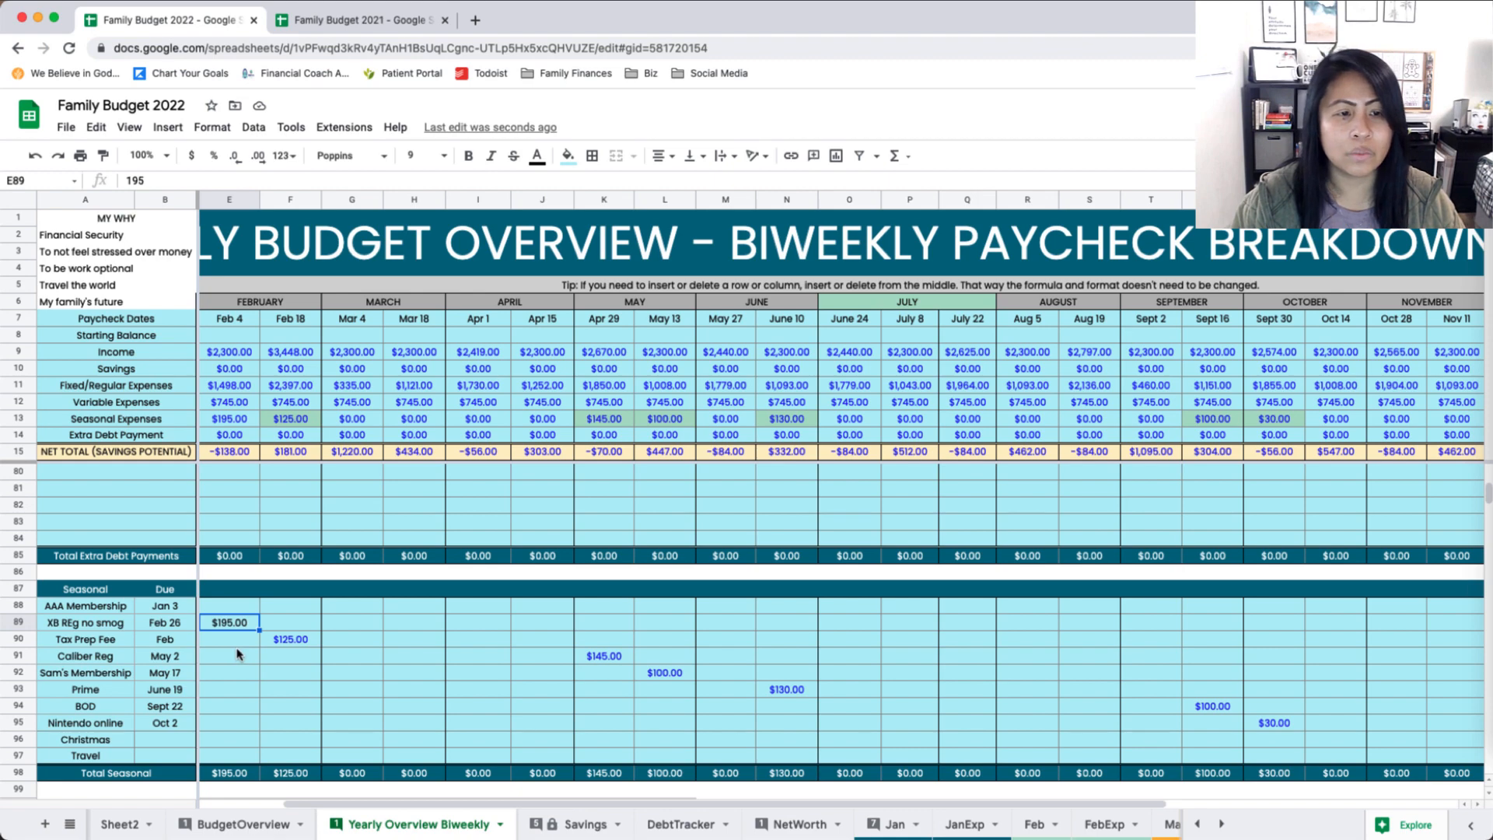
pyautogui.click(1037, 830)
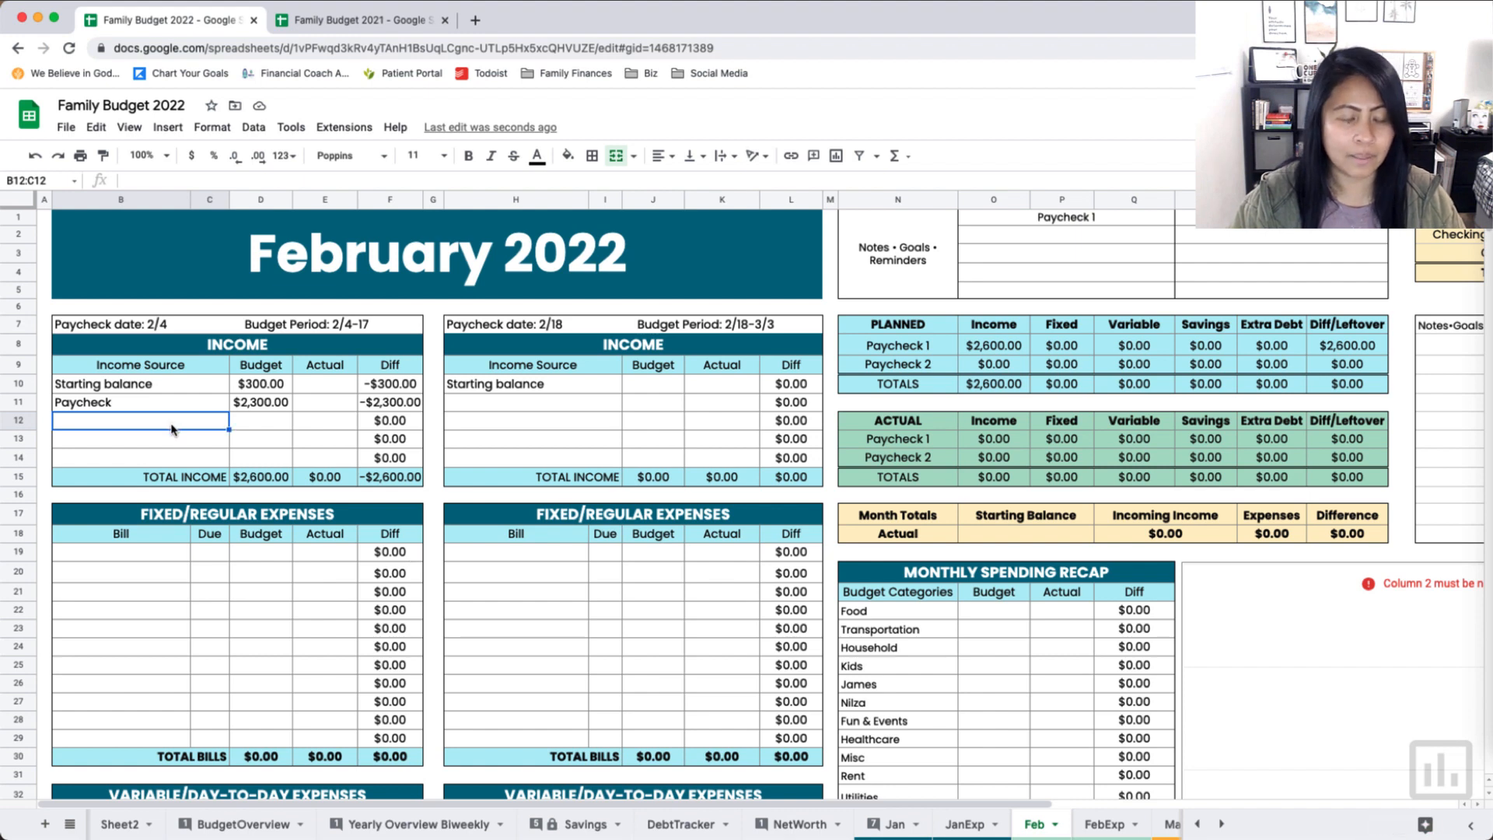
# Step: Add a "sinking fund" income source budgeted at 195 below Paycheck in the first paycheck's income table
pyautogui.write('sinking fund')
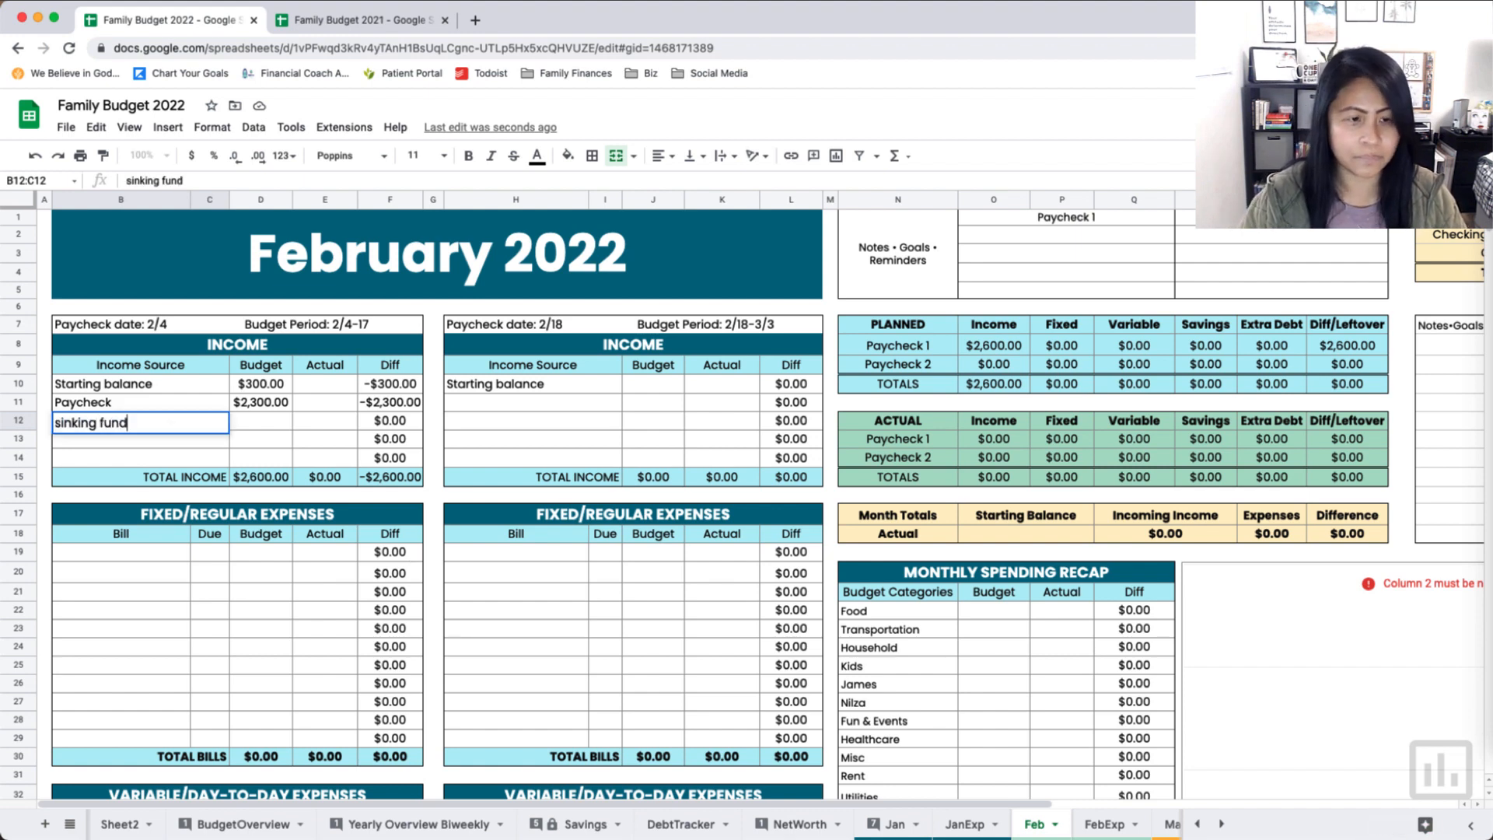
pyautogui.click(261, 427)
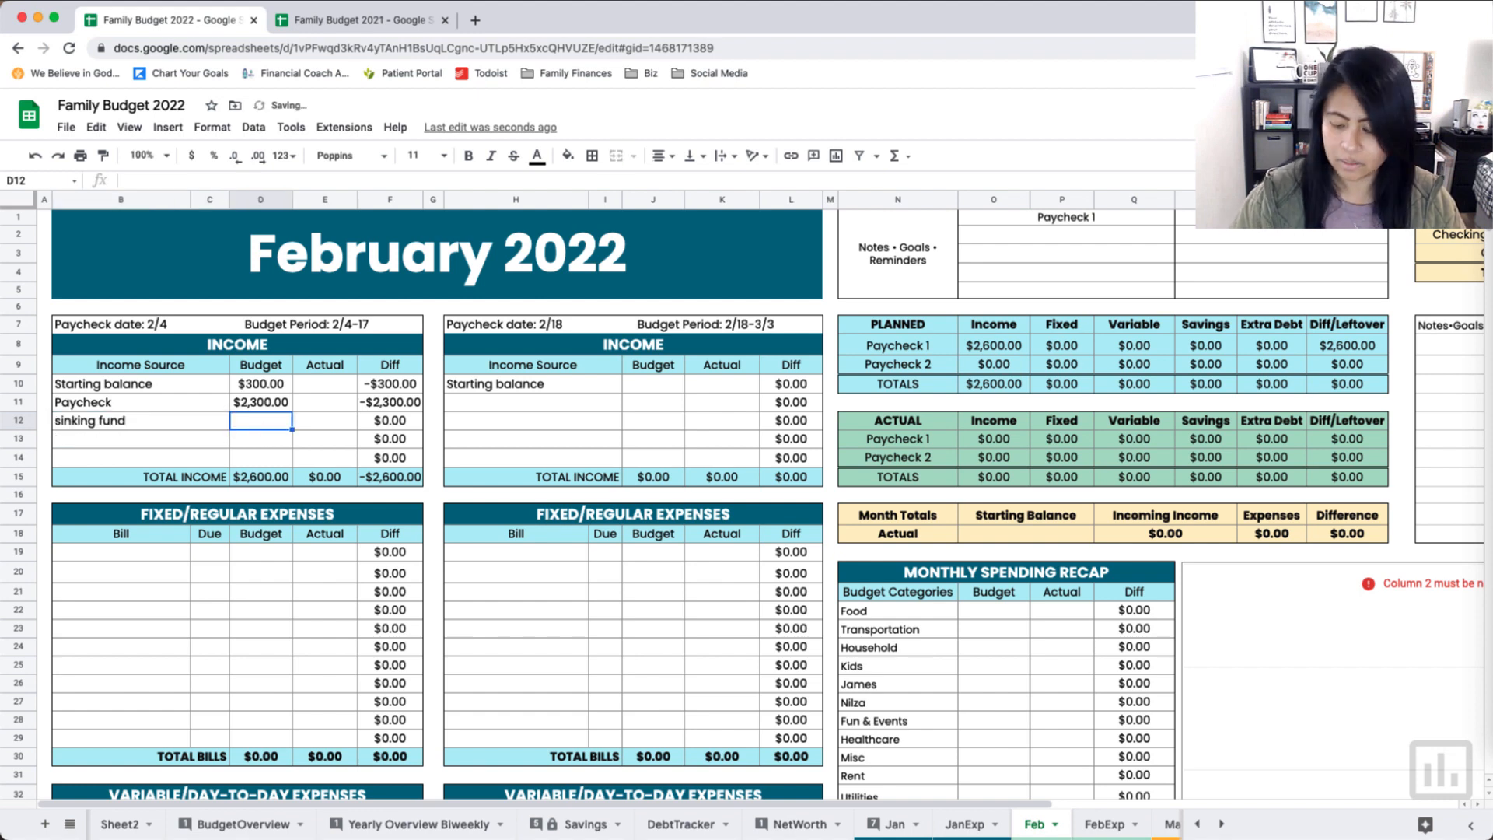
pyautogui.write('195')
pyautogui.press('Return')
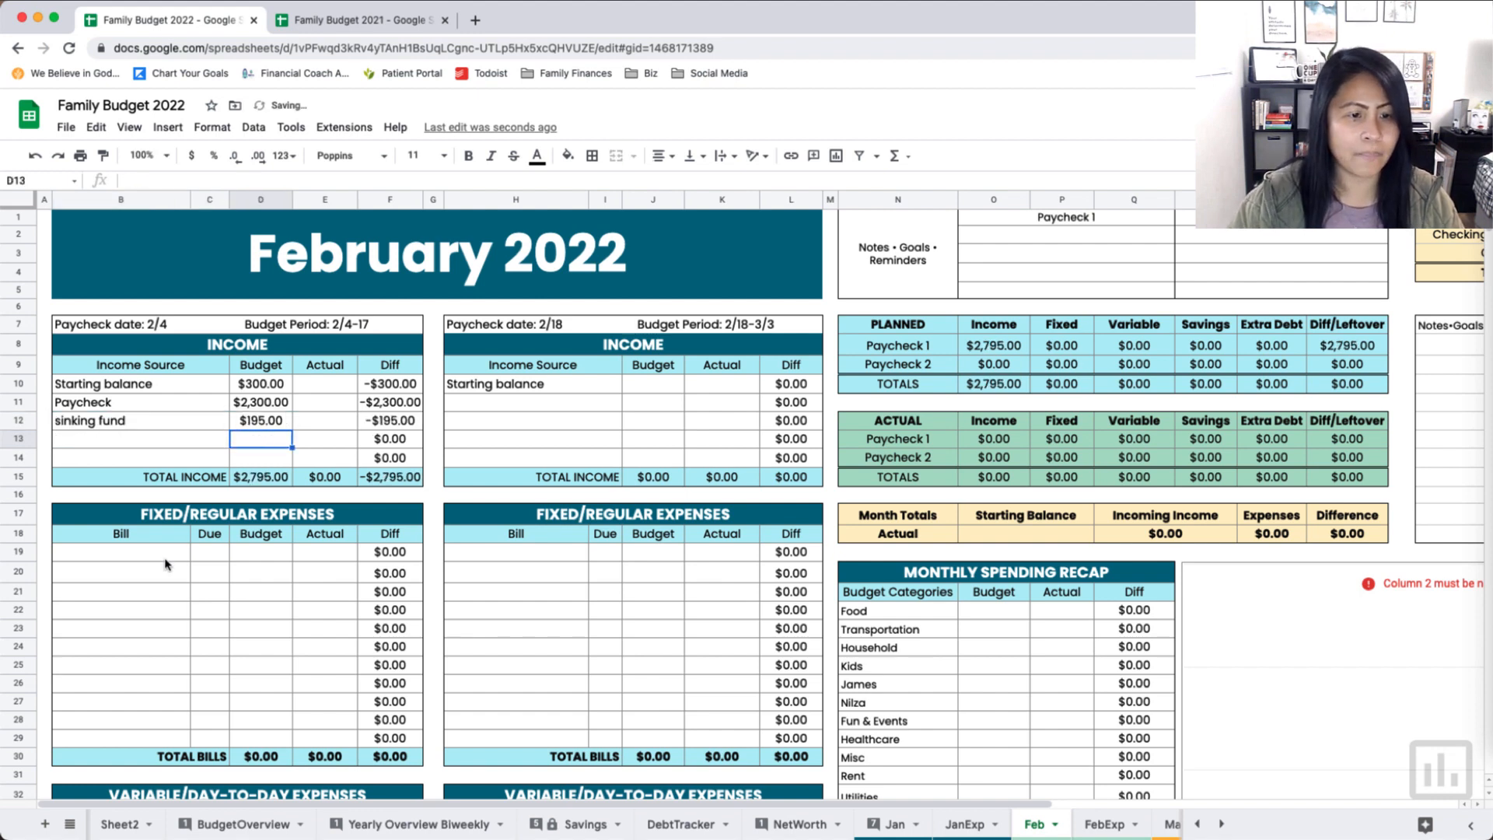
# Step: Add a "cushion" bill due on the 4th and budgeted at 300 as the first paycheck's first fixed expense
pyautogui.click(139, 559)
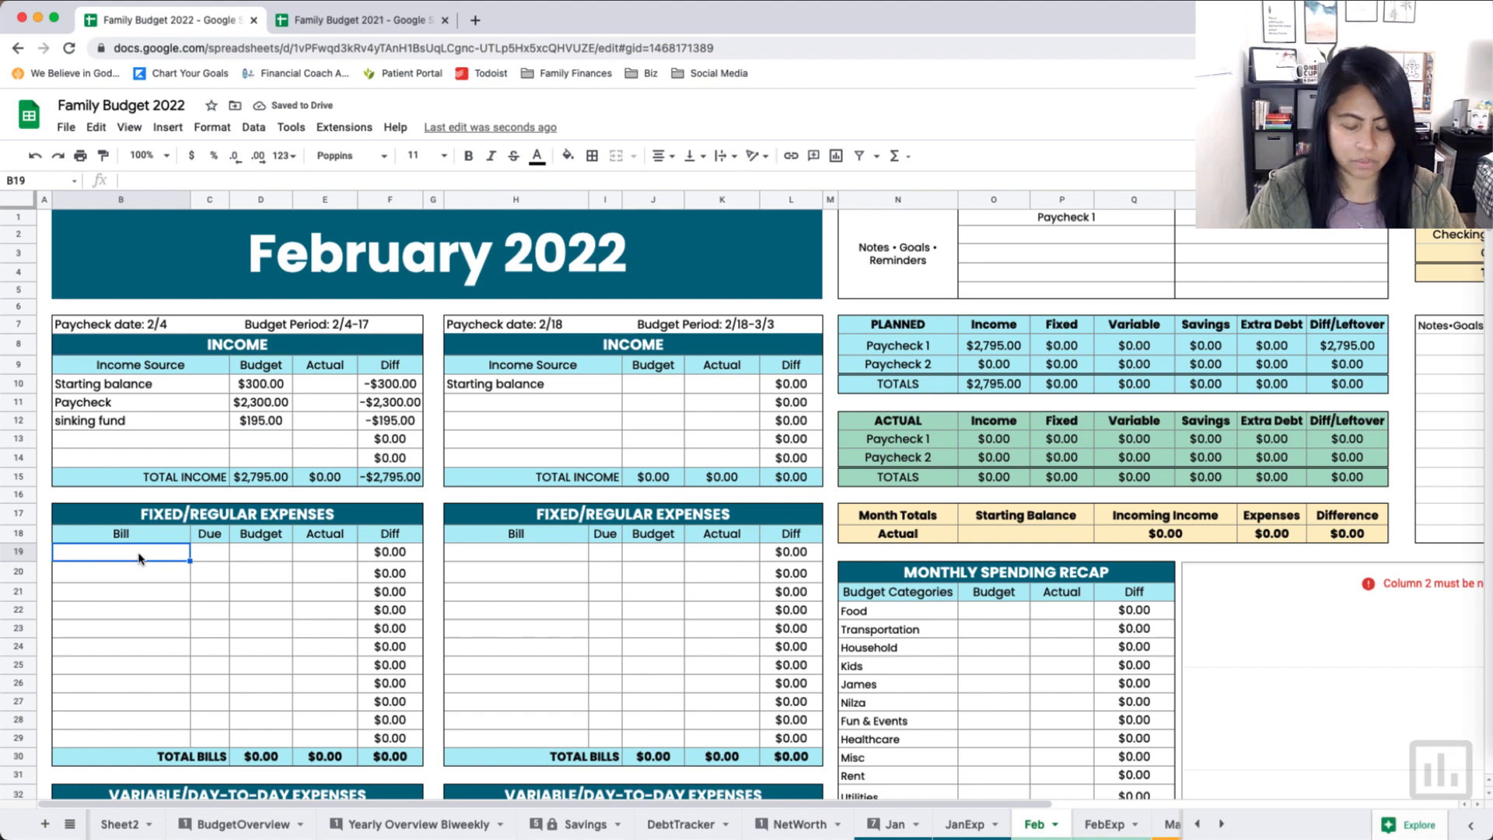
pyautogui.write('cushion')
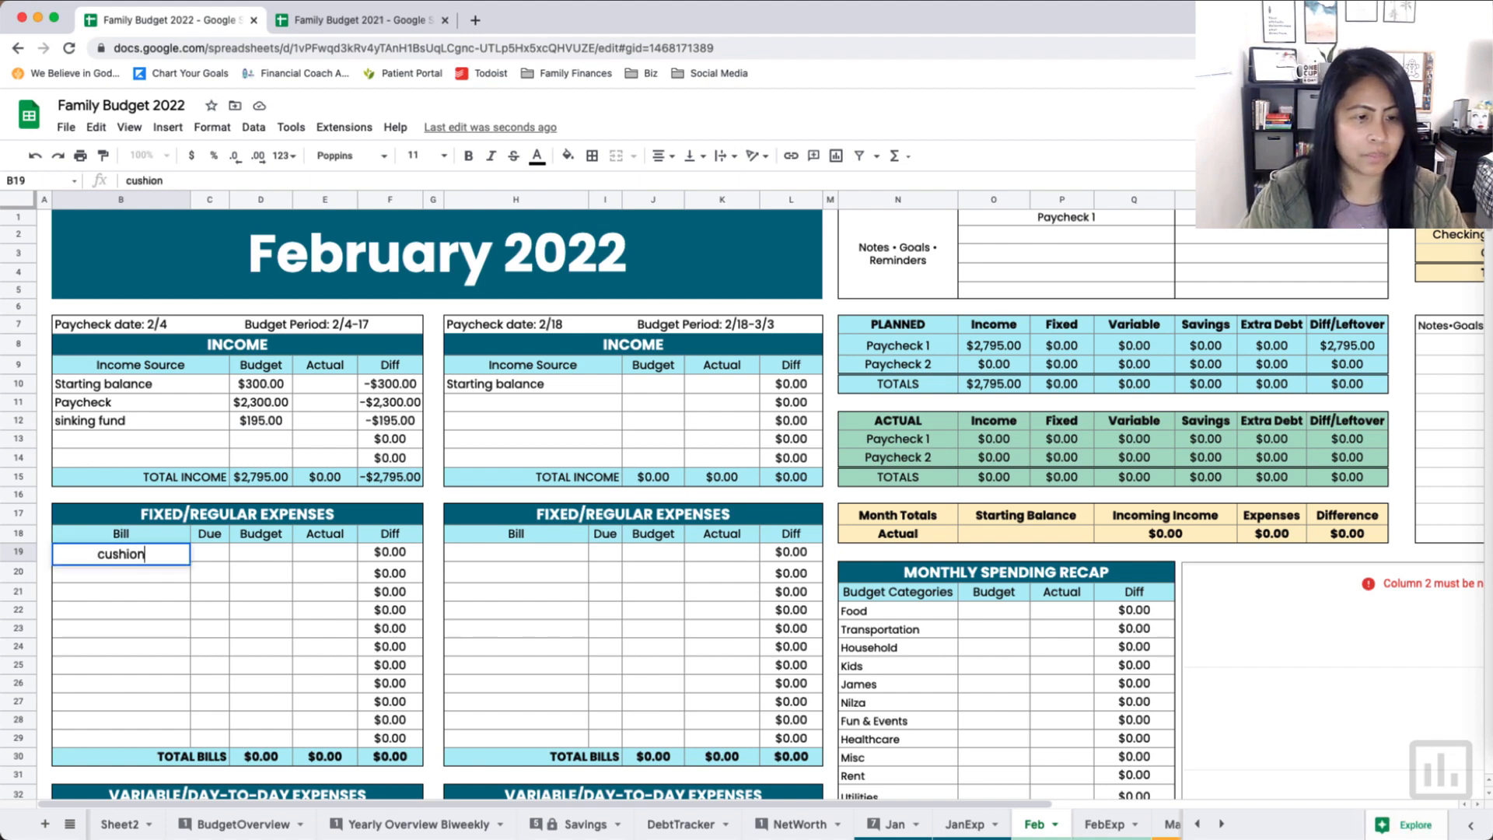
pyautogui.press('Tab')
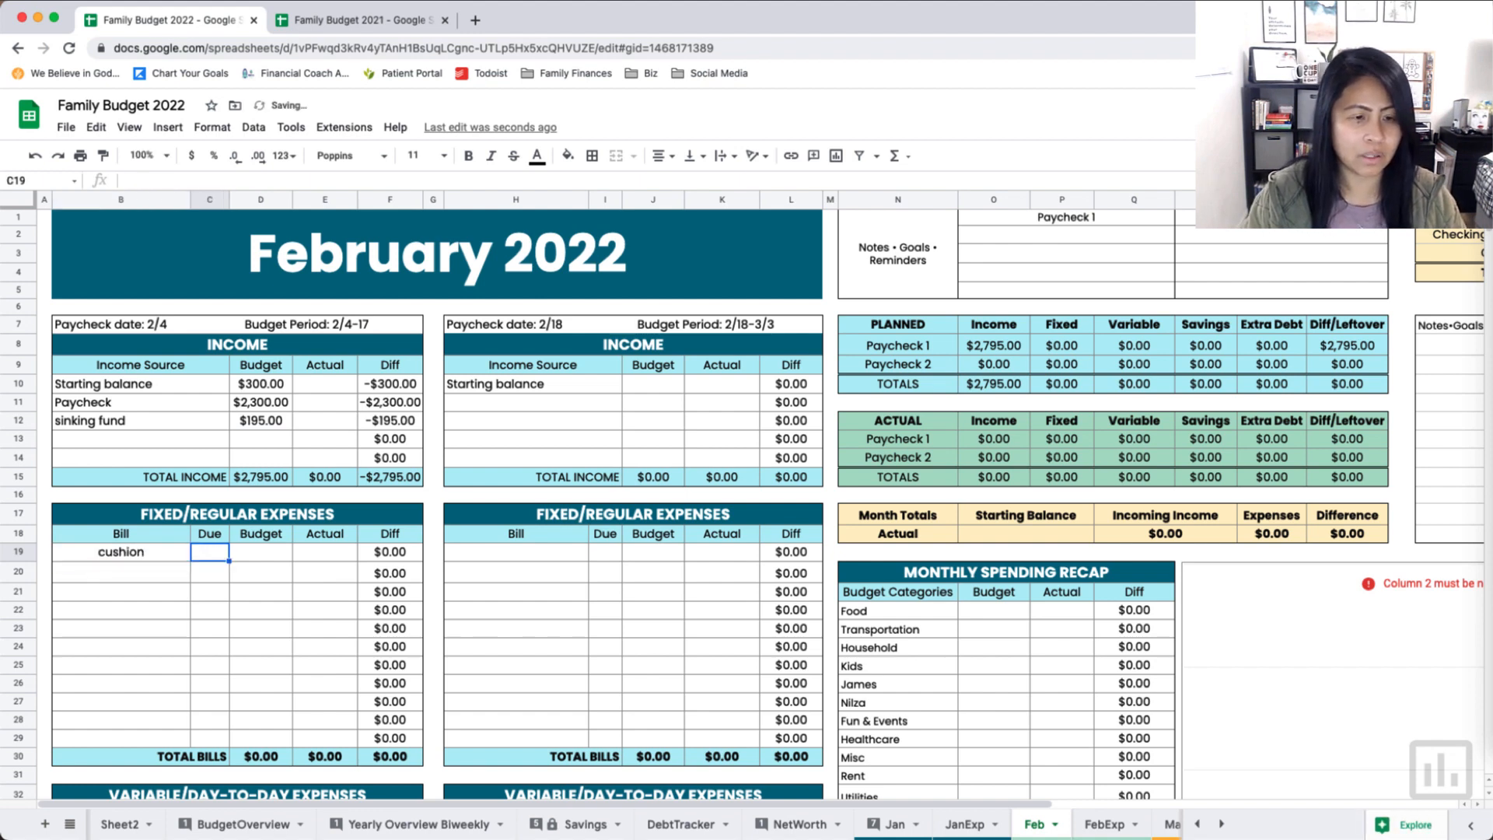
pyautogui.write('4')
pyautogui.press('Tab')
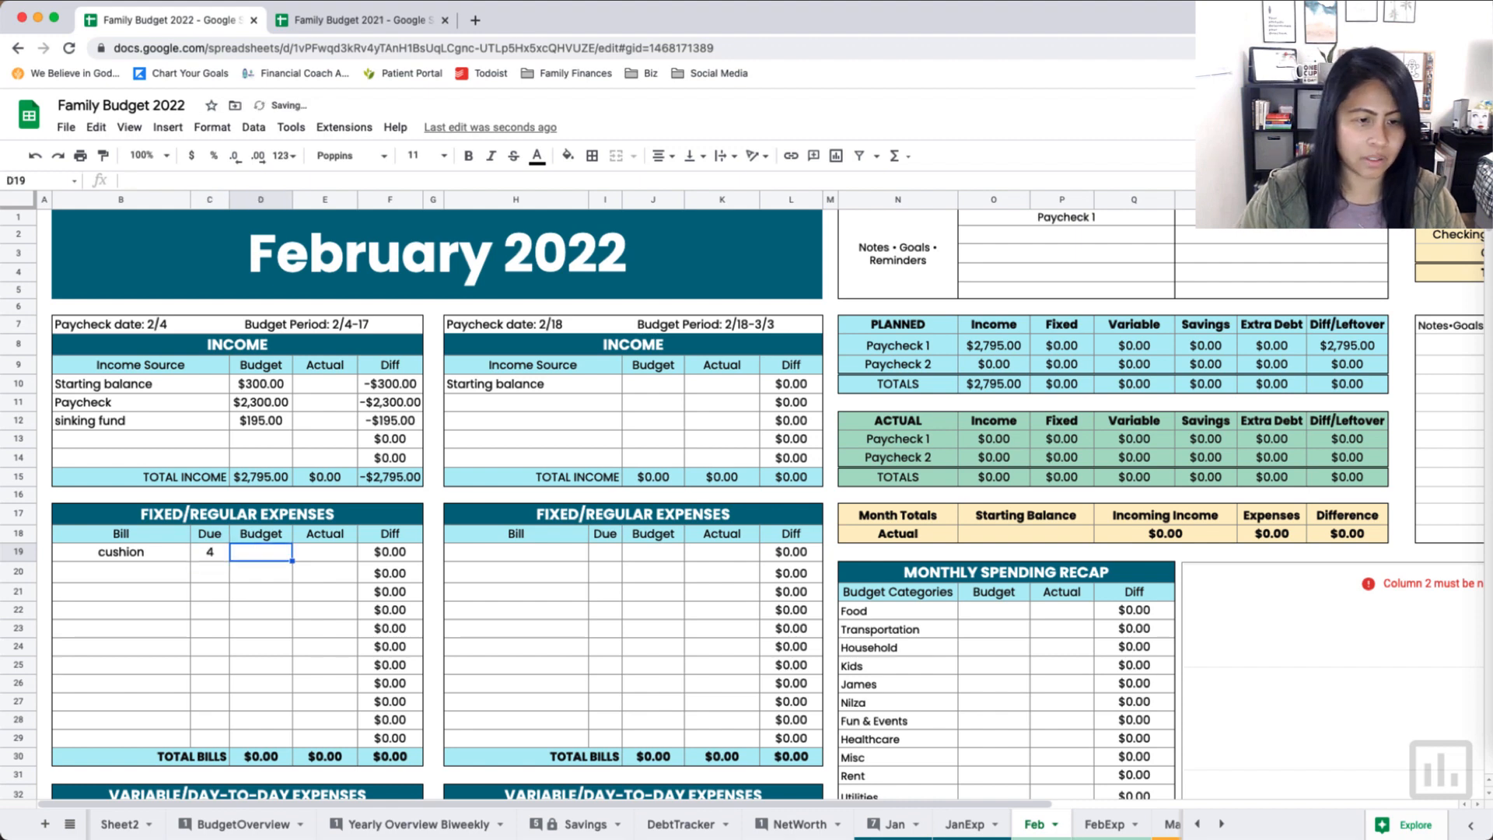
pyautogui.write('300')
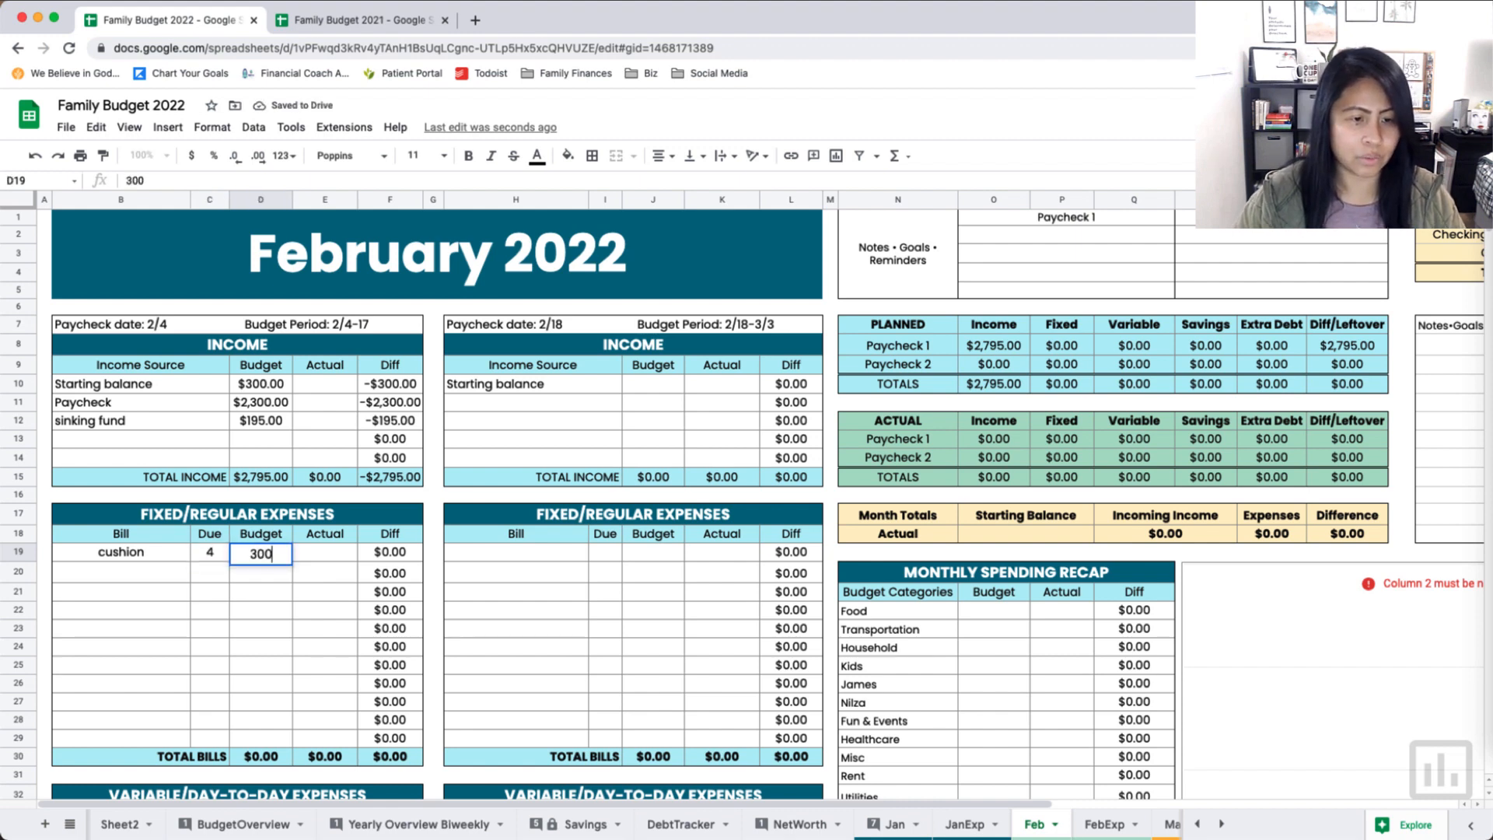
pyautogui.press('Return')
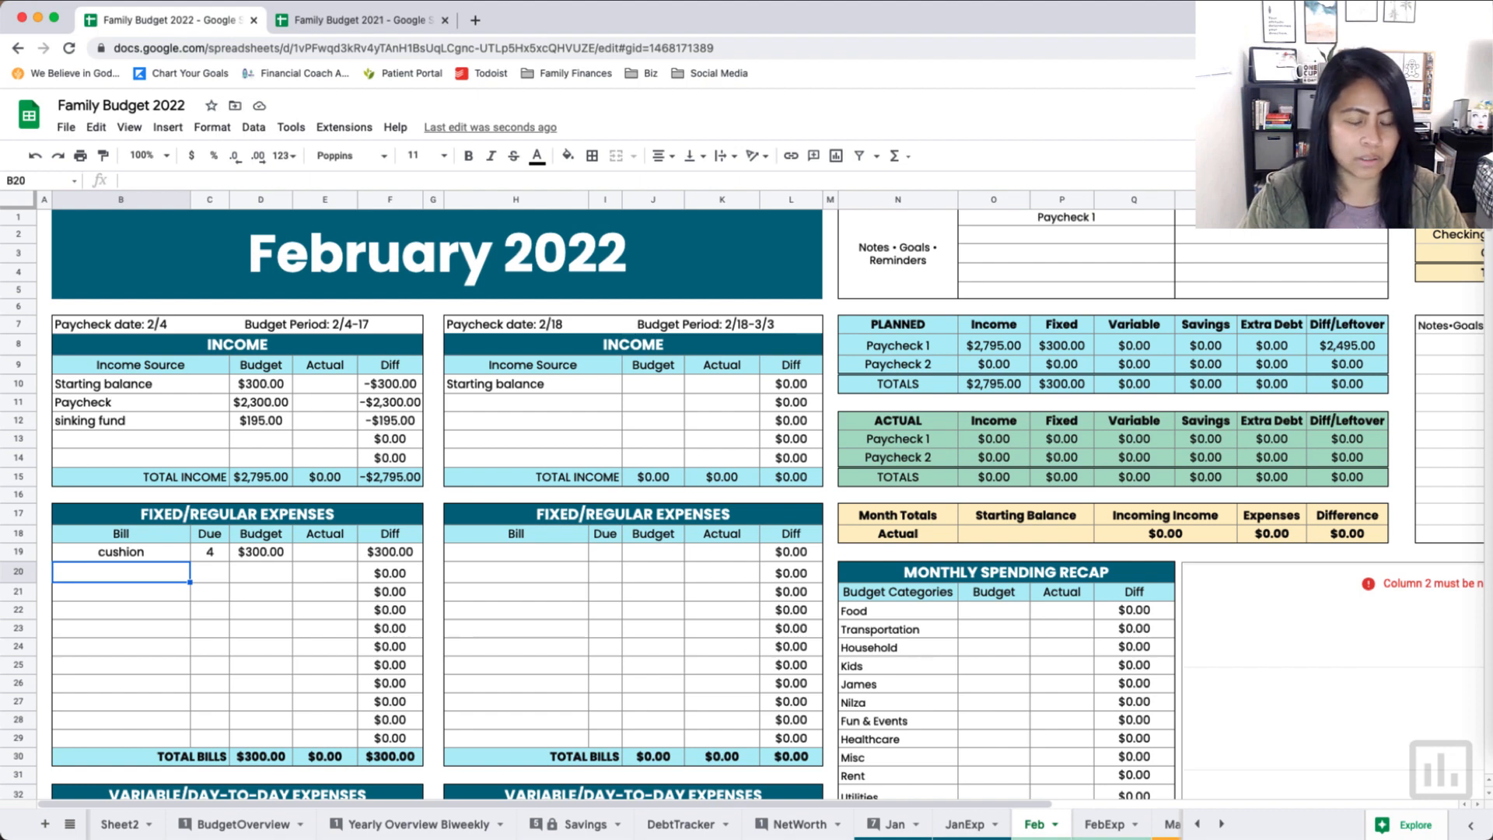
# Step: Add a "payrange on chase" bill below cushion in the first paycheck's fixed expenses, due on the 7th and budgeted at 50
pyautogui.write('payr')
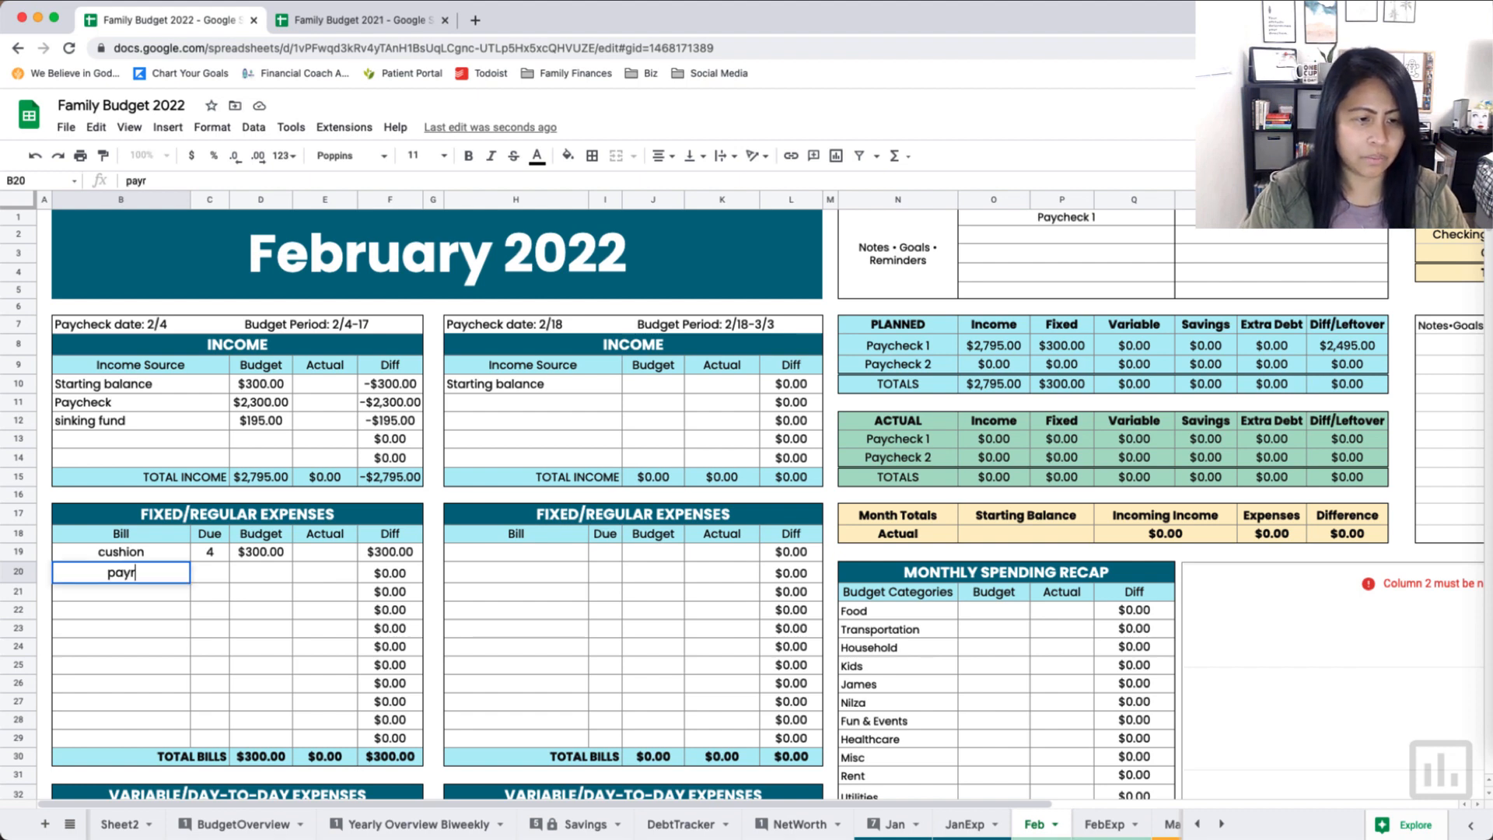
pyautogui.write('ange on chaswe')
pyautogui.press('Tab')
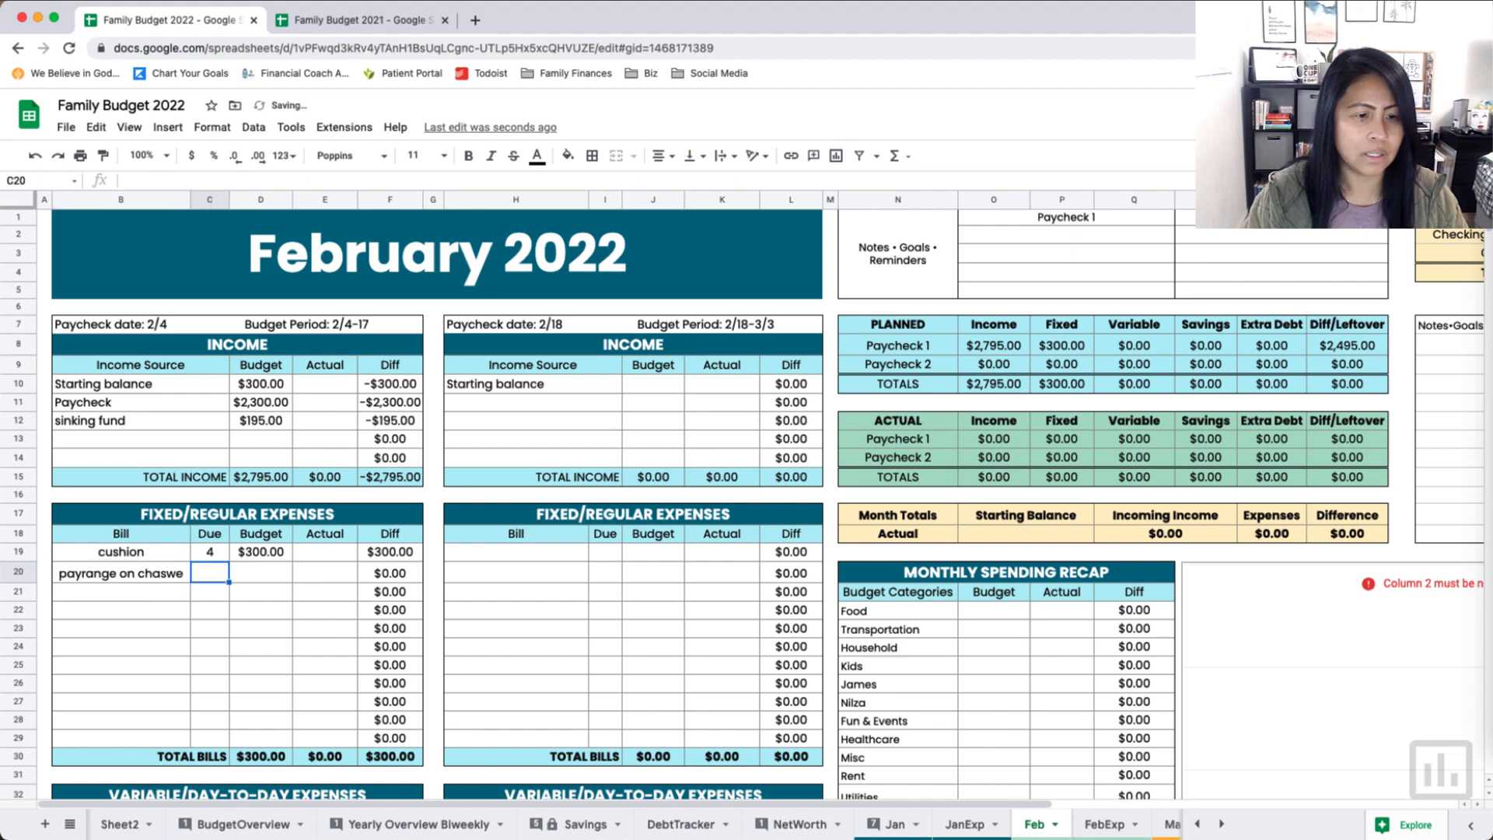
pyautogui.press('Left')
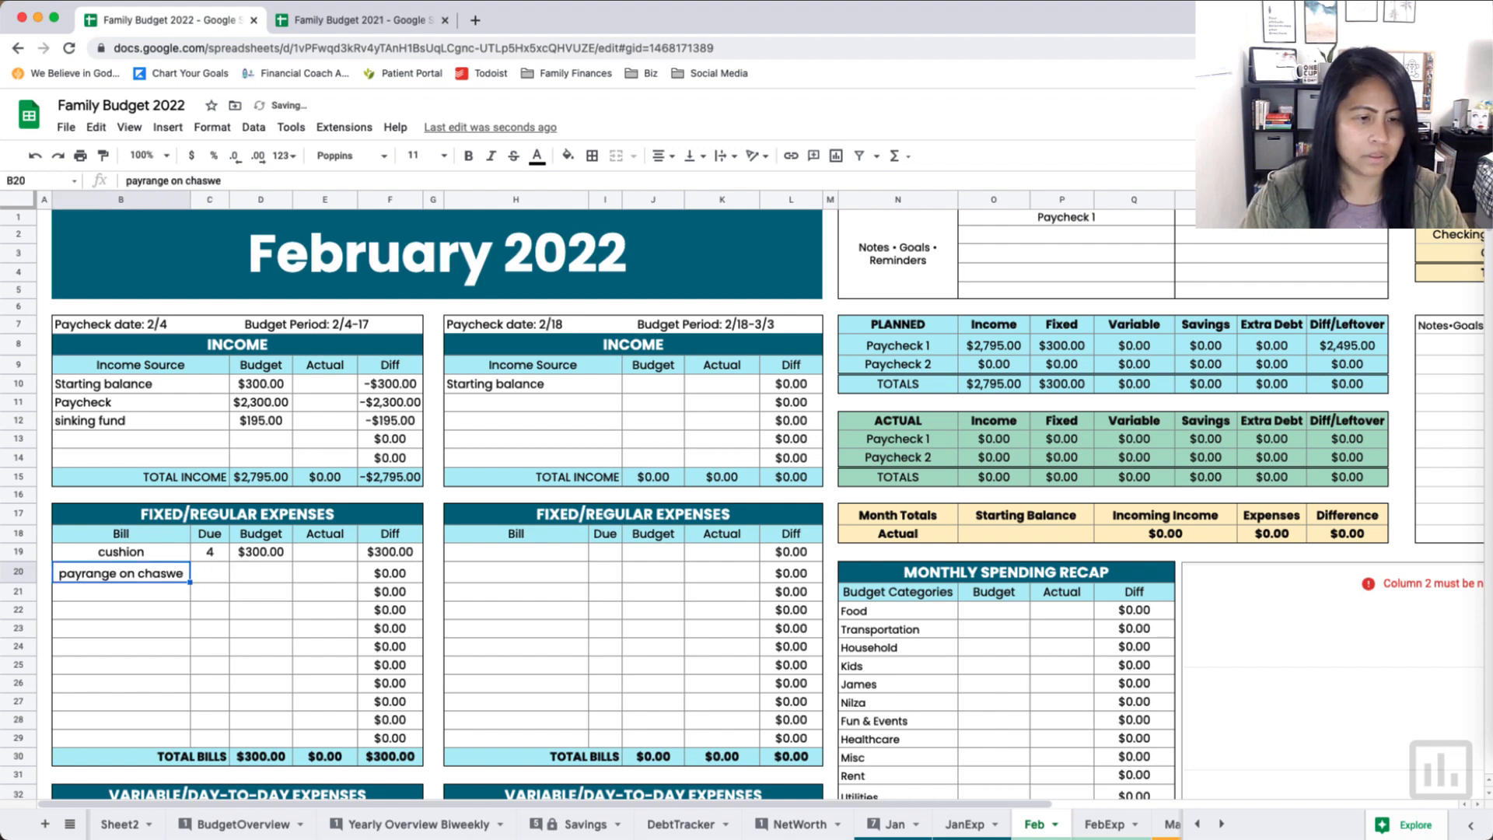
pyautogui.doubleClick(178, 579)
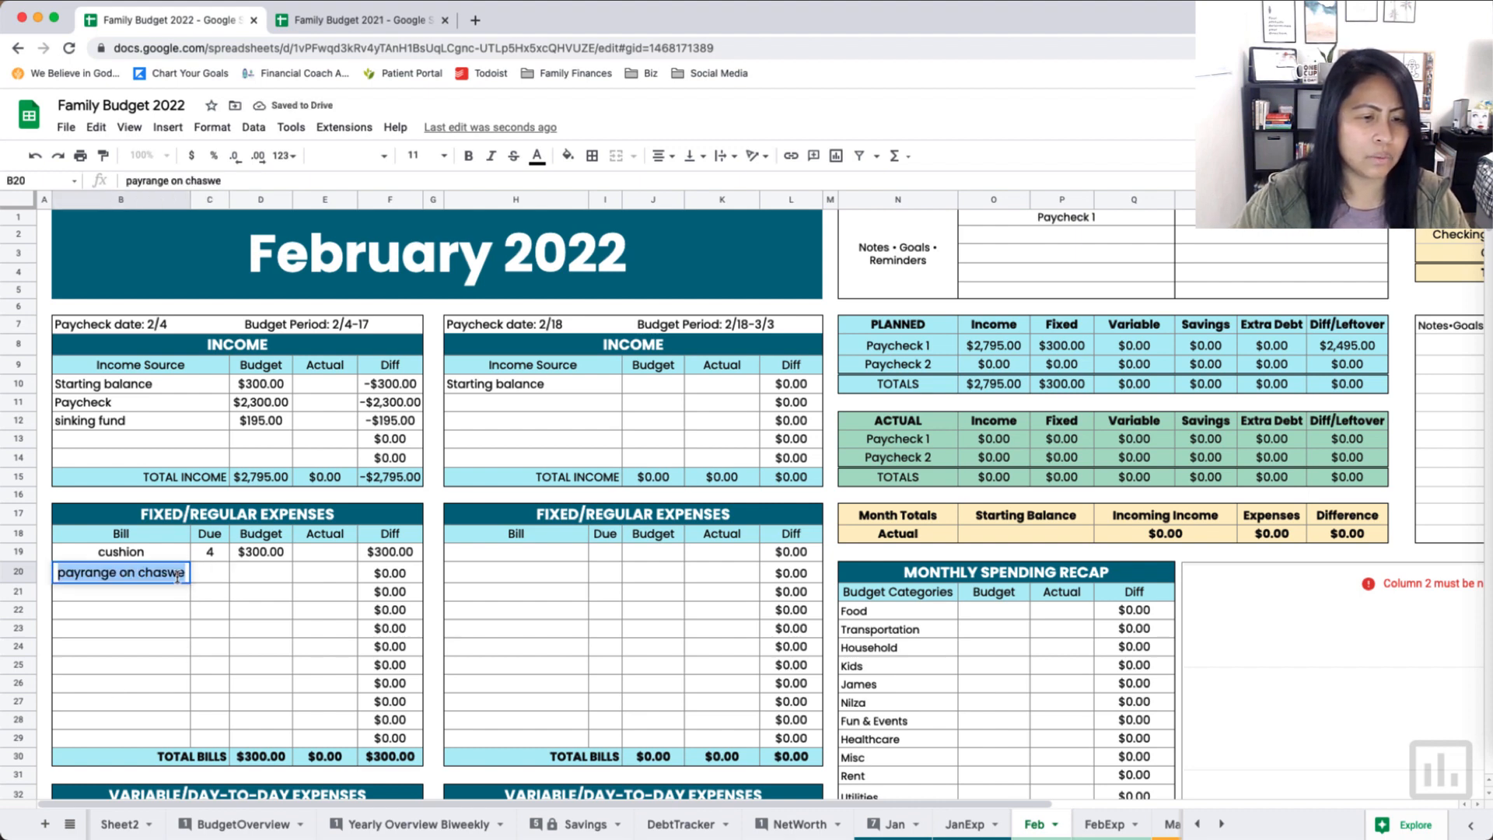
pyautogui.press('BackSpace')
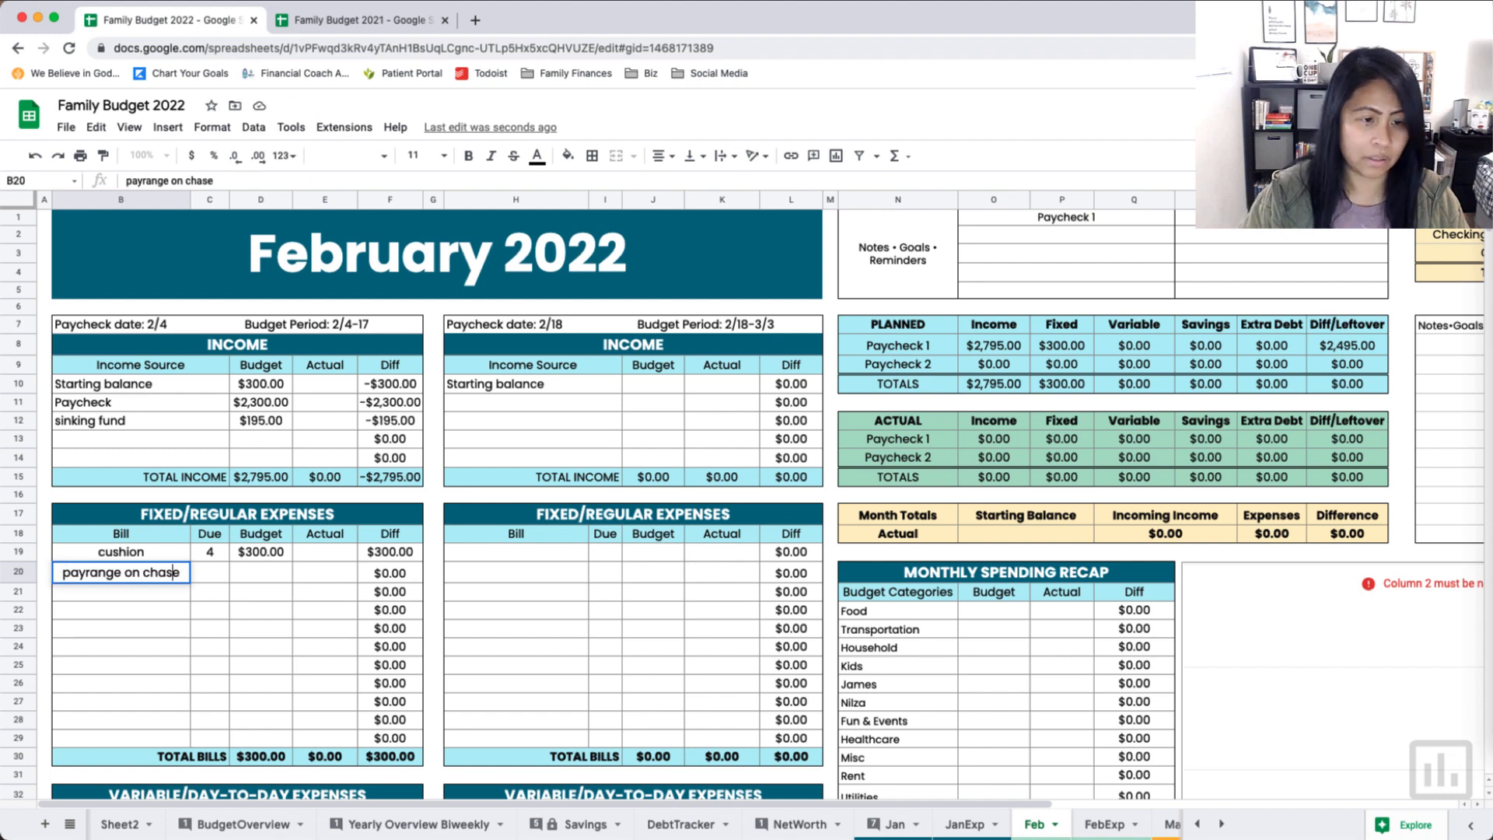
pyautogui.click(210, 578)
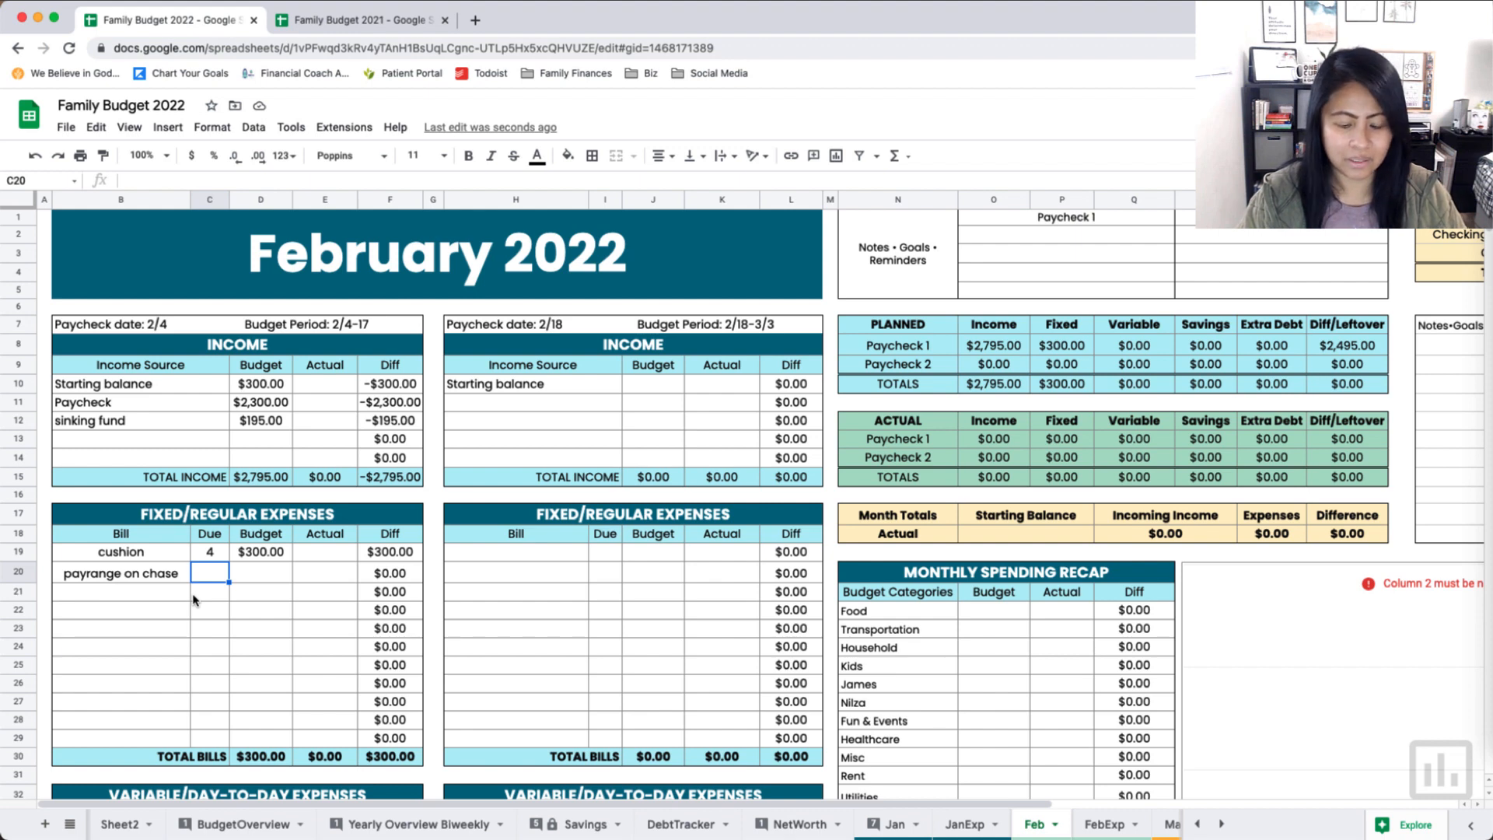
pyautogui.write('7')
pyautogui.press('Tab')
pyautogui.write('50')
pyautogui.press('Return')
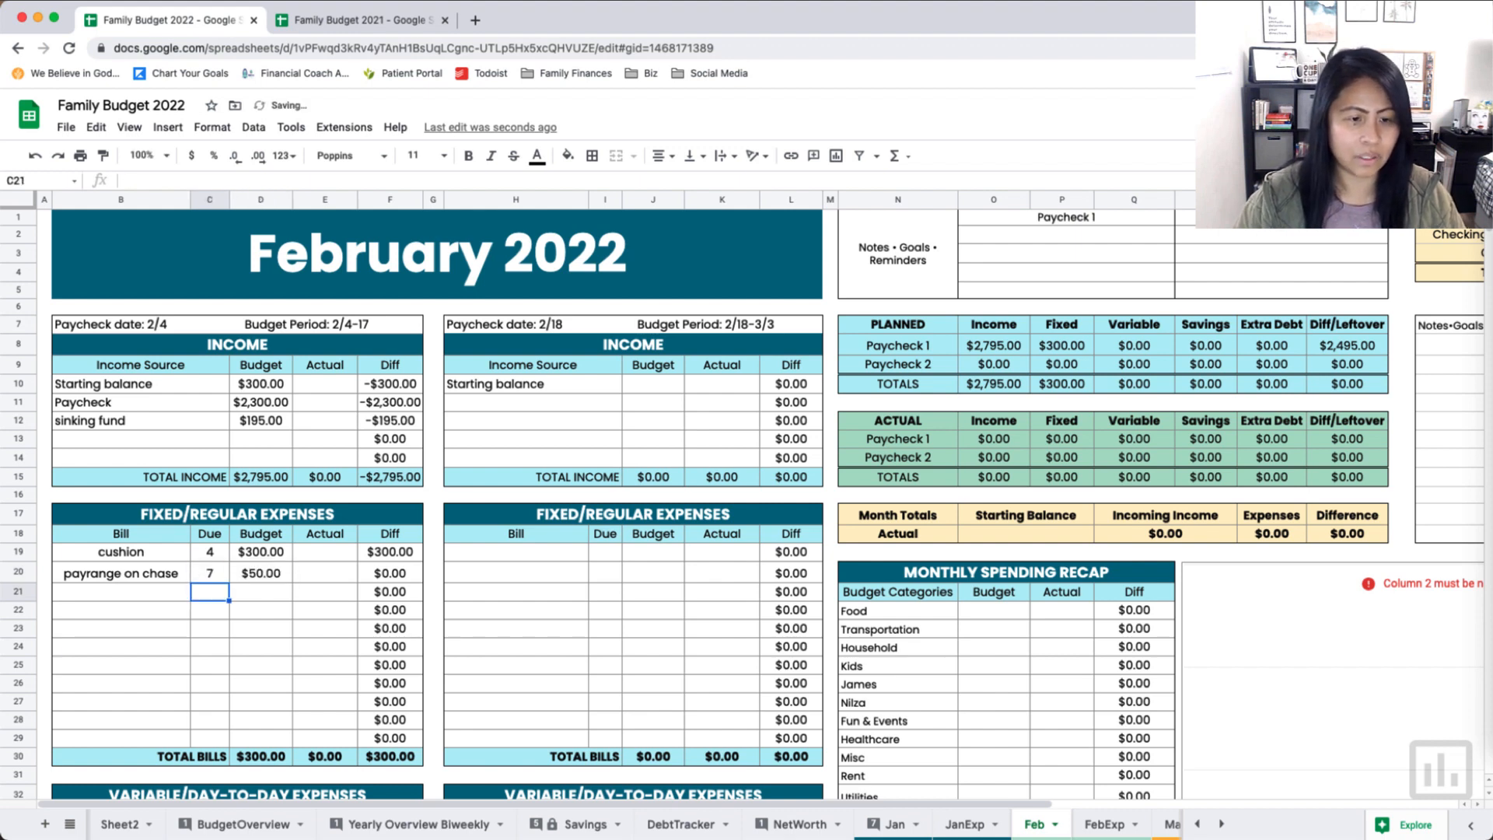
# Step: Add an SCE bill below payrange on chase in the first paycheck's fixed expenses, due on the 12th and budgeted at 115
pyautogui.click(118, 602)
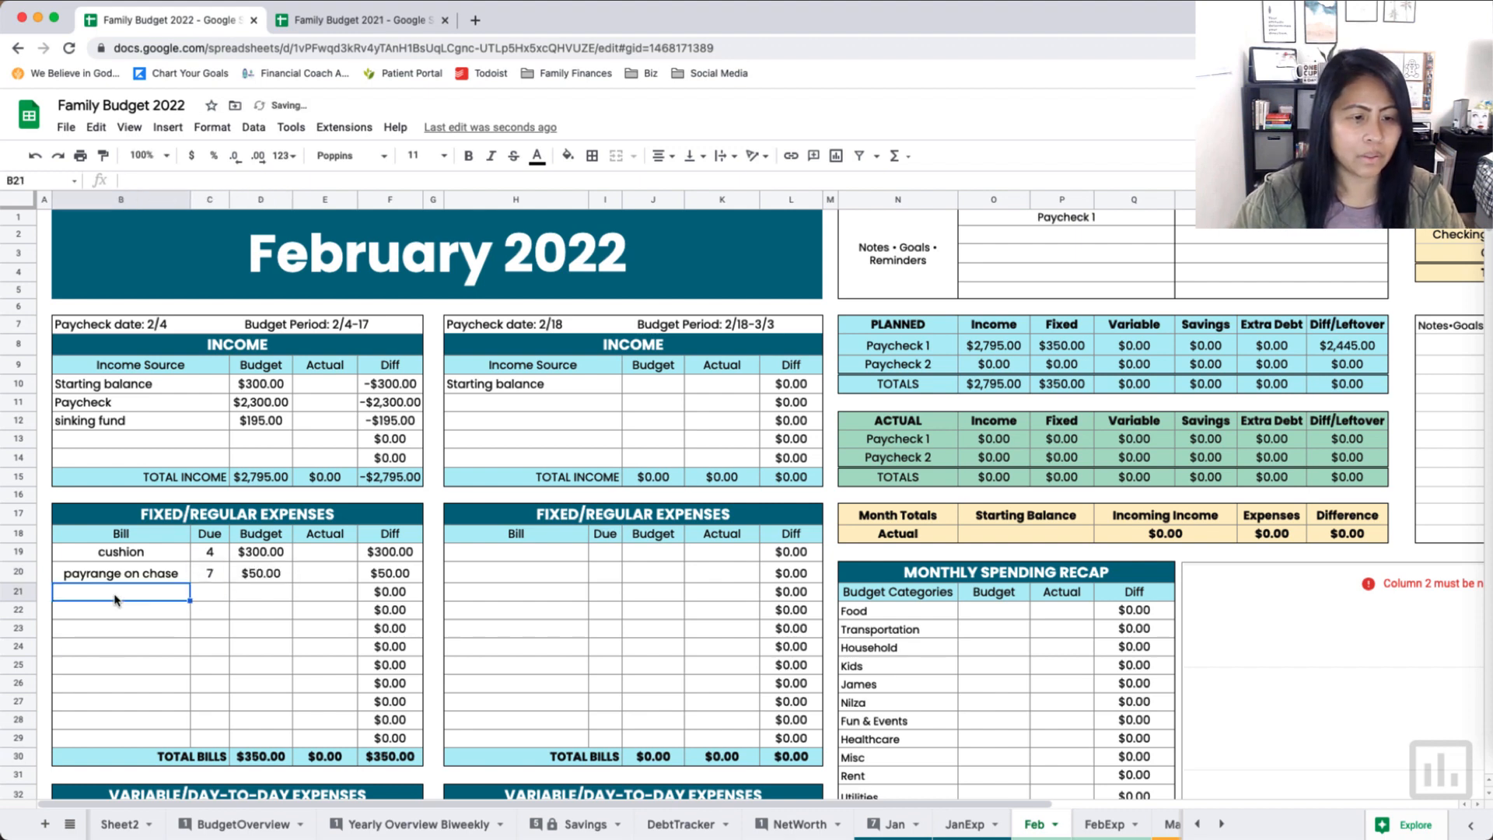
pyautogui.write('SCE')
pyautogui.press('Tab')
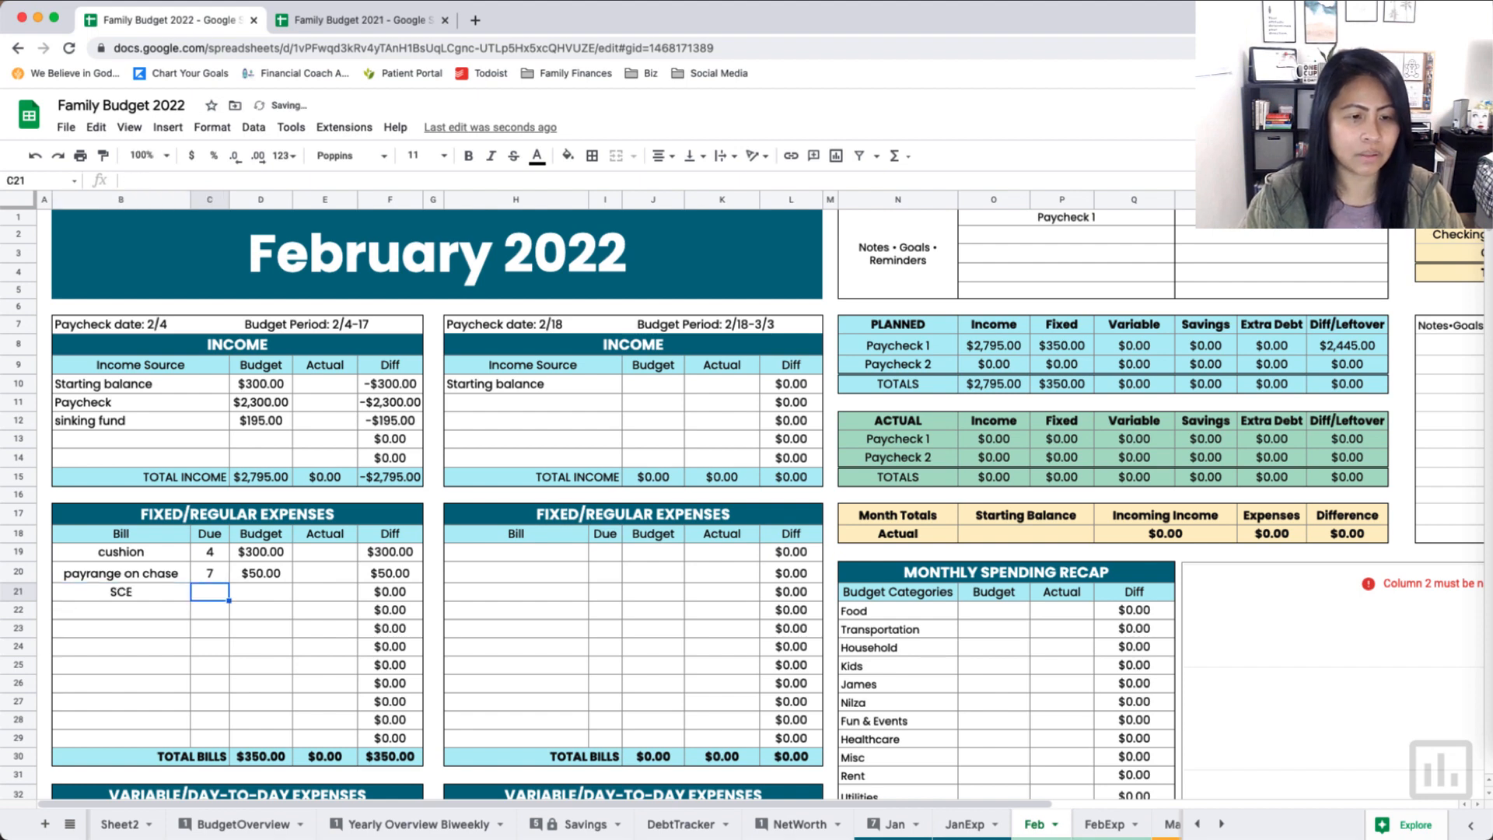
pyautogui.write('12')
pyautogui.press('Tab')
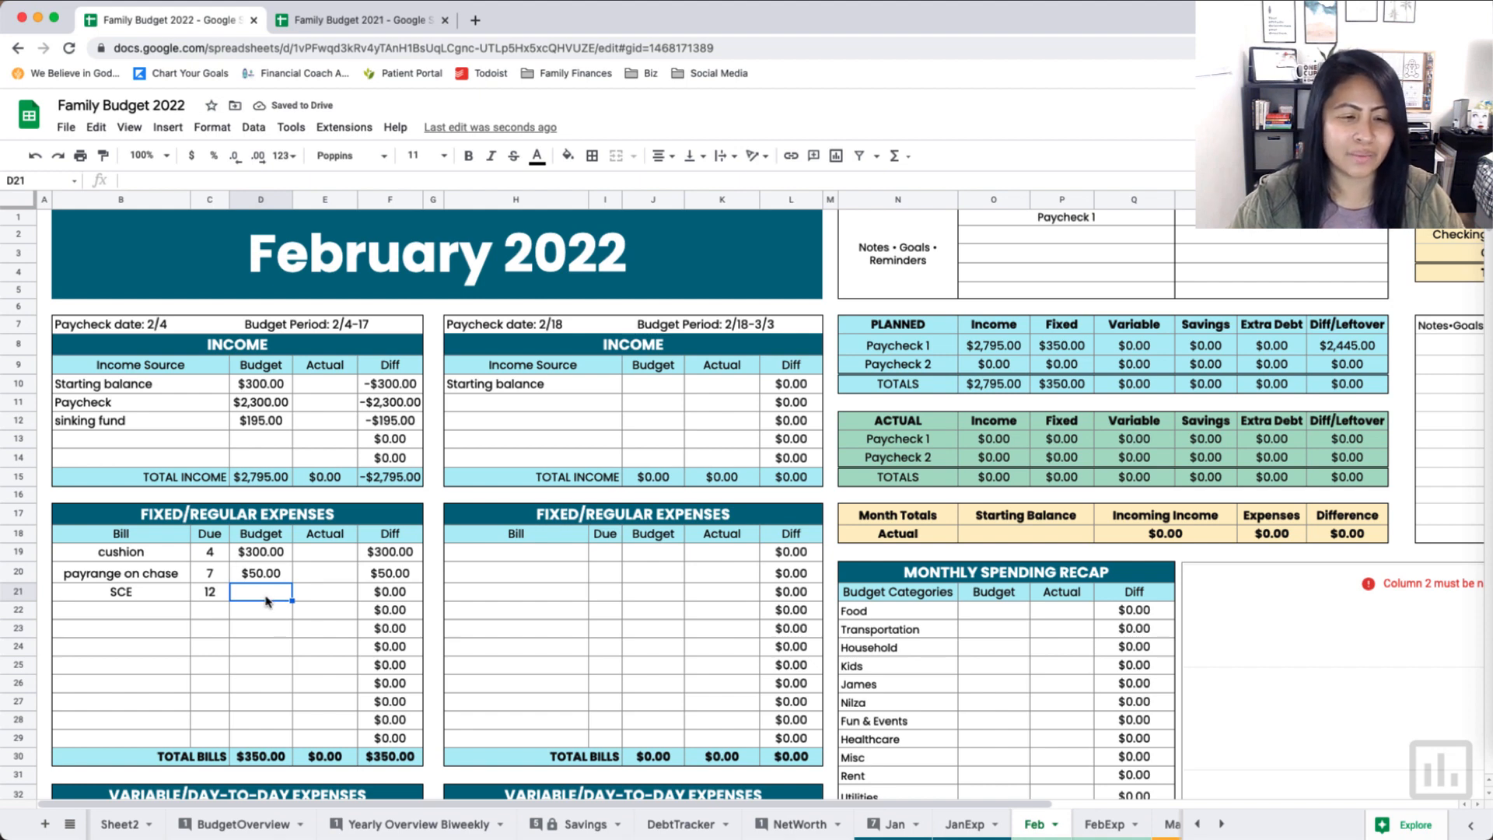
pyautogui.write('115')
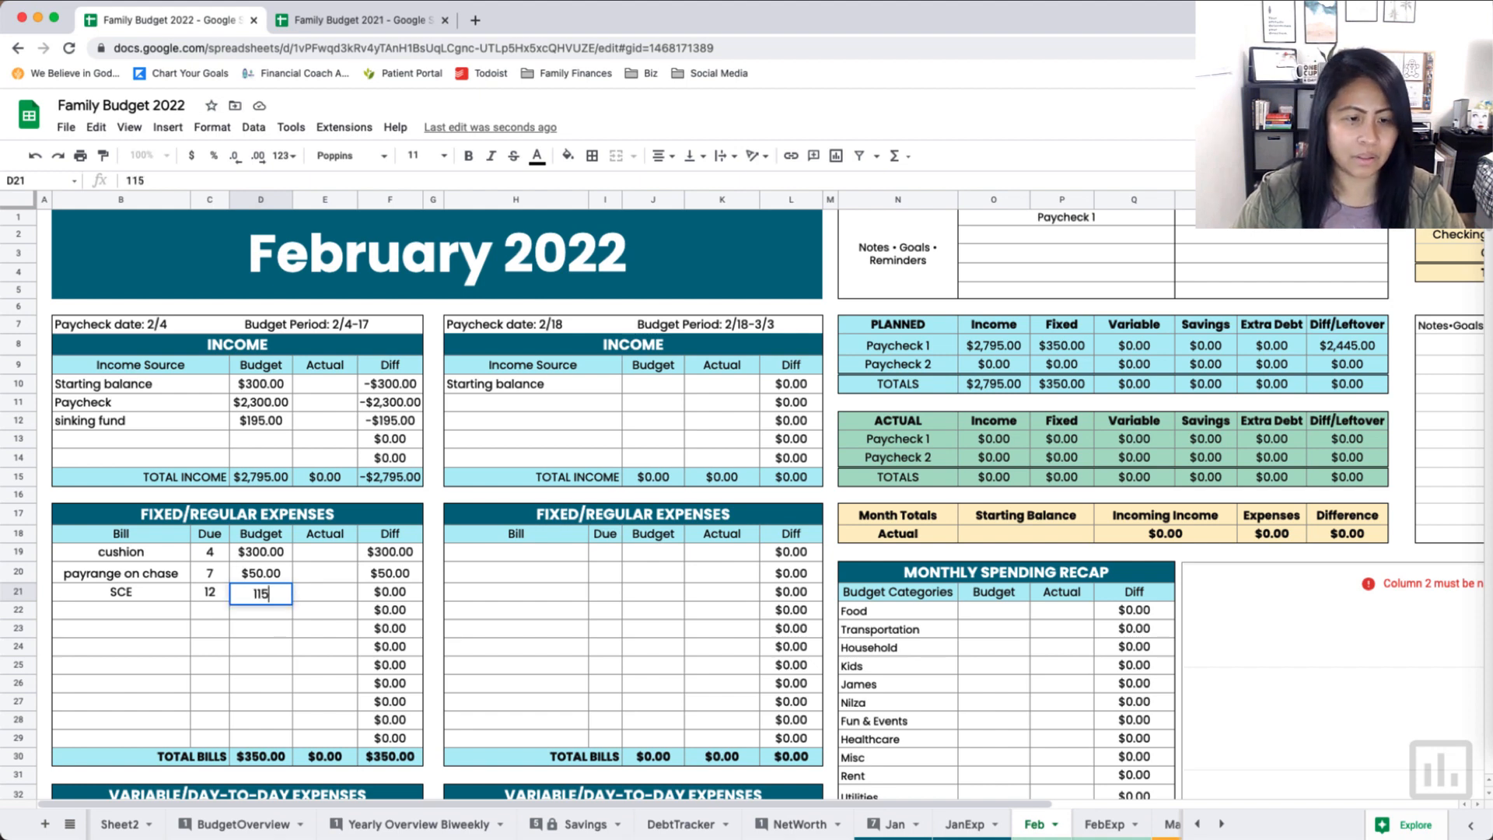
pyautogui.press('Return')
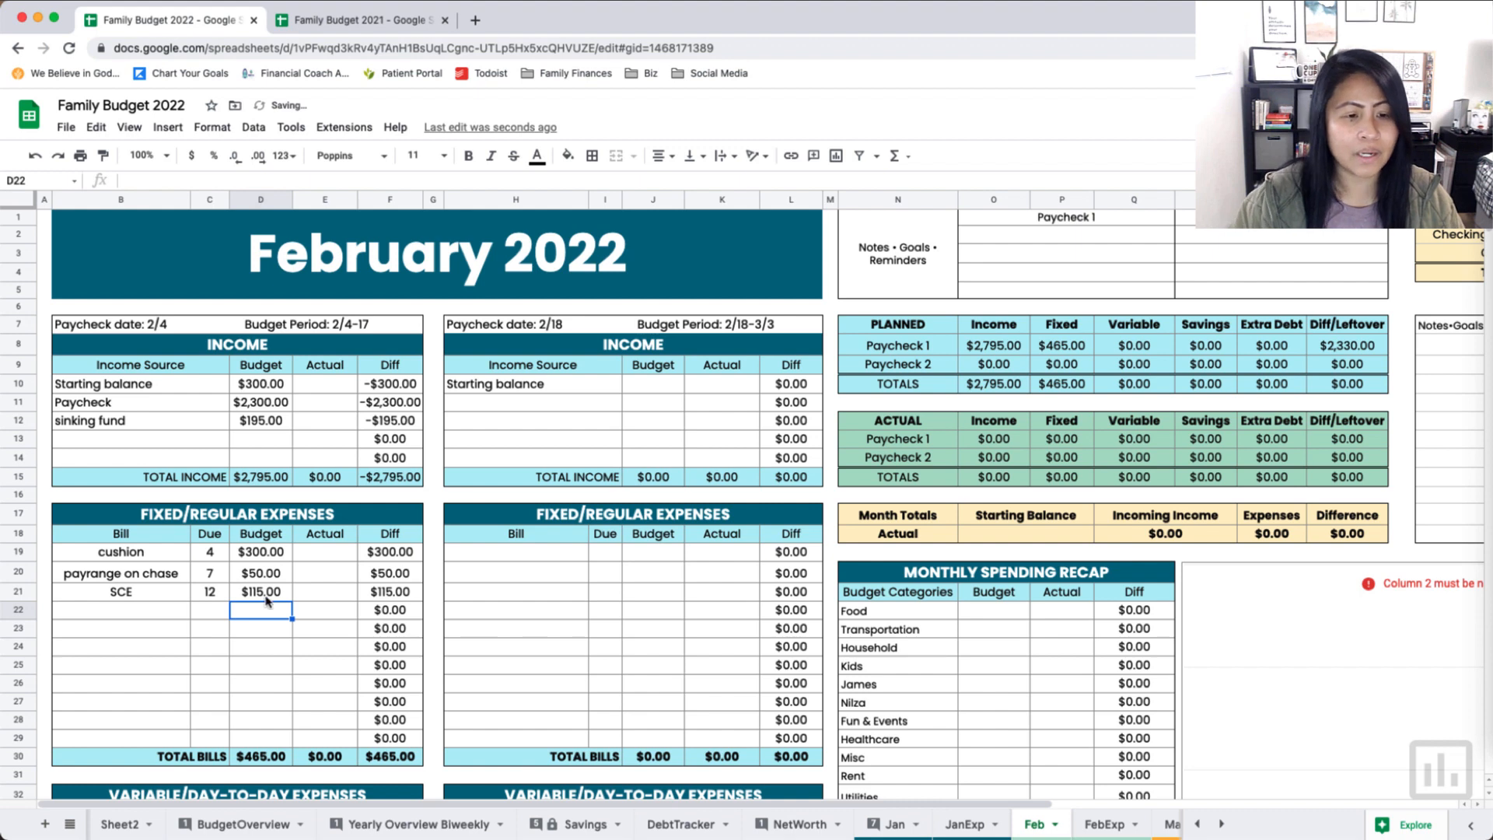
# Step: Review the February paychecks' fixed expenses and the Feb 4 "For next budget" amount in Yearly Overview Biweekly, and return to the Feb sheet
pyautogui.click(186, 613)
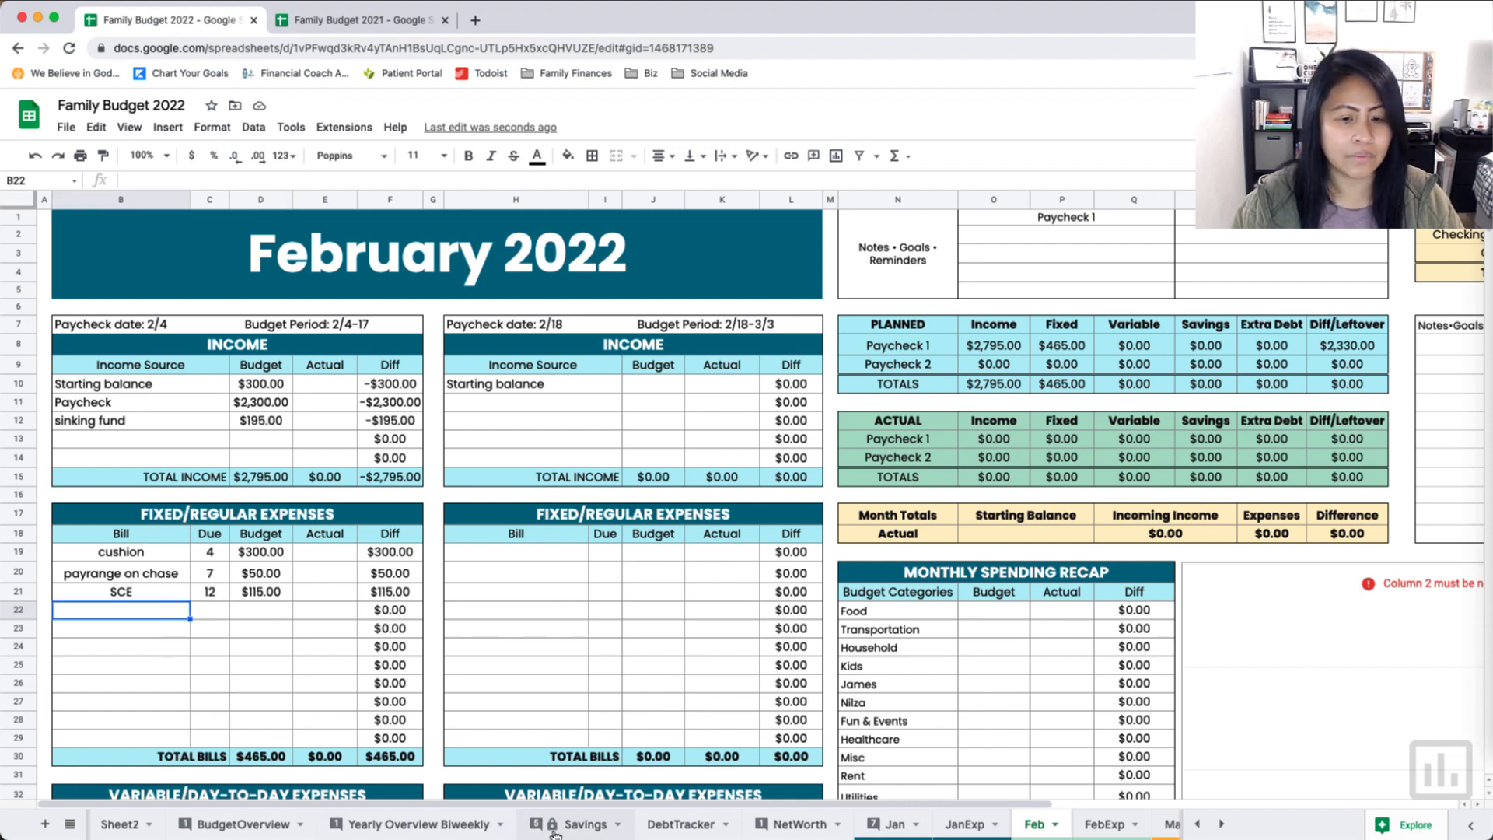
pyautogui.click(376, 833)
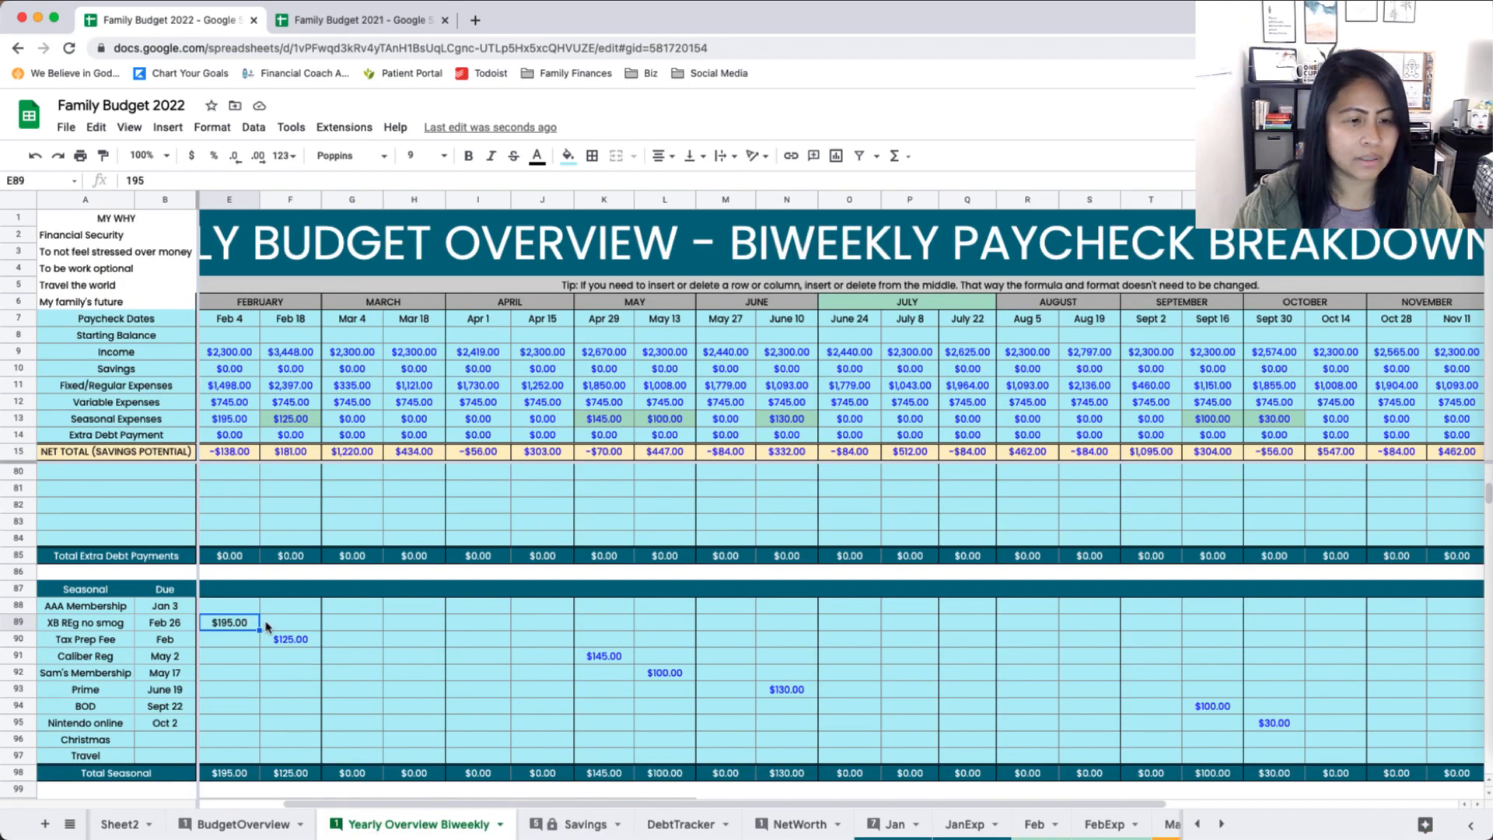
pyautogui.scroll(15, 272, 626)
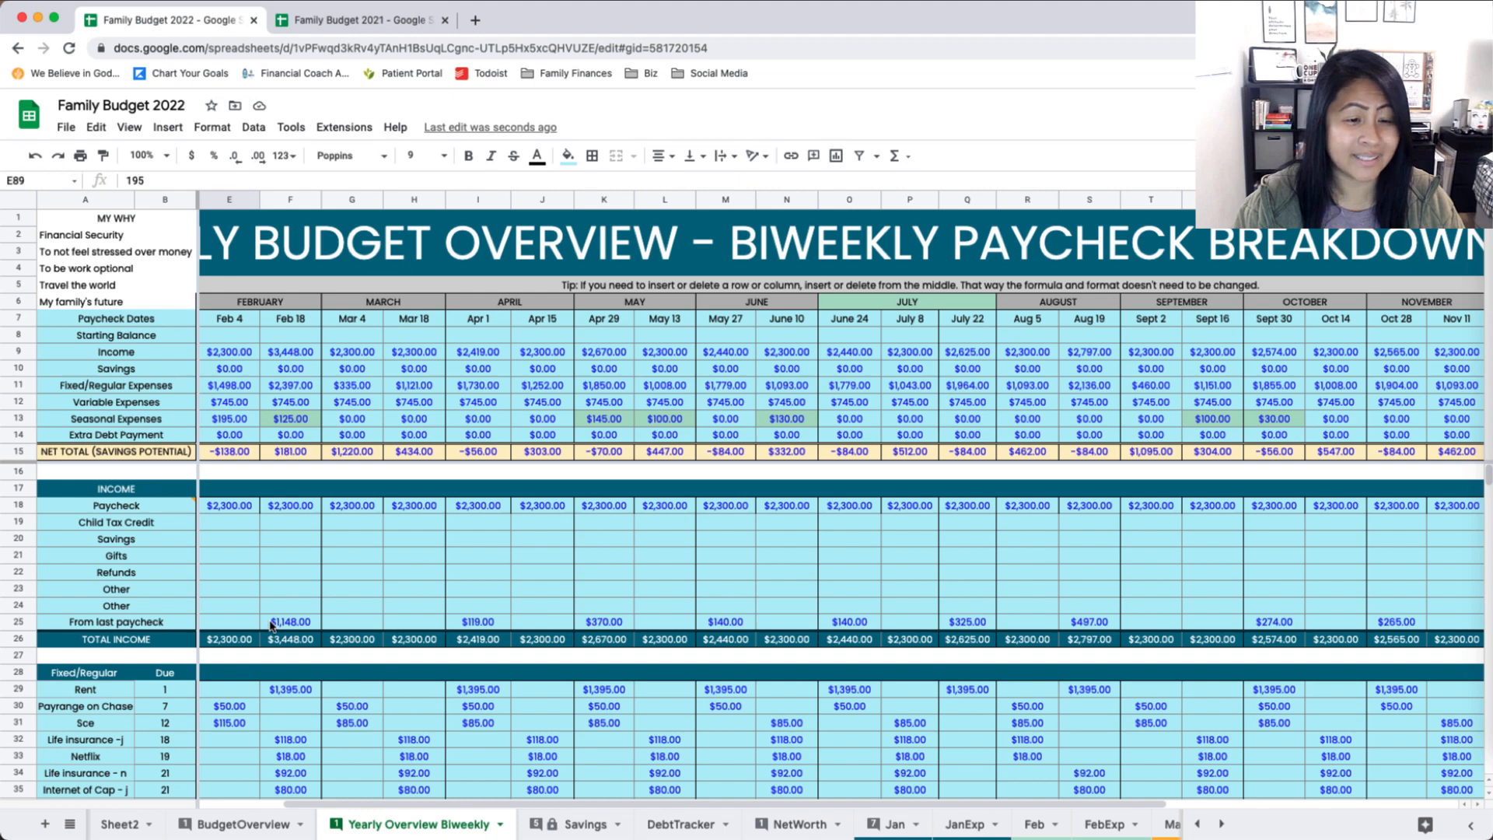
pyautogui.scroll(-3, 272, 626)
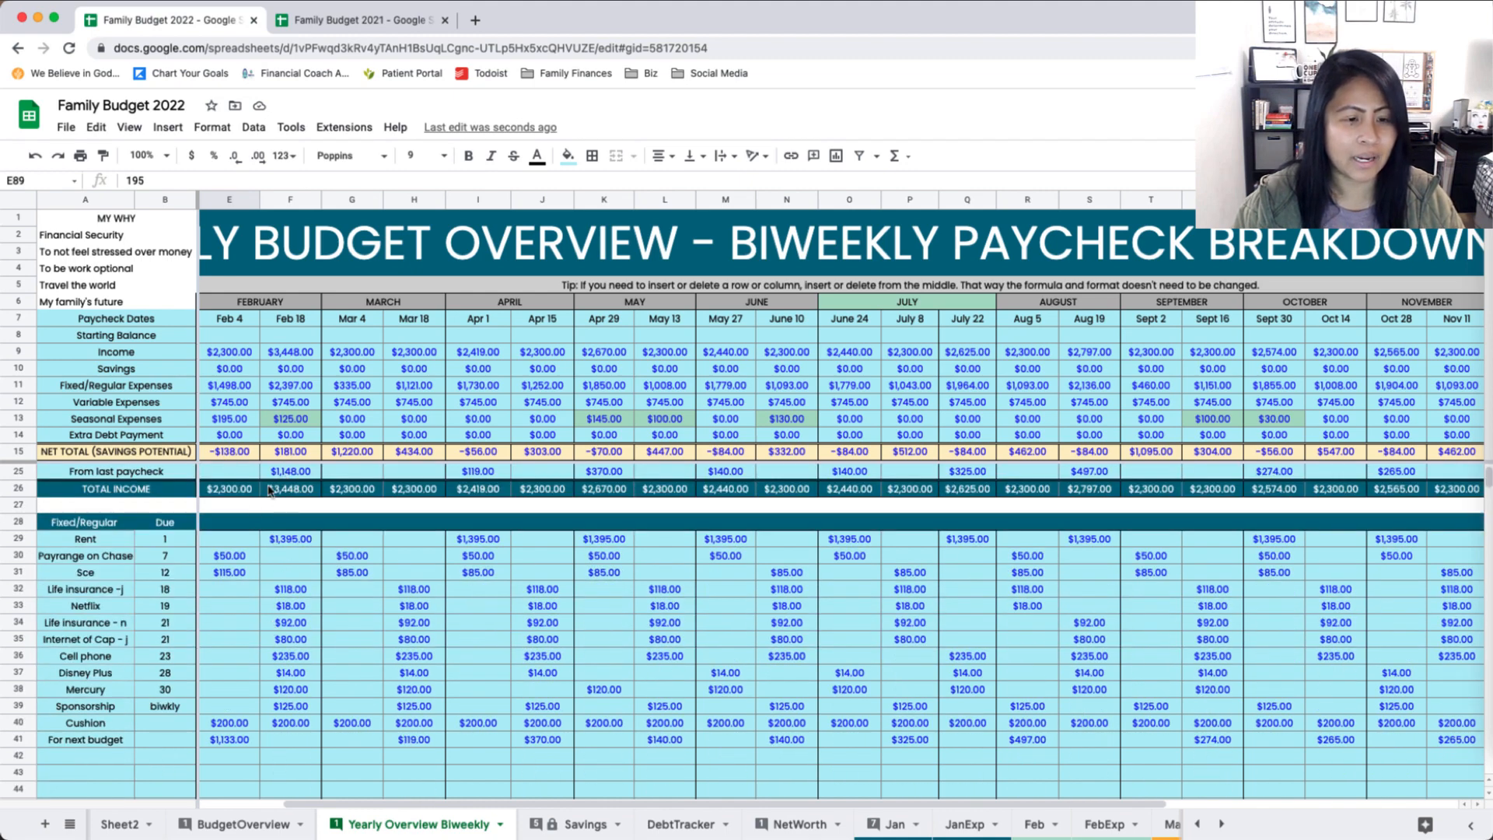
pyautogui.click(239, 743)
pyautogui.scroll(-1, 239, 743)
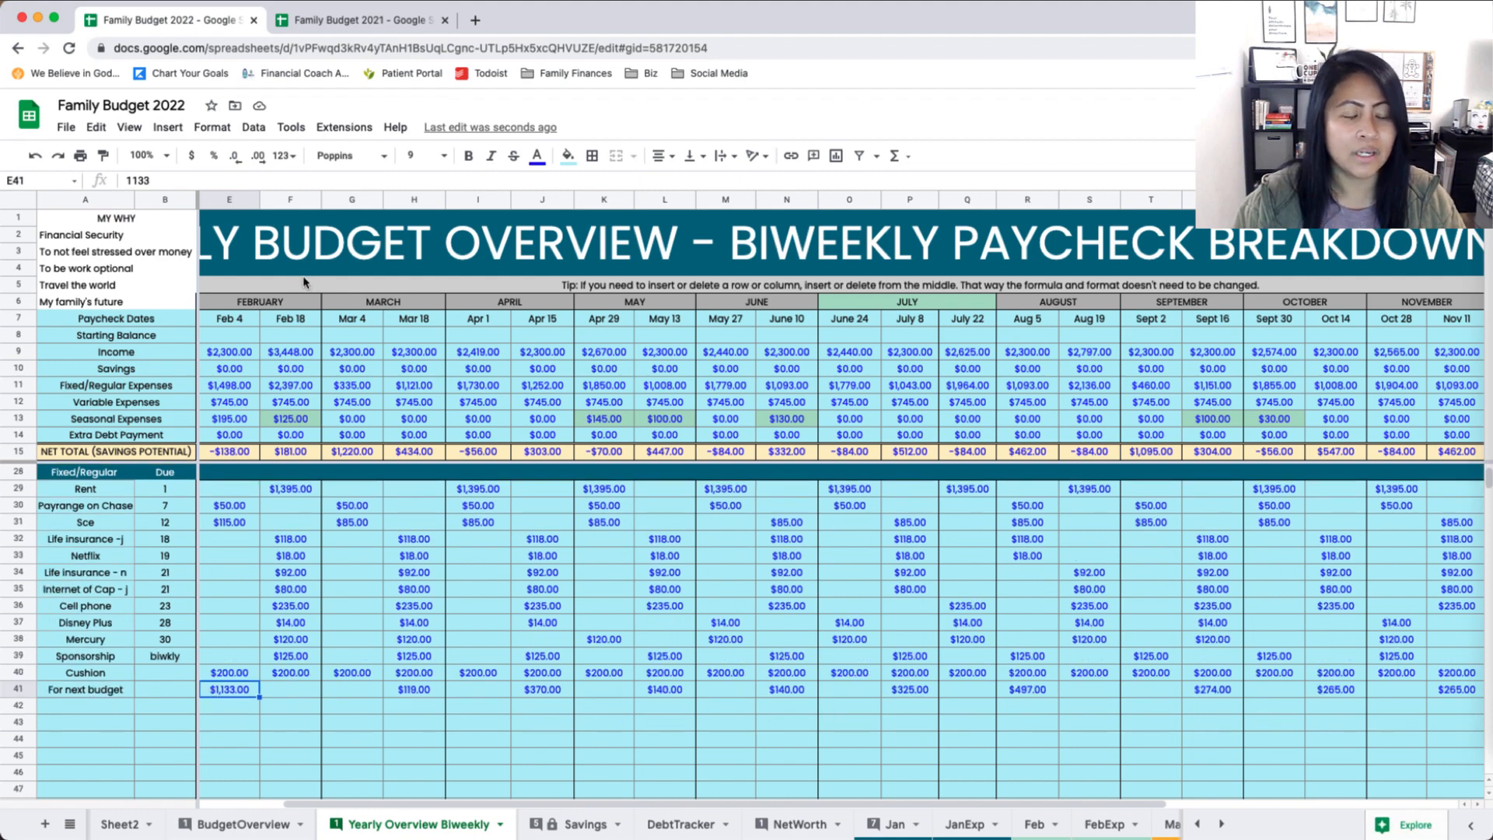
pyautogui.click(289, 201)
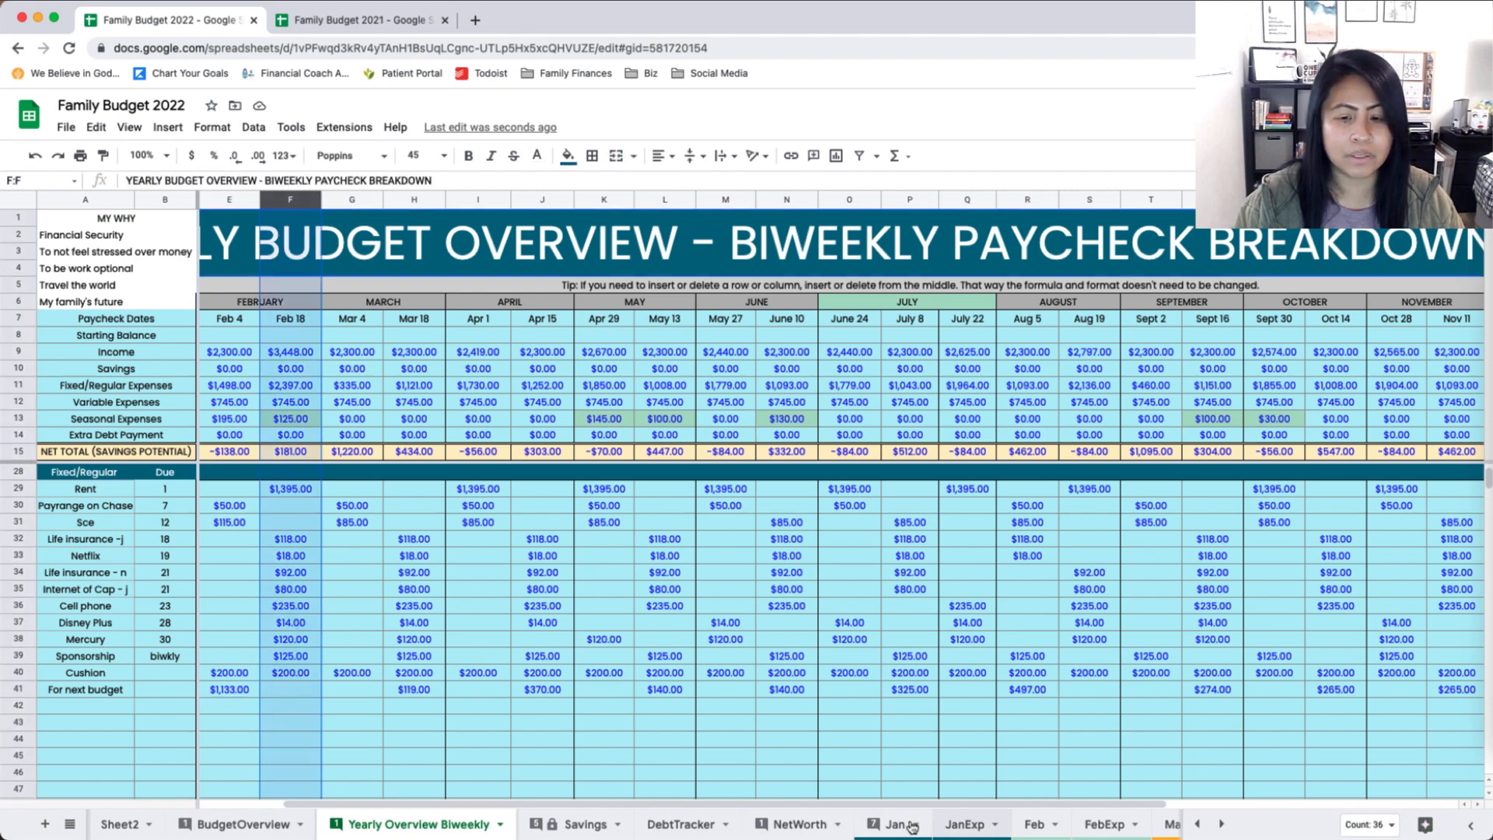
pyautogui.click(1032, 832)
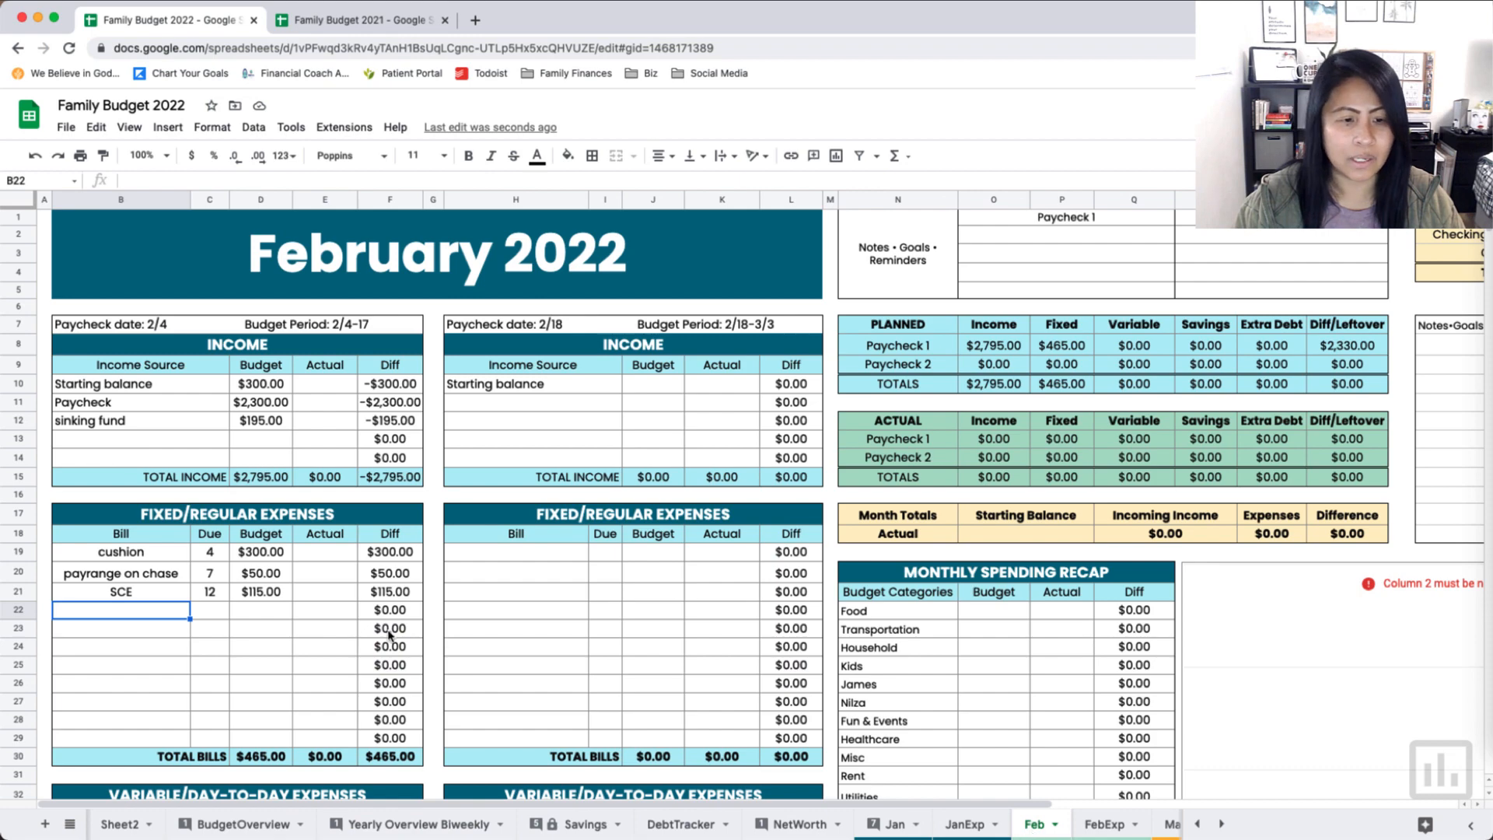
# Step: In the Jan sheet, copy the first paycheck's variable expense budget amounts from Food through Misc
pyautogui.scroll(-5, 146, 595)
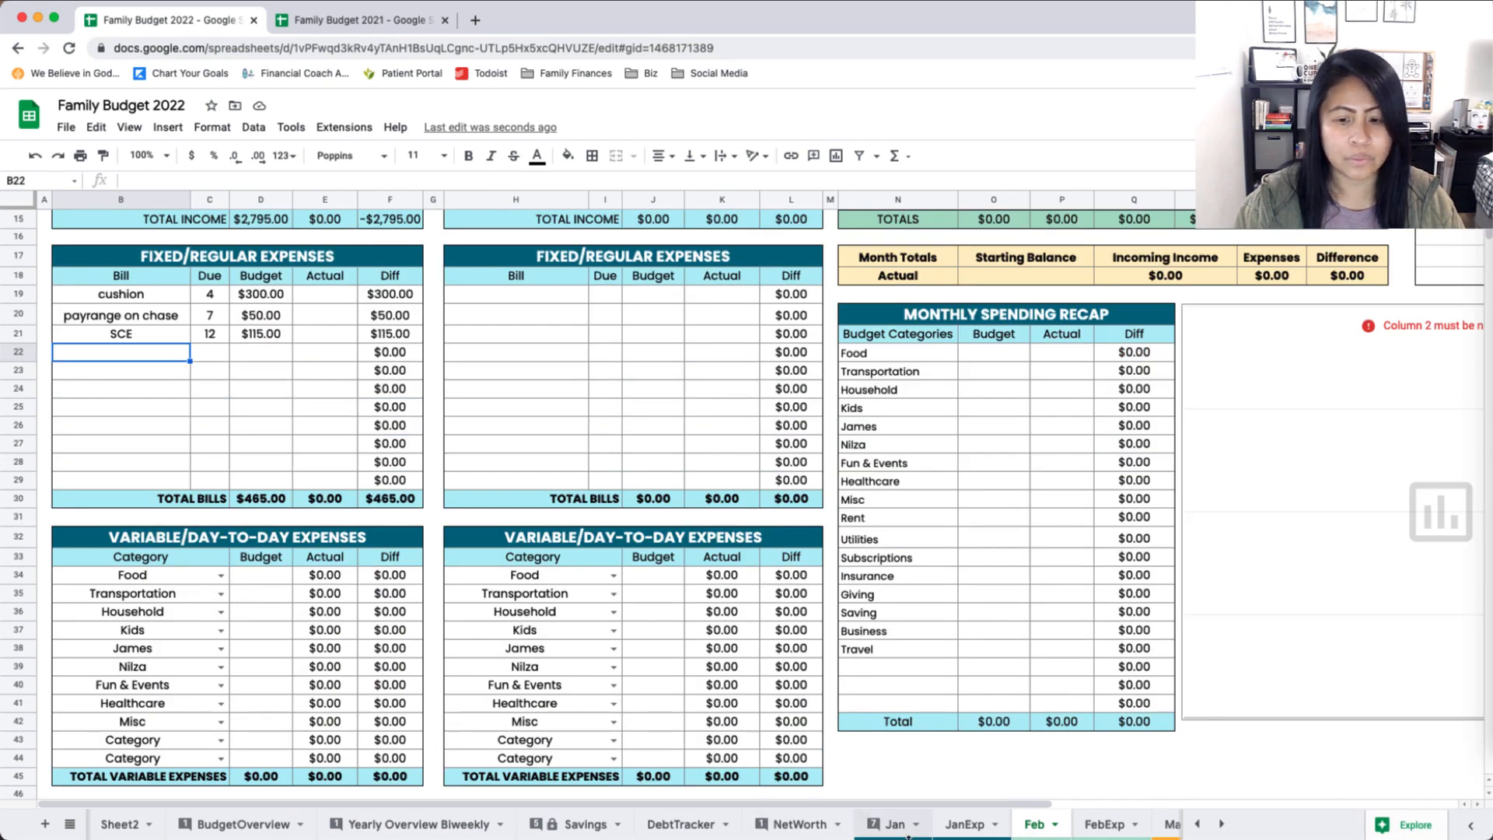
pyautogui.click(906, 827)
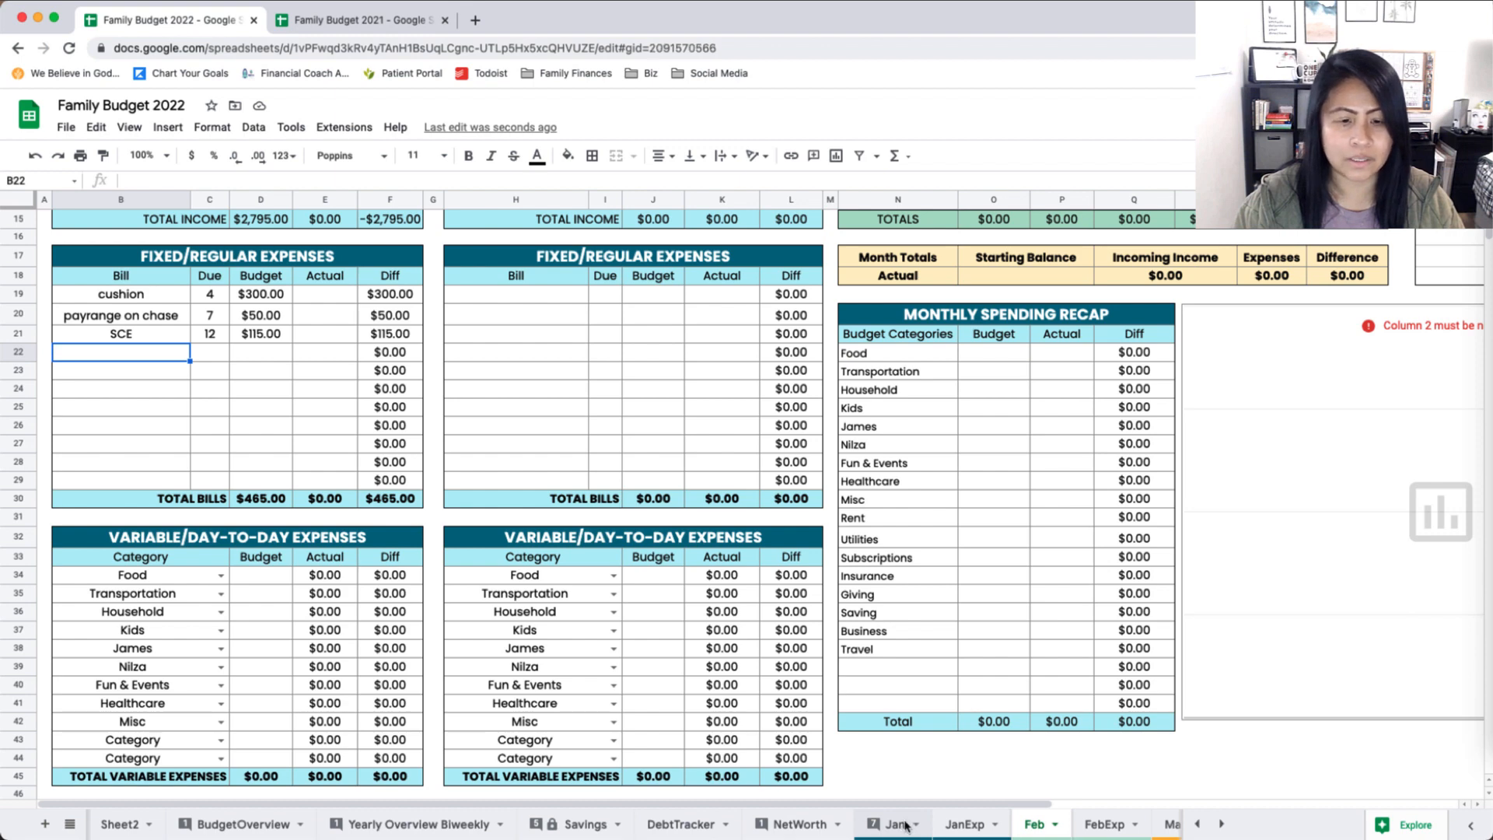
pyautogui.click(251, 640)
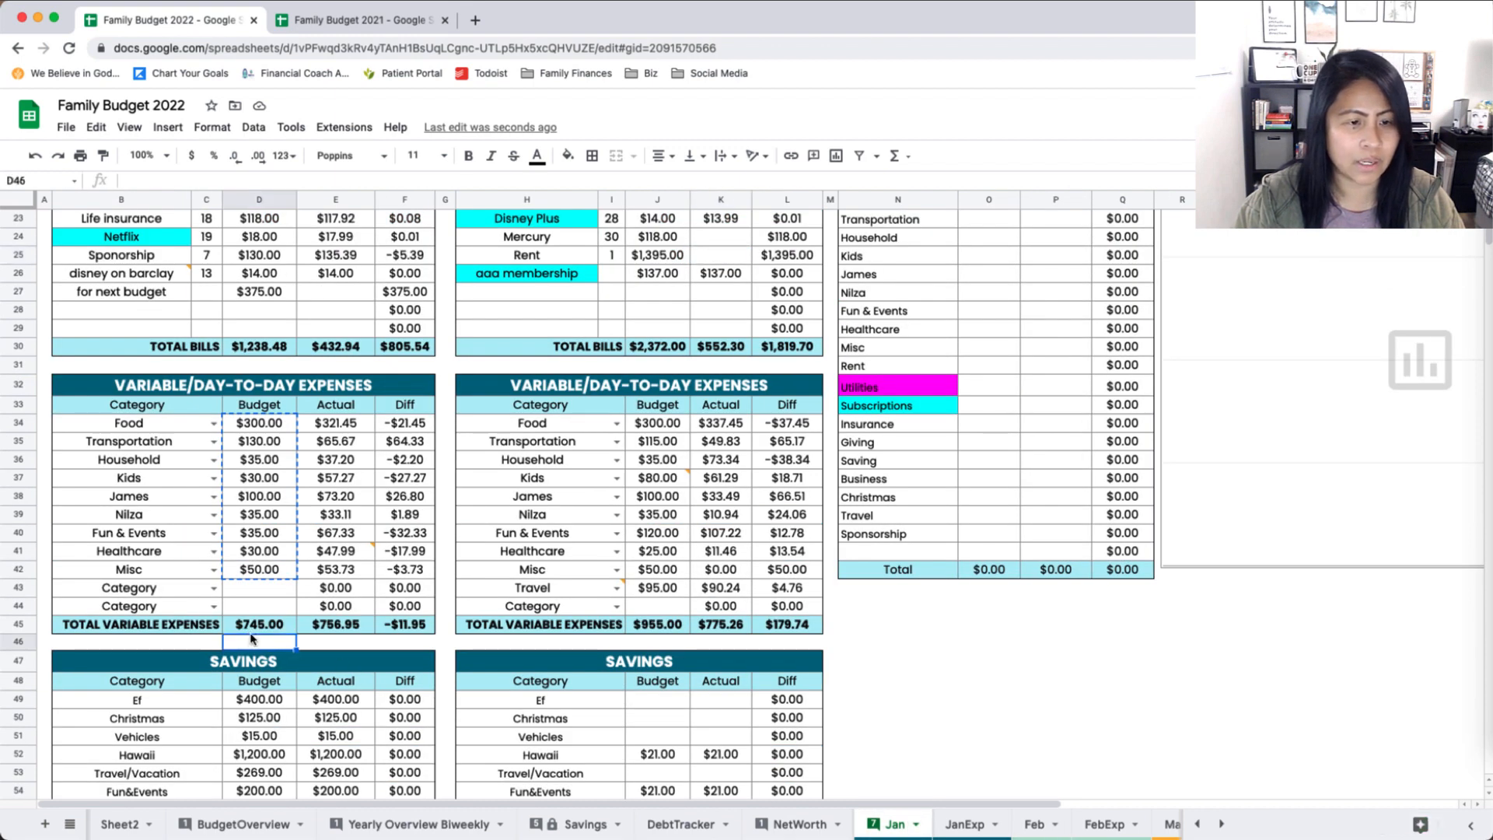
pyautogui.moveTo(262, 422); pyautogui.dragTo(266, 570)
pyautogui.rightClick(266, 570)
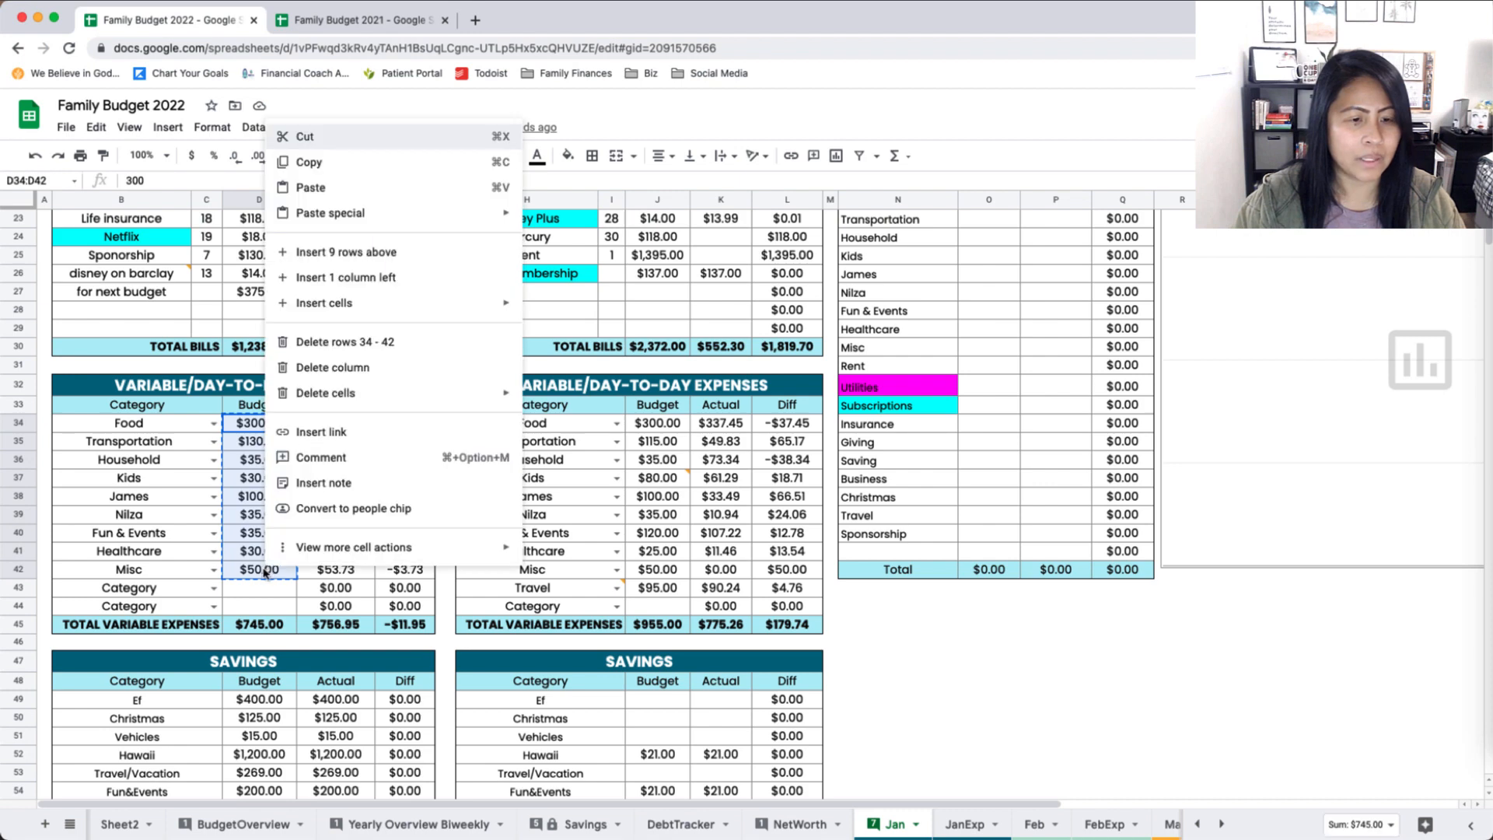
pyautogui.click(319, 162)
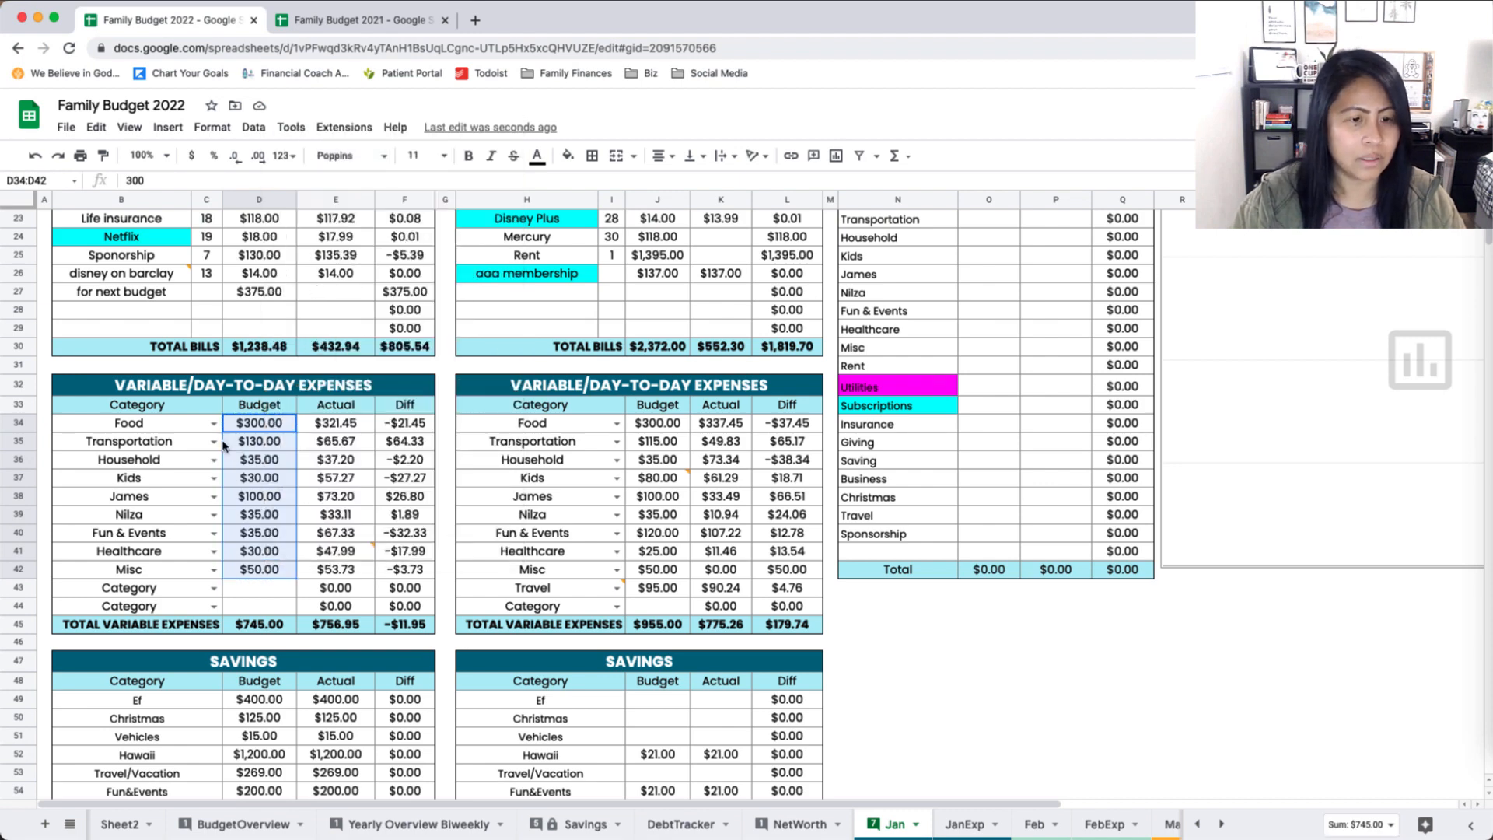
# Step: Paste the copied January amounts into the Budget columns of both paychecks' variable expense tables in the Feb sheet, starting at Food
pyautogui.click(1028, 826)
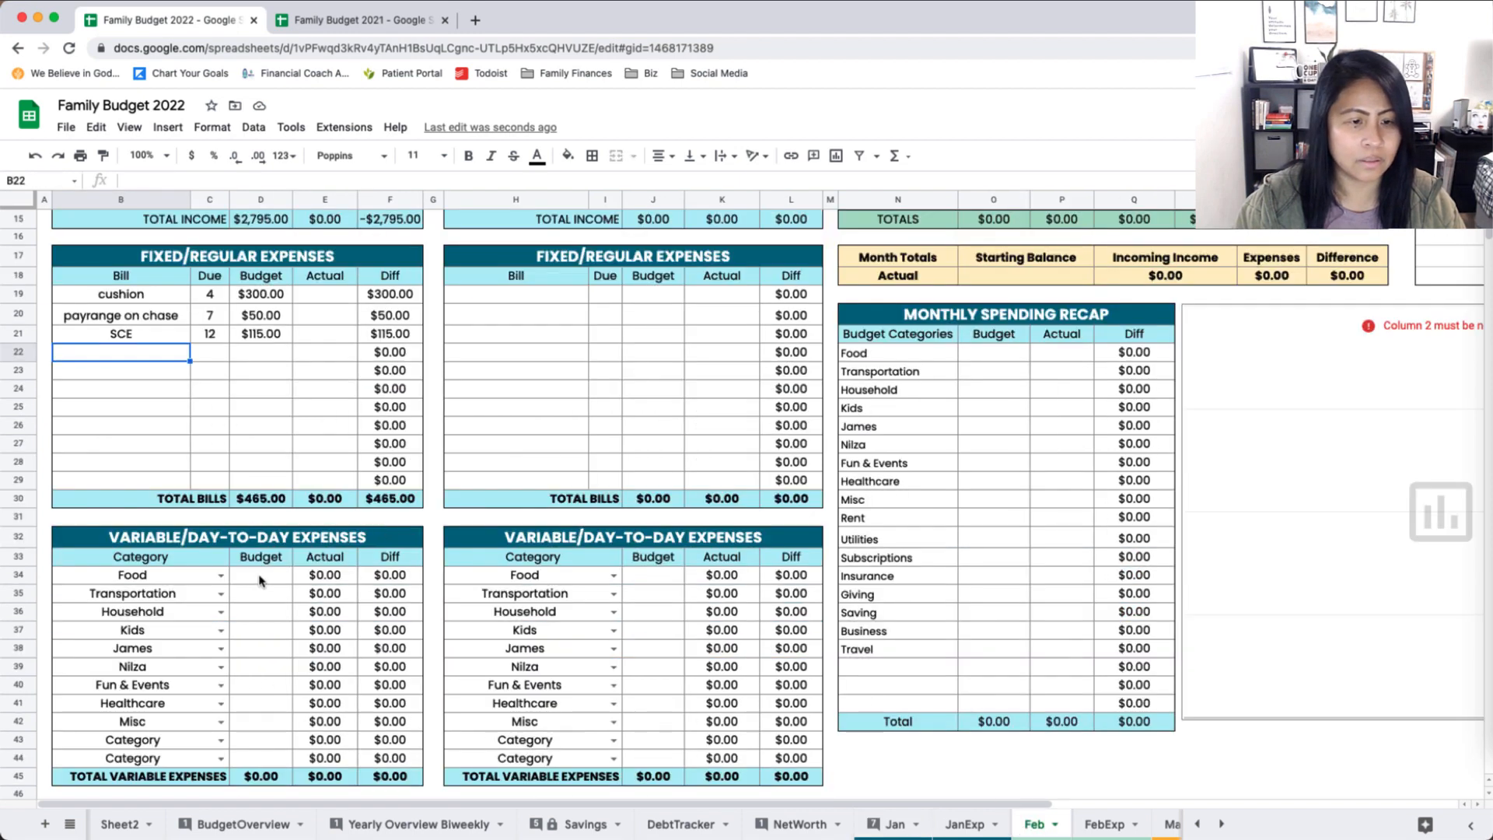
pyautogui.rightClick(259, 575)
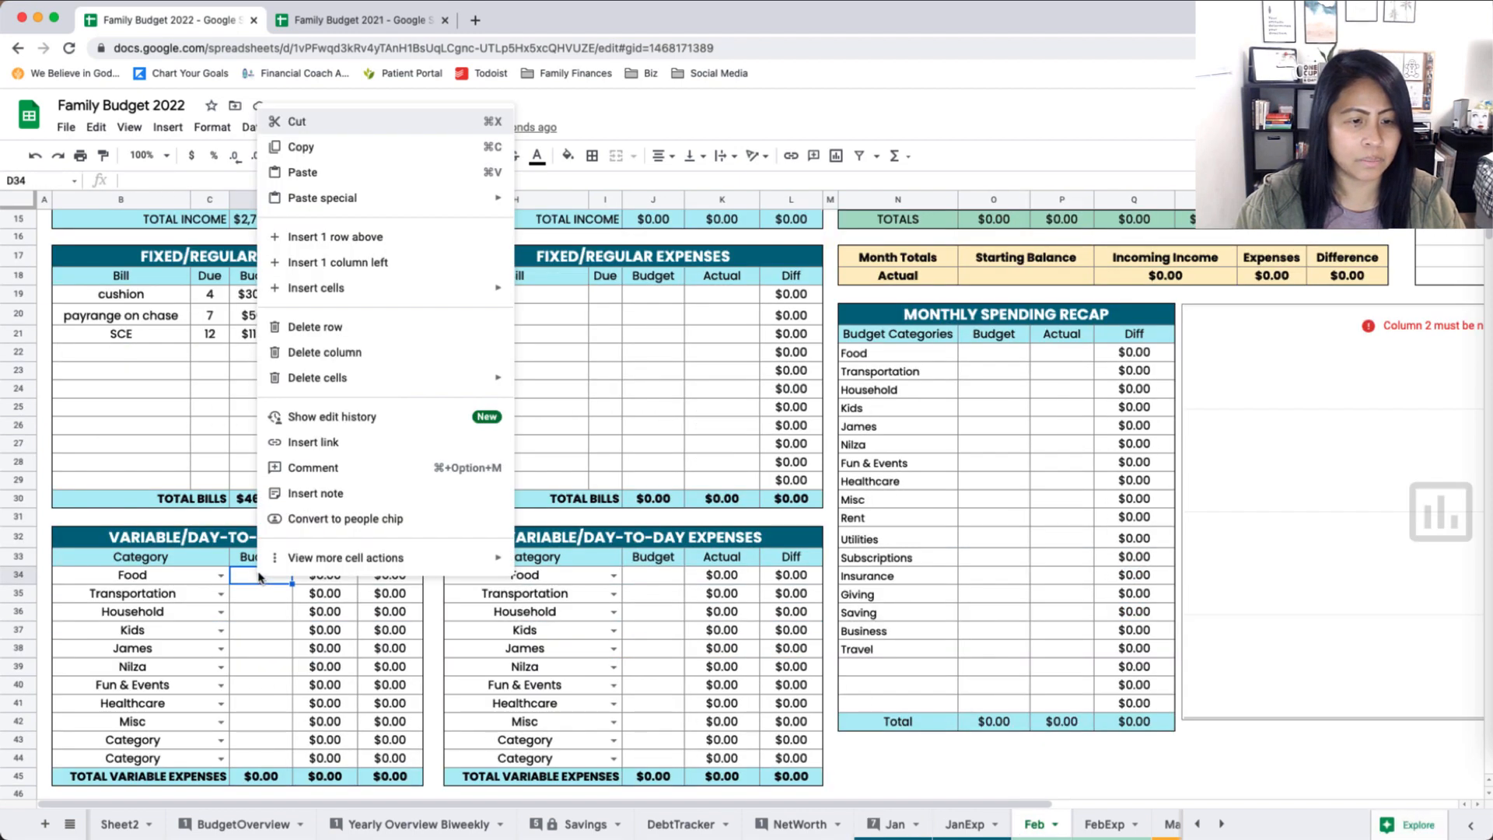
pyautogui.click(303, 172)
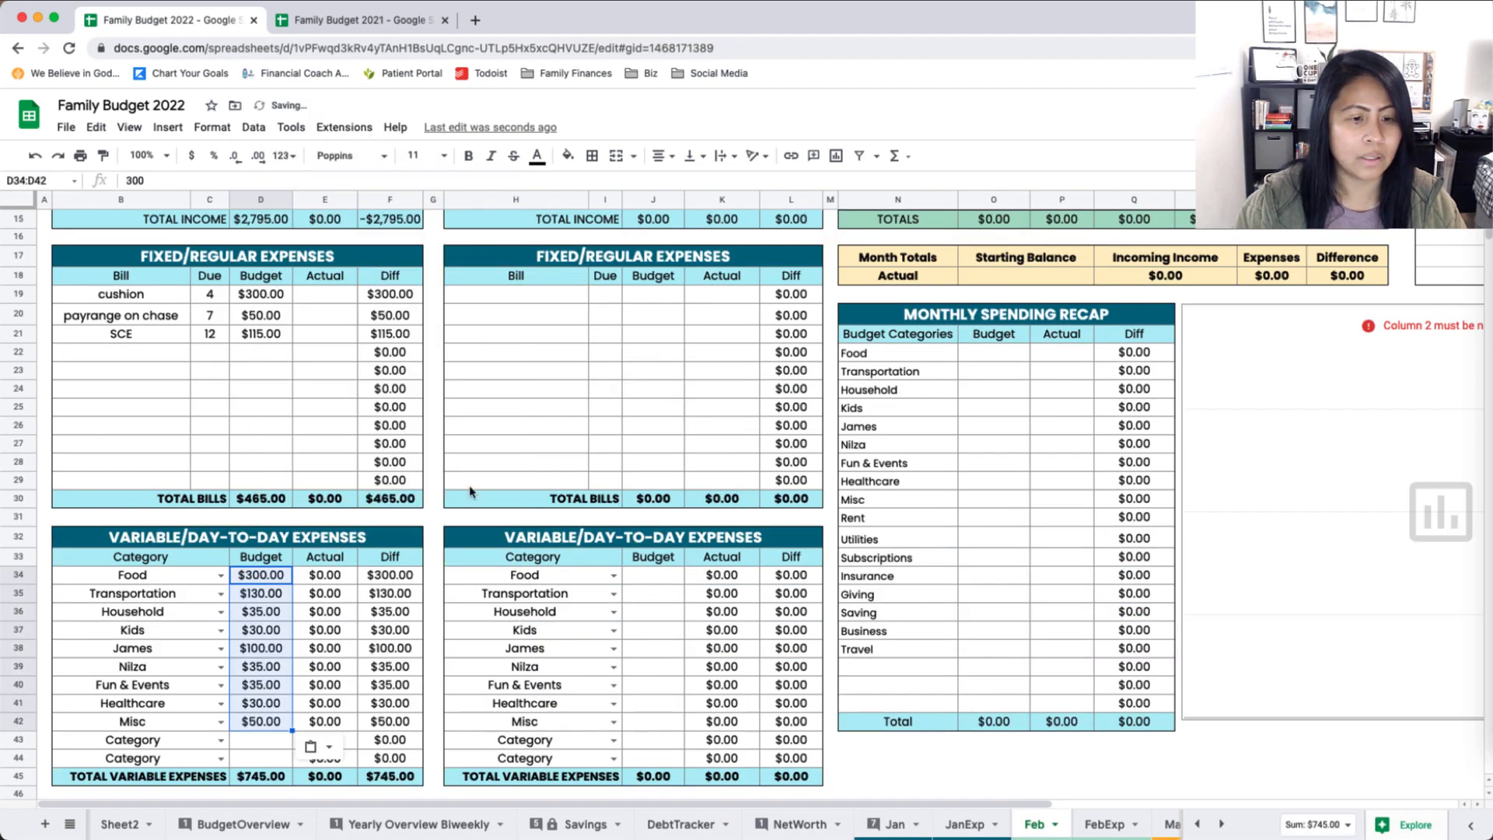
pyautogui.rightClick(657, 578)
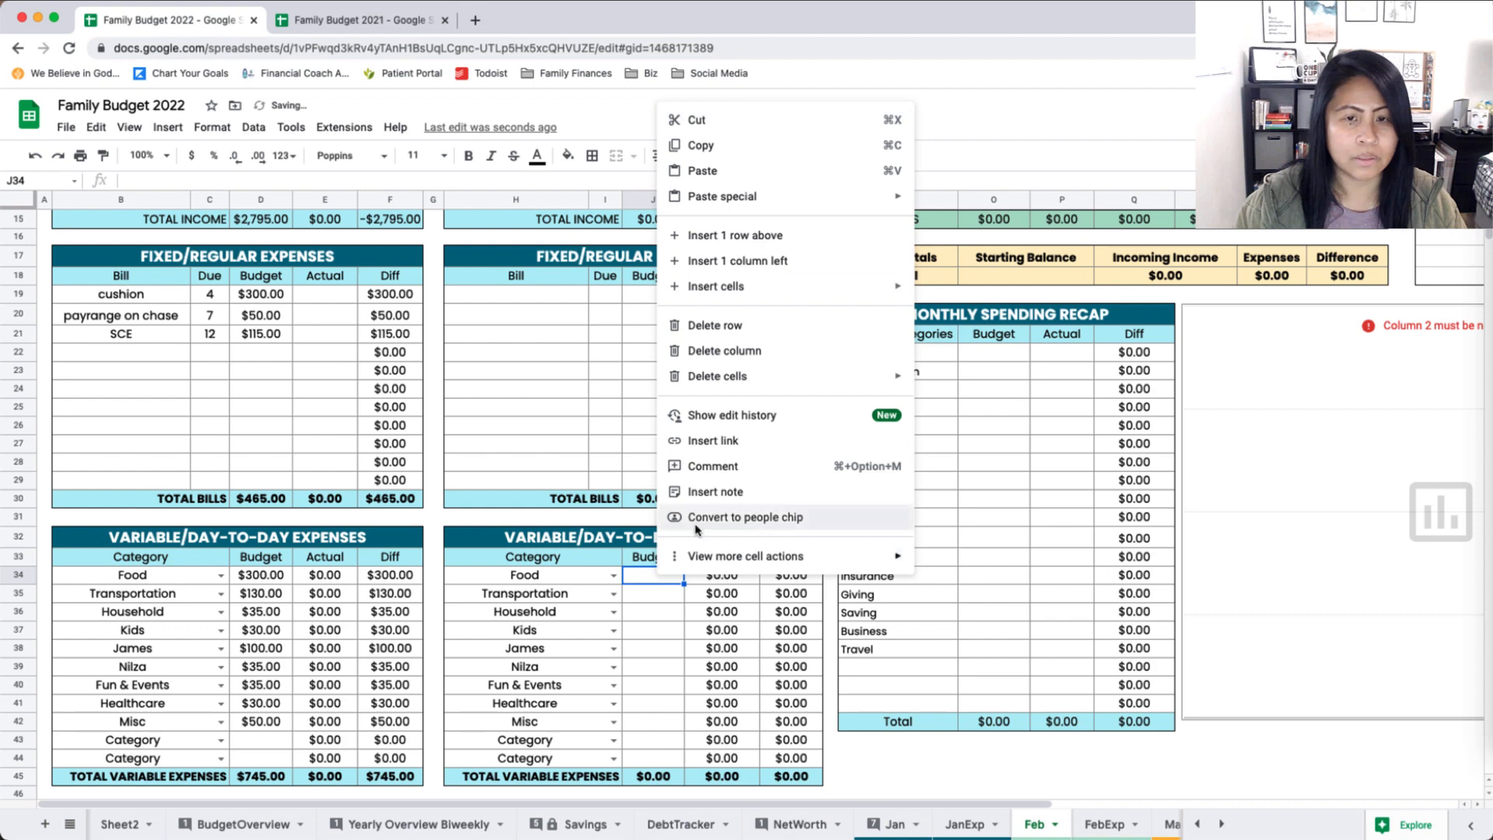
pyautogui.click(700, 170)
pyautogui.click(254, 577)
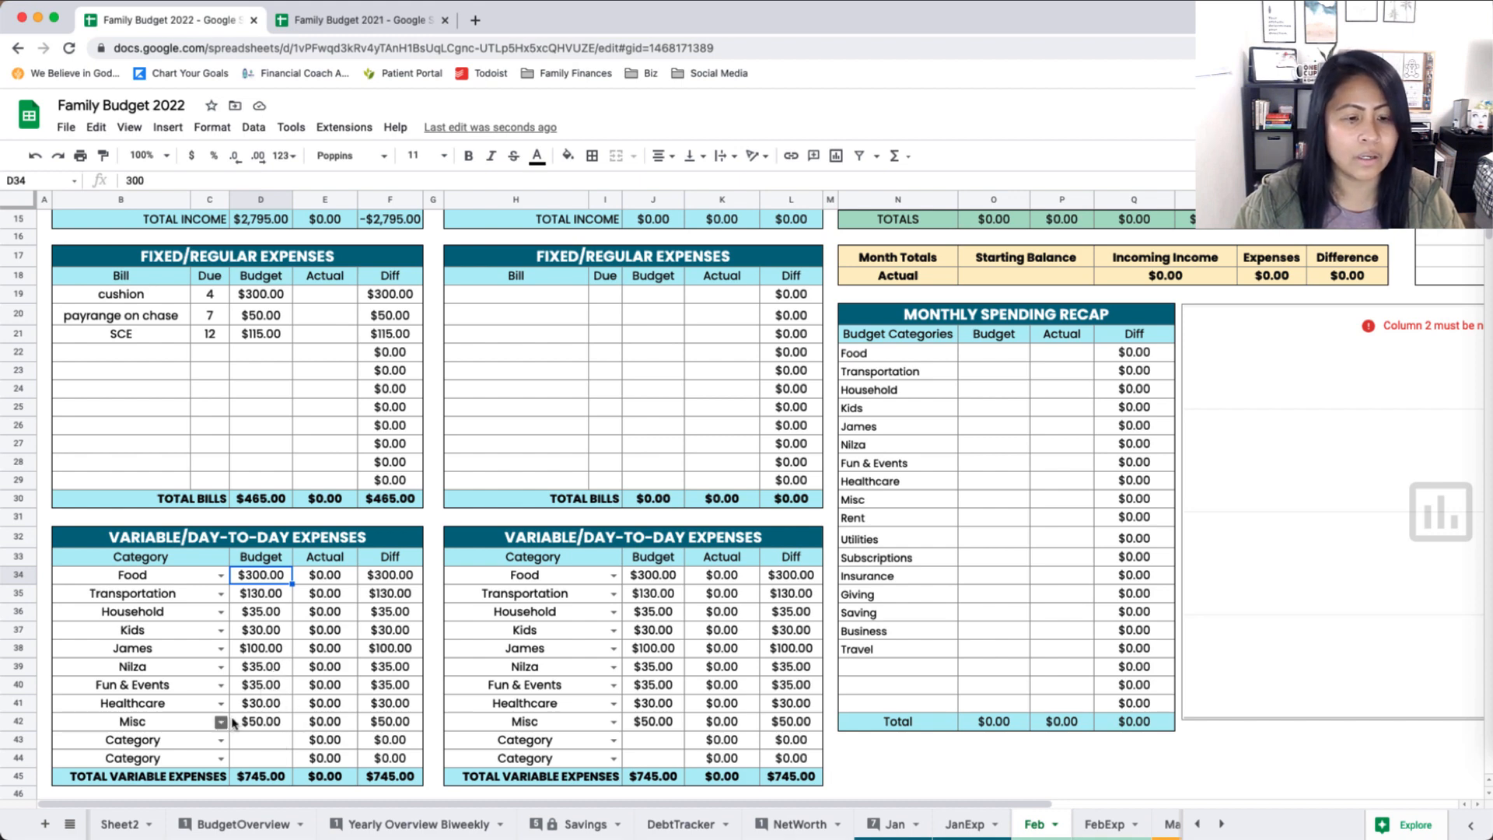
# Step: Set the Kids budget in the first paycheck's variable expenses to 50
pyautogui.click(272, 632)
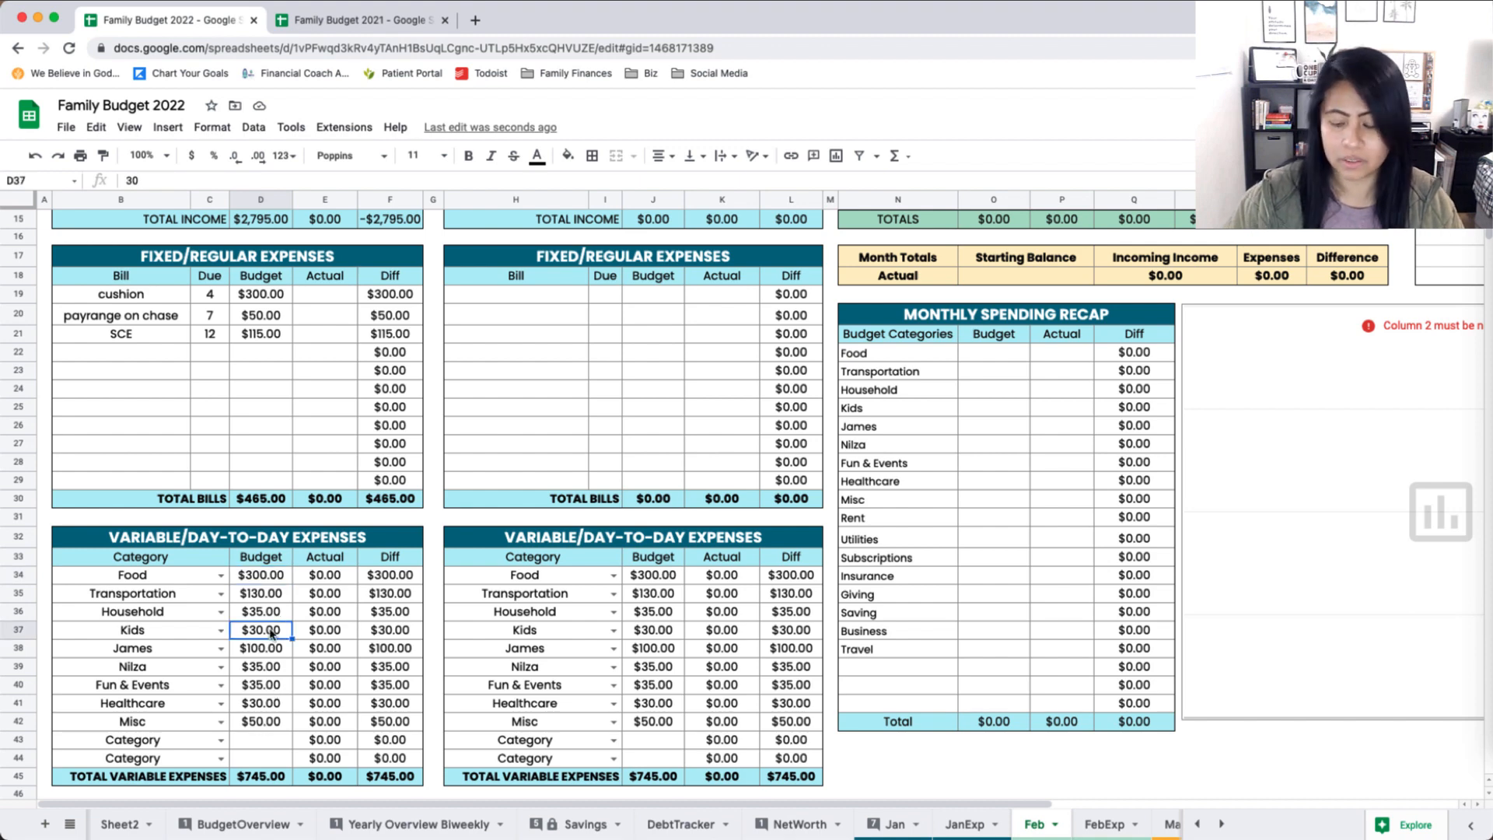
pyautogui.write('50')
pyautogui.press('Return')
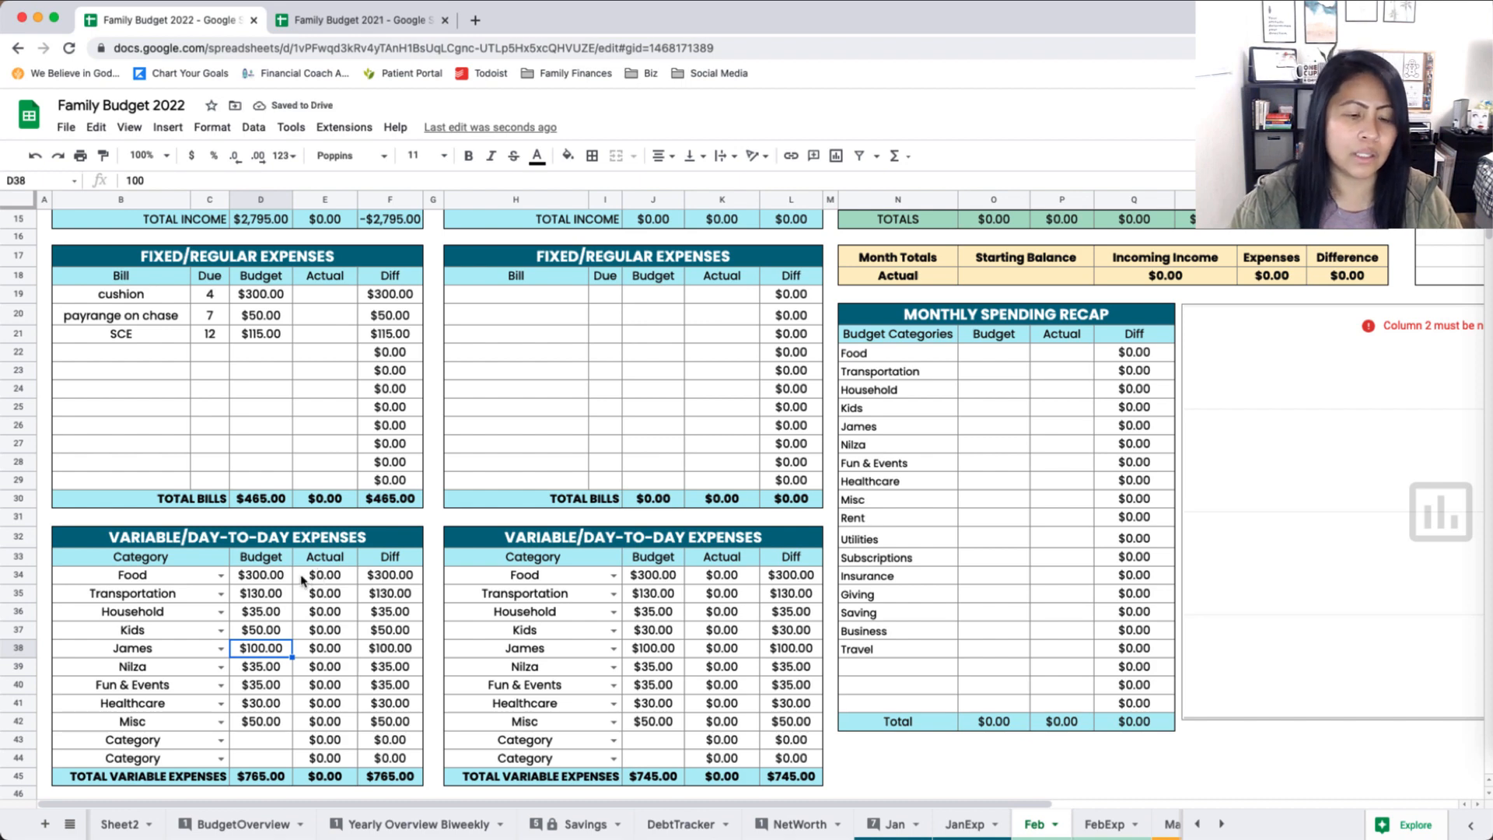
# Step: Enter "School vday stuff" as the first Paycheck 1 note in the Notes, Goals and Reminders section
pyautogui.scroll(5, 272, 637)
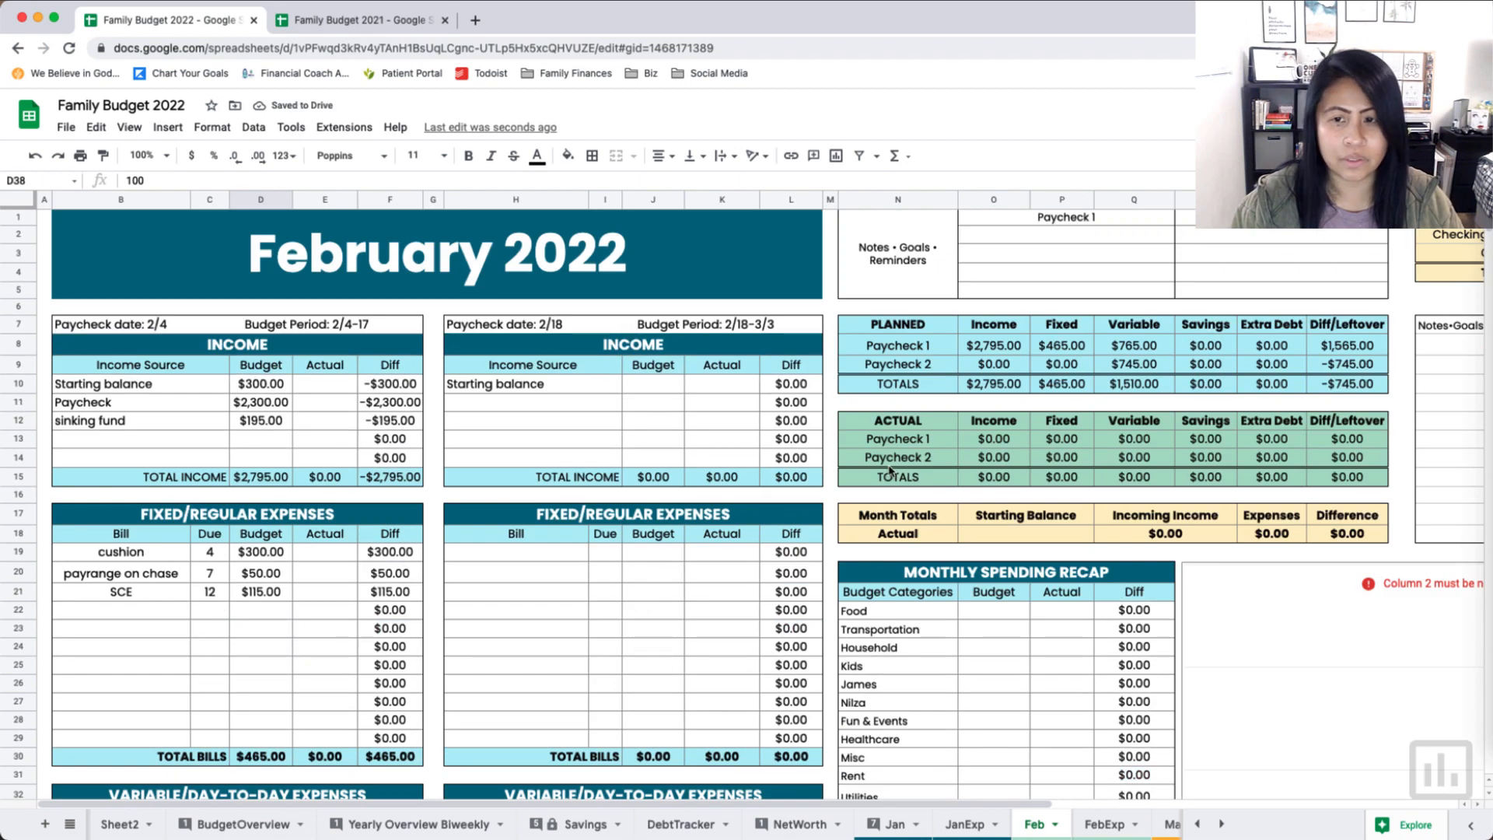
pyautogui.click(1101, 237)
pyautogui.write('SCHOOL')
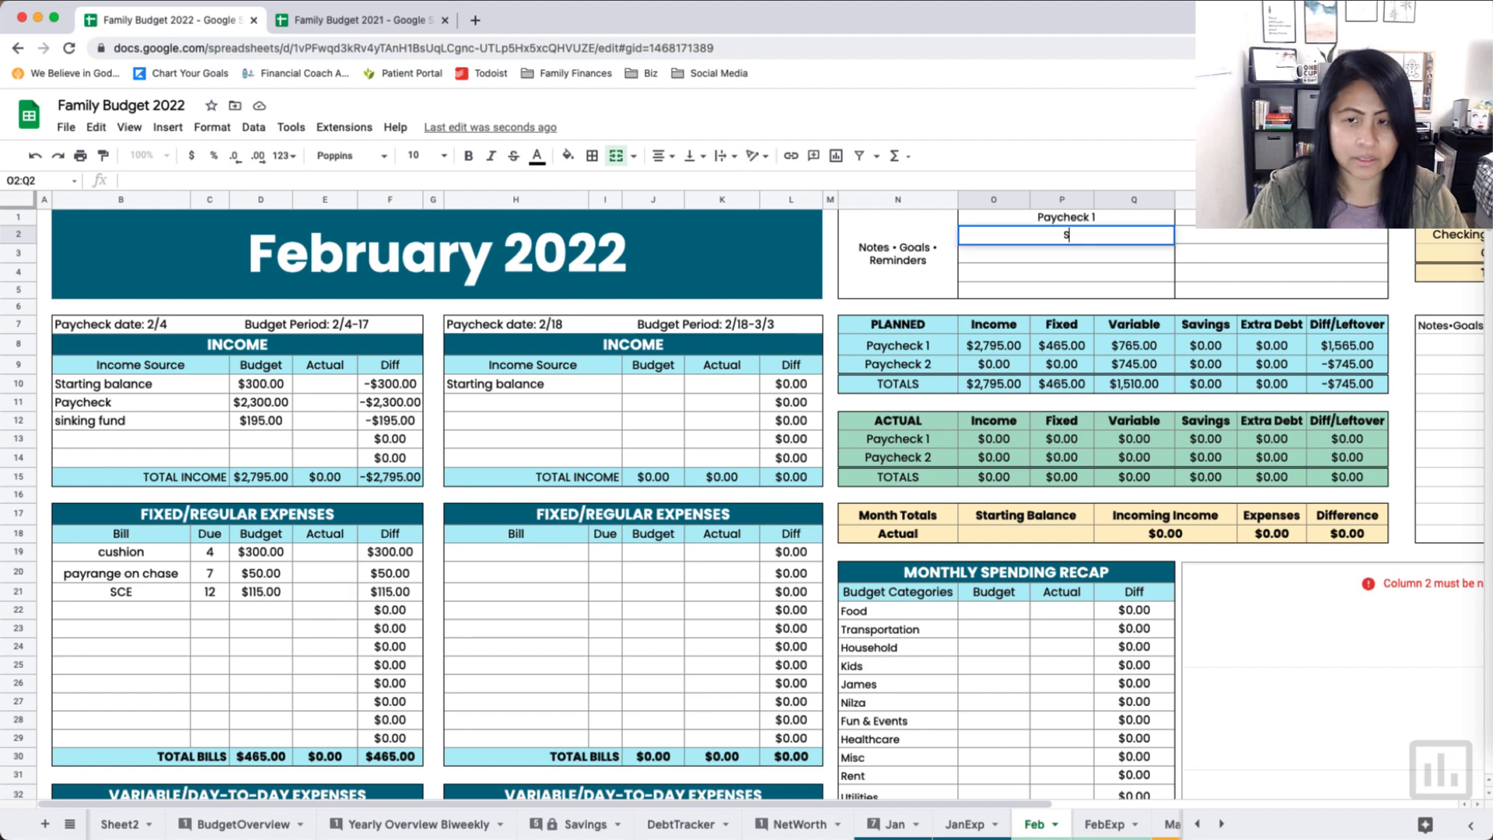
pyautogui.press('BackSpace')
pyautogui.press('BackSpace')
pyautogui.press('BackSpace')
pyautogui.press('BackSpace')
pyautogui.press('BackSpace')
pyautogui.press('BackSpace')
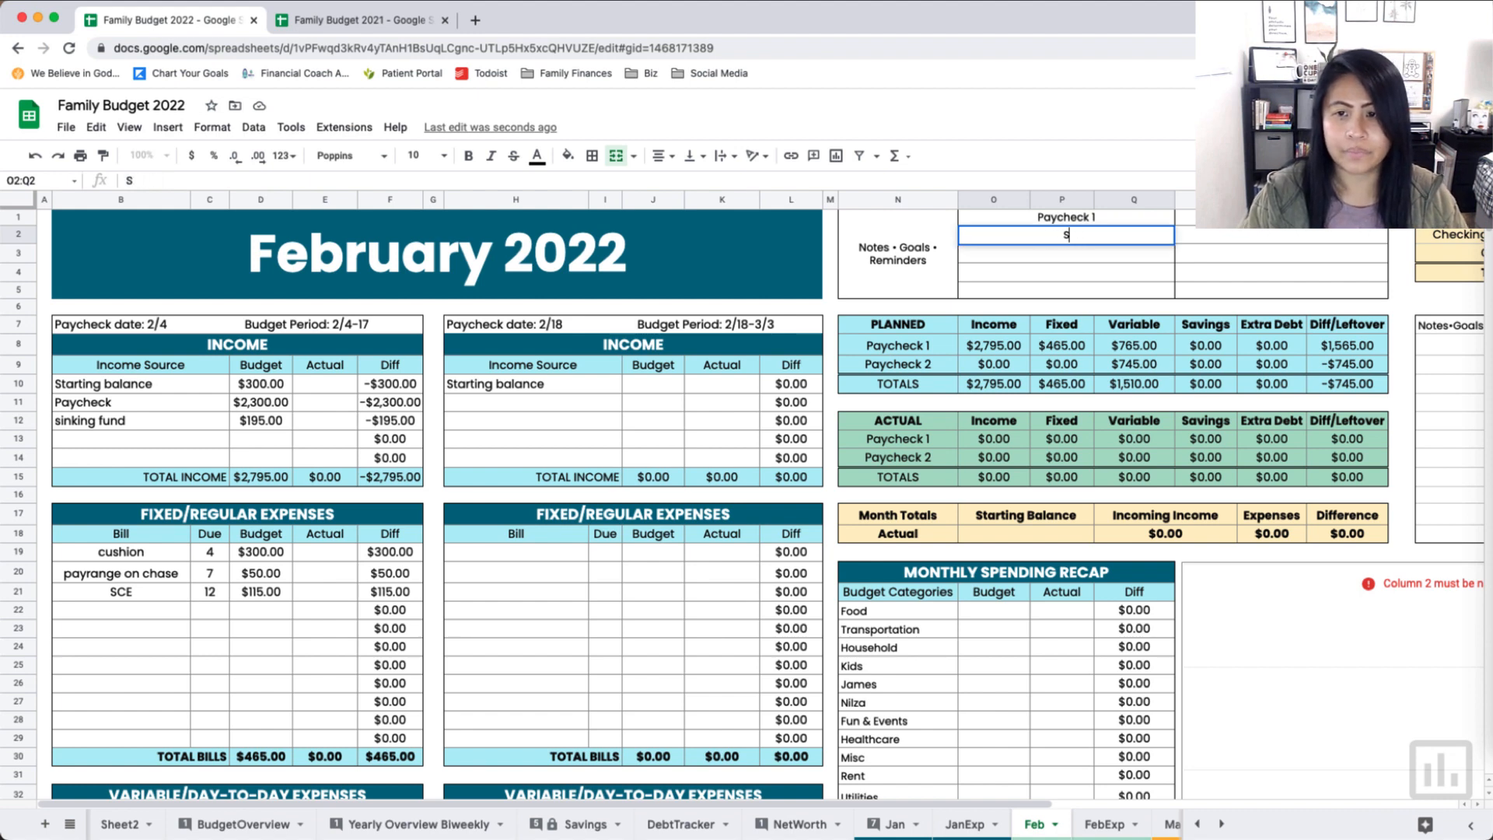
pyautogui.write('sch')
pyautogui.press('BackSpace')
pyautogui.press('BackSpace')
pyautogui.press('BackSpace')
pyautogui.write('h')
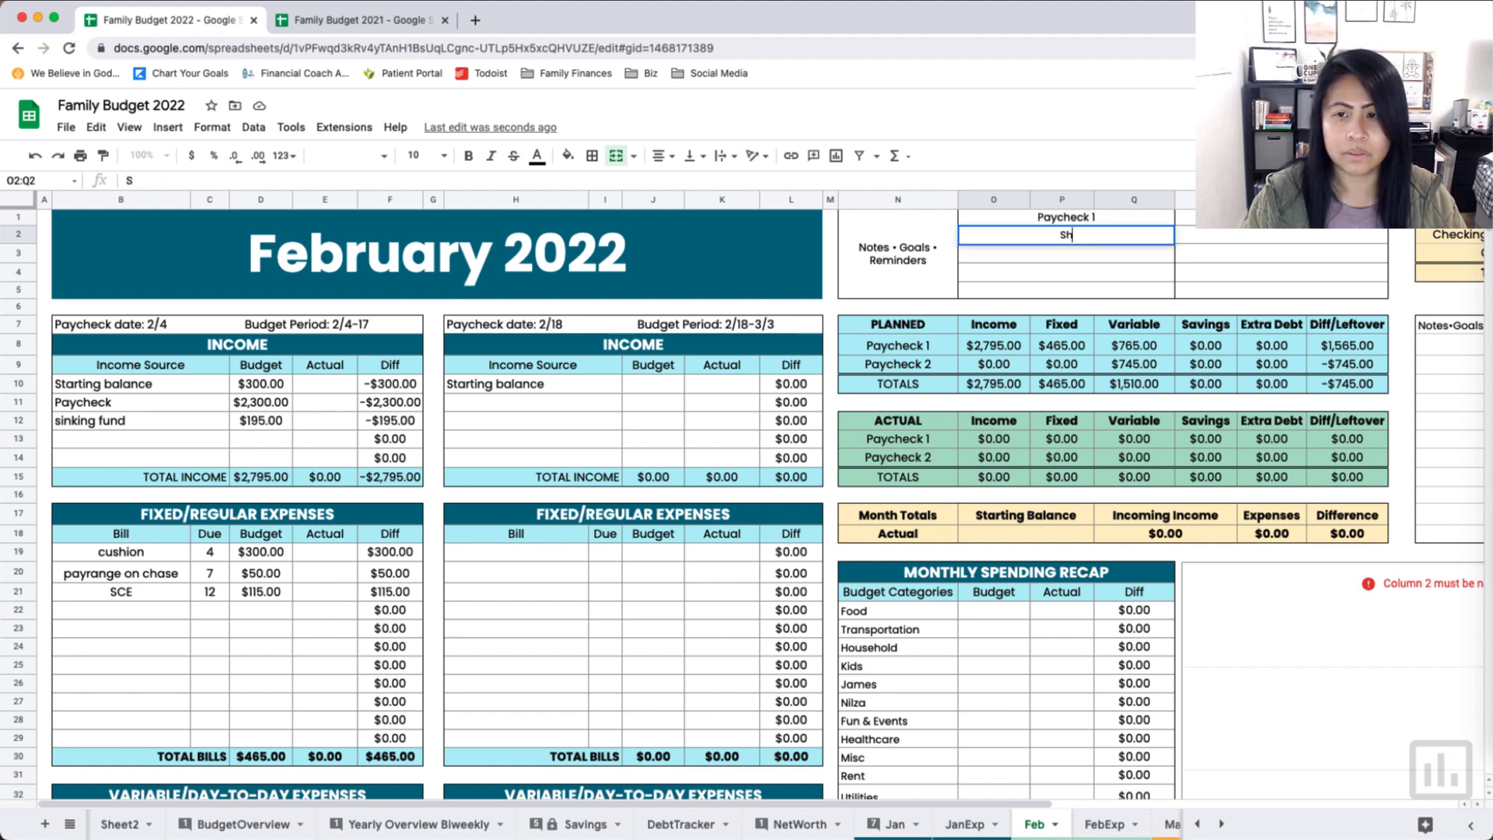
pyautogui.write('hool vday')
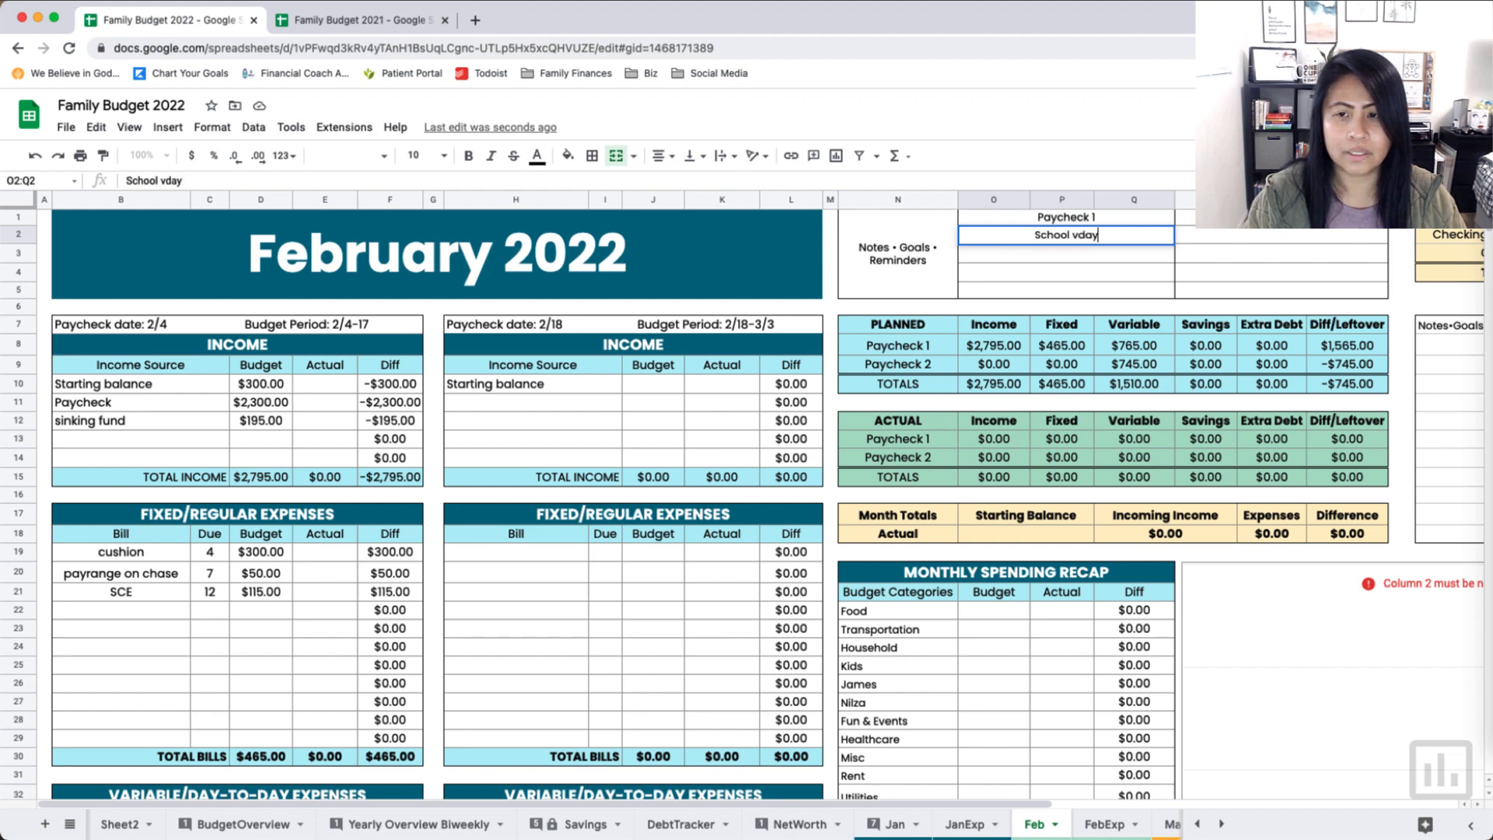
pyautogui.write(' stuff')
pyautogui.press('Return')
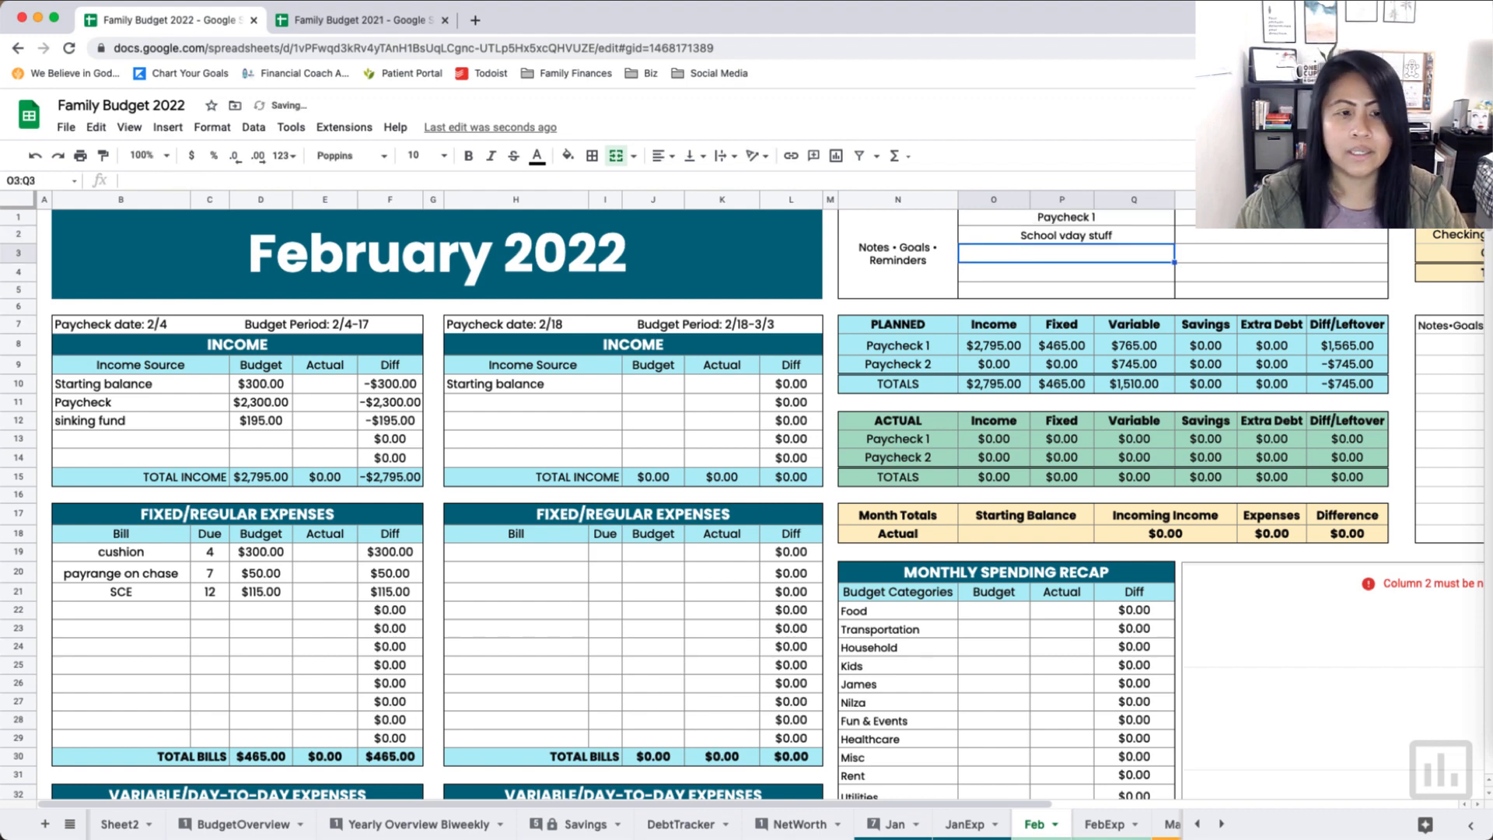
# Step: Add the note "pay for xb reg" below "School vday stuff" in the Paycheck 1 reminders
pyautogui.write('pay for ')
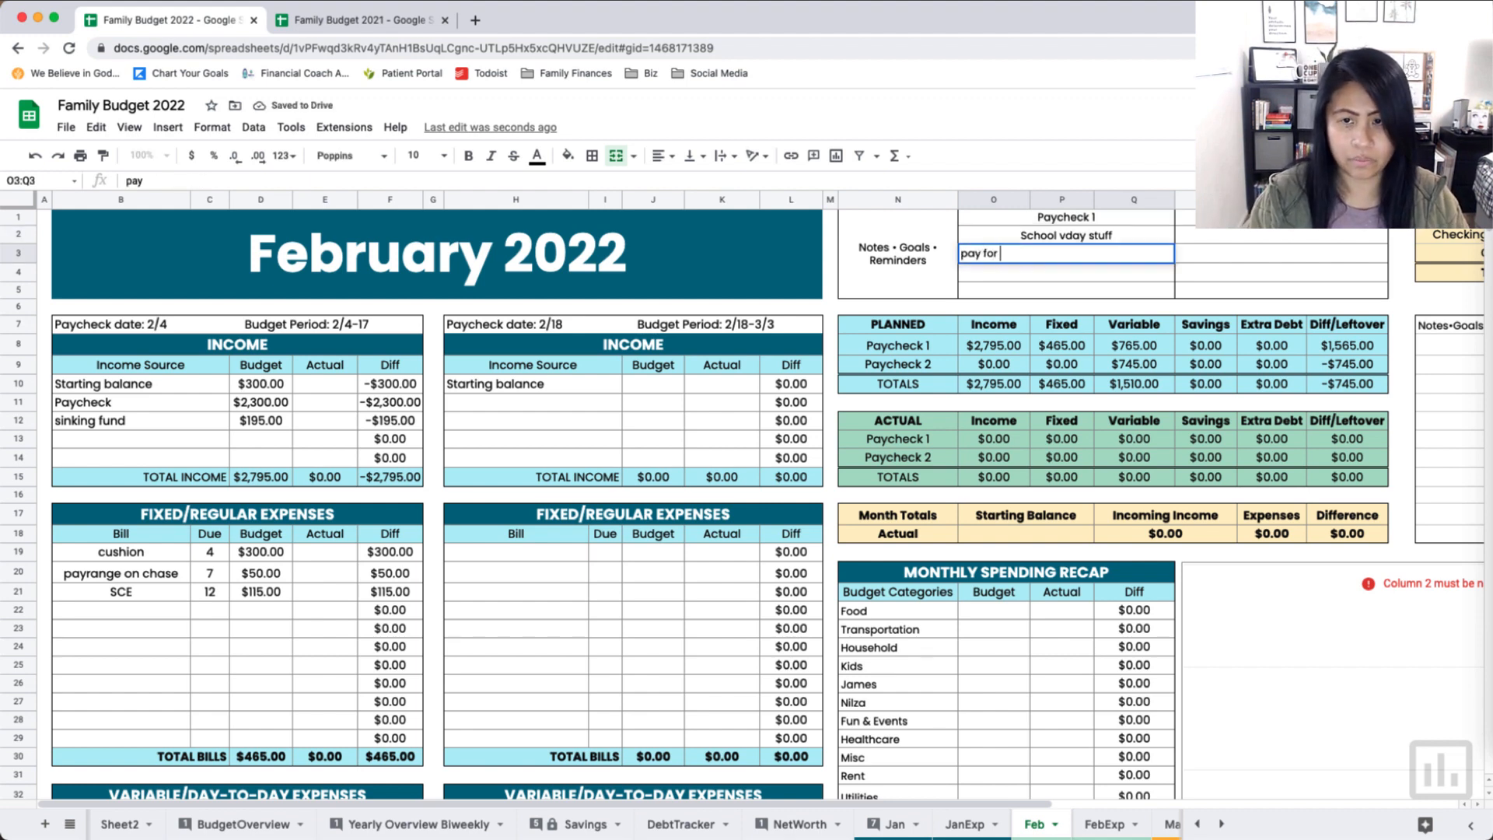
pyautogui.write('xb reg')
pyautogui.press('Return')
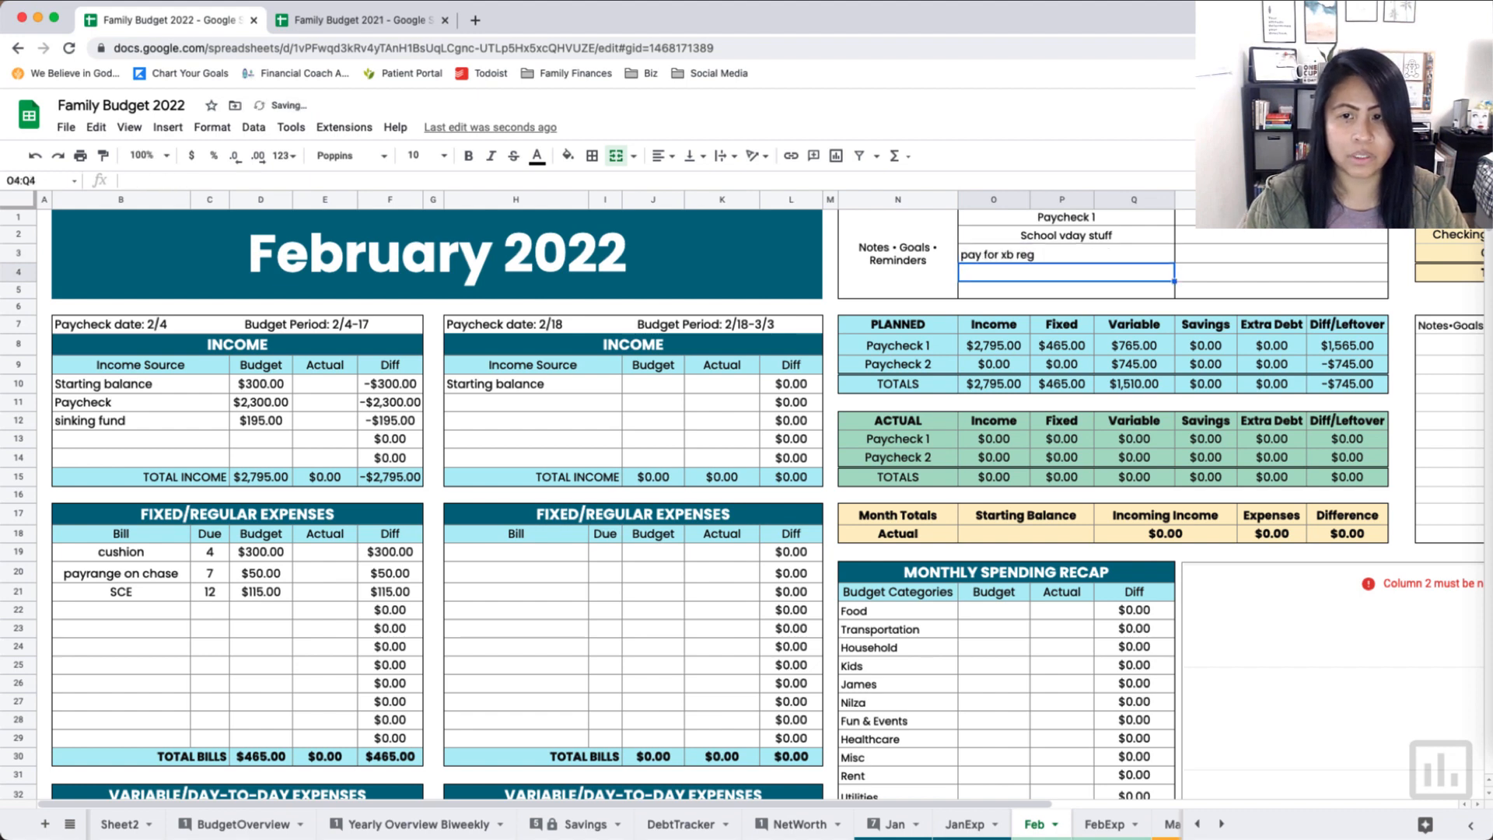
# Step: Add an "xb reg" bill below SCE in the first paycheck's fixed expenses, due on the 4th and budgeted at 195
pyautogui.click(171, 613)
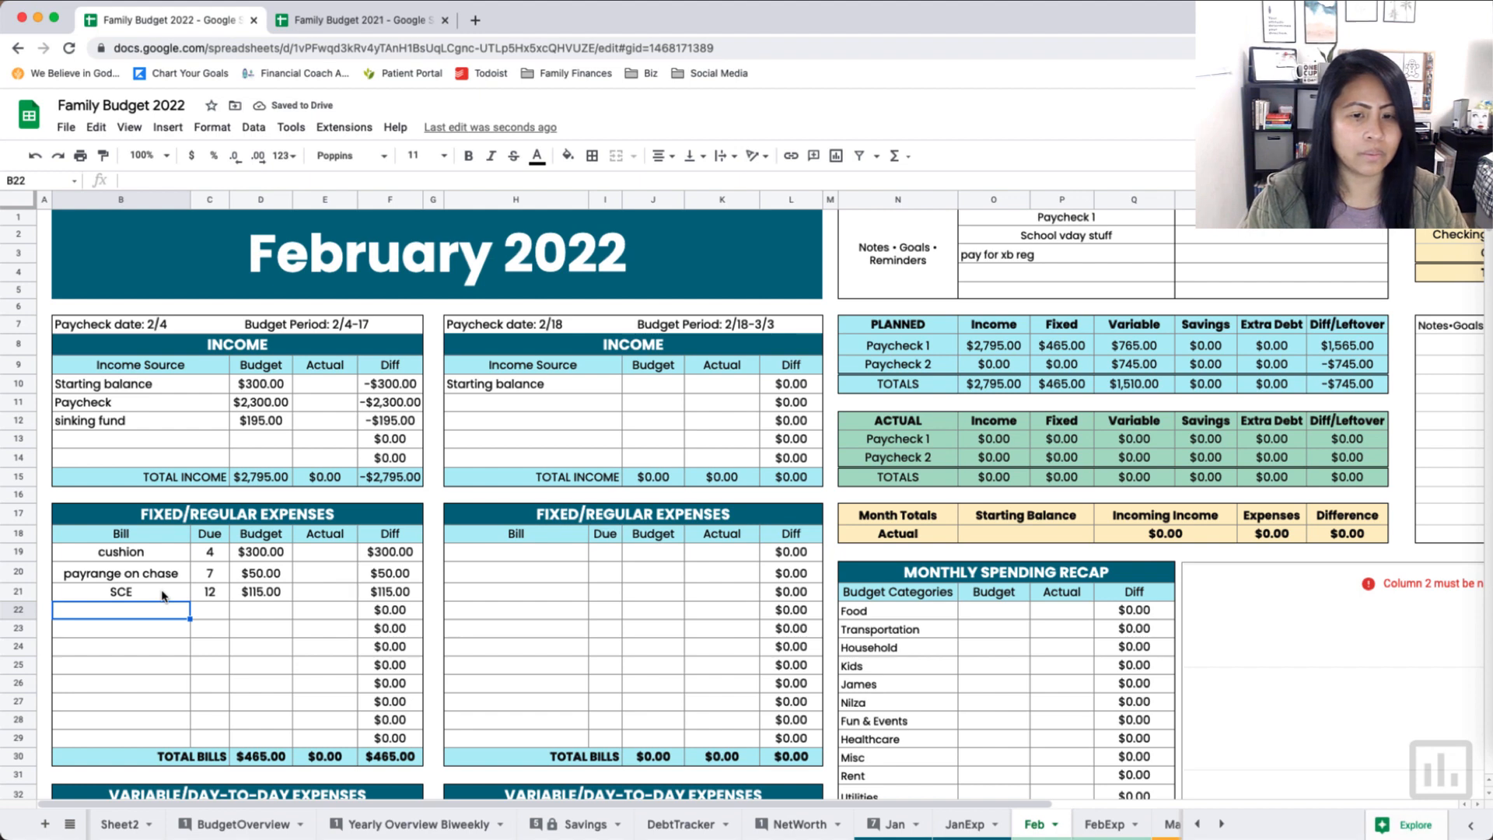
pyautogui.write('xb reg')
pyautogui.press('Tab')
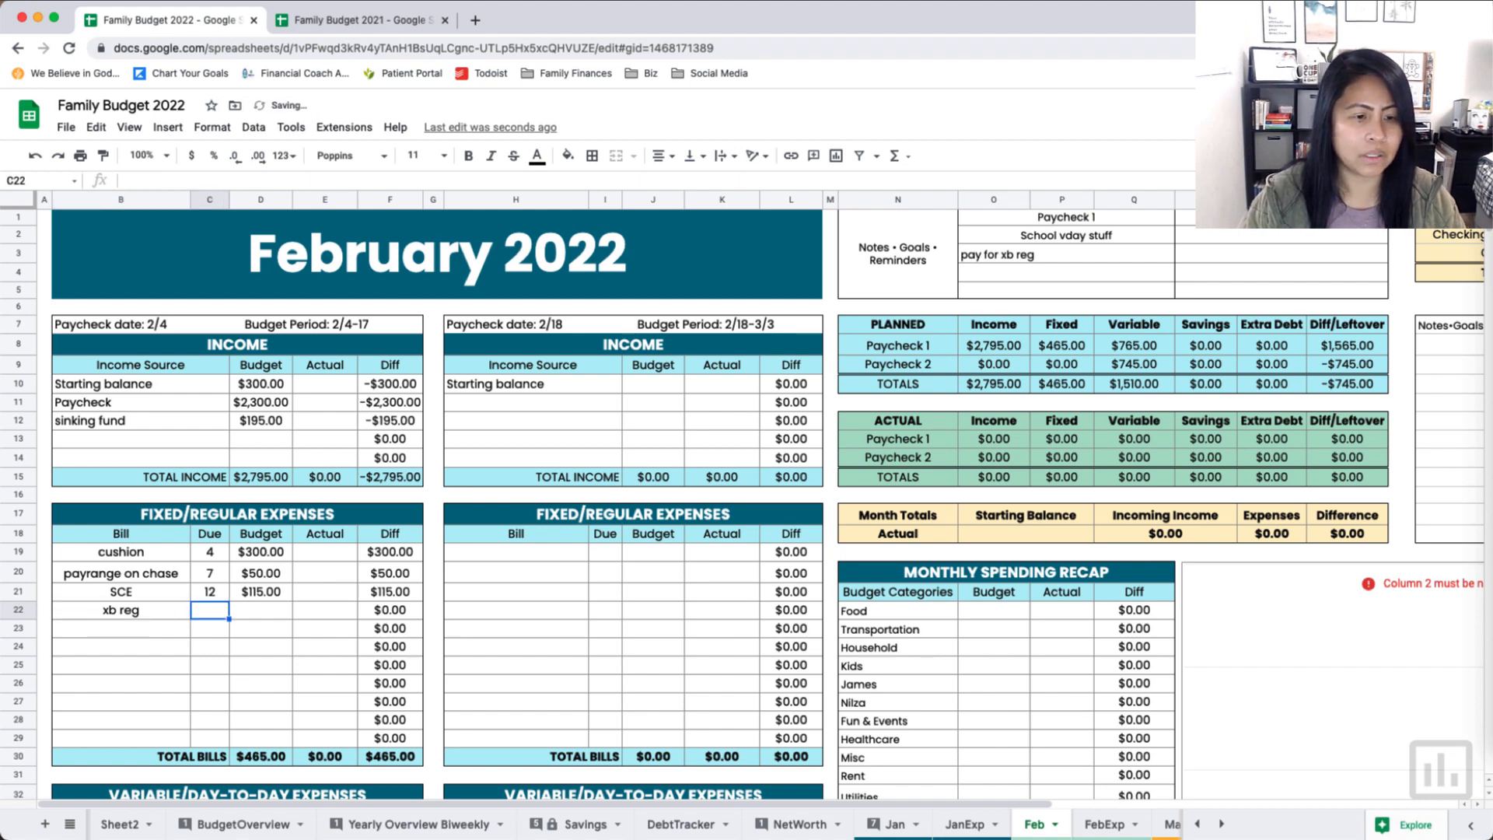
pyautogui.write('4')
pyautogui.press('Tab')
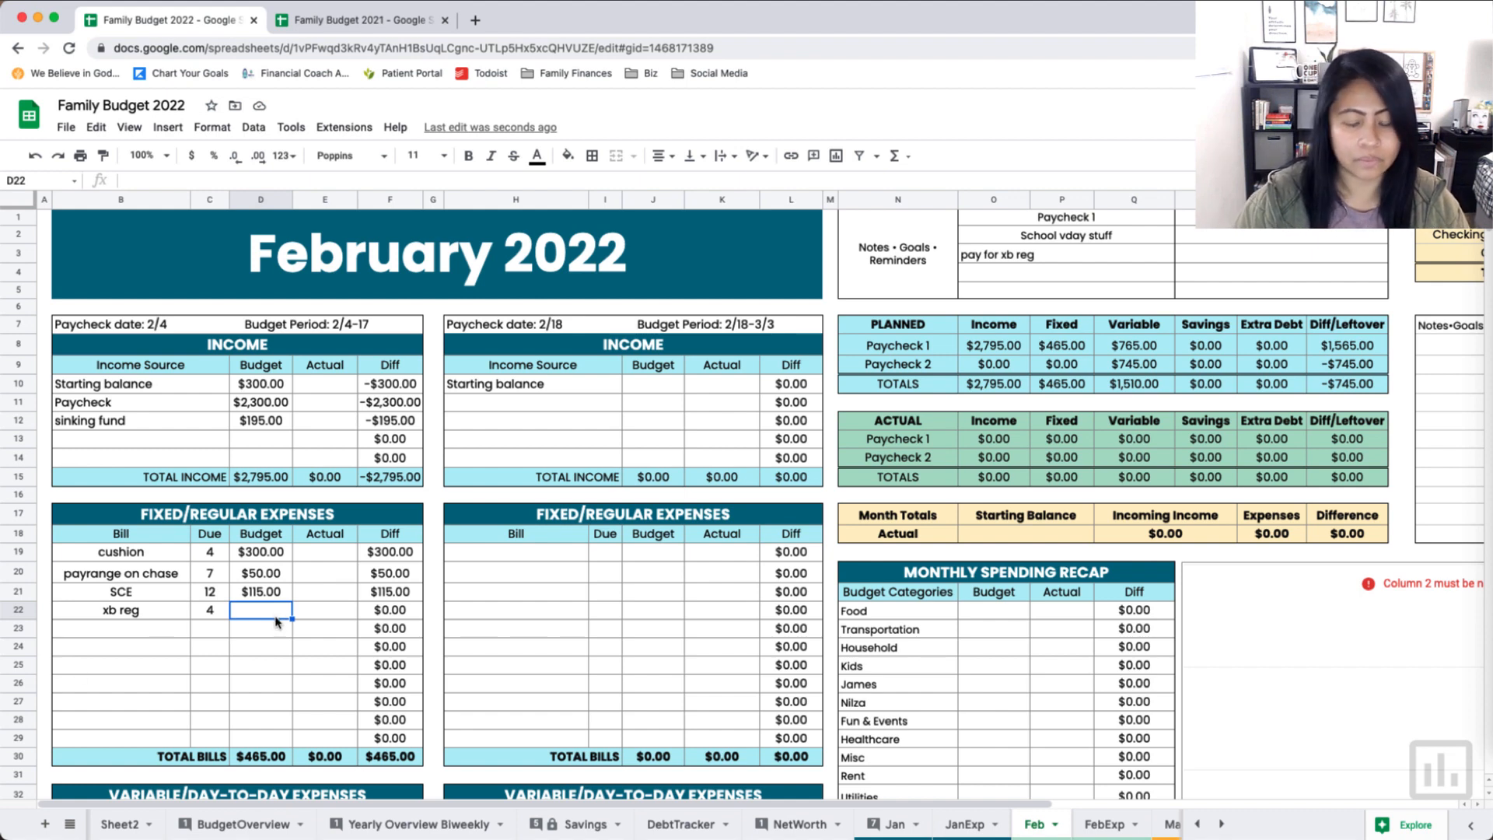
pyautogui.write('195')
pyautogui.press('Return')
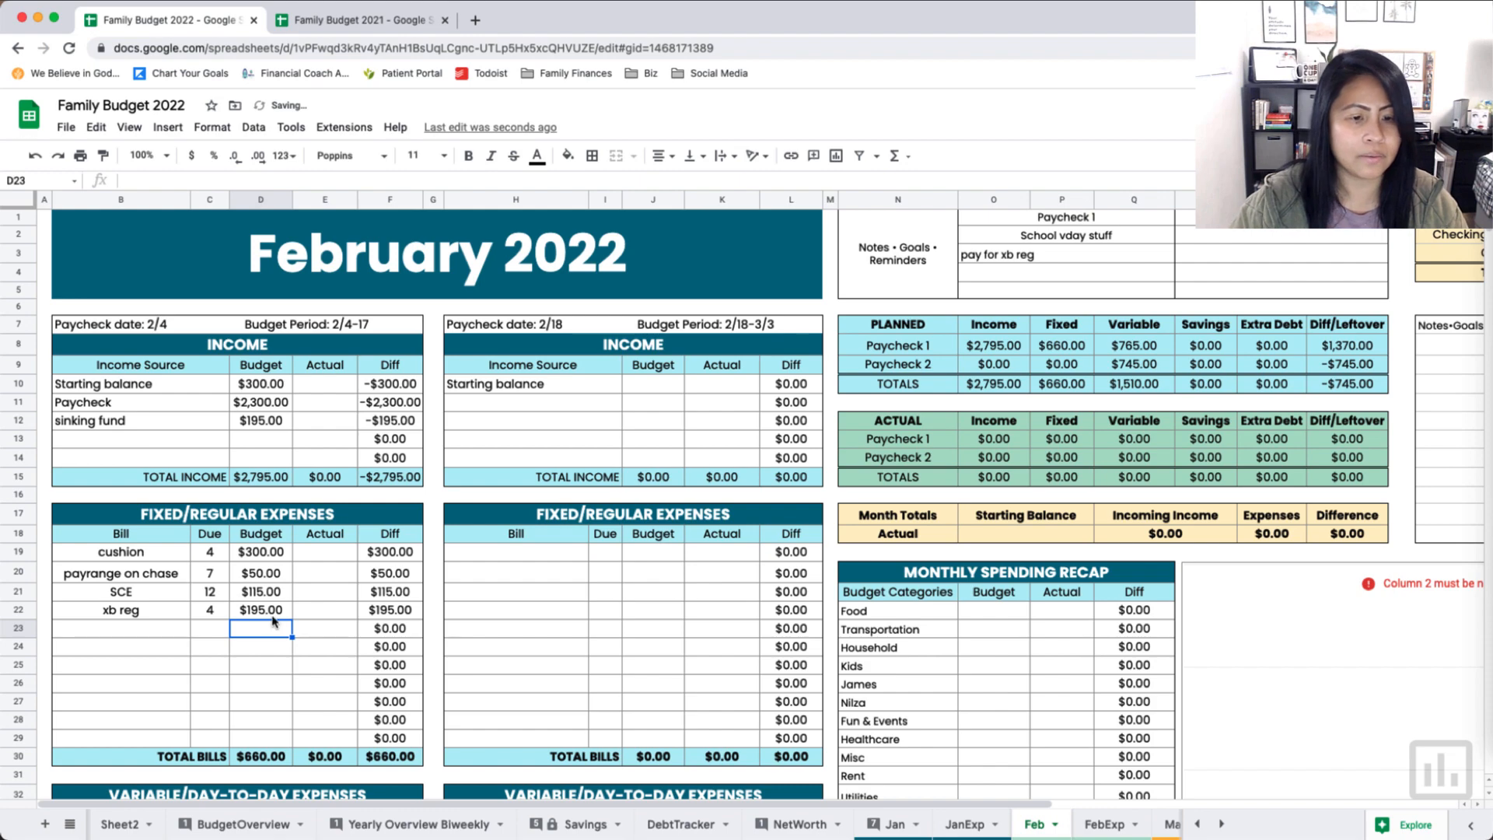
# Step: Review the first paycheck's variable expenses and savings categories and the planned Diff/Leftover amount for Paycheck 1
pyautogui.scroll(-3, 278, 691)
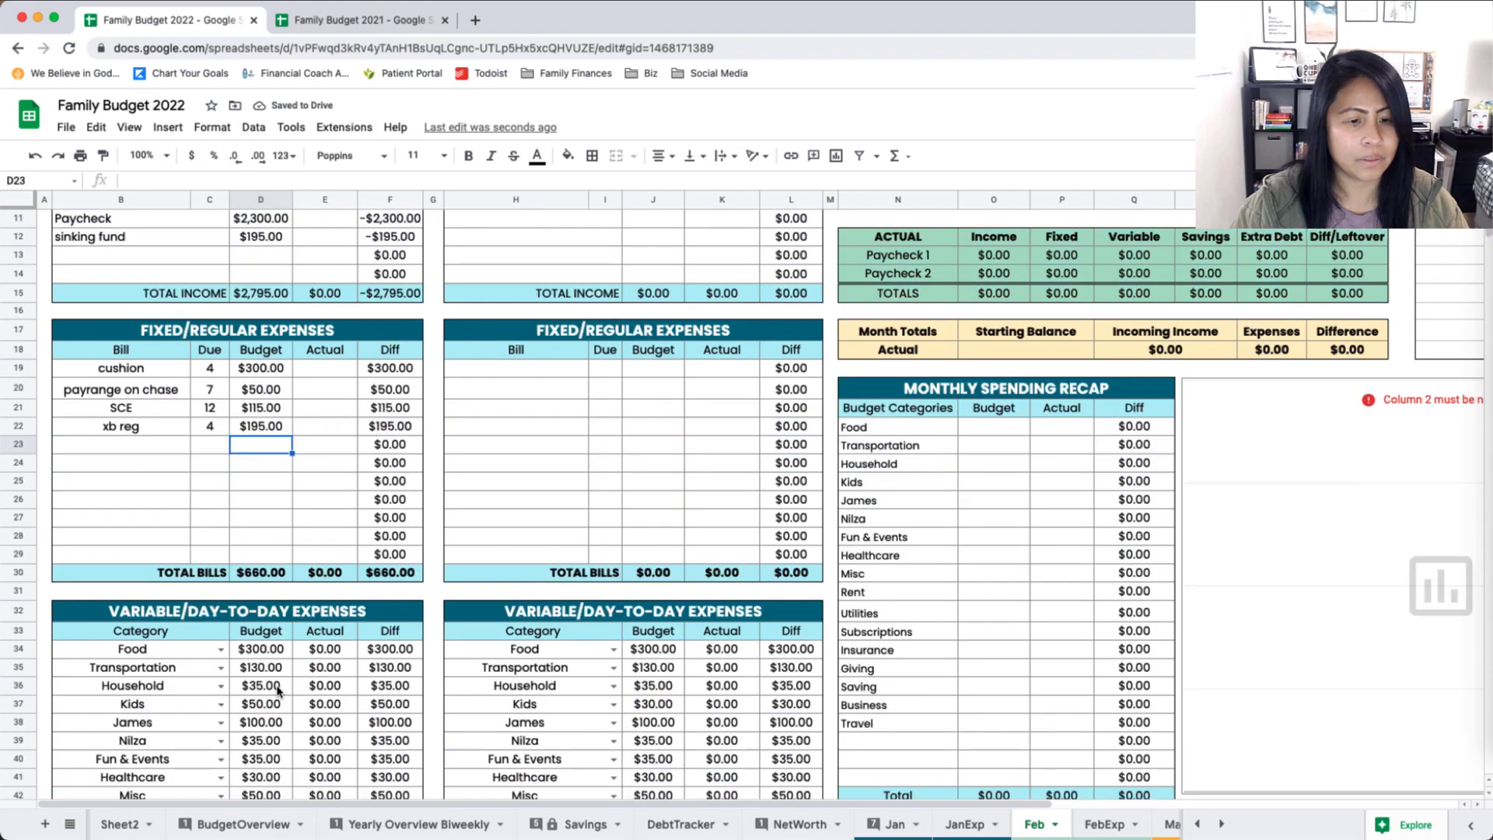
pyautogui.click(181, 446)
pyautogui.scroll(-3, 245, 607)
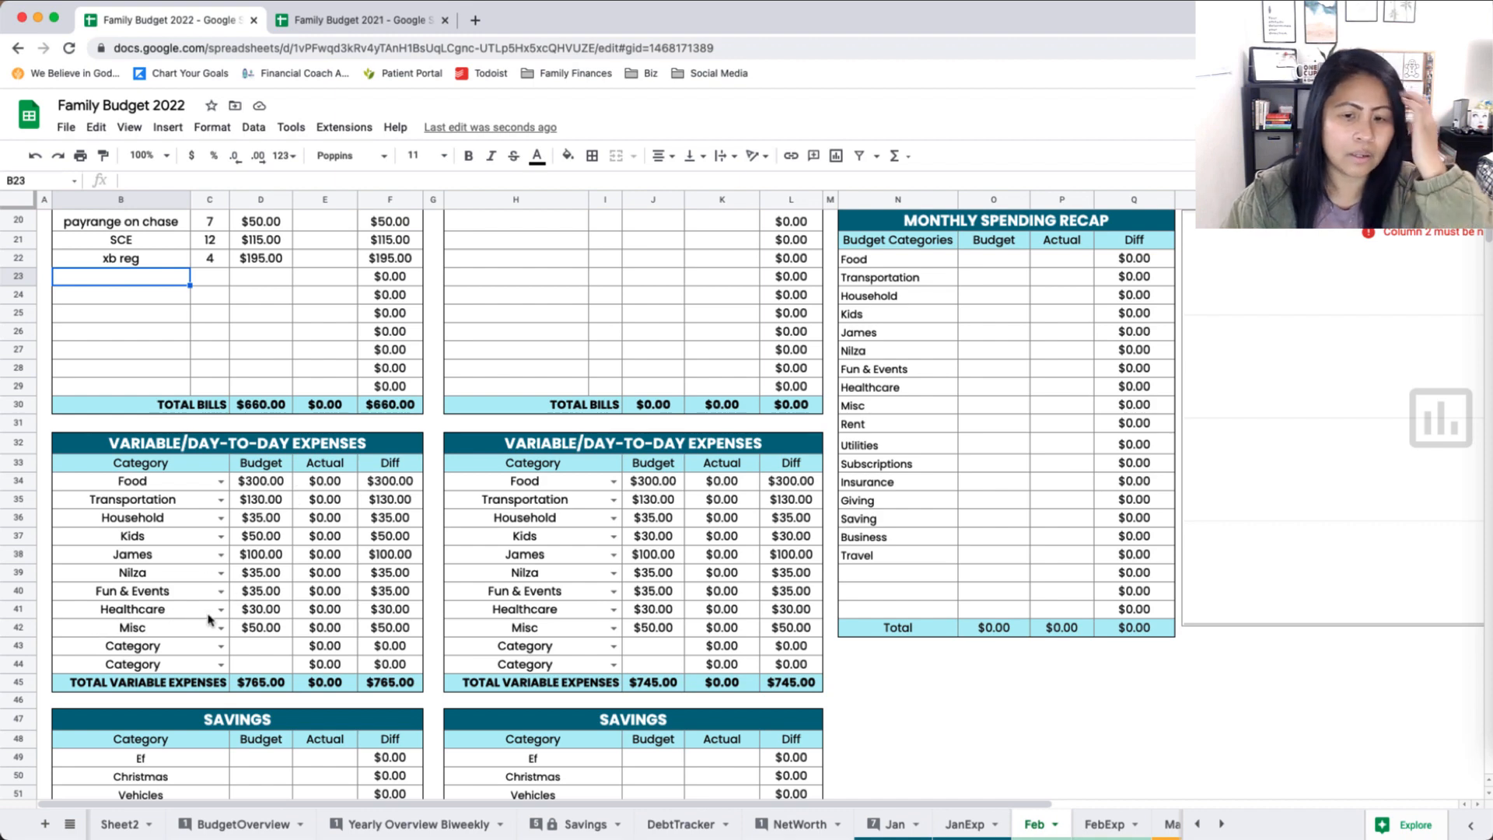
pyautogui.scroll(6, 211, 614)
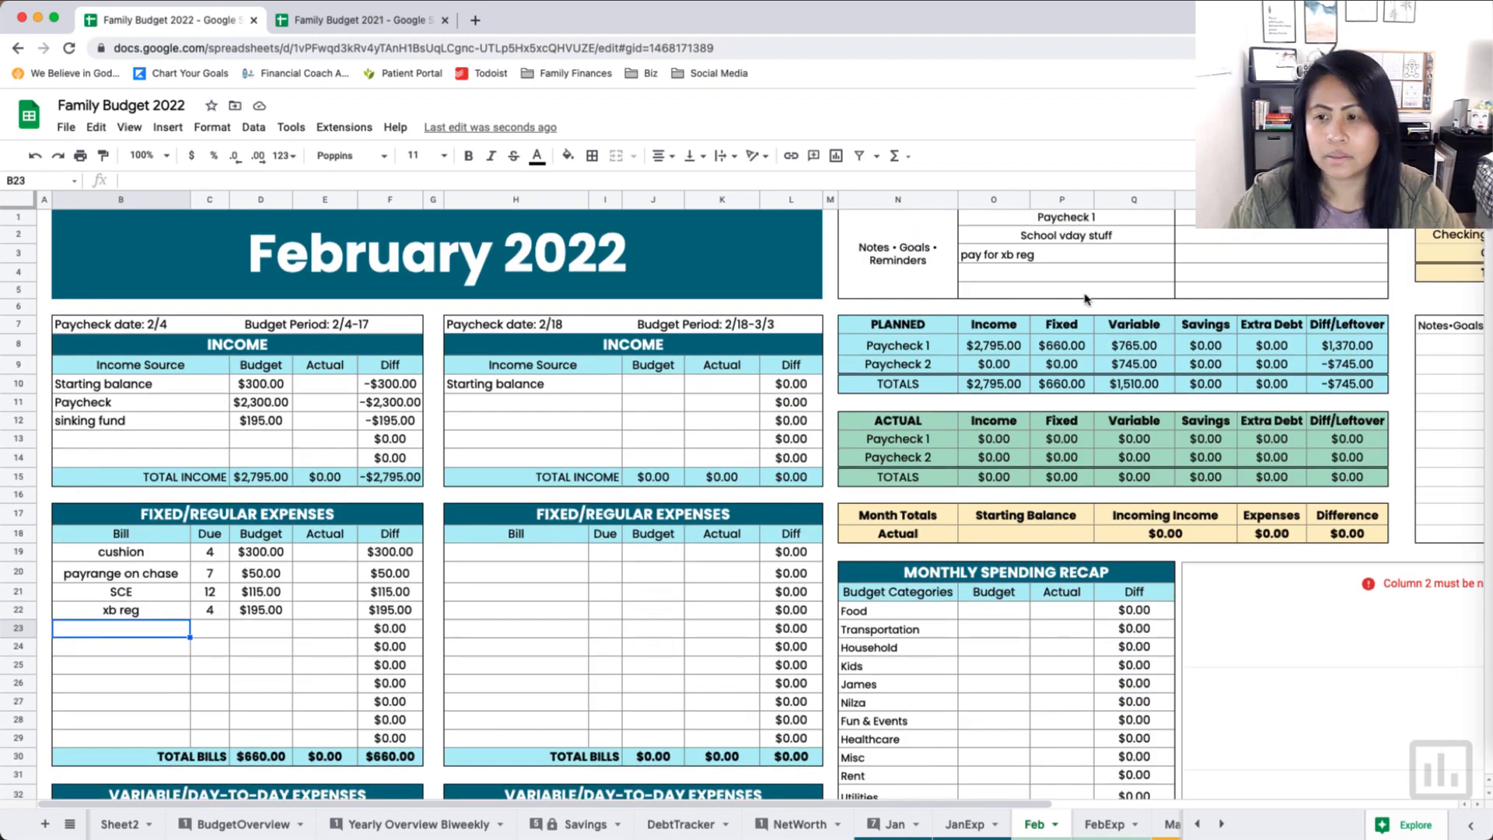
pyautogui.click(1345, 350)
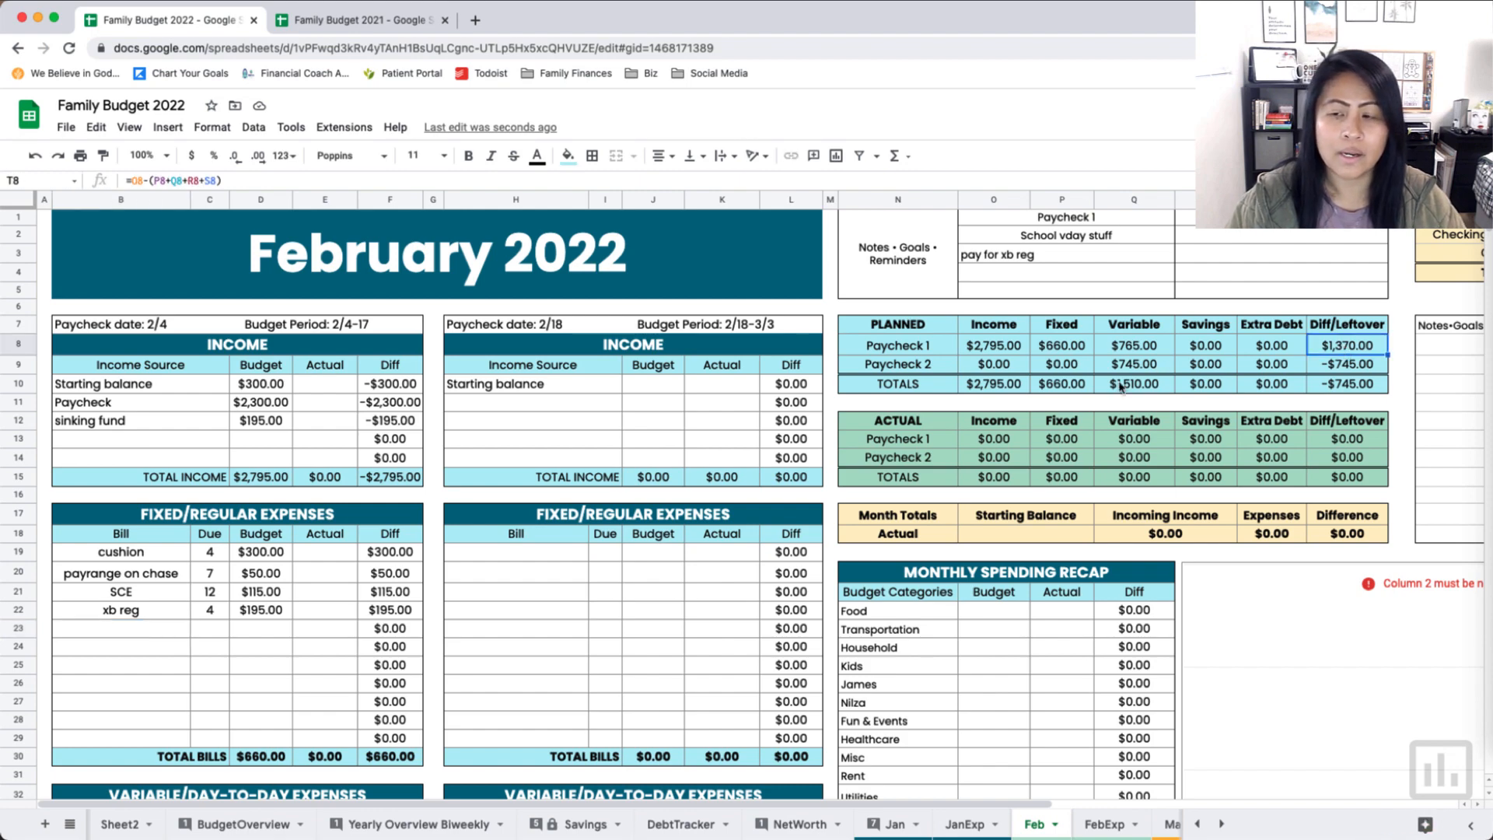
pyautogui.scroll(-8, 680, 513)
pyautogui.scroll(-3, 680, 512)
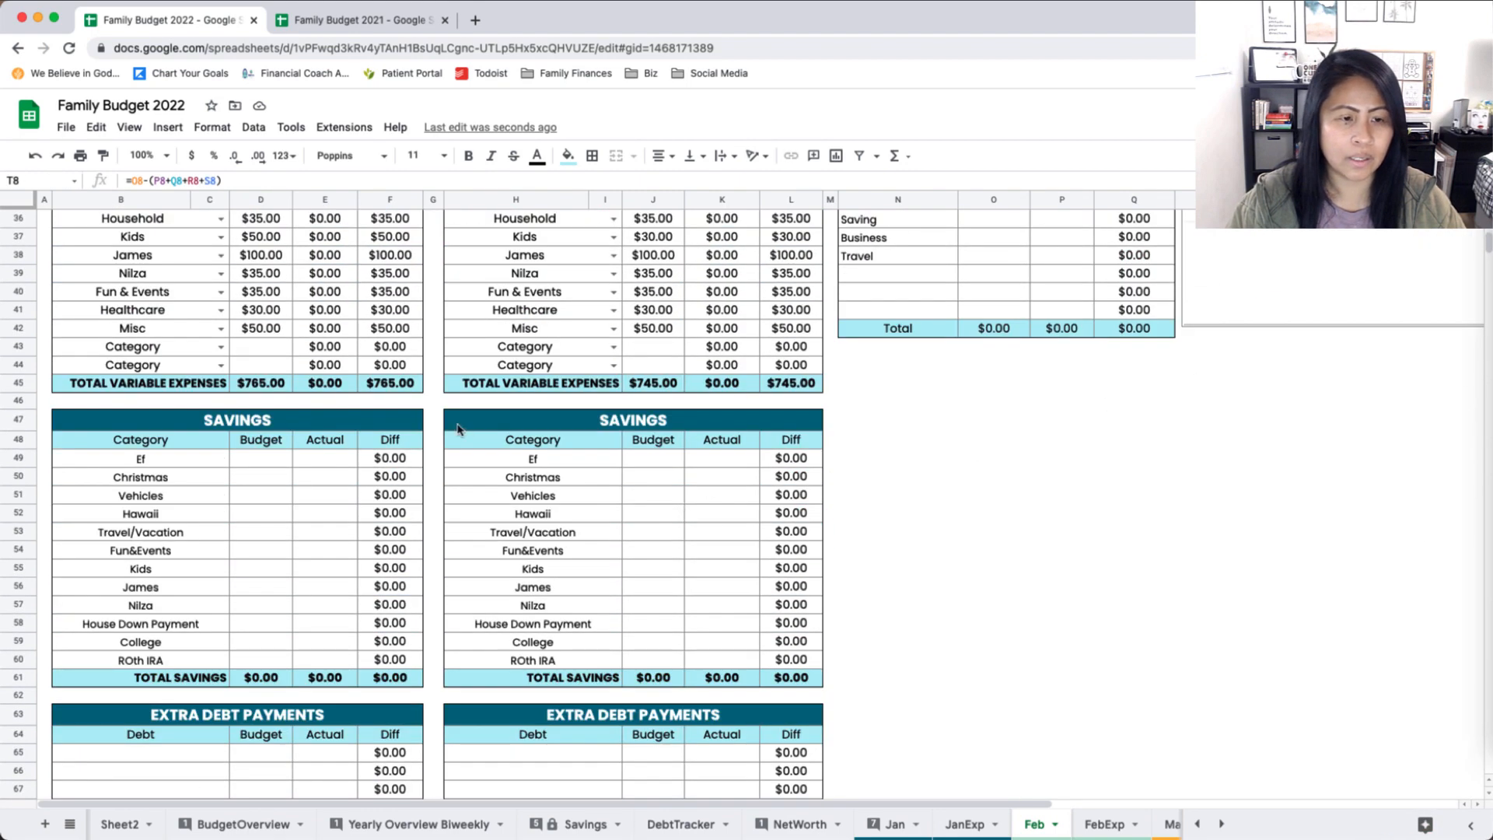
pyautogui.scroll(5, 366, 532)
pyautogui.scroll(5, 375, 534)
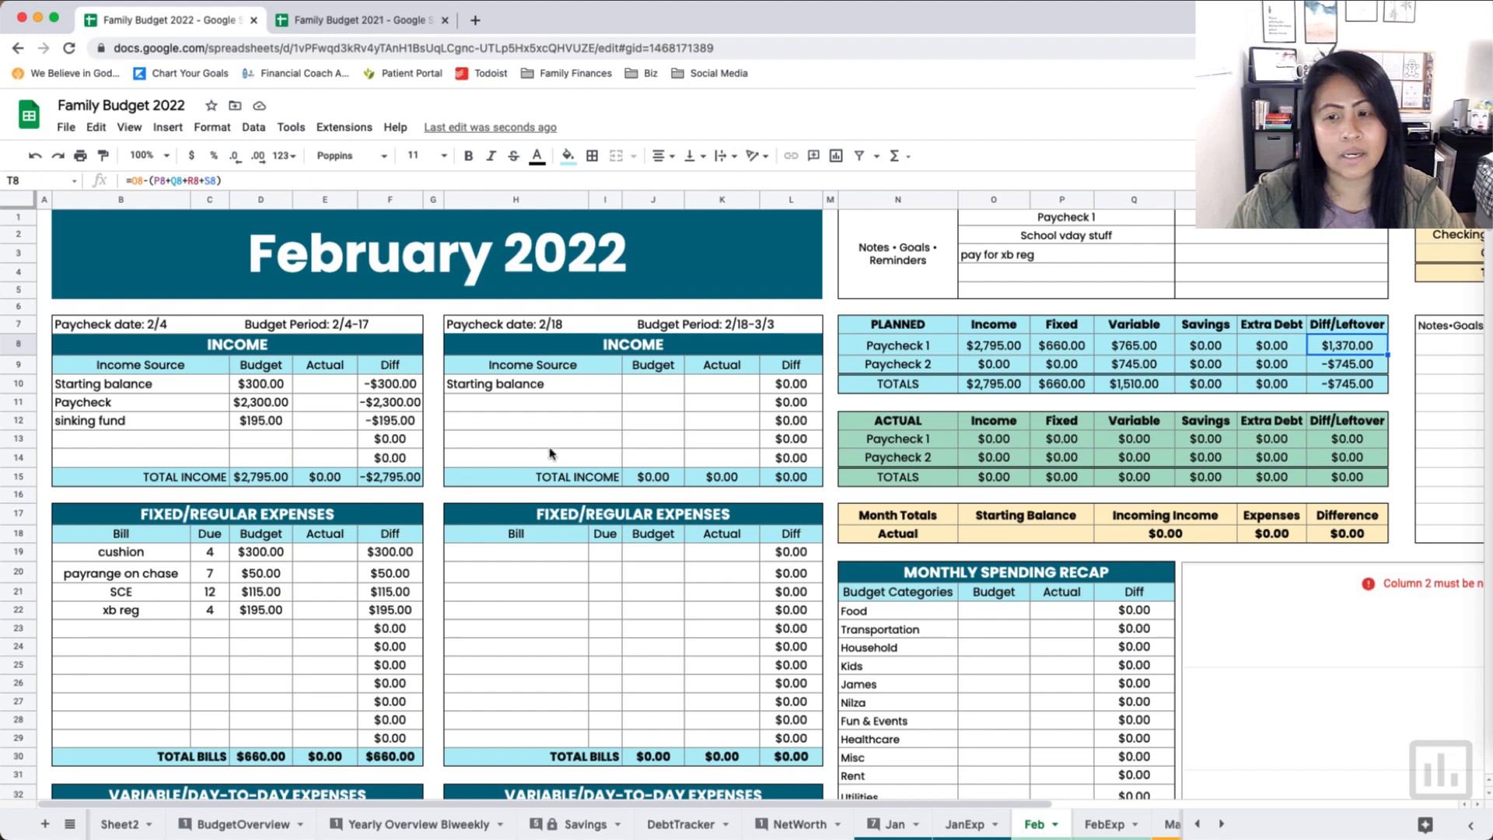
# Step: Fill in the second paycheck's income with a starting balance of 300 and a "paycheck" source budgeted at 2300
pyautogui.click(655, 393)
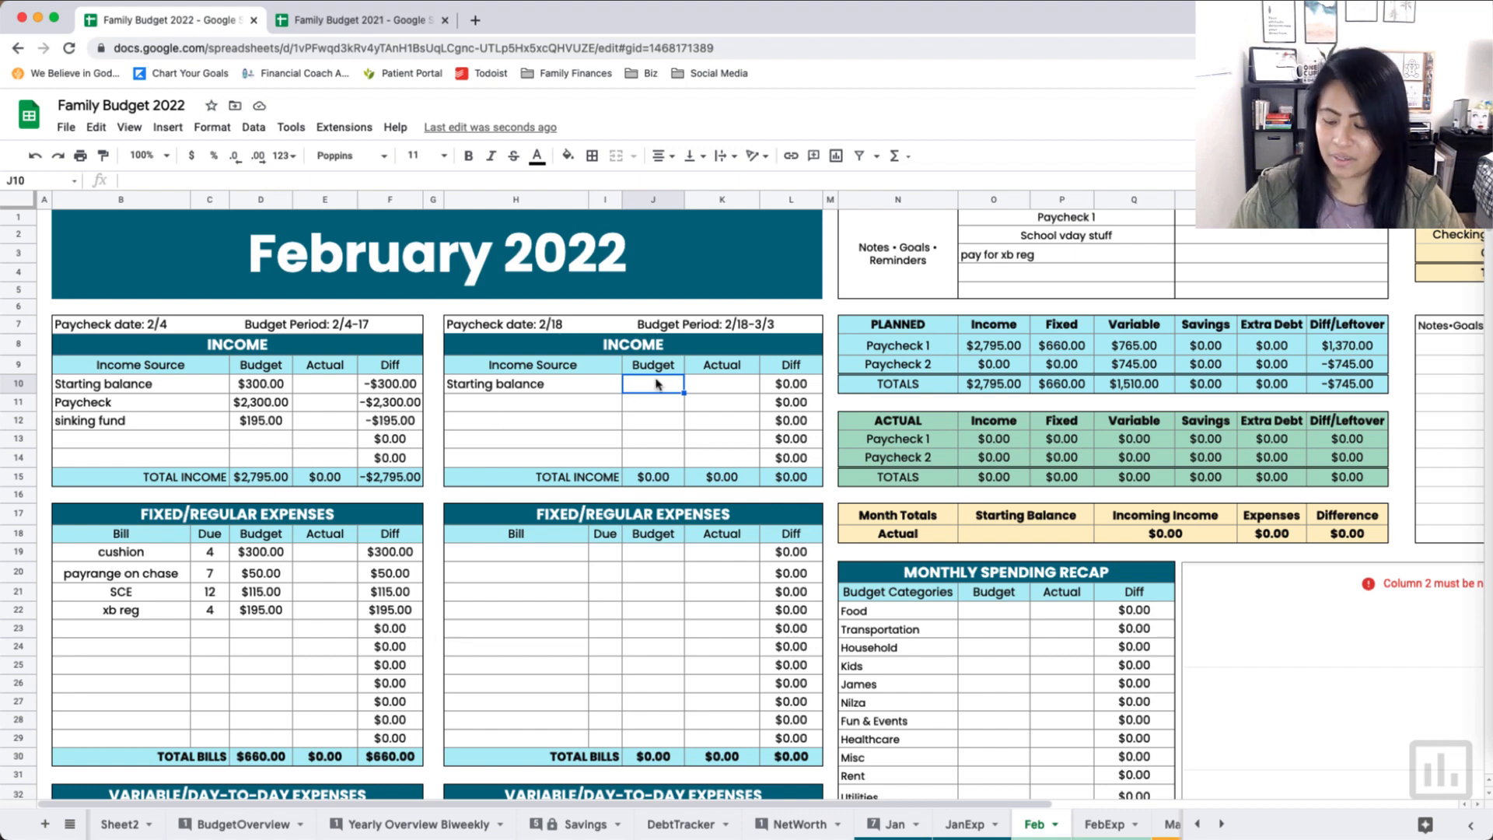
pyautogui.write('300')
pyautogui.click(580, 407)
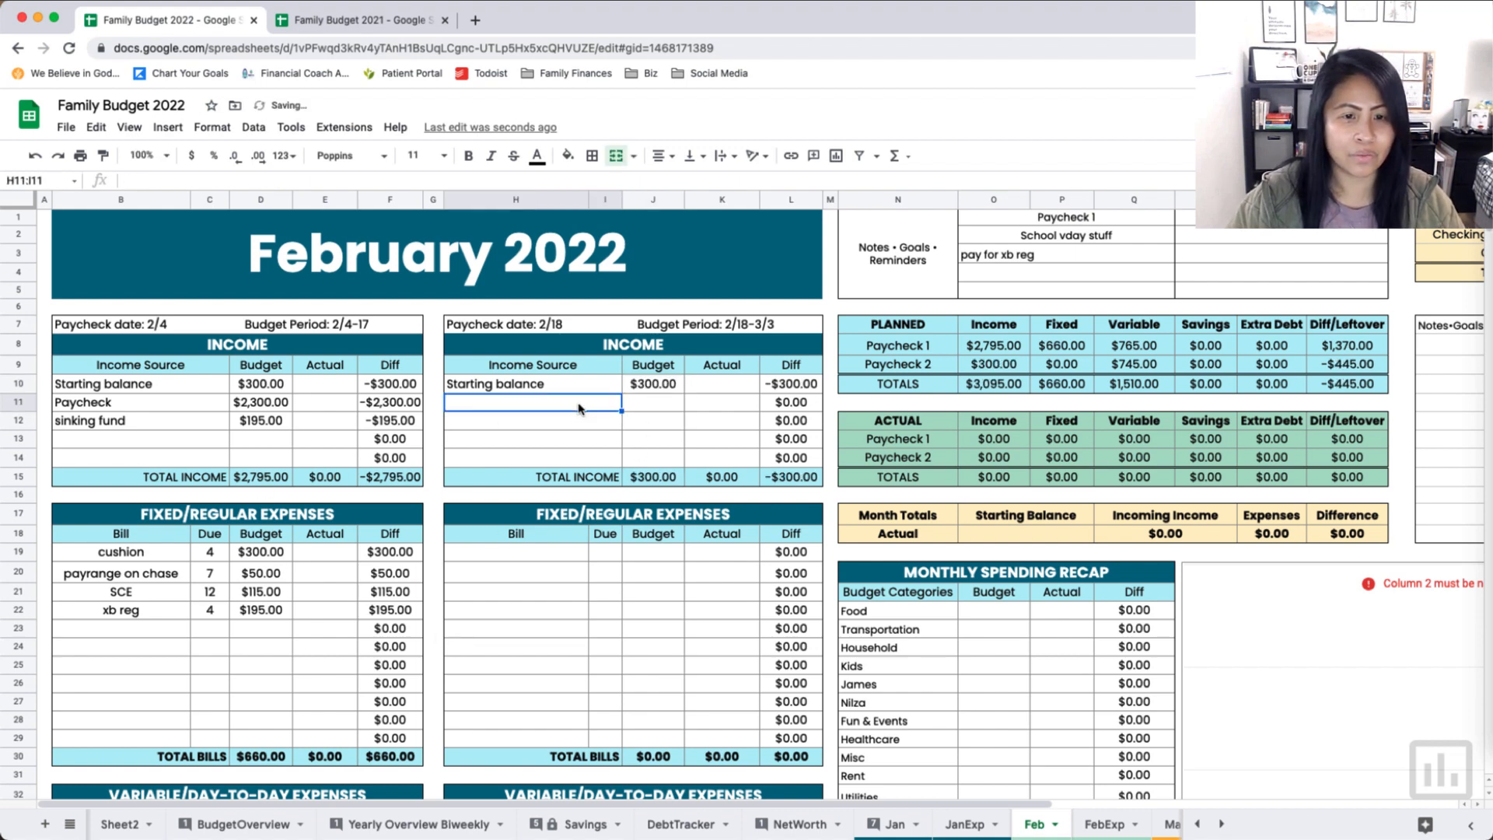
pyautogui.write('paycheck')
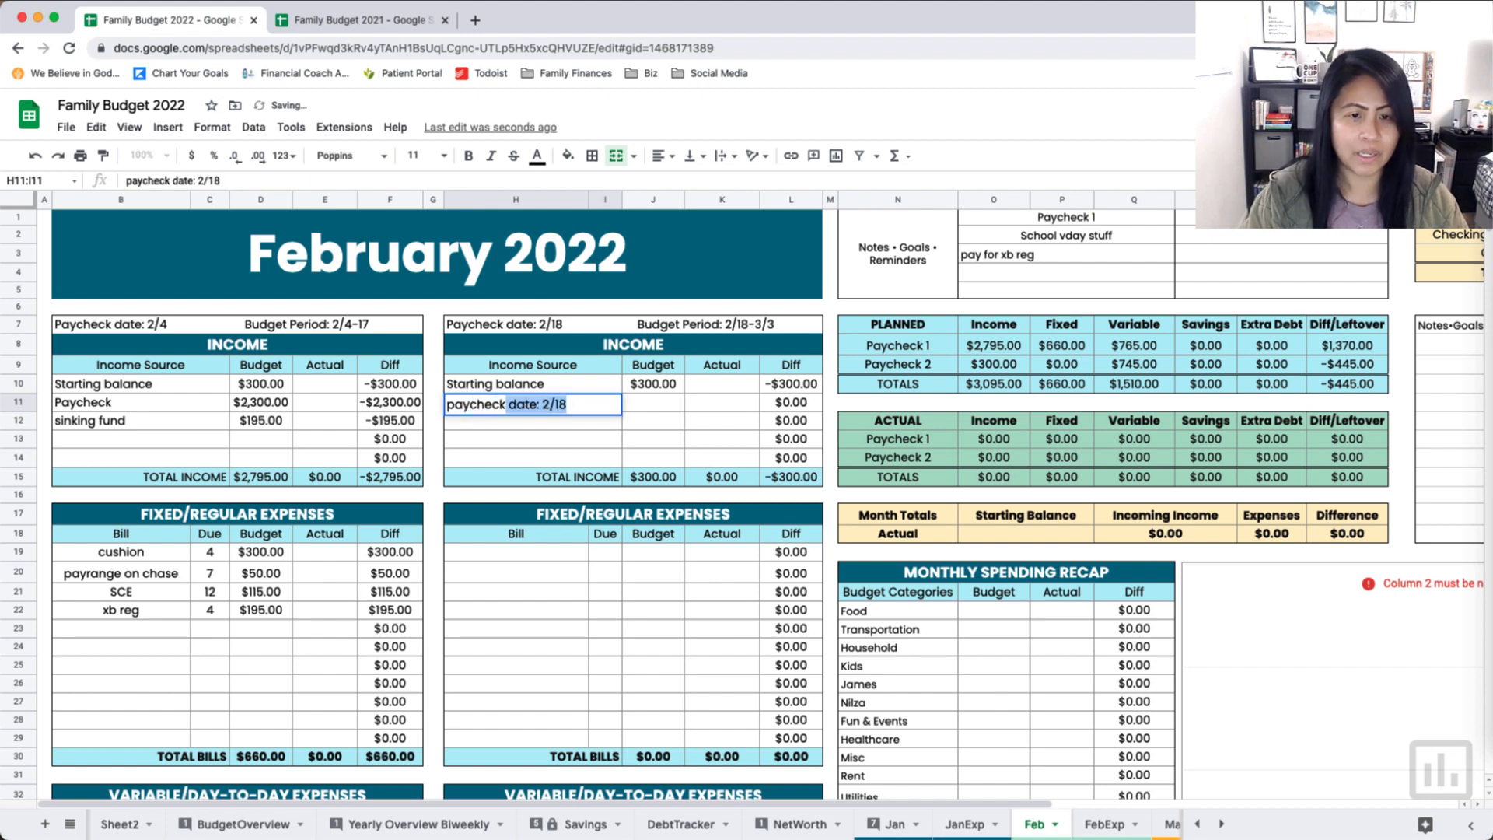
pyautogui.press('Tab')
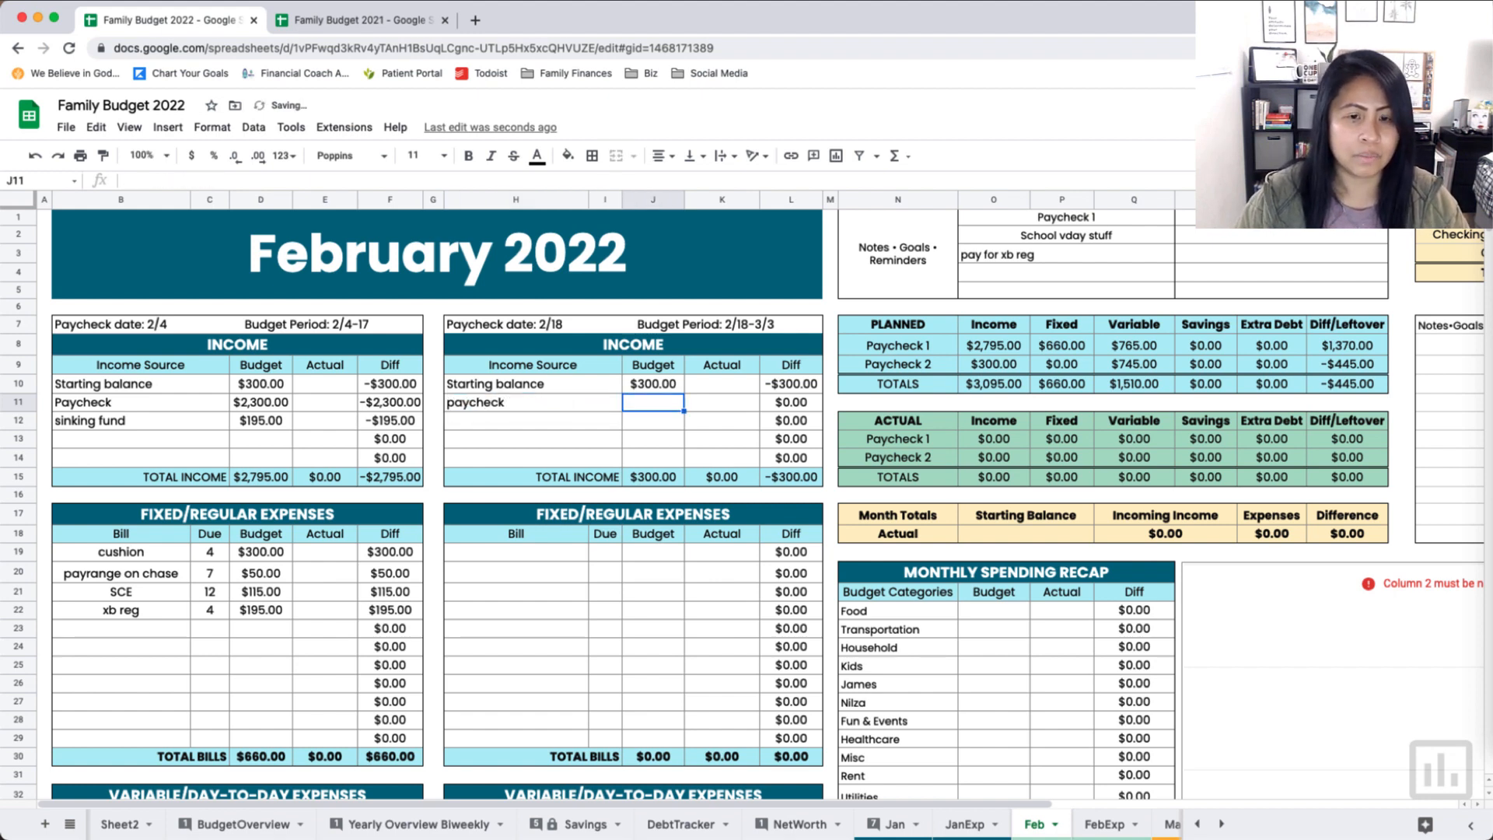
pyautogui.write('2300')
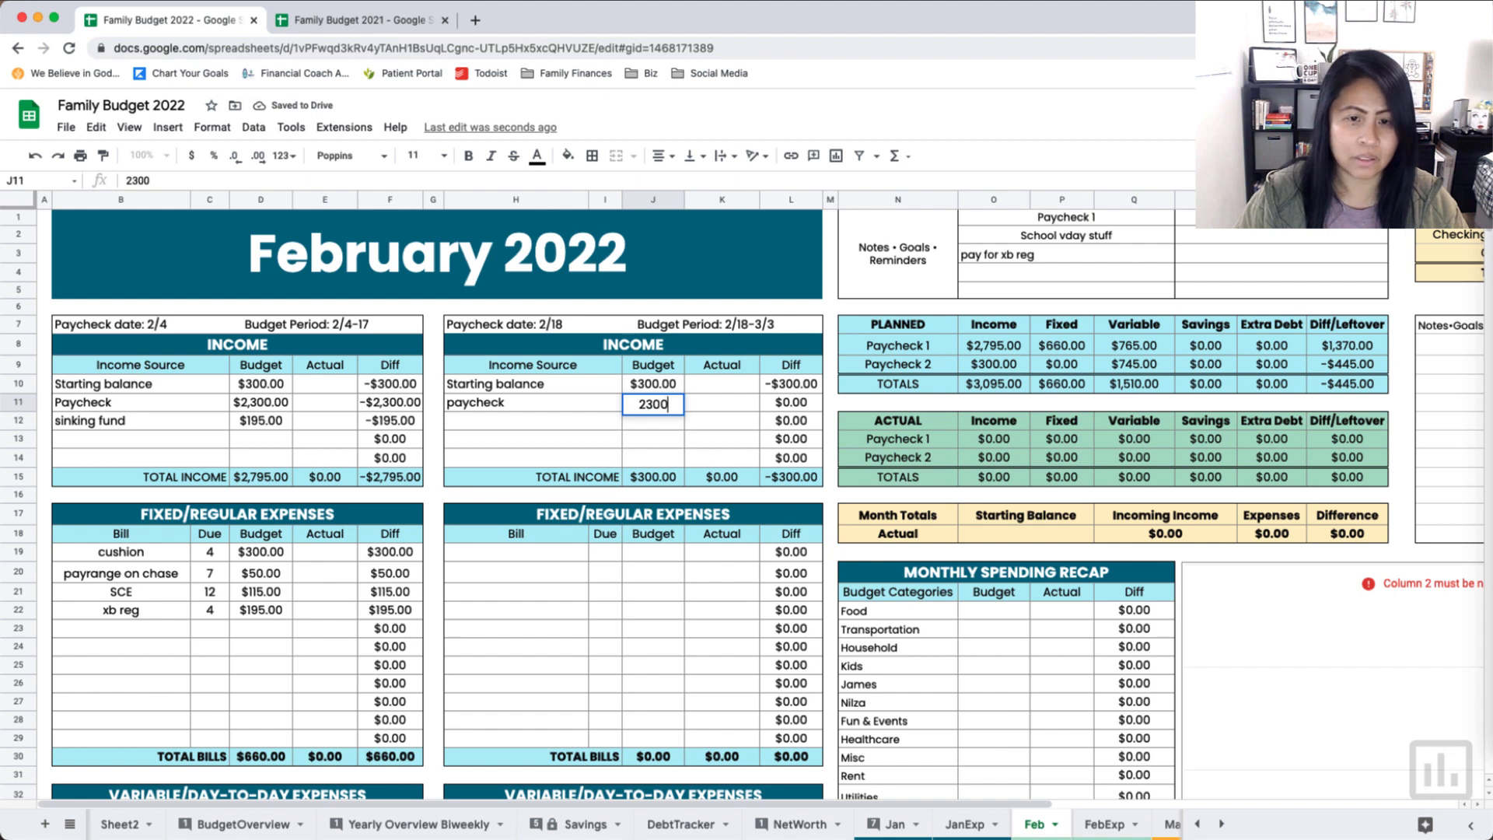
pyautogui.press('Return')
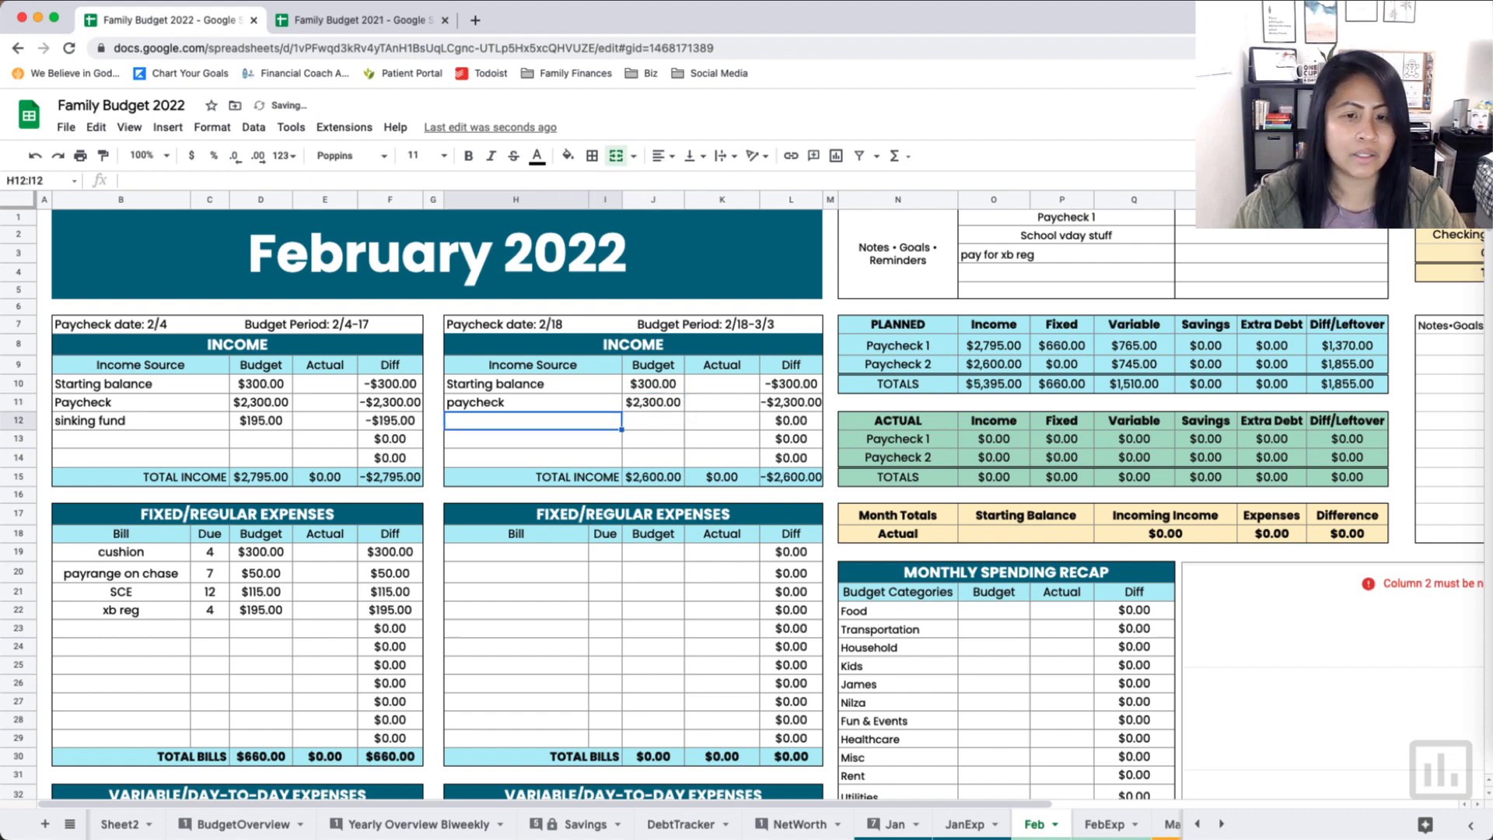
# Step: Enter "cushion" as the first bill in the second paycheck's fixed expenses
pyautogui.click(573, 551)
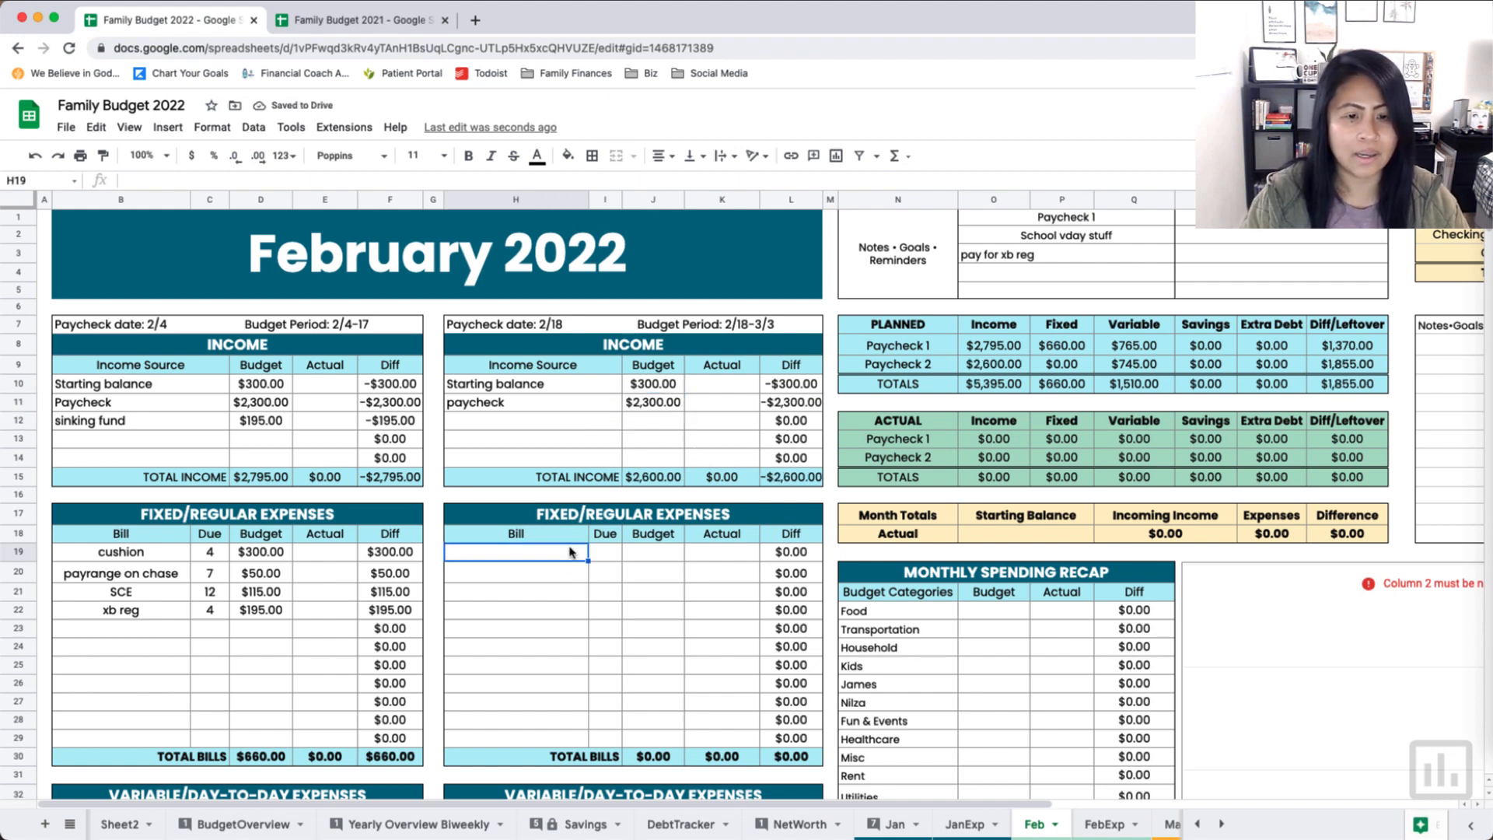
pyautogui.write('cushion')
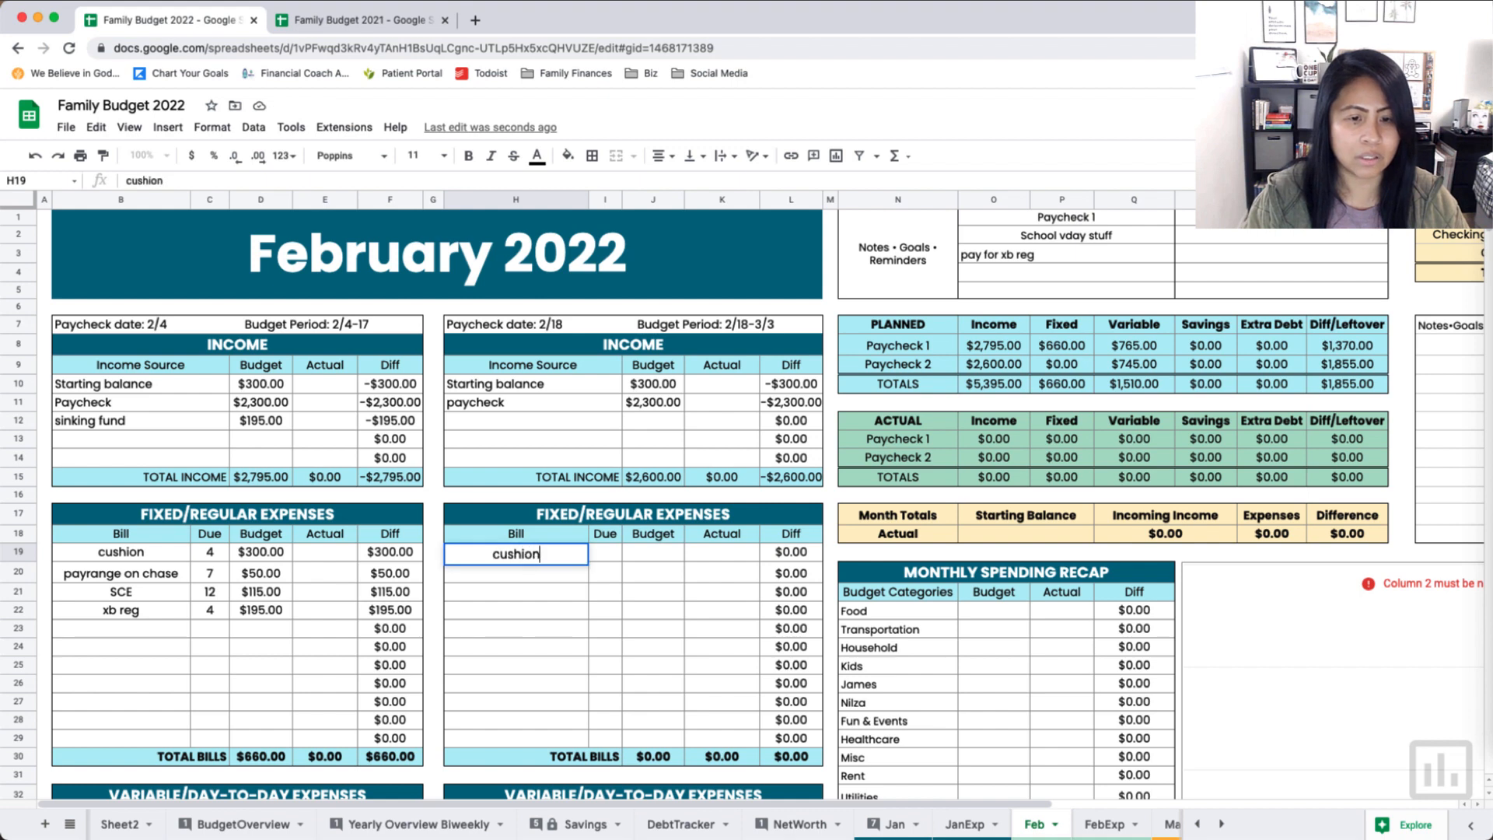
# Step: Add the note "tax prep" to the Paycheck 1 reminders and center it together with the "pay for xb reg" note
pyautogui.click(1045, 280)
pyautogui.write('tax prep')
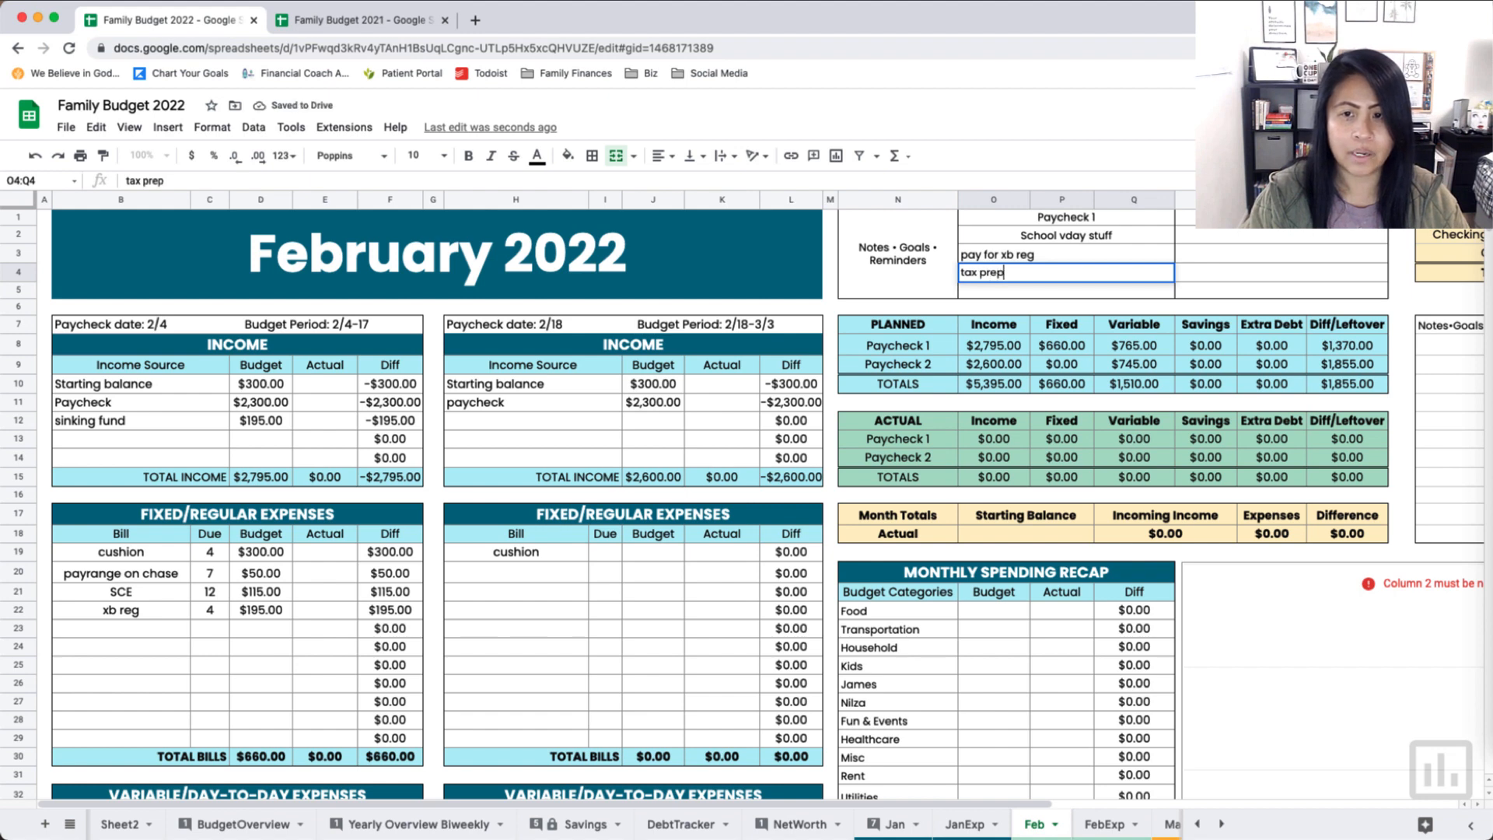
pyautogui.press('Return')
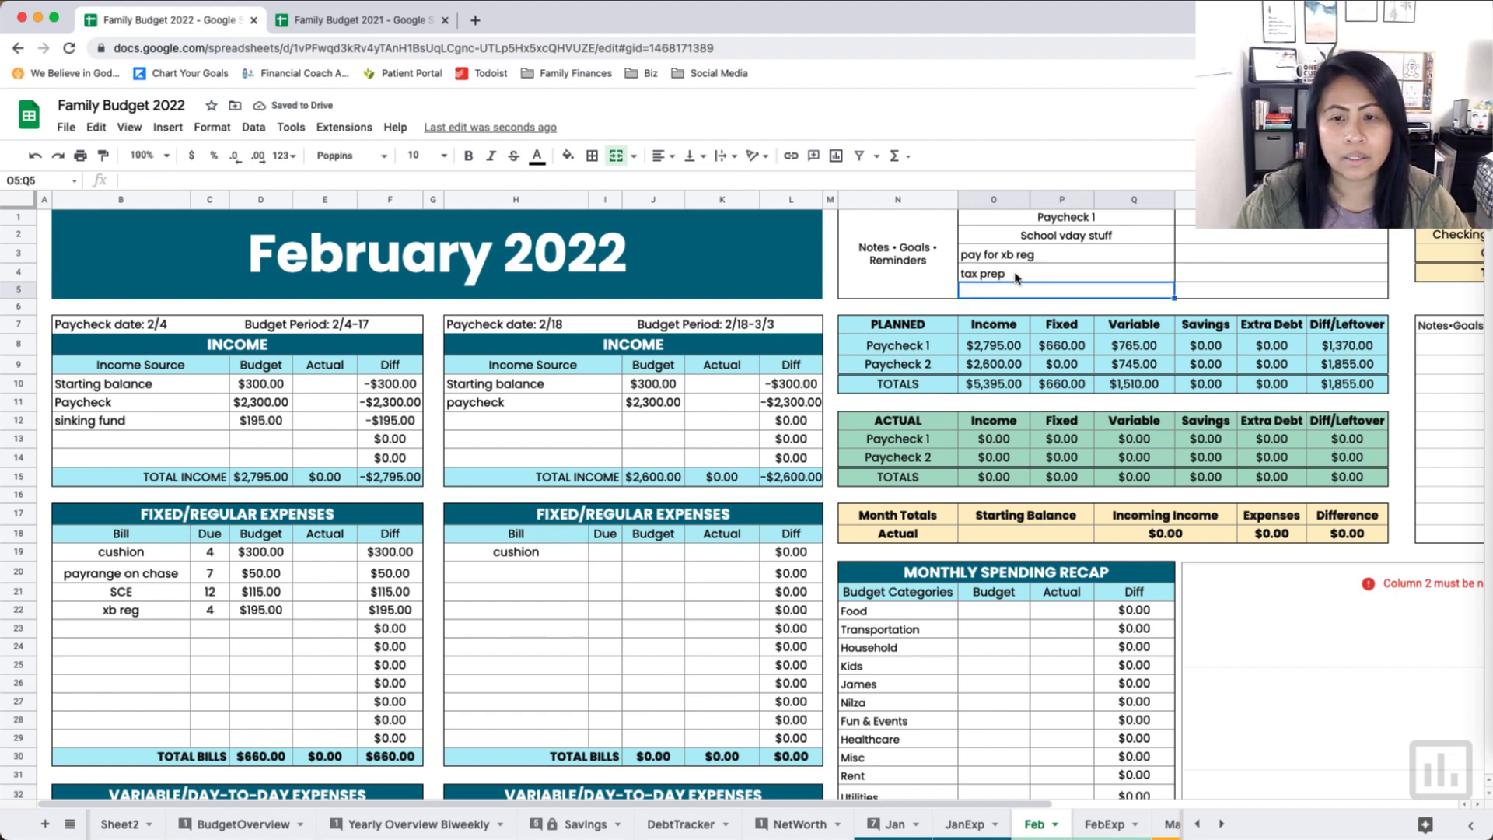
pyautogui.moveTo(1018, 259); pyautogui.dragTo(1019, 273)
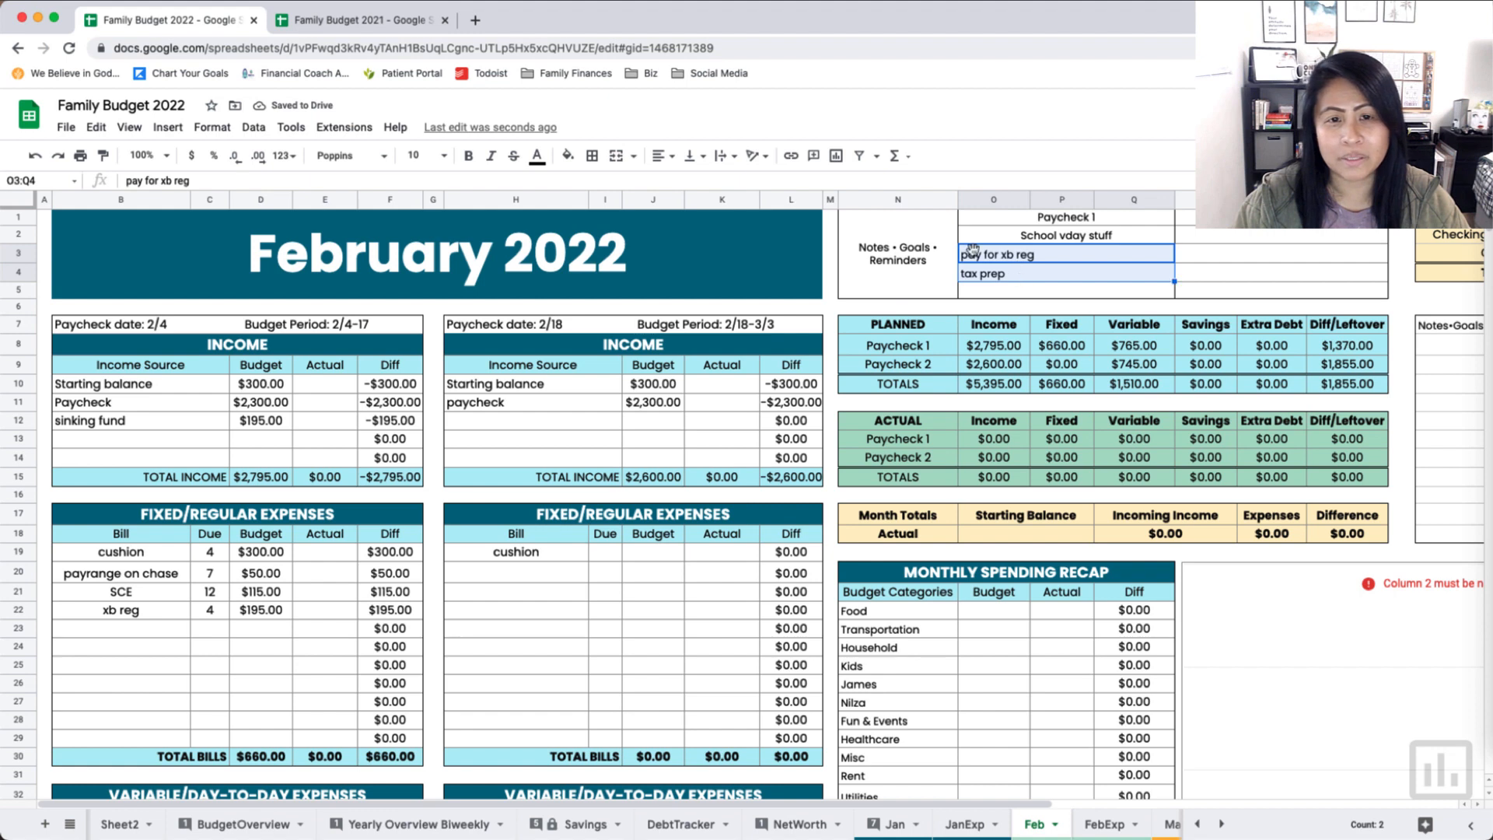
pyautogui.click(660, 157)
pyautogui.click(676, 183)
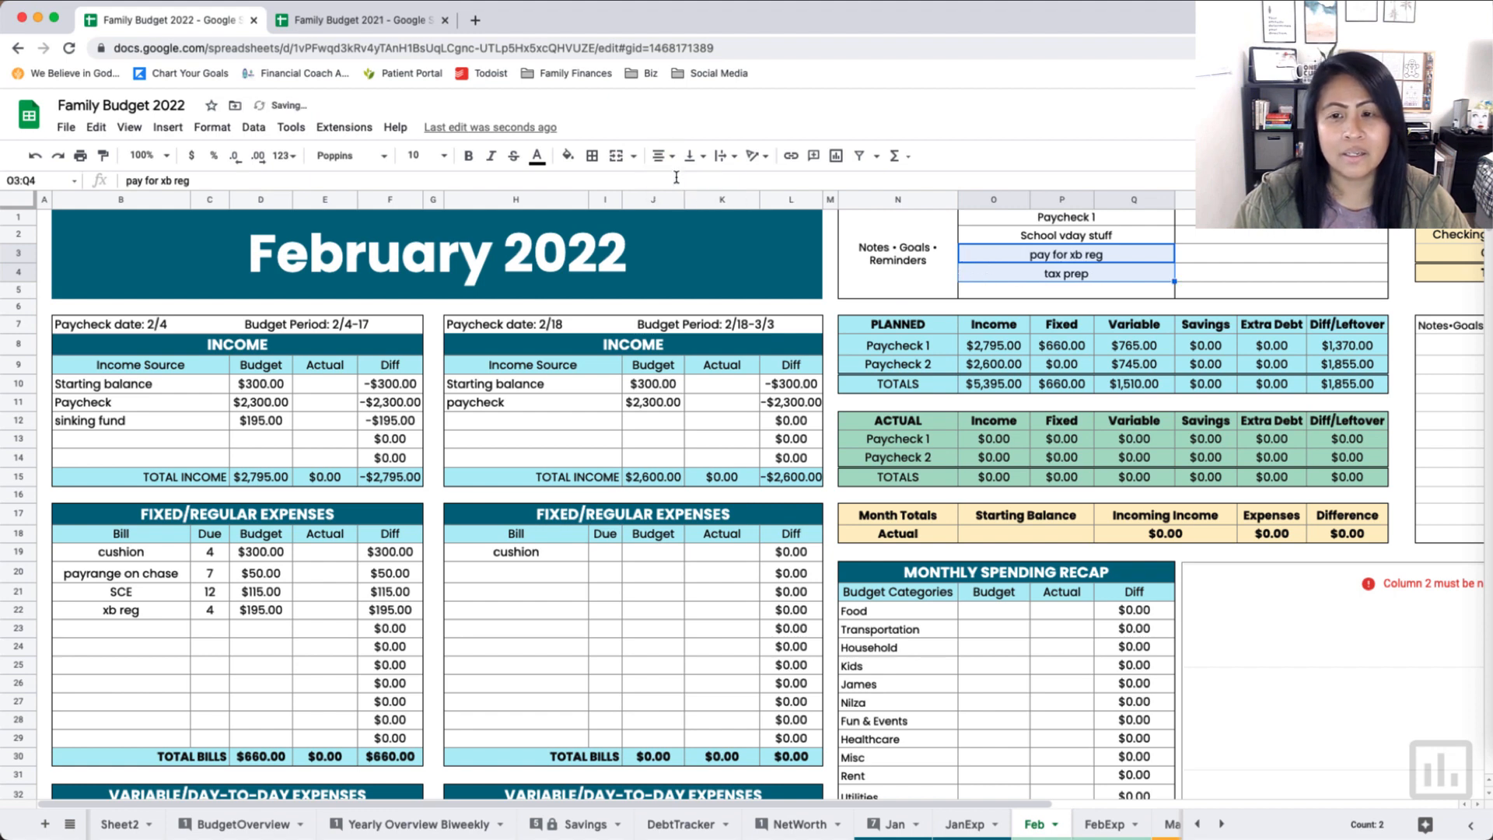
pyautogui.click(1089, 291)
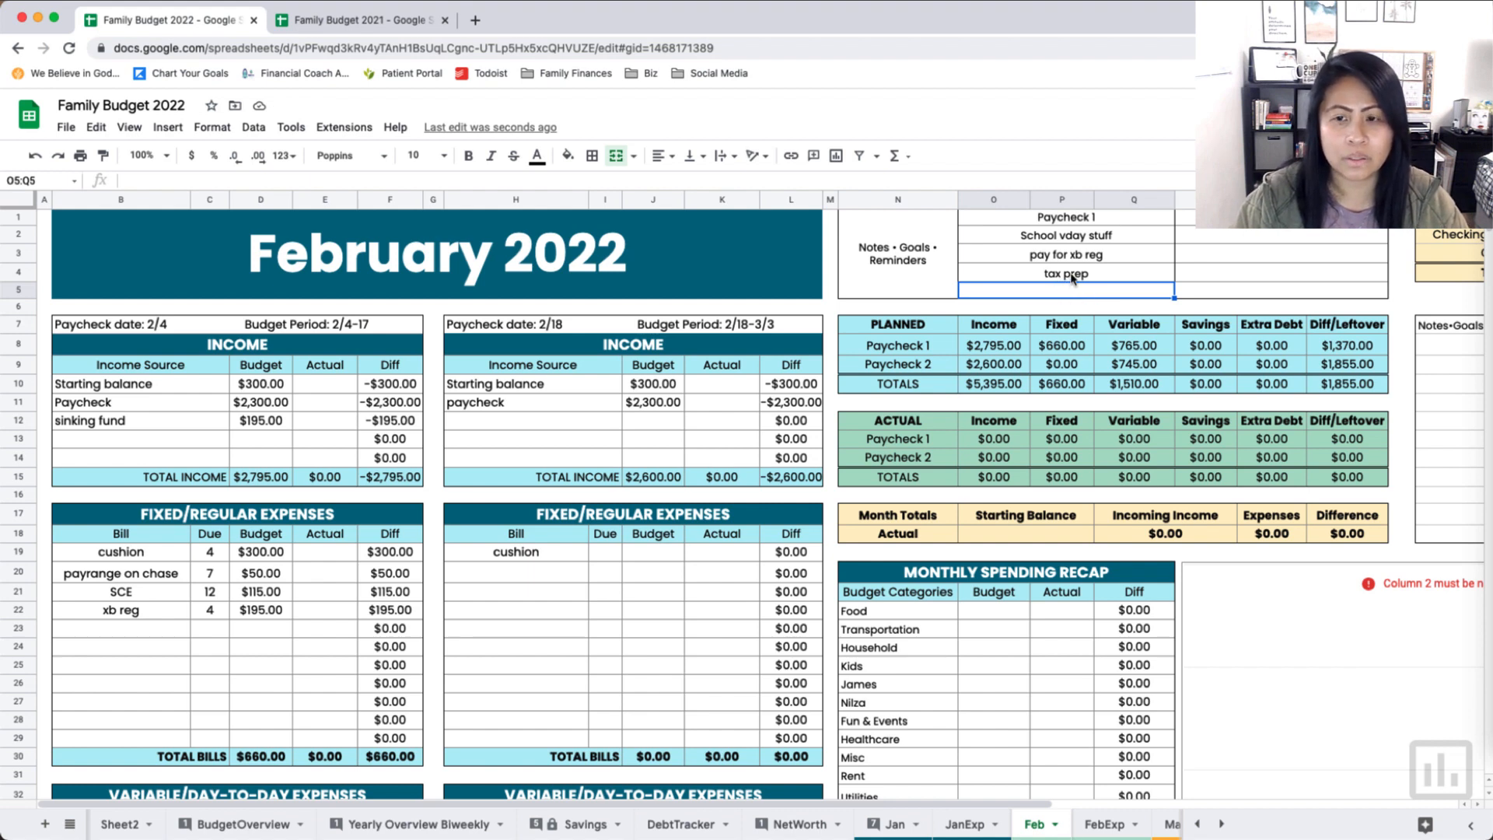
pyautogui.click(1072, 278)
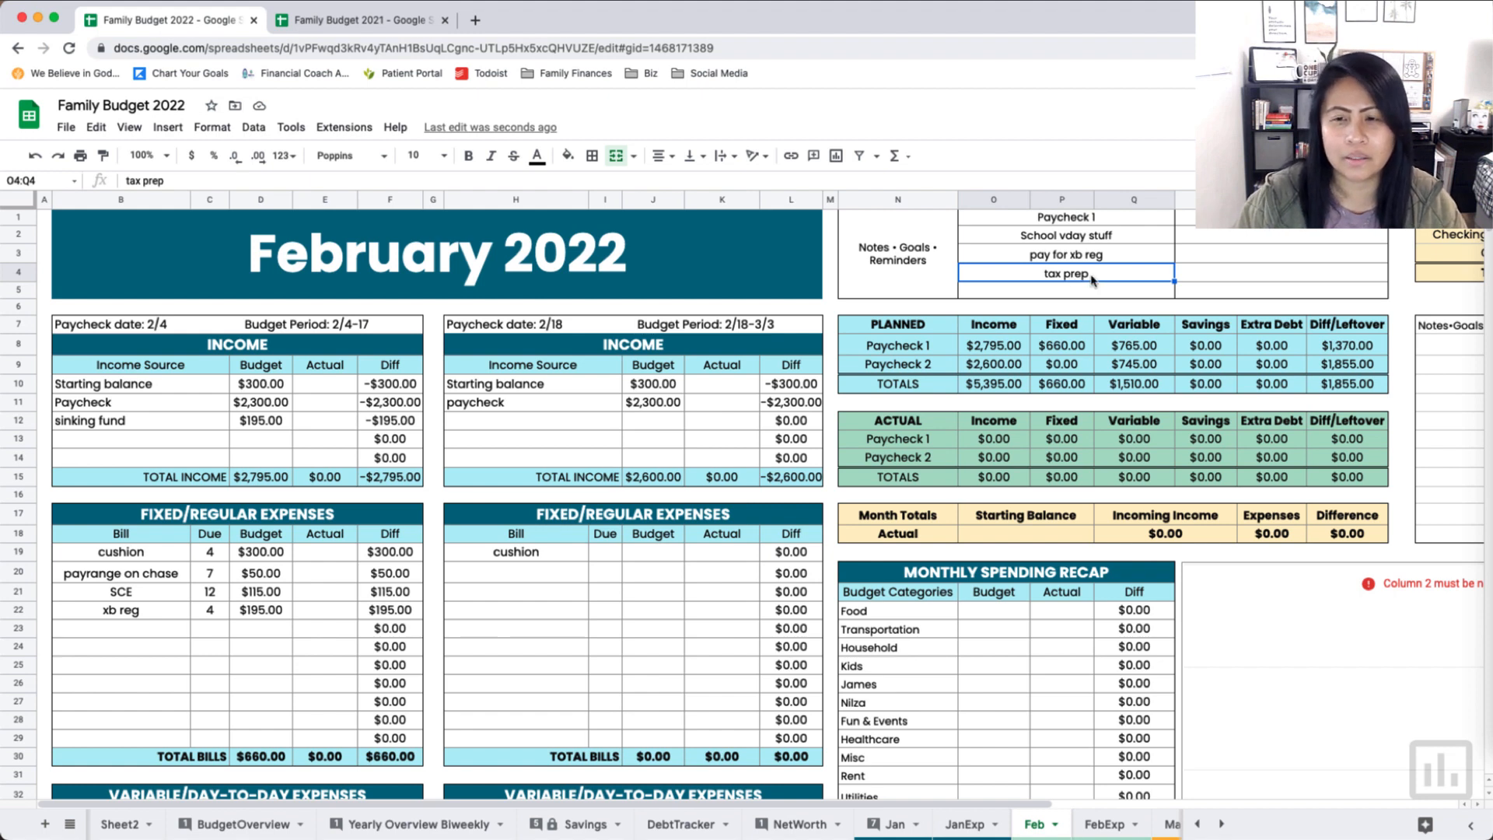
# Step: Complete the second paycheck's "cushion" bill with due day 18 and a budget of 300
pyautogui.click(555, 574)
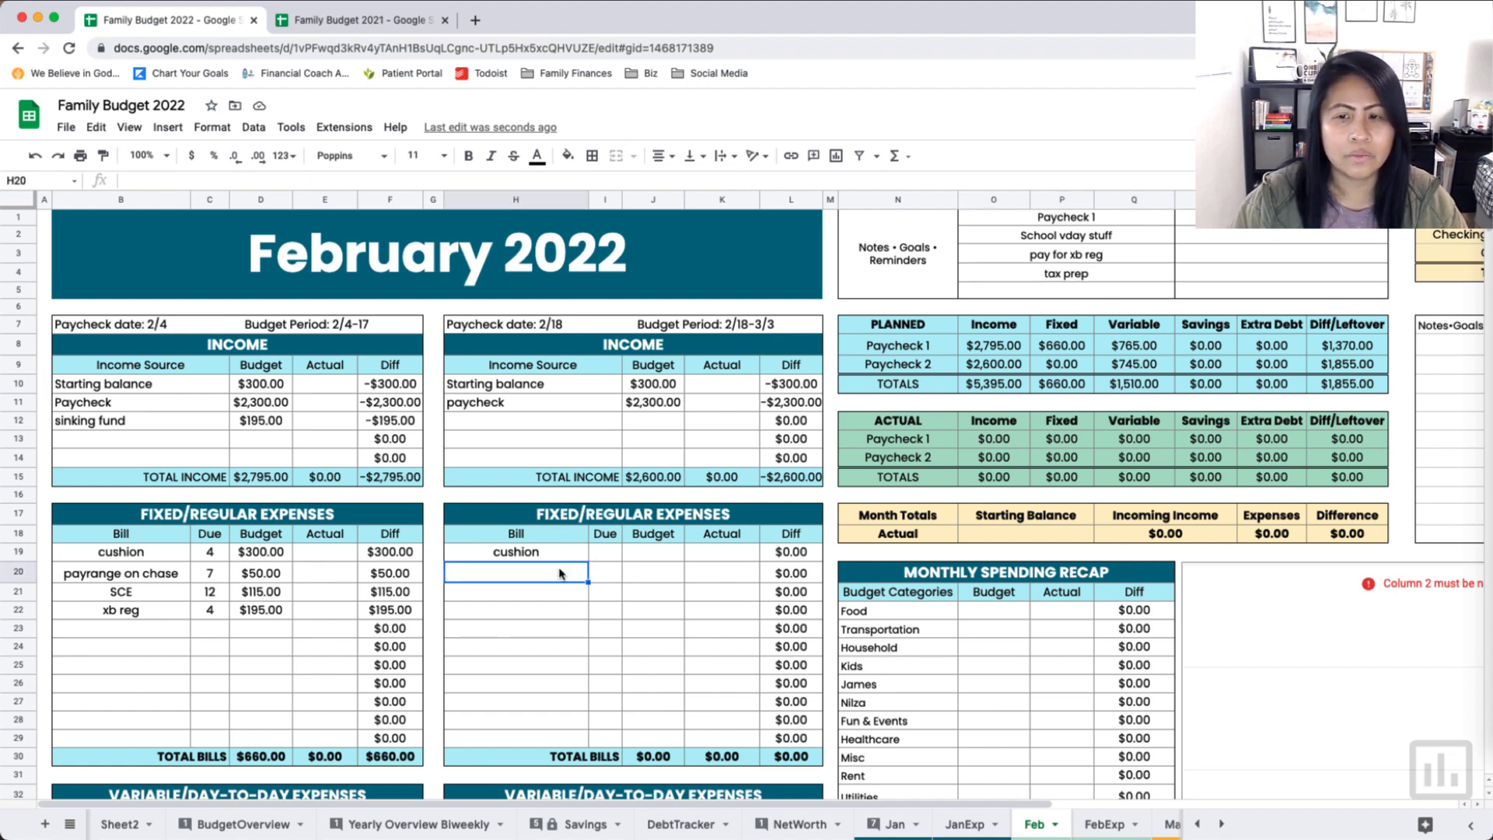
pyautogui.click(651, 559)
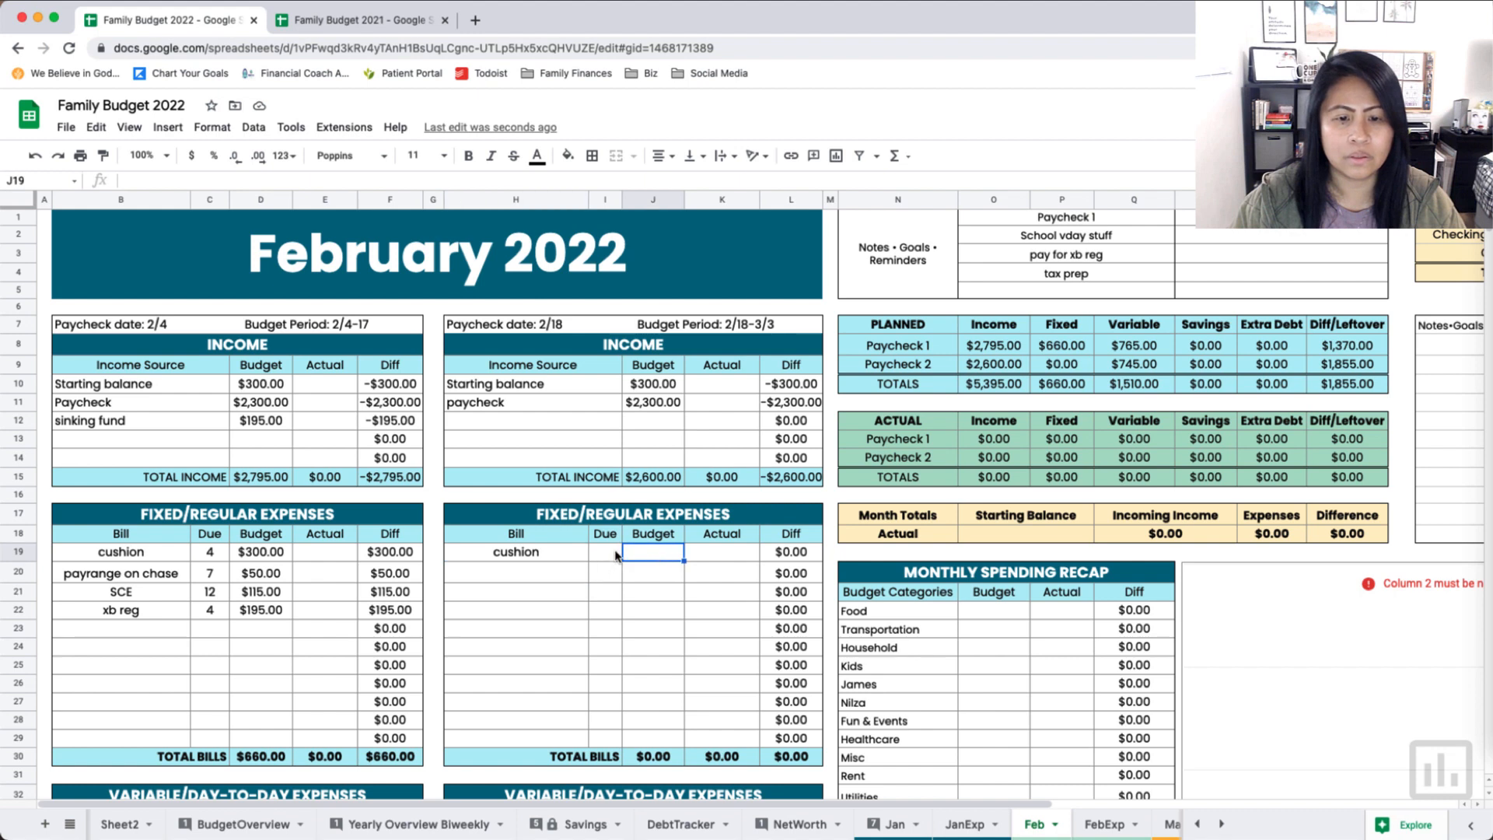
pyautogui.click(616, 554)
pyautogui.write('18')
pyautogui.press('Tab')
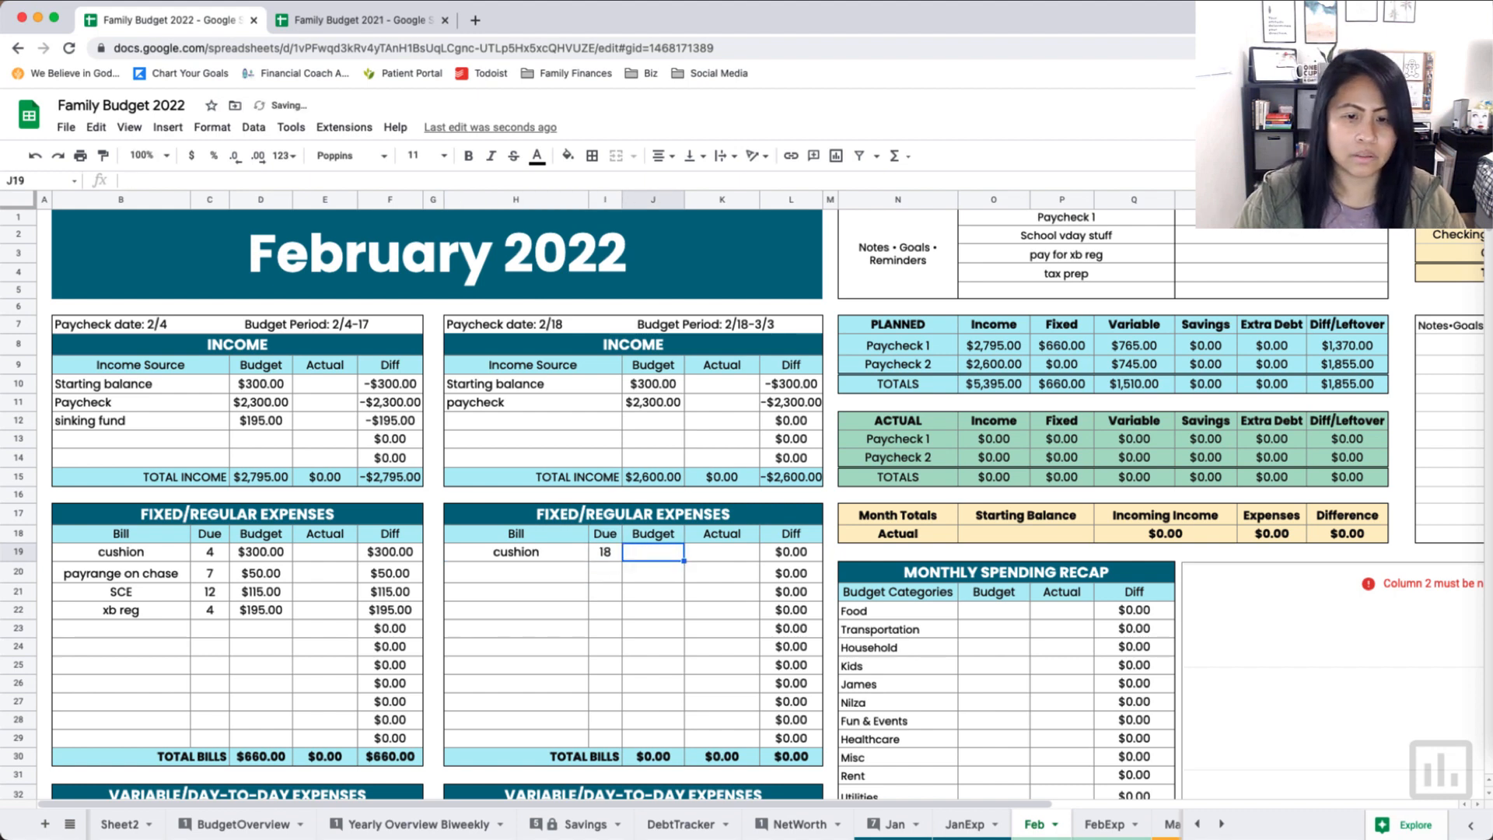
pyautogui.write('300')
pyautogui.press('Return')
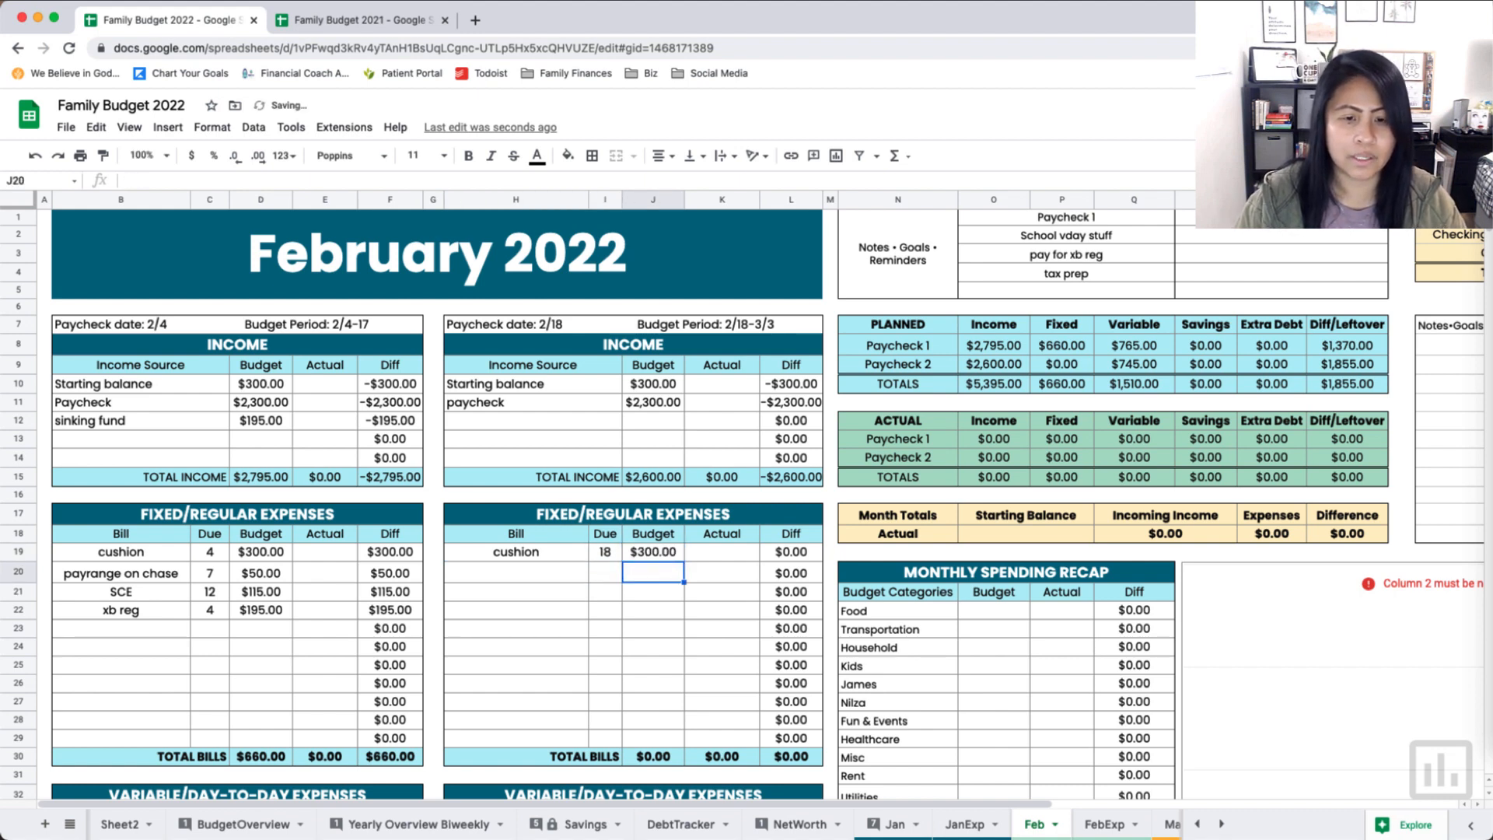
# Step: Add a "life insurance" bill to the second paycheck's fixed expenses, due on the 18th with a budget of 118
pyautogui.click(516, 572)
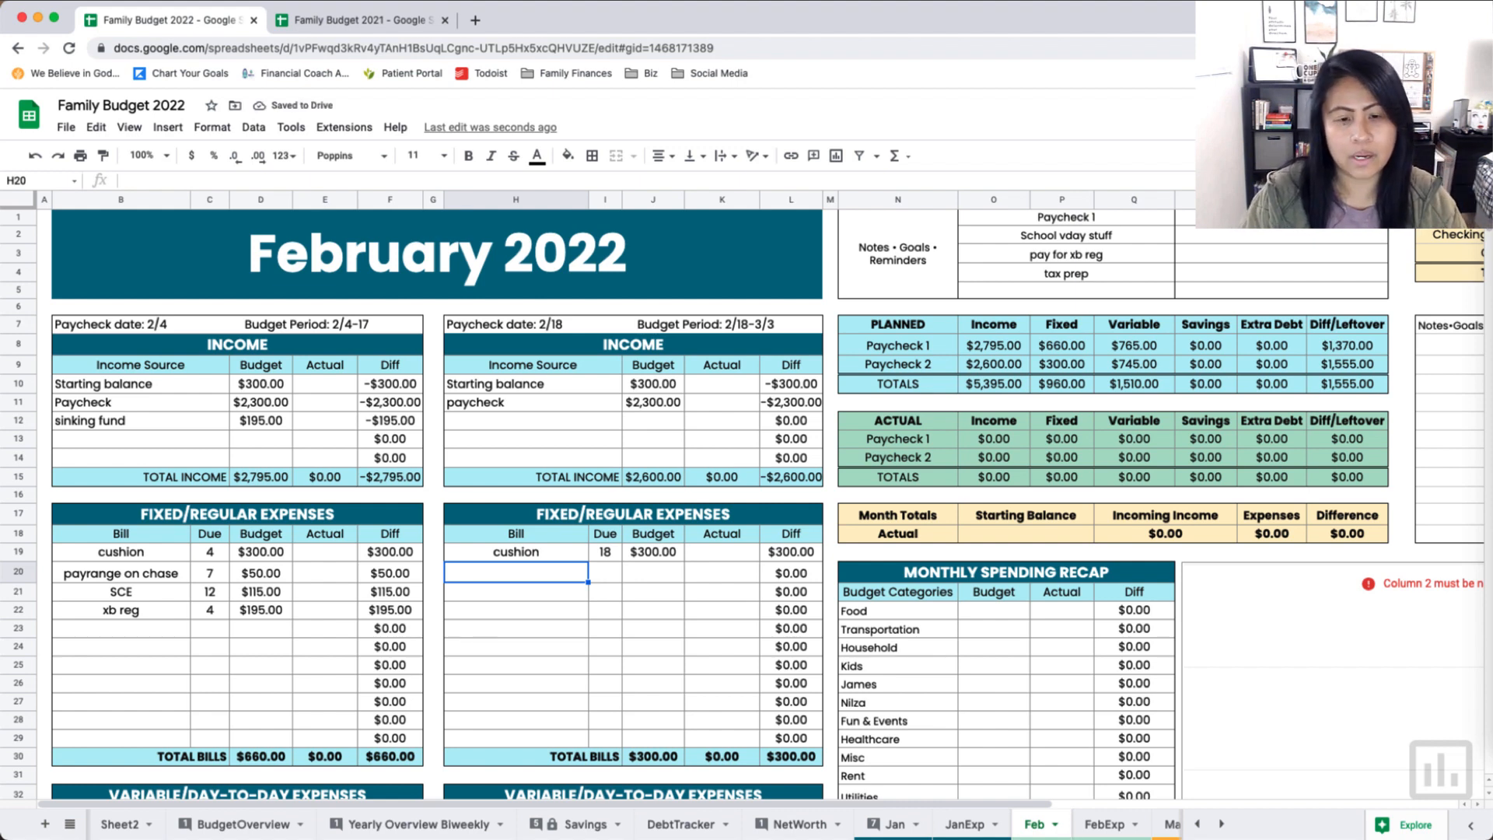
pyautogui.write('life insurance')
pyautogui.press('Tab')
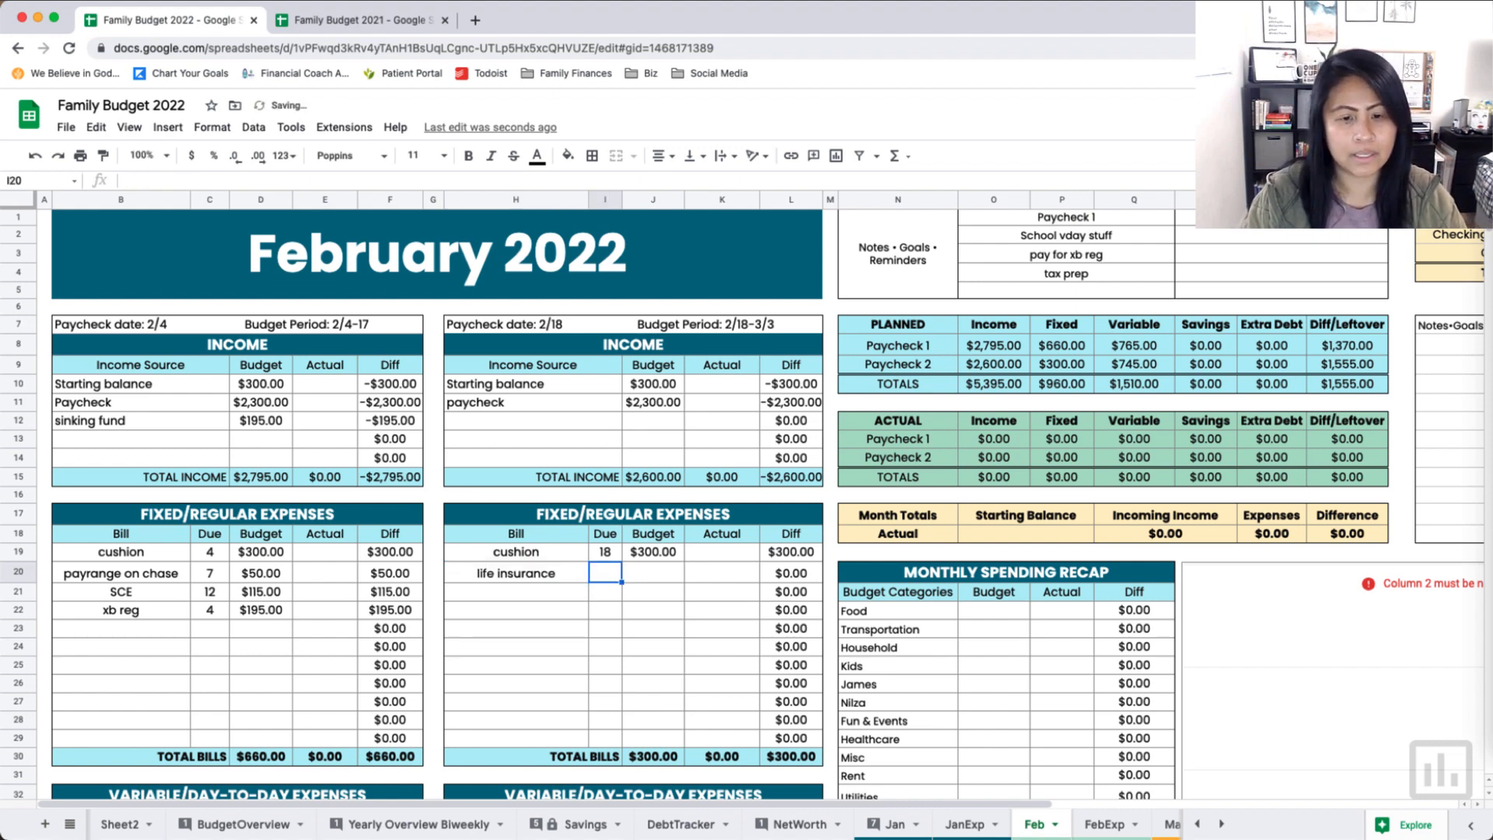
pyautogui.write('18')
pyautogui.press('Tab')
pyautogui.write('118')
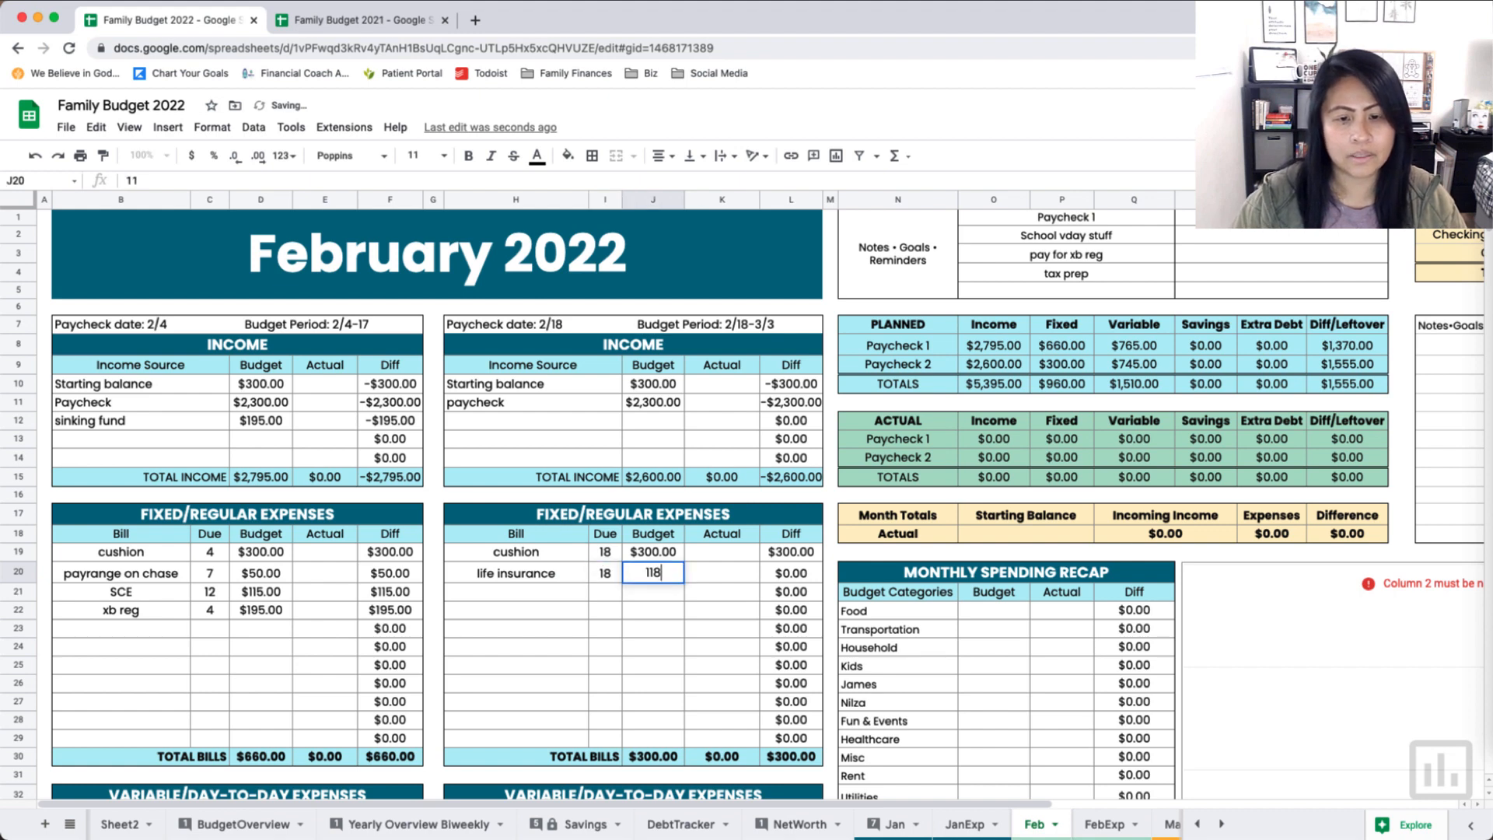
pyautogui.press('Return')
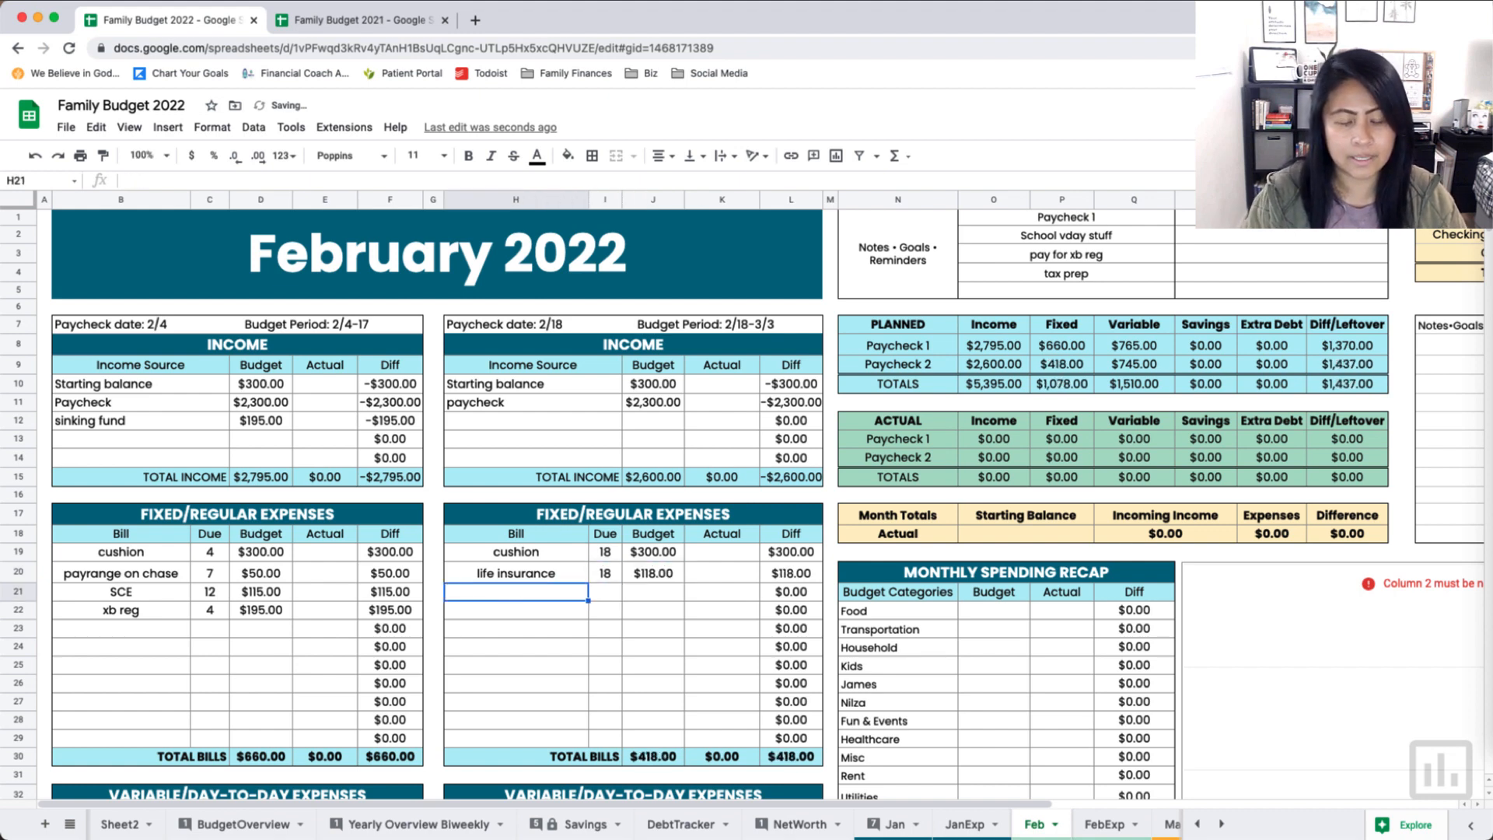
# Step: Add a "netflix" bill to the second paycheck's fixed expenses, due on the 19th with a budget of 18
pyautogui.write('netflix')
pyautogui.press('Tab')
pyautogui.write('1')
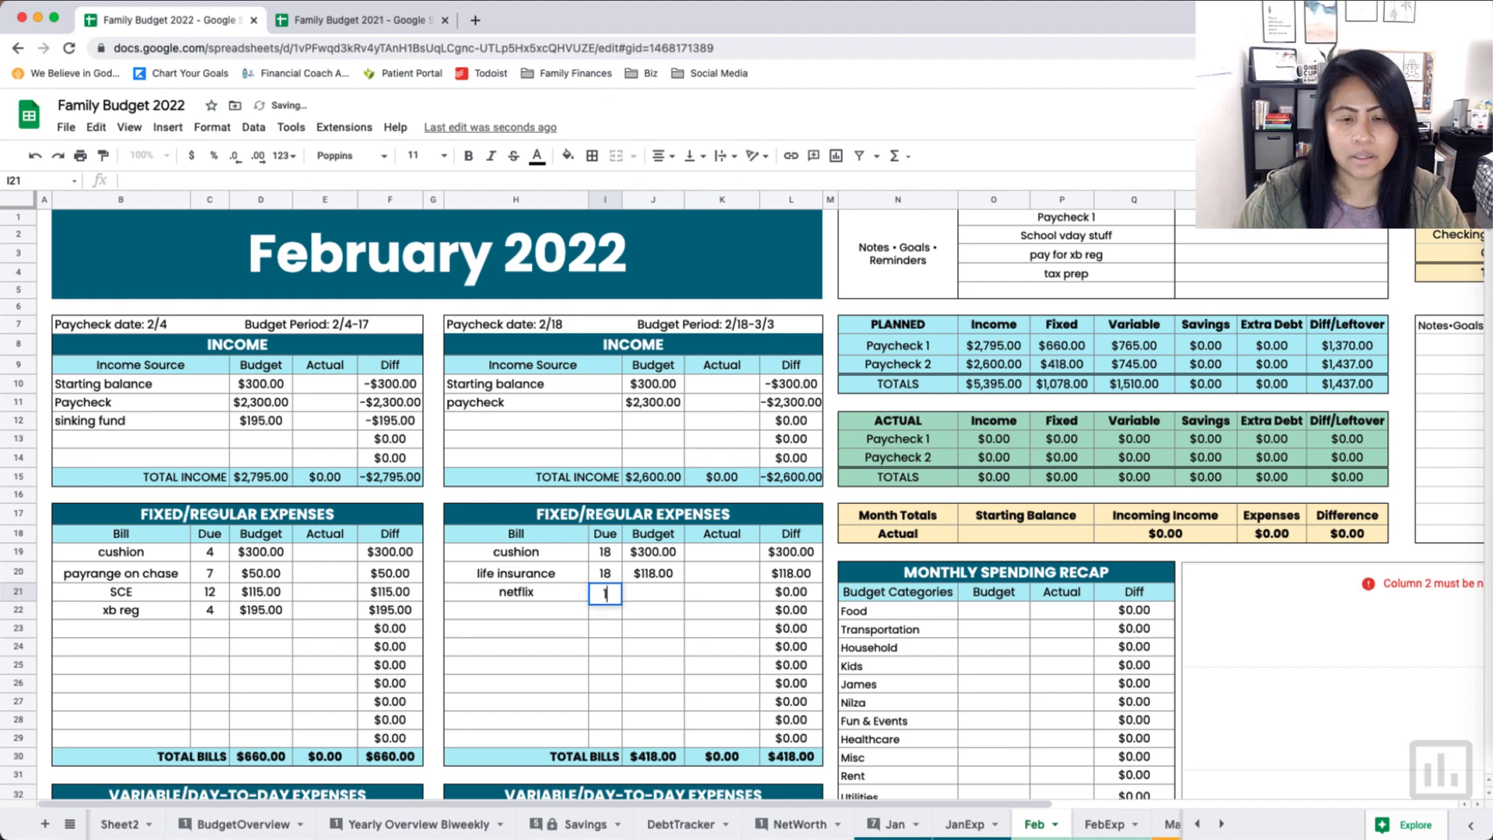
pyautogui.write('9')
pyautogui.press('Tab')
pyautogui.write('17.9')
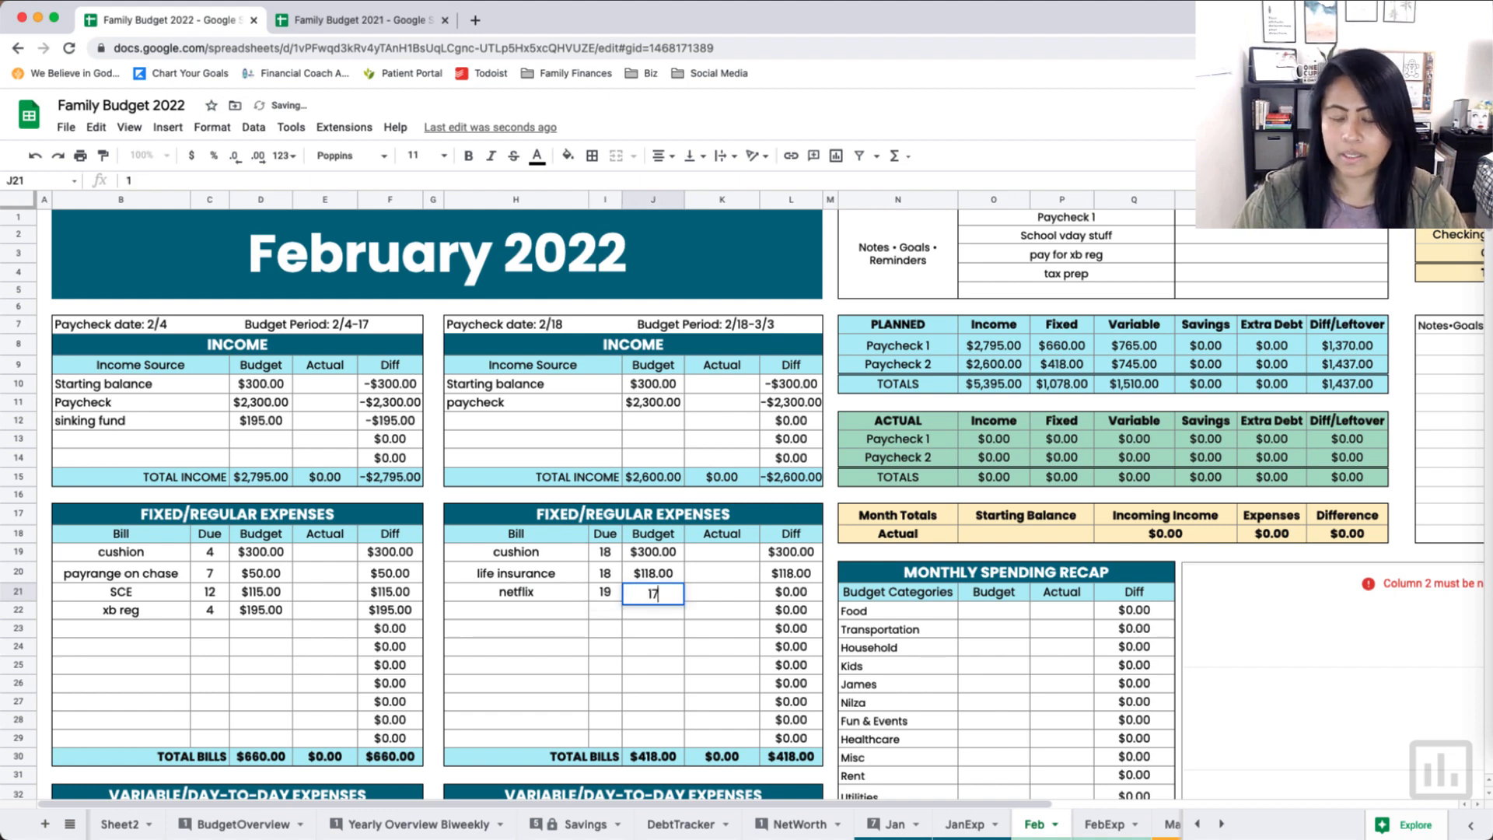
pyautogui.press('BackSpace')
pyautogui.press('BackSpace')
pyautogui.press('BackSpace')
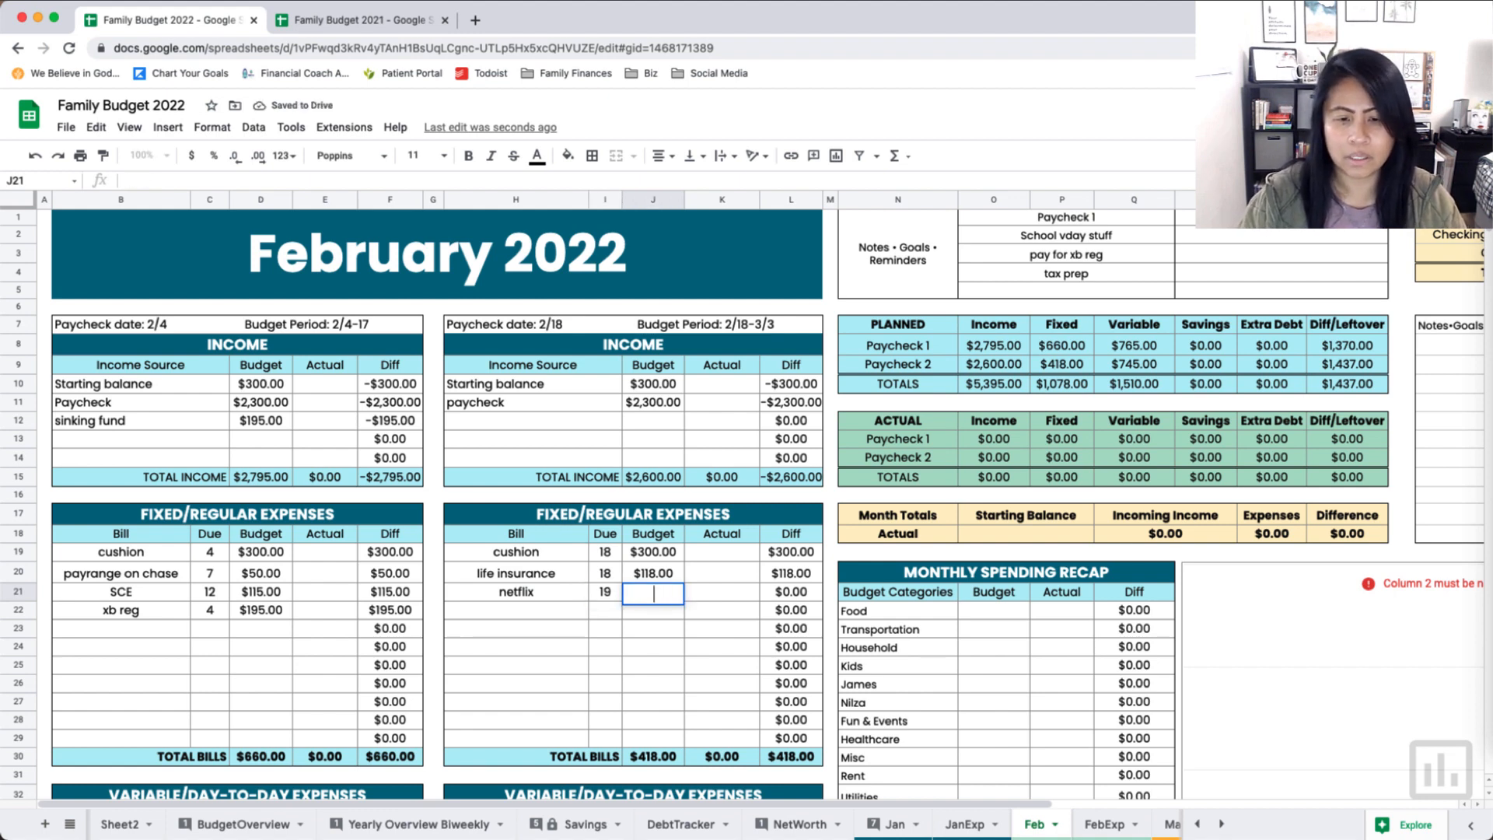
pyautogui.write('8')
pyautogui.press('Return')
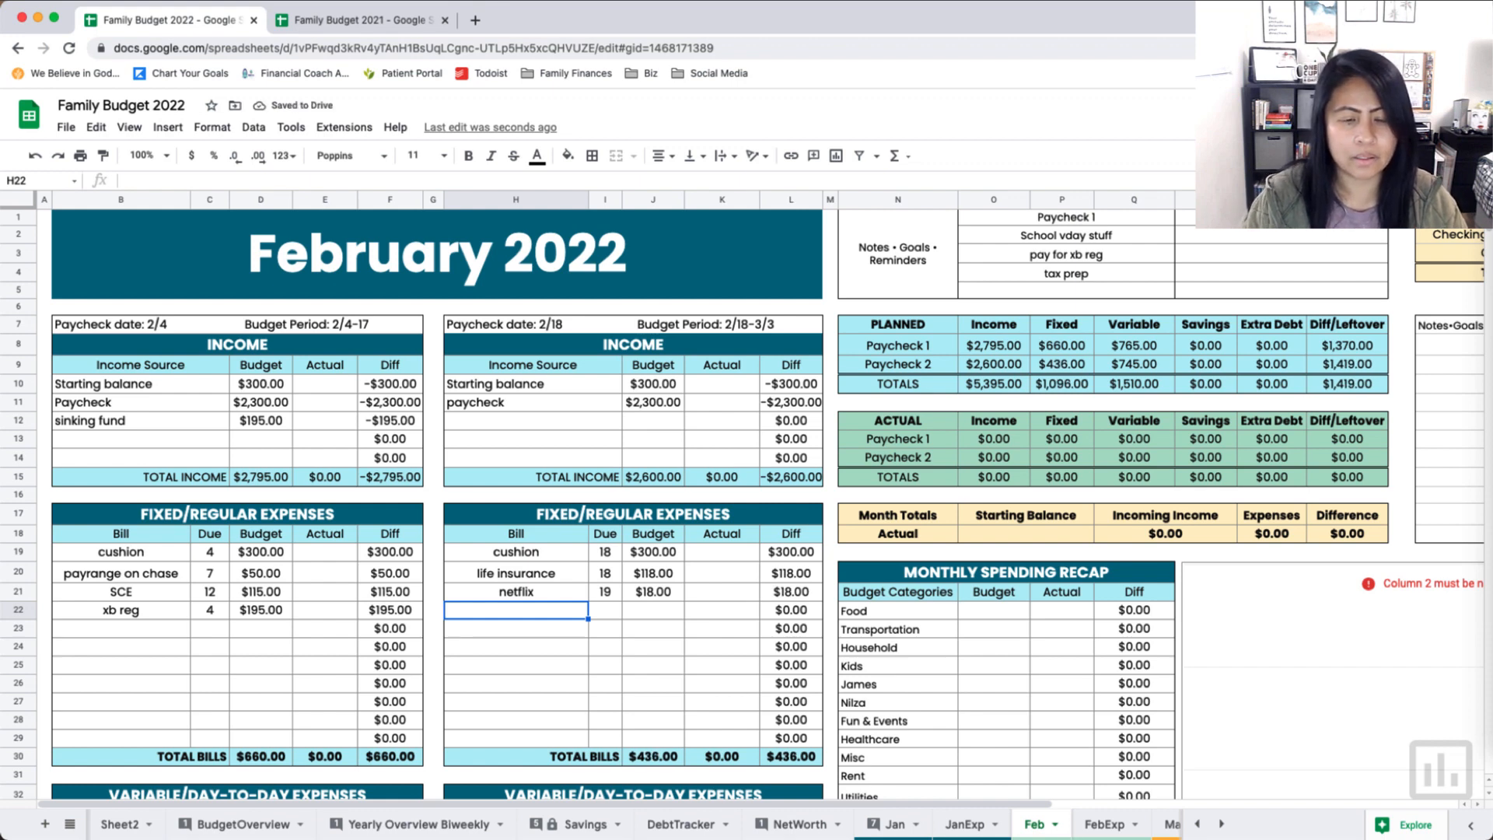
# Step: Add another "life insurance" bill below netflix, due on the 21st with a budget of 92
pyautogui.write('life insuran')
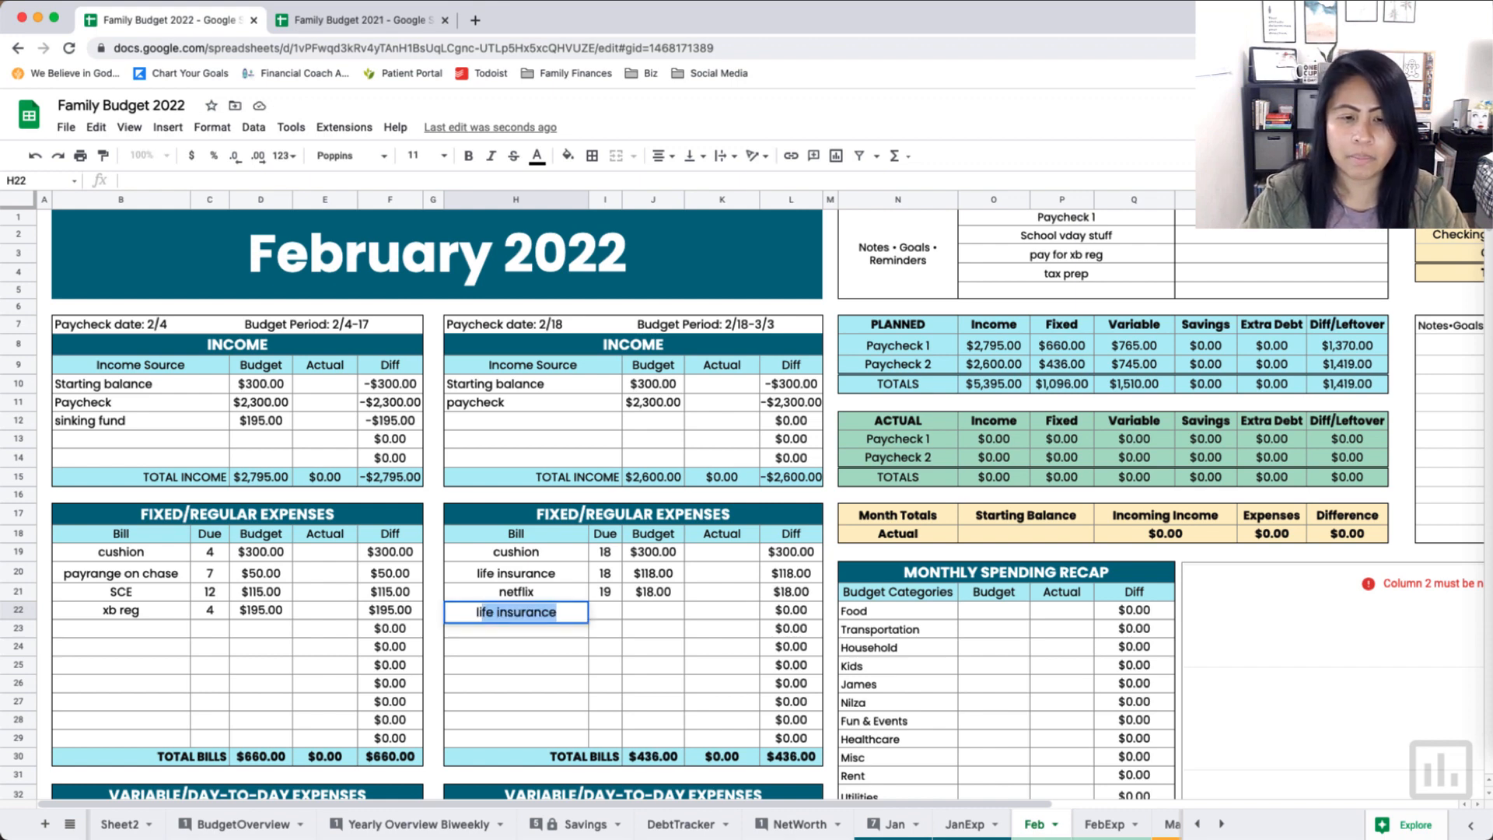
pyautogui.write('ce')
pyautogui.press('Tab')
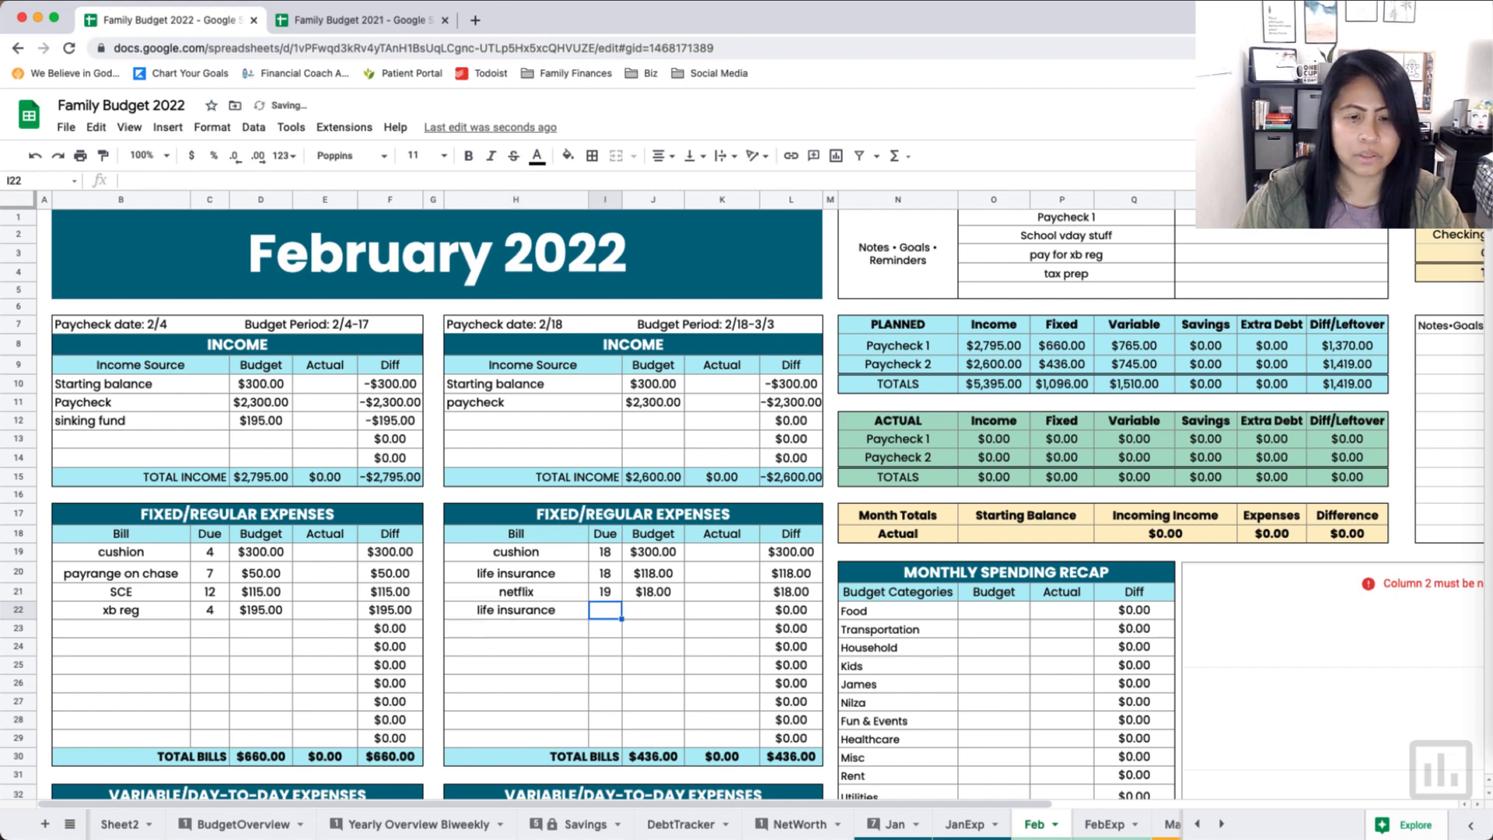
pyautogui.write('21')
pyautogui.press('Tab')
pyautogui.write('92')
pyautogui.press('Return')
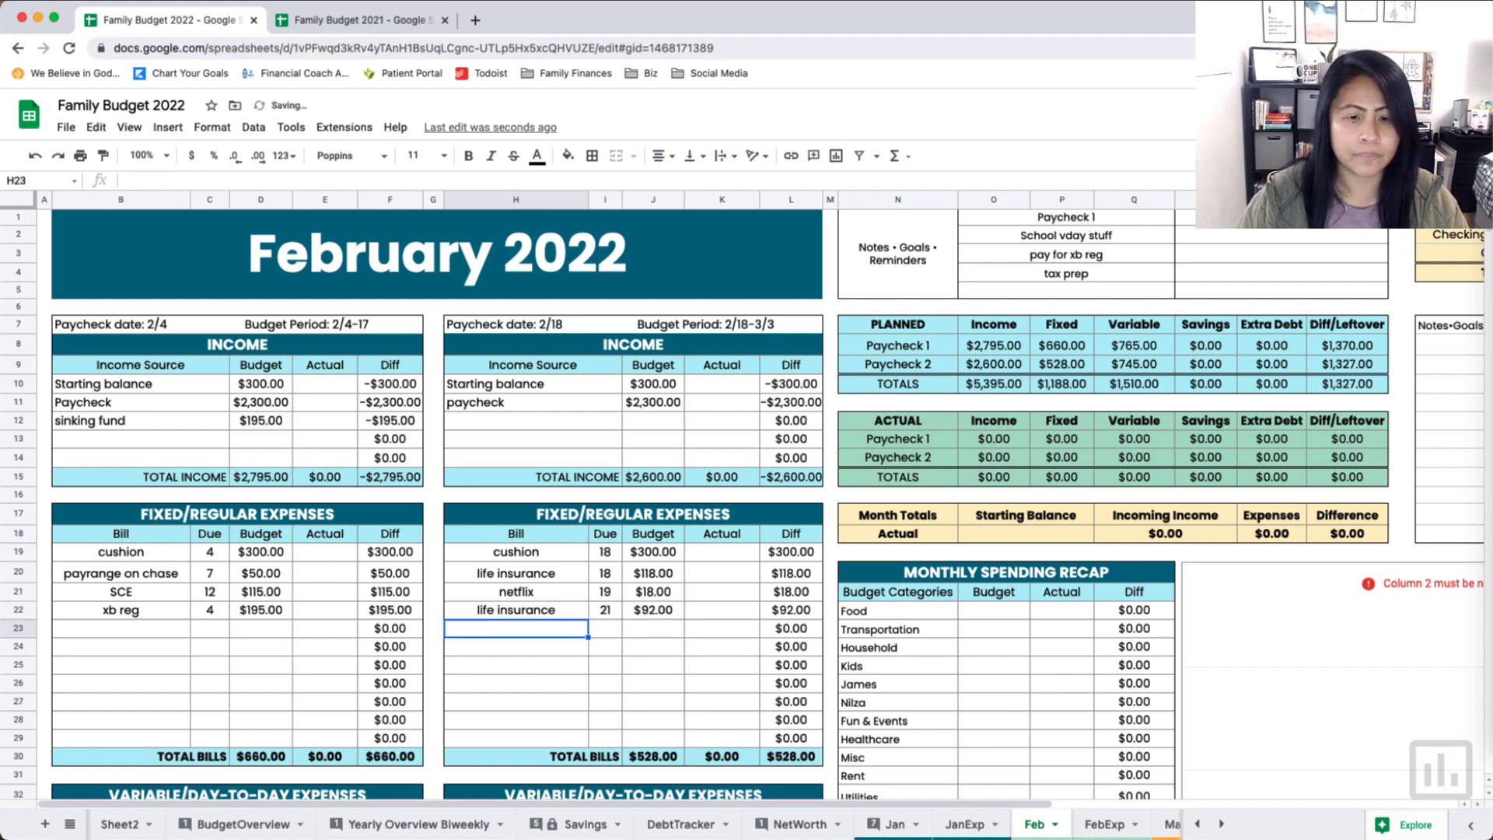
# Step: Add a "cell phone" bill to the second paycheck's fixed expenses, due on the 23rd with a budget of 380
pyautogui.write('c')
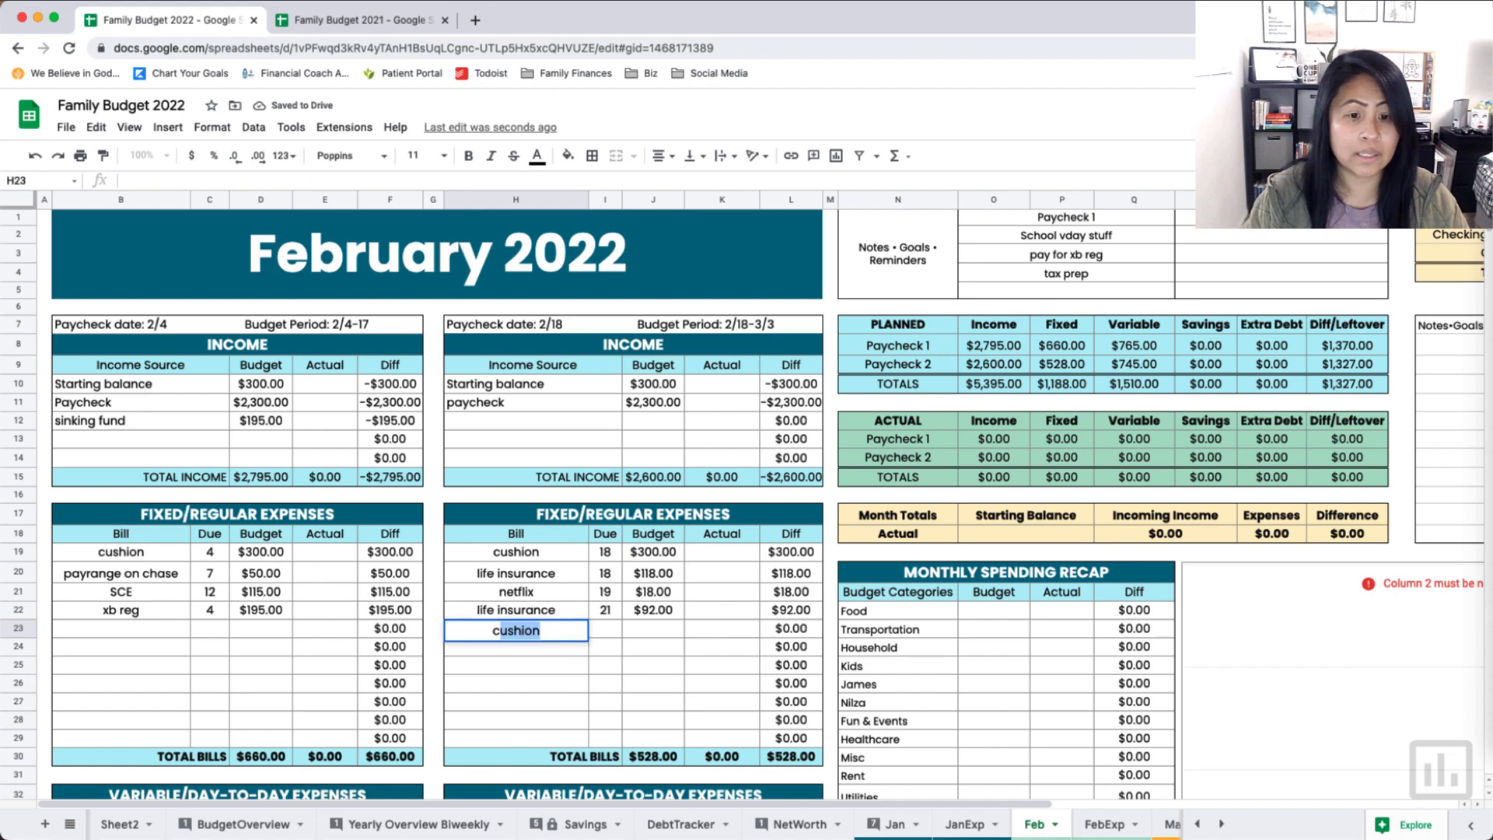
pyautogui.write('ell phone')
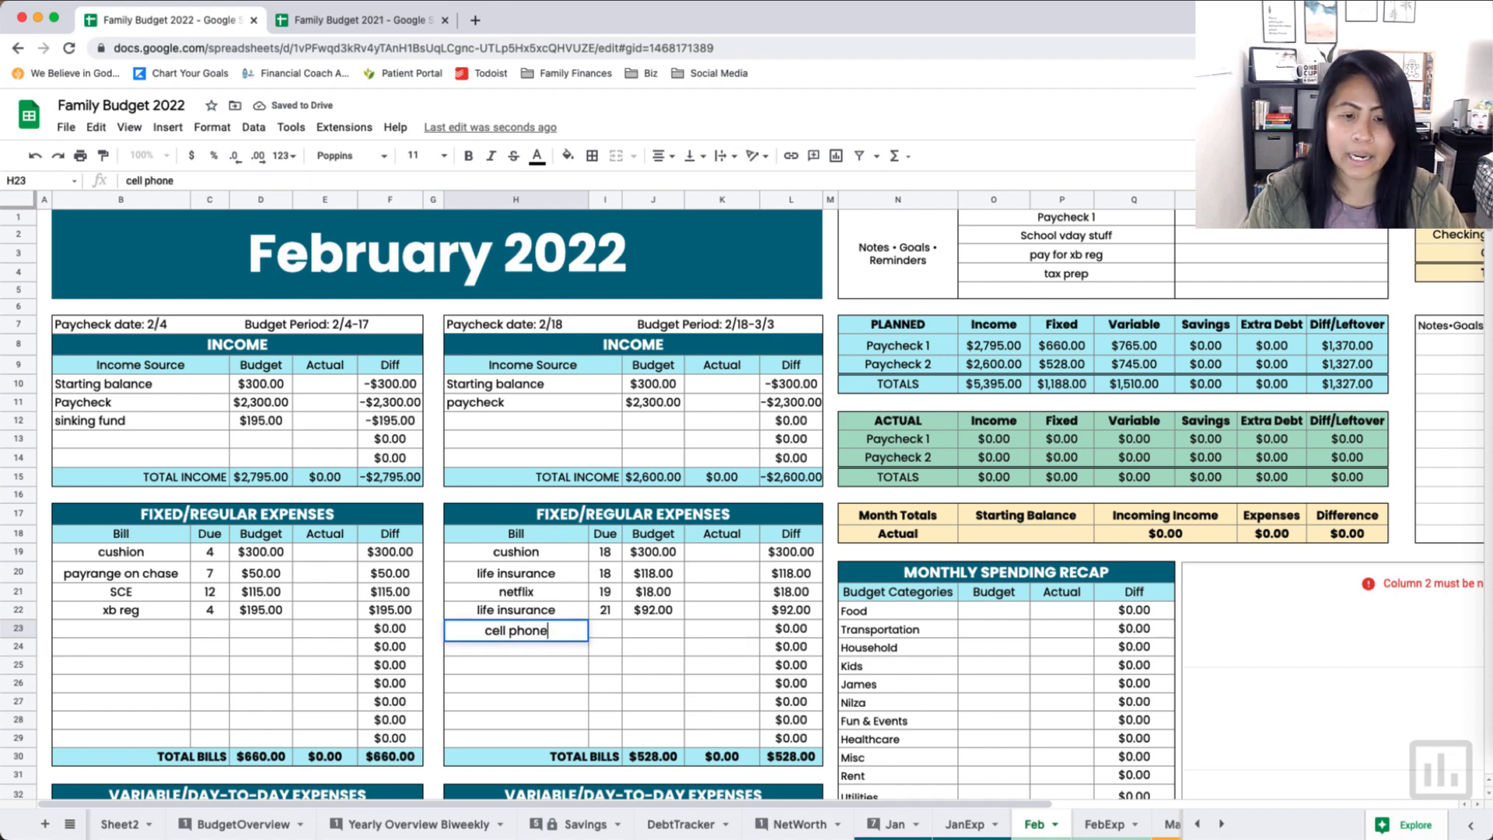
pyautogui.press('Tab')
pyautogui.write('23')
pyautogui.press('Tab')
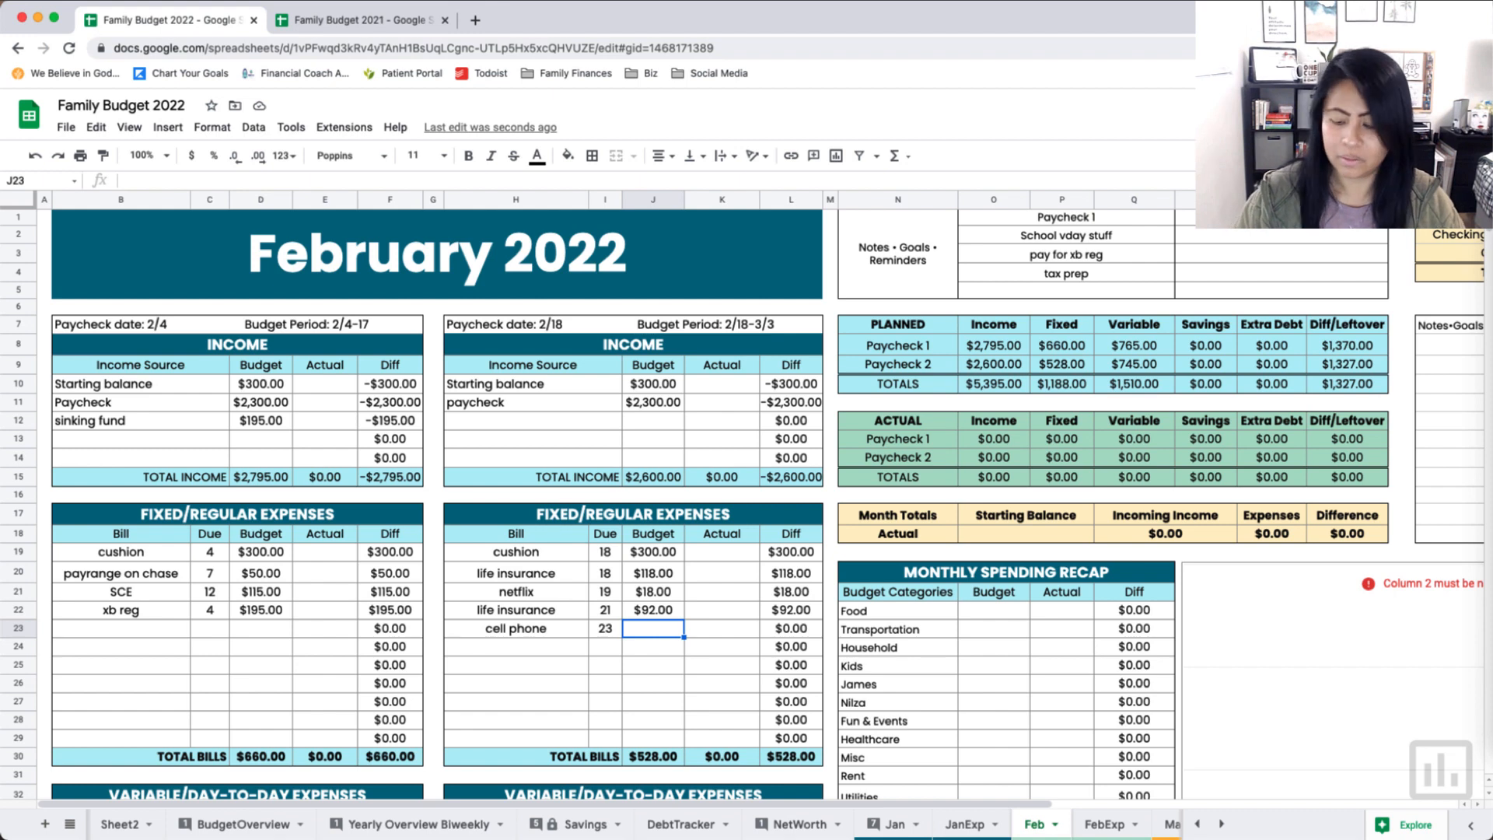
pyautogui.write('380')
pyautogui.press('Return')
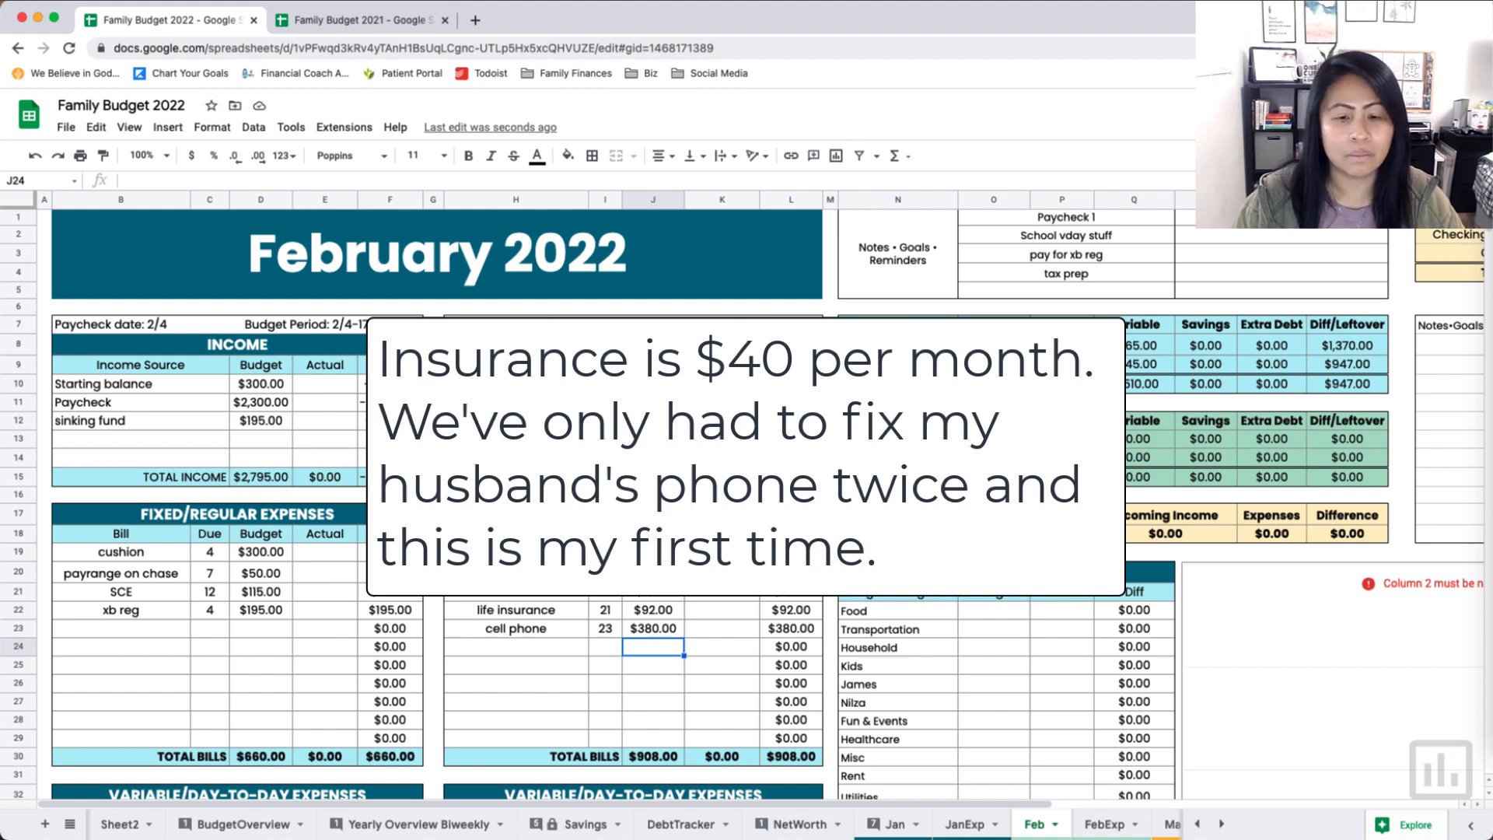
# Step: Add an "internet cap" bill below the cell phone bill, due on the 21st with a budget of 80
pyautogui.click(484, 653)
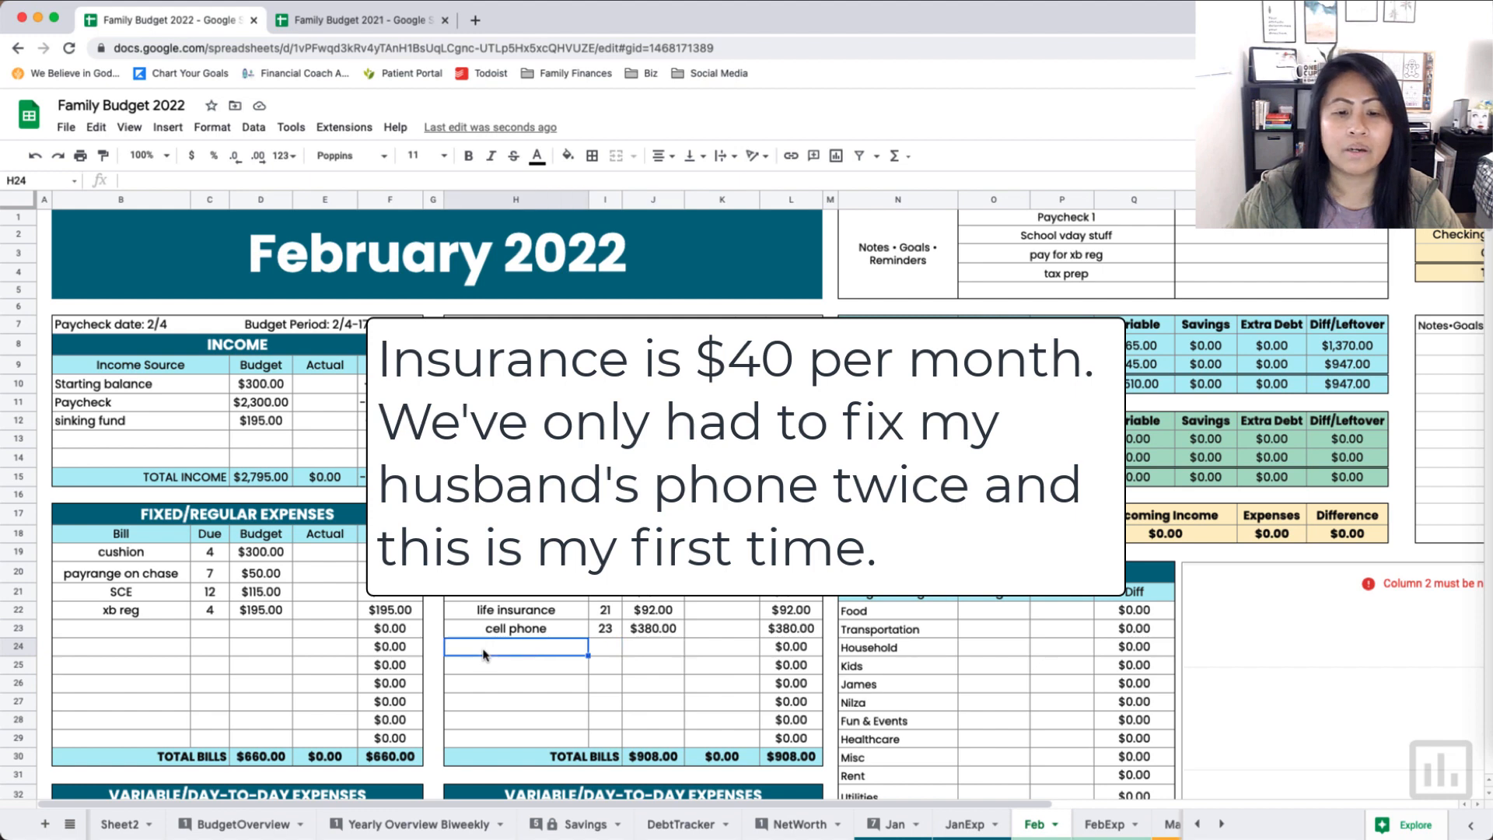
pyautogui.scroll(-1, 606, 661)
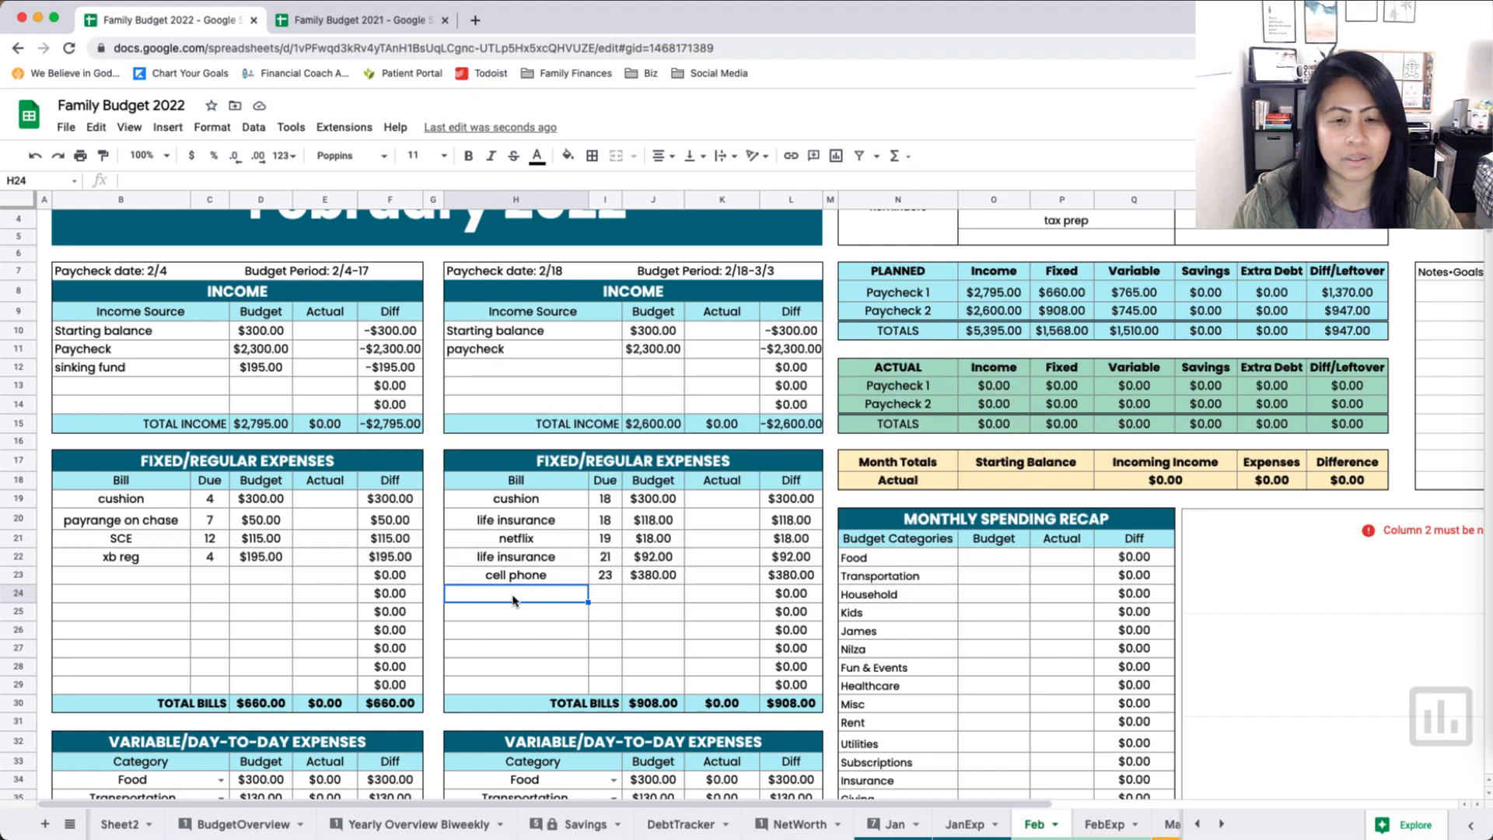
pyautogui.write('intere')
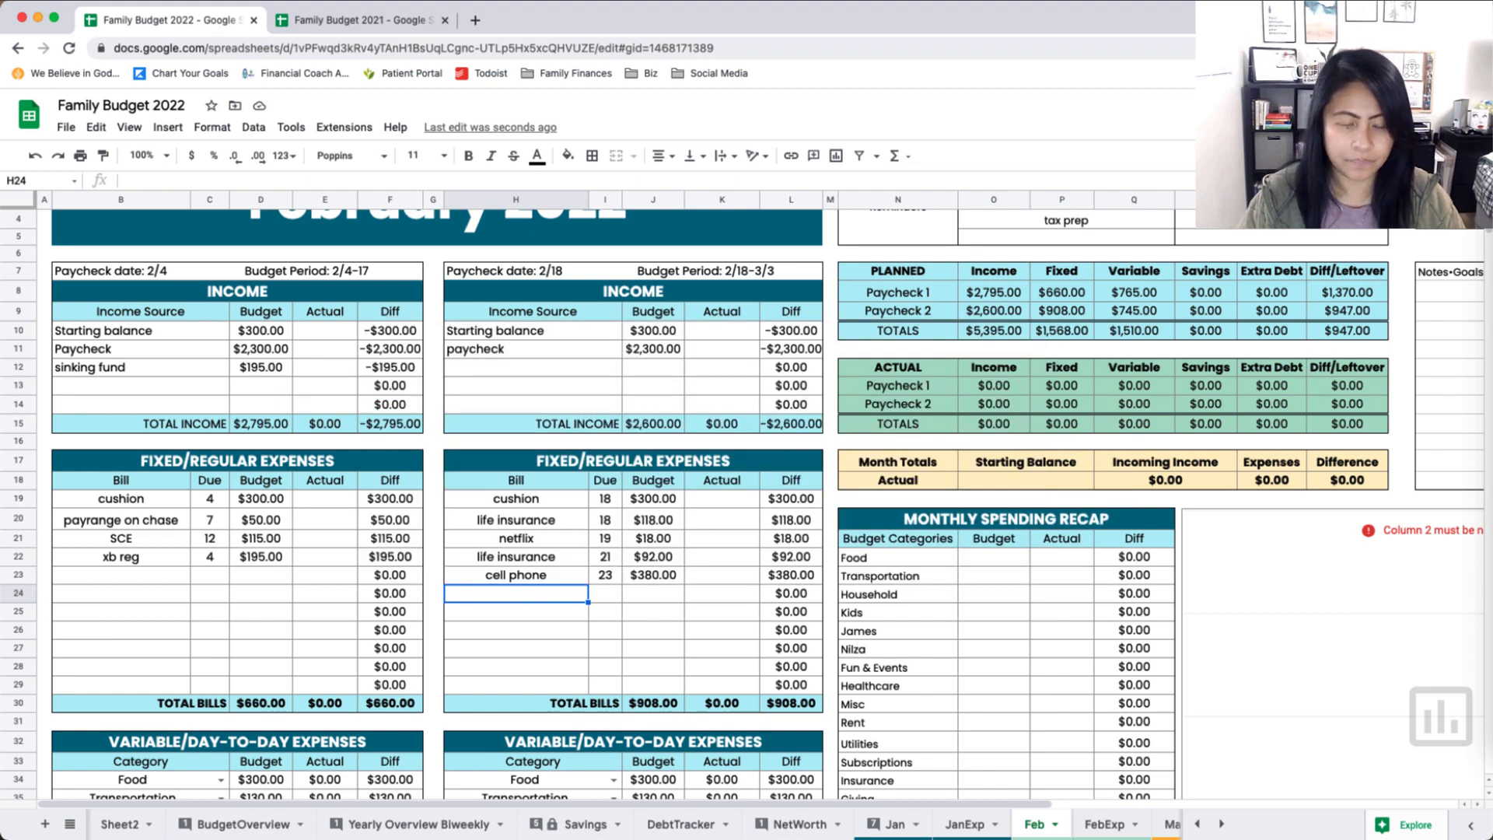
pyautogui.write('et cap')
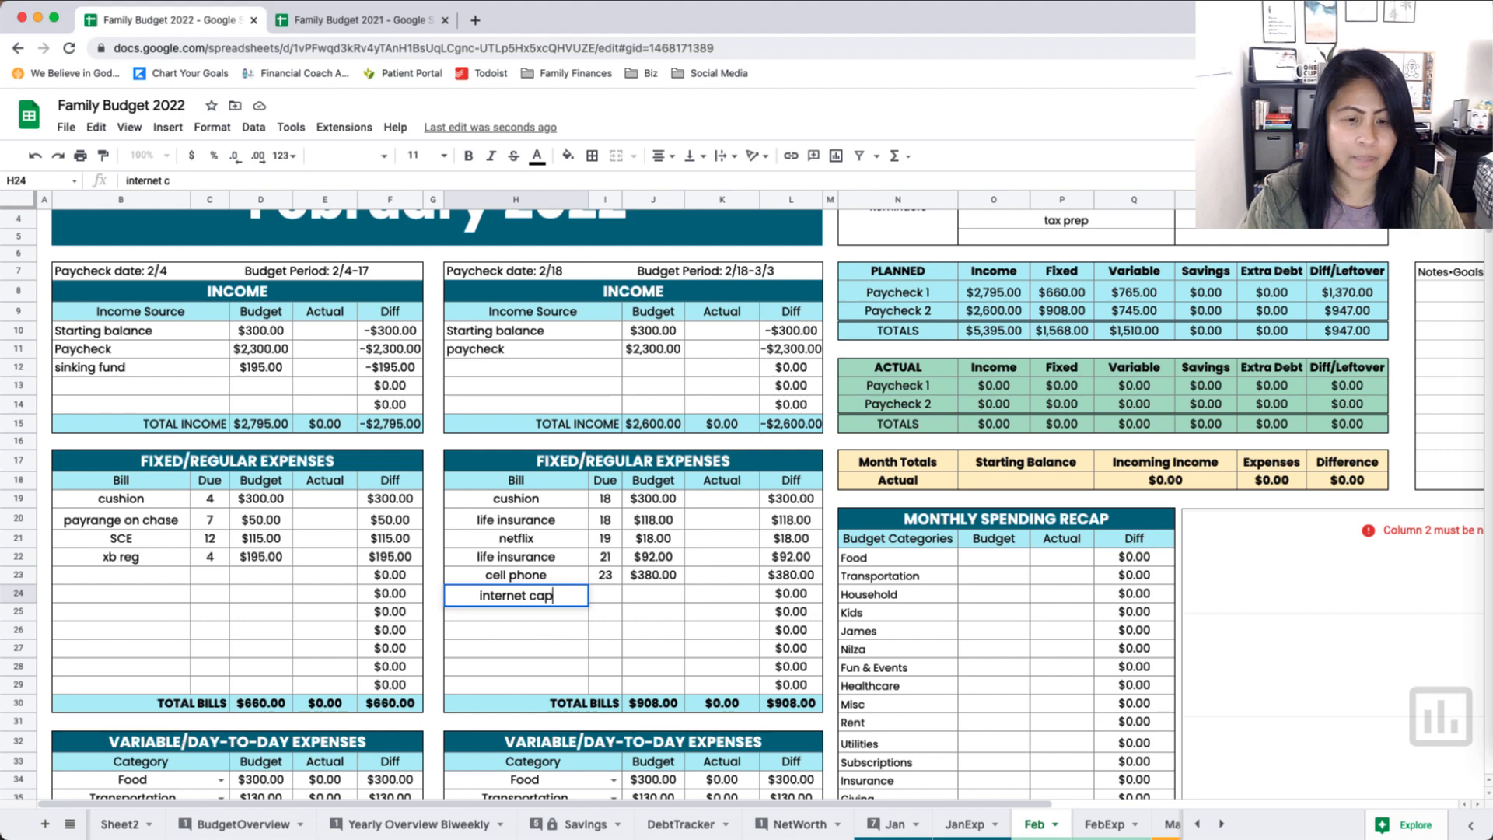
pyautogui.press('Tab')
pyautogui.write('21')
pyautogui.press('Tab')
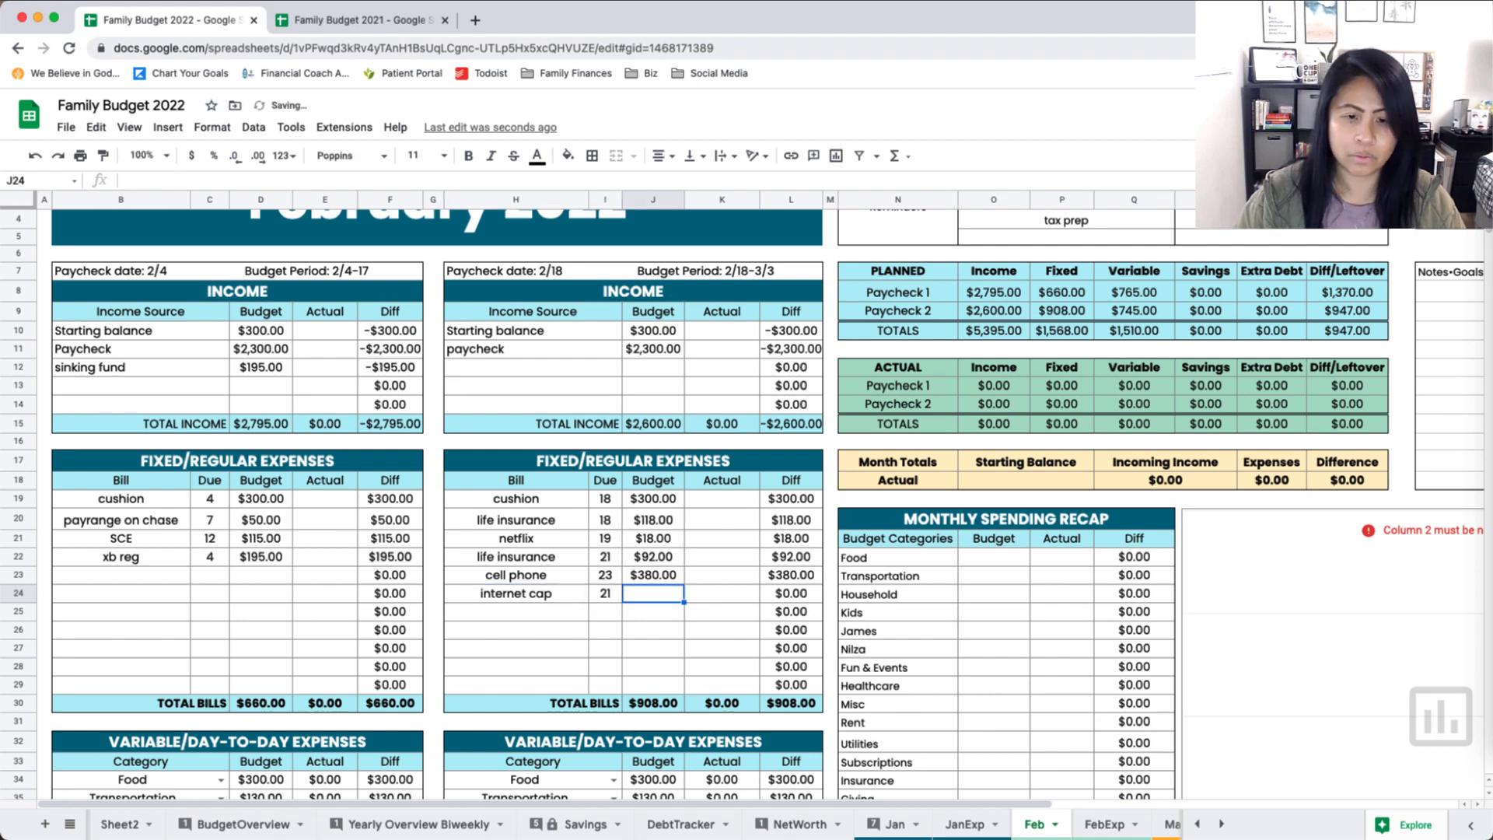
pyautogui.write('80')
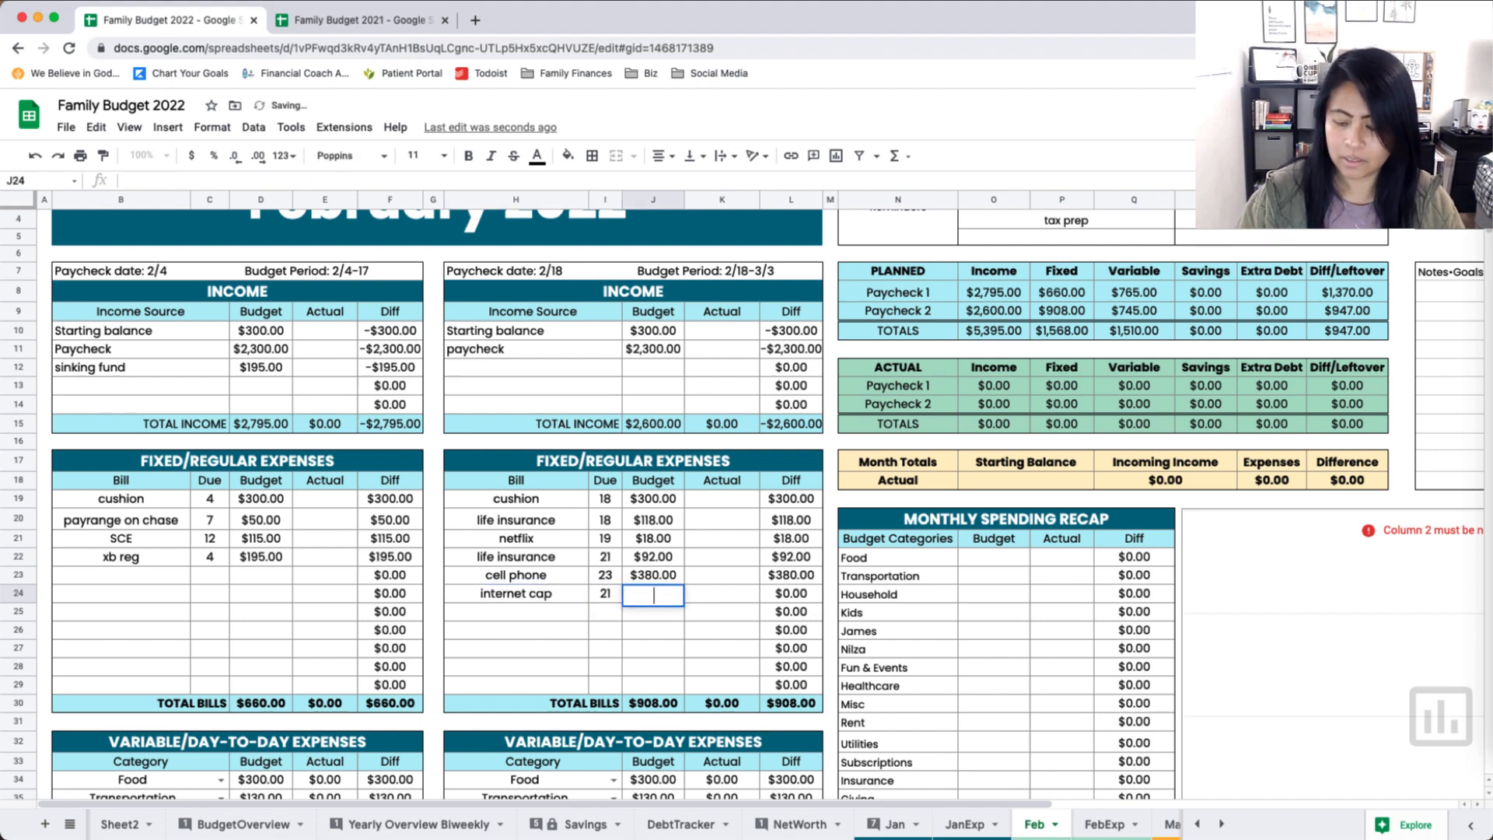
pyautogui.press('Return')
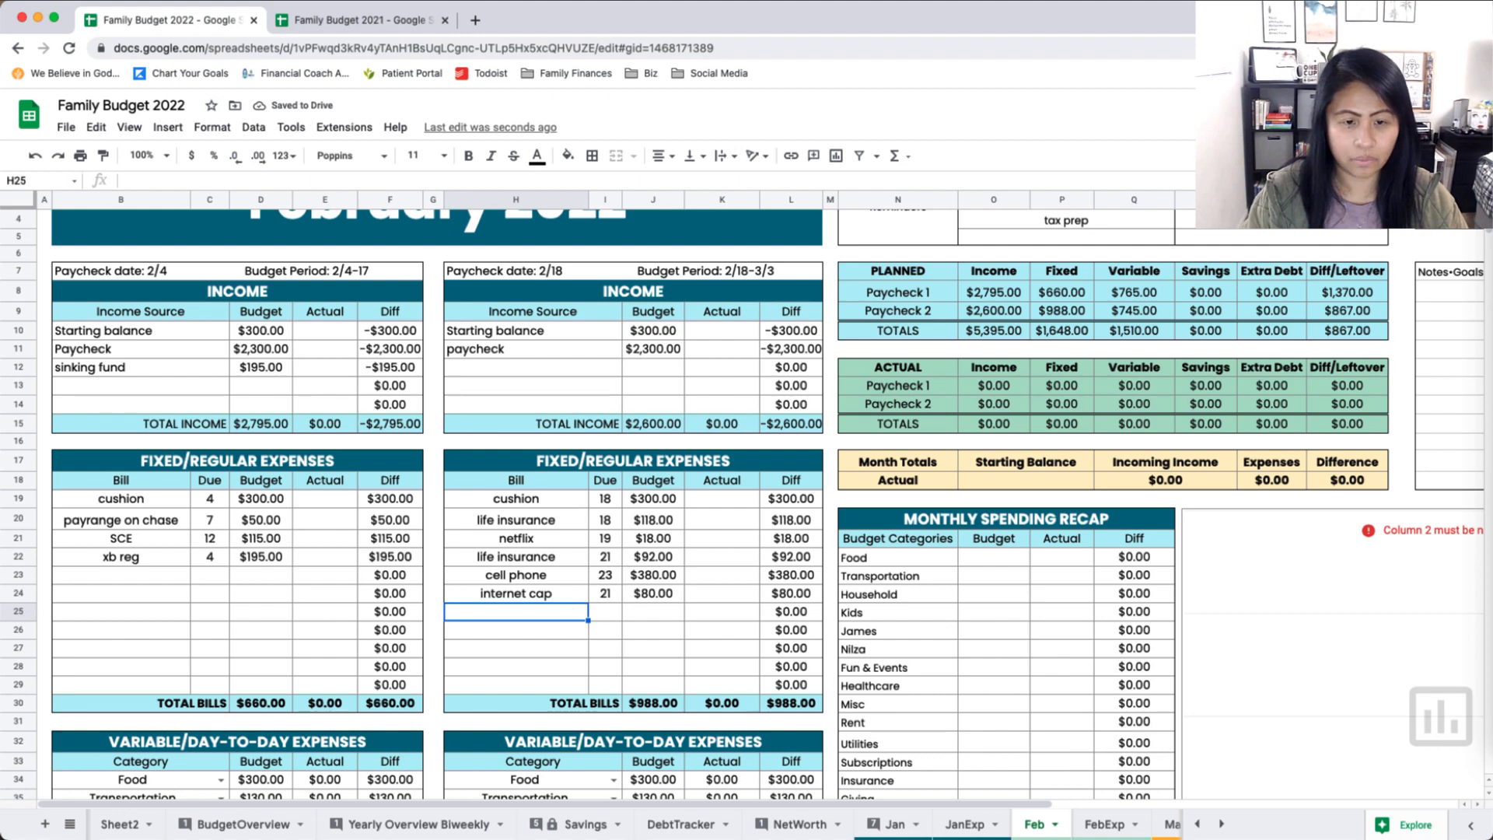
# Step: Add a "disney plus" bill to the second paycheck's fixed expenses, due on the 28th with a budget of 14
pyautogui.write('si')
pyautogui.press('BackSpace')
pyautogui.press('BackSpace')
pyautogui.write('disney ')
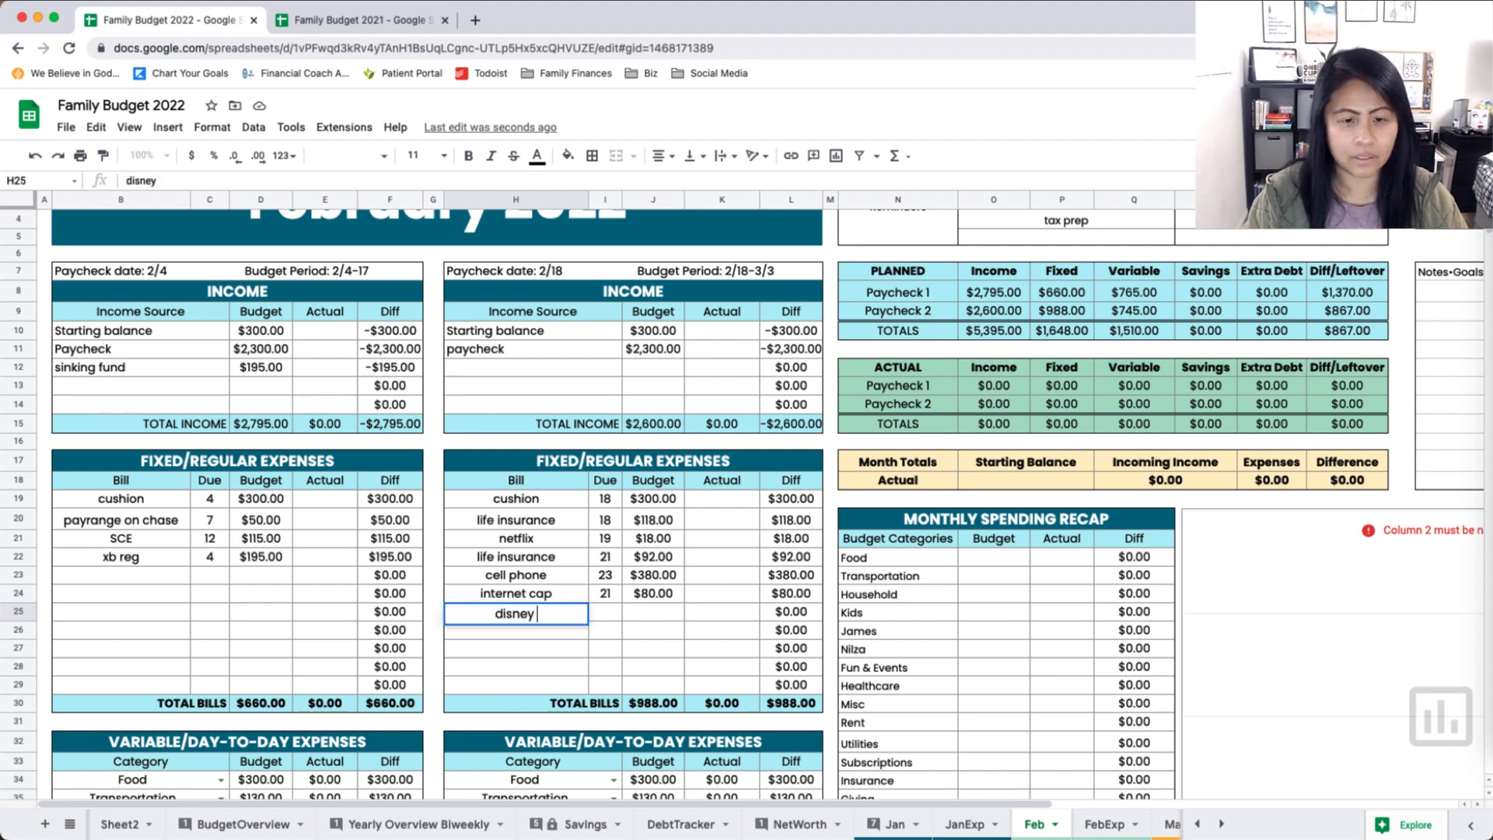
pyautogui.write('plus')
pyautogui.press('Tab')
pyautogui.write('28')
pyautogui.press('Tab')
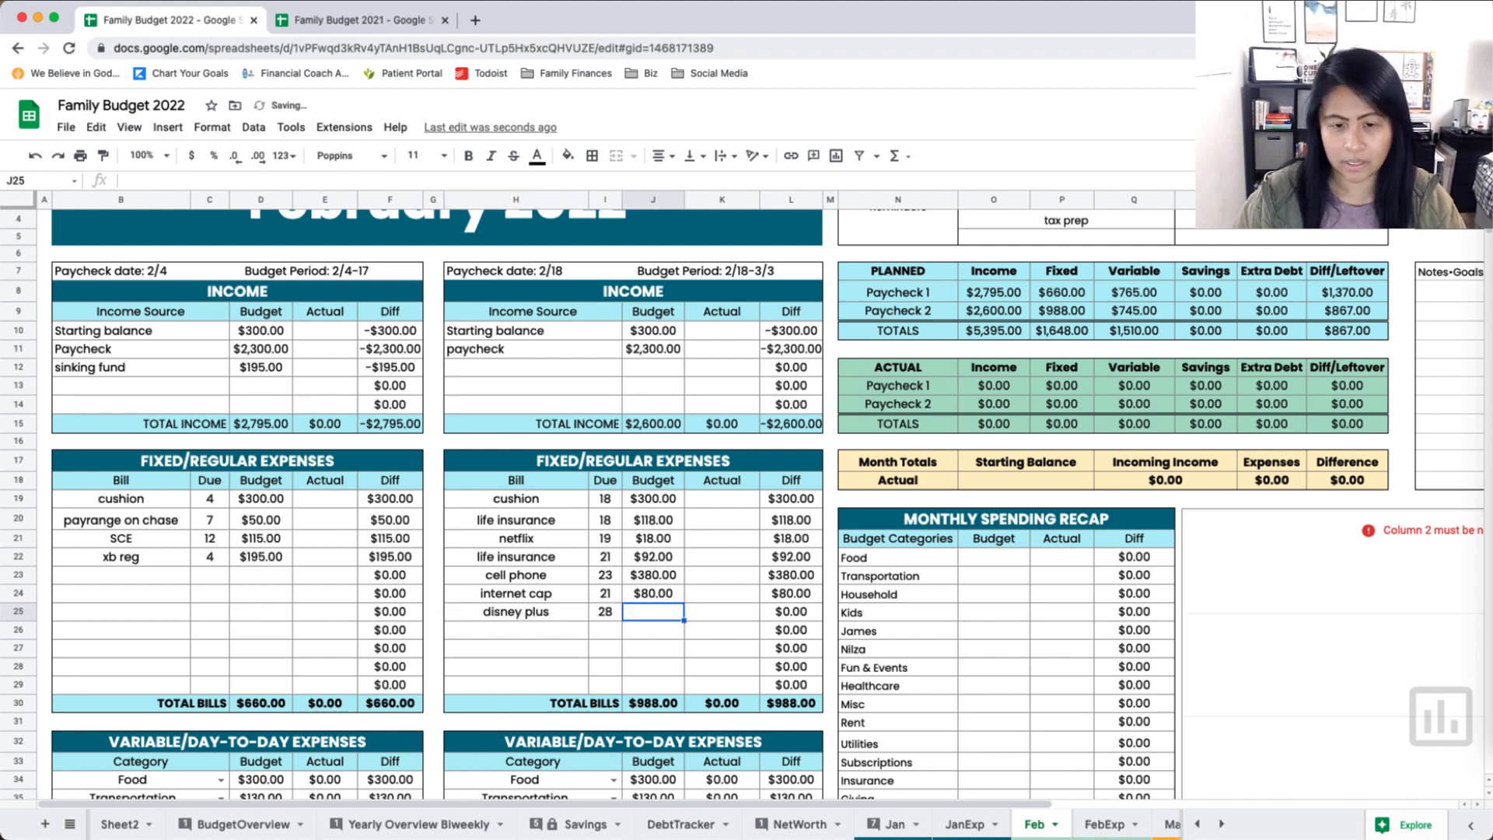
pyautogui.write('14')
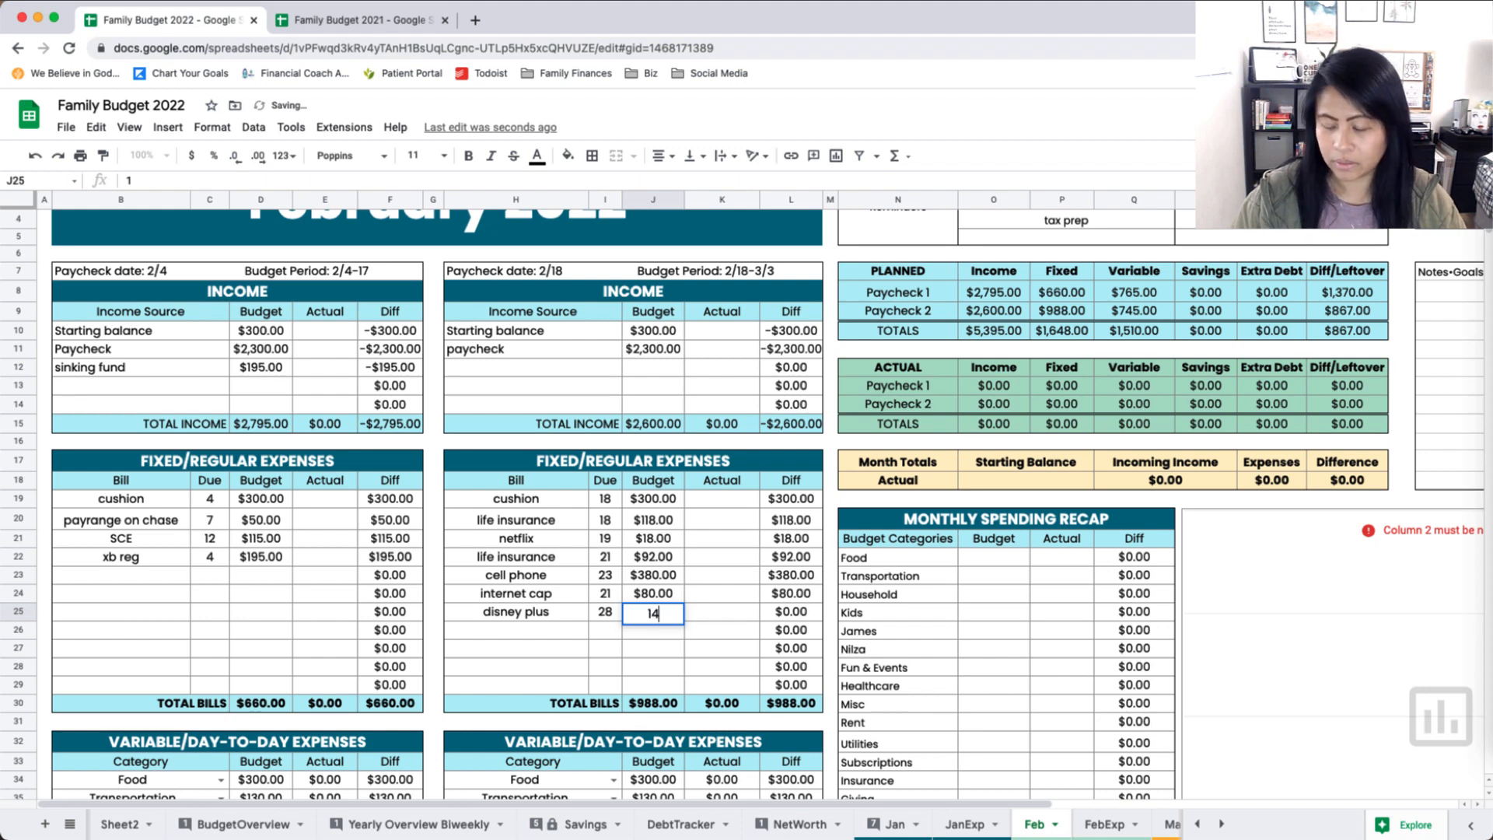
pyautogui.press('Return')
# Step: Add a "mercury" bill to the second paycheck's fixed expenses, due on the 30th with a budget of 120
pyautogui.write('mercury')
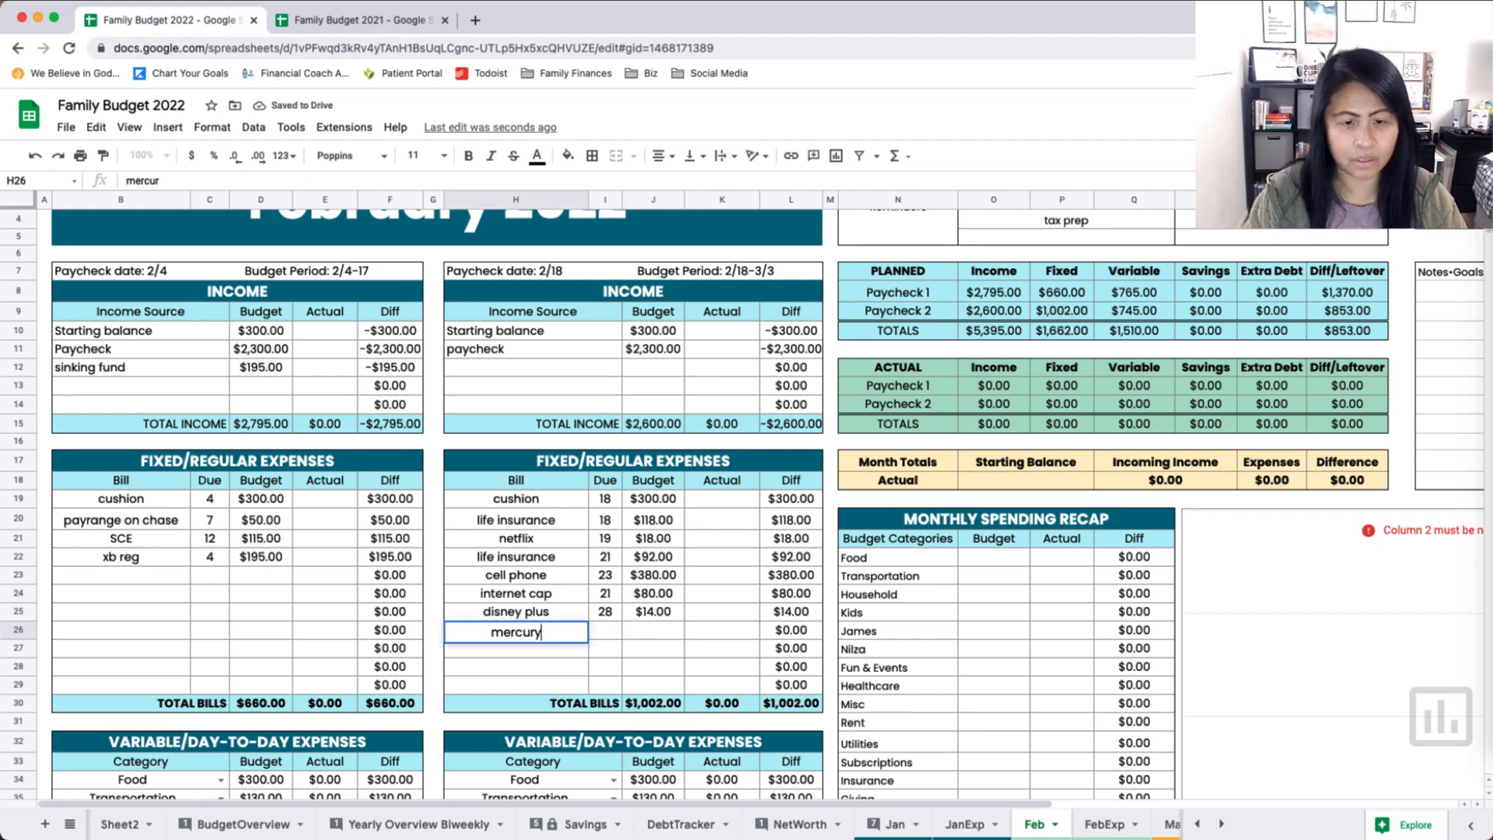
pyautogui.press('Tab')
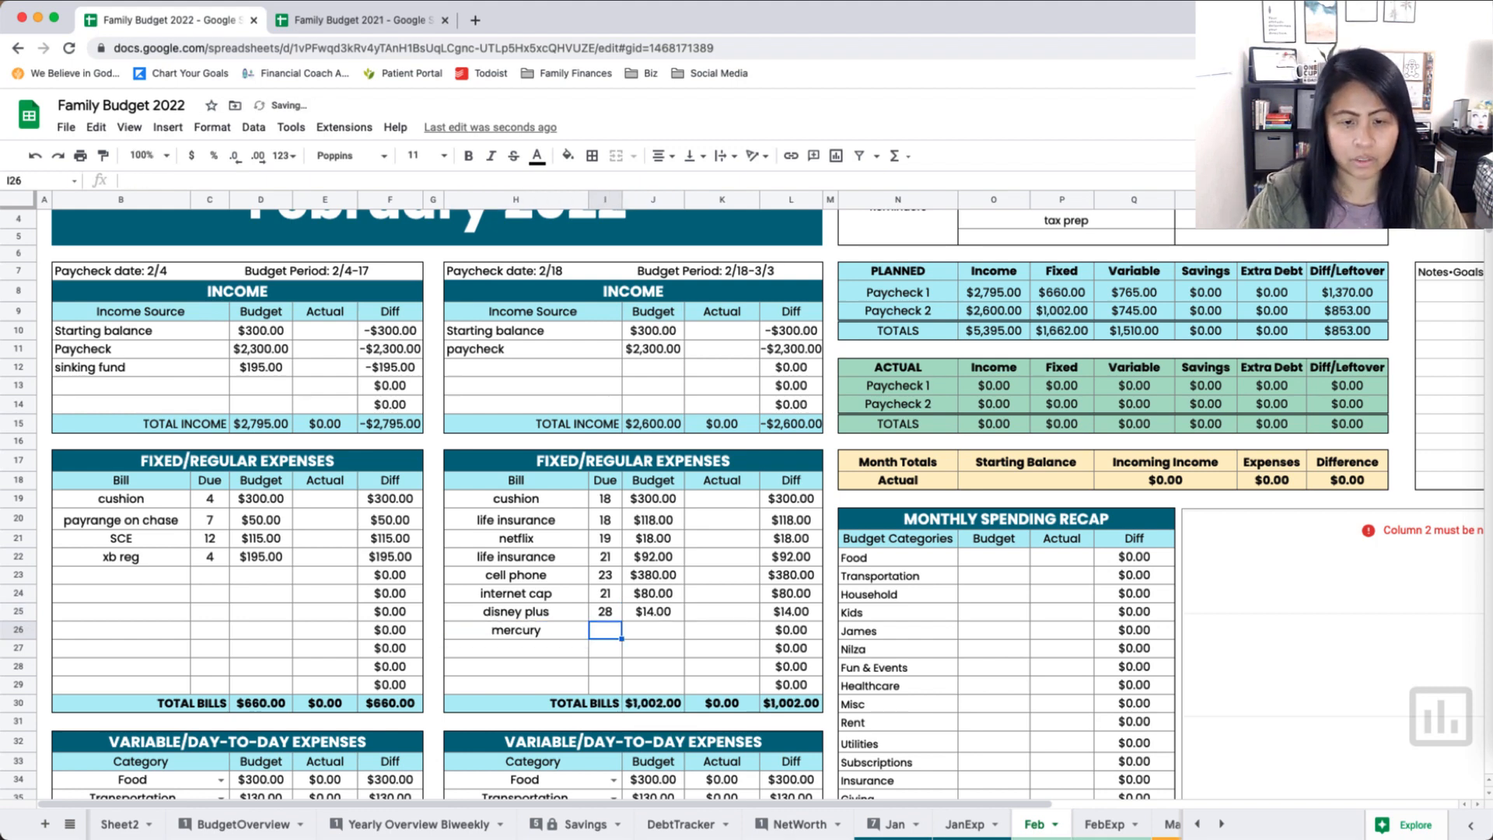
pyautogui.write('30')
pyautogui.press('Tab')
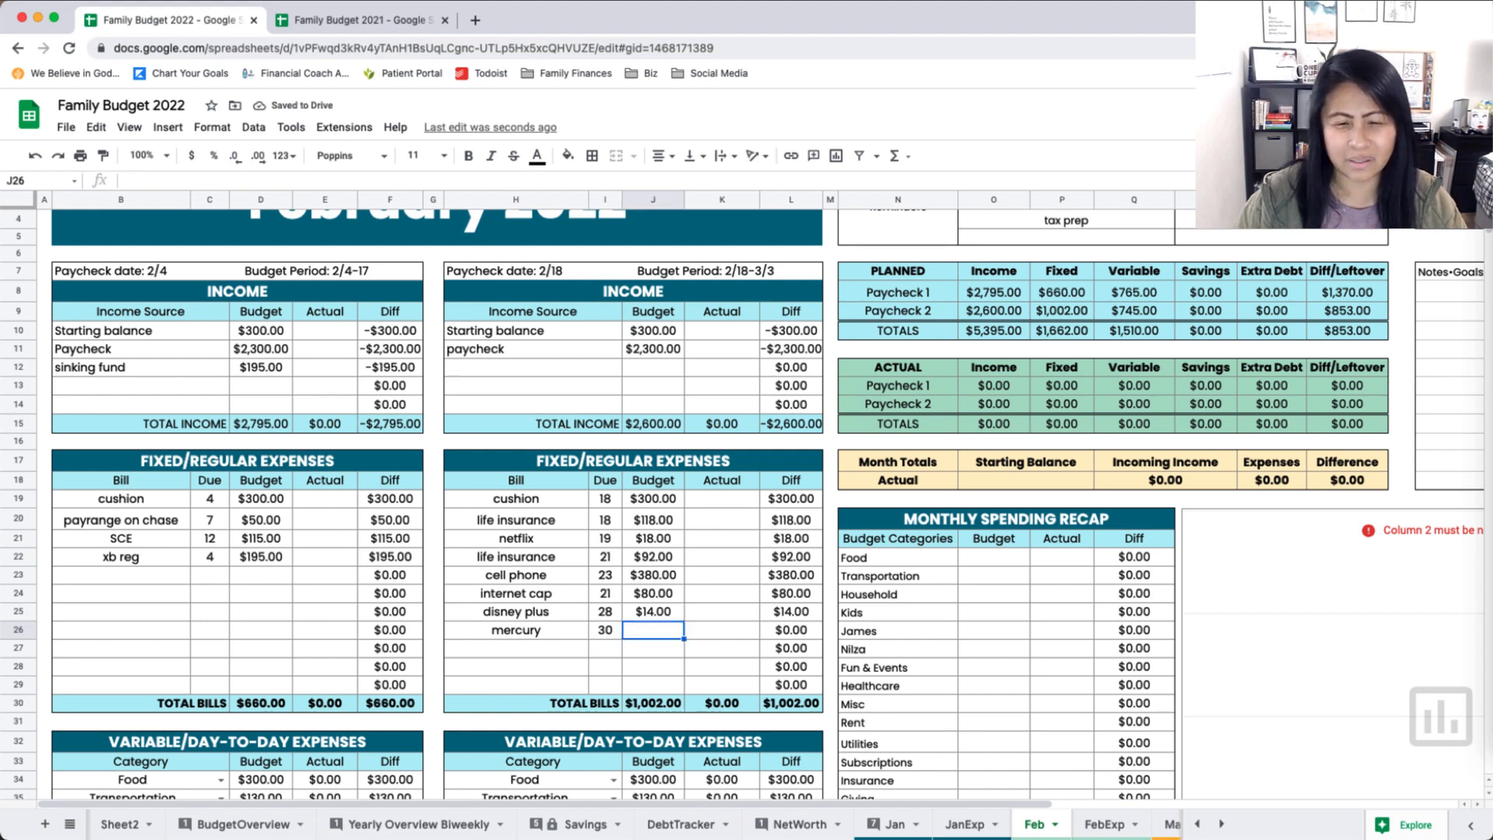
pyautogui.write('120')
pyautogui.press('Return')
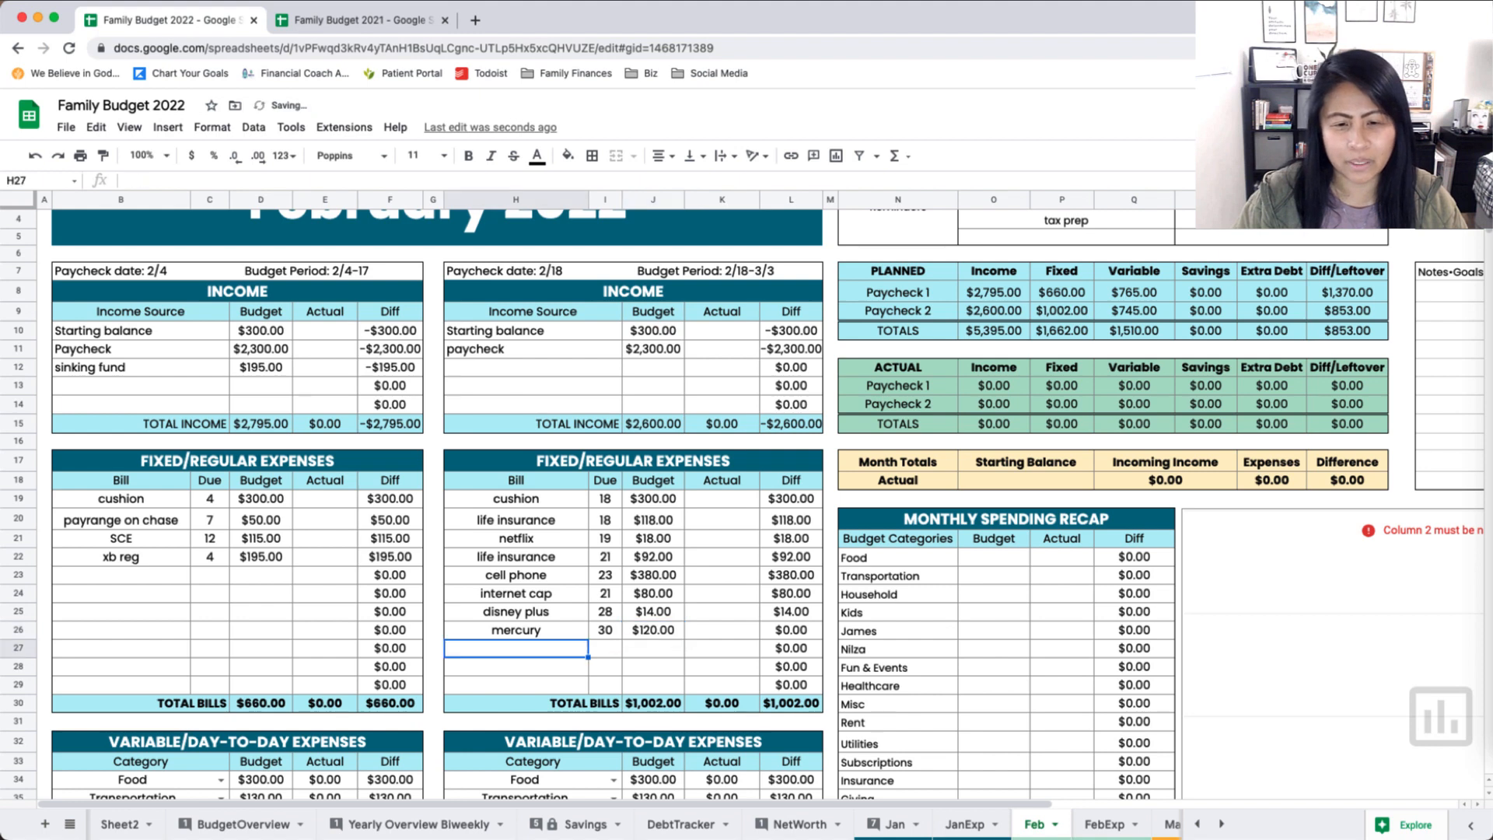
# Step: Add a "rent" bill to the second paycheck's fixed expenses, due on the 1st with a budget of 1395, and check the planned leftover
pyautogui.write('rent')
pyautogui.press('Tab')
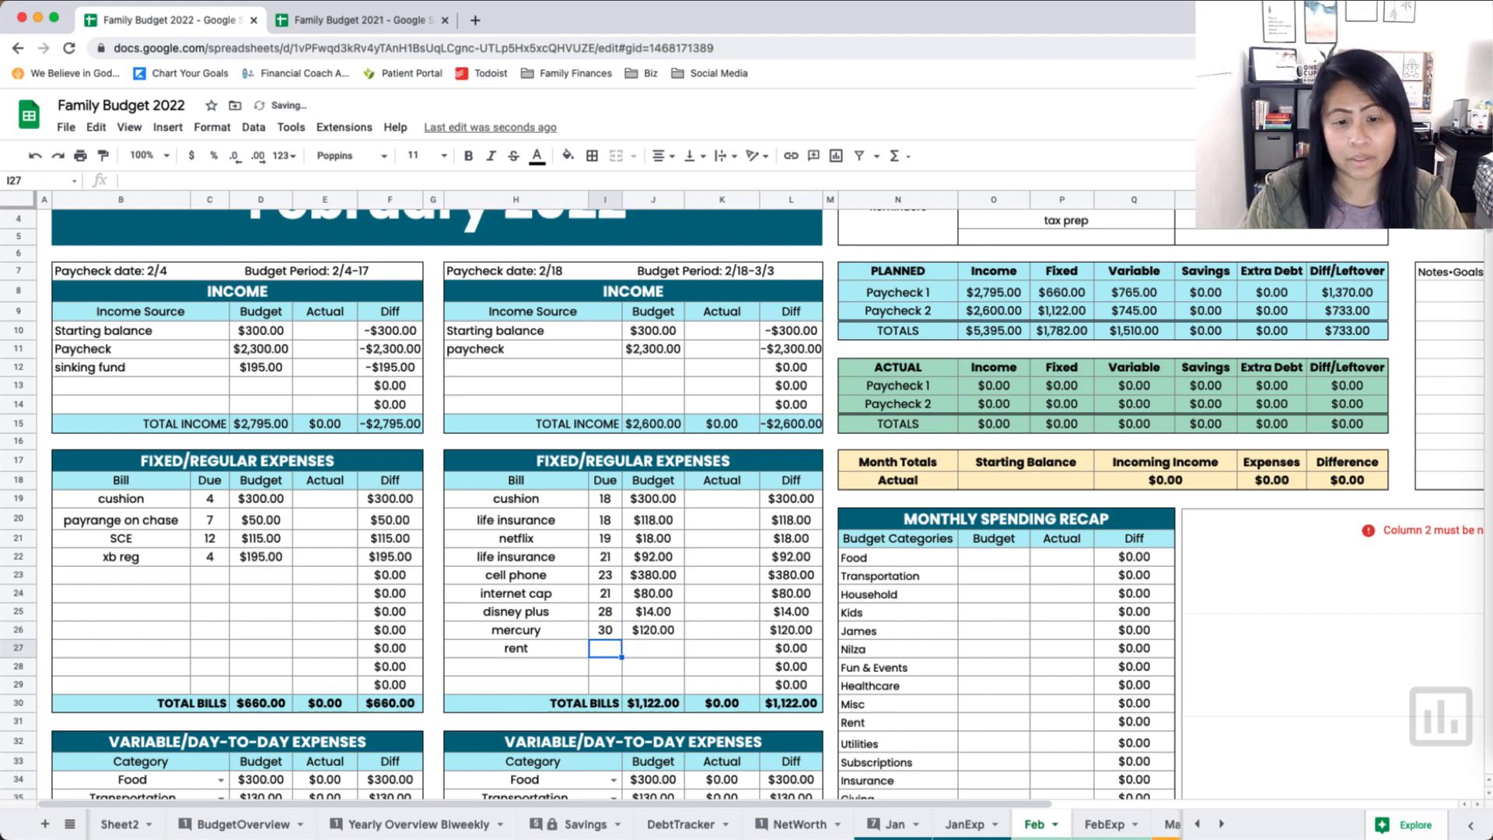
pyautogui.write('1')
pyautogui.press('Tab')
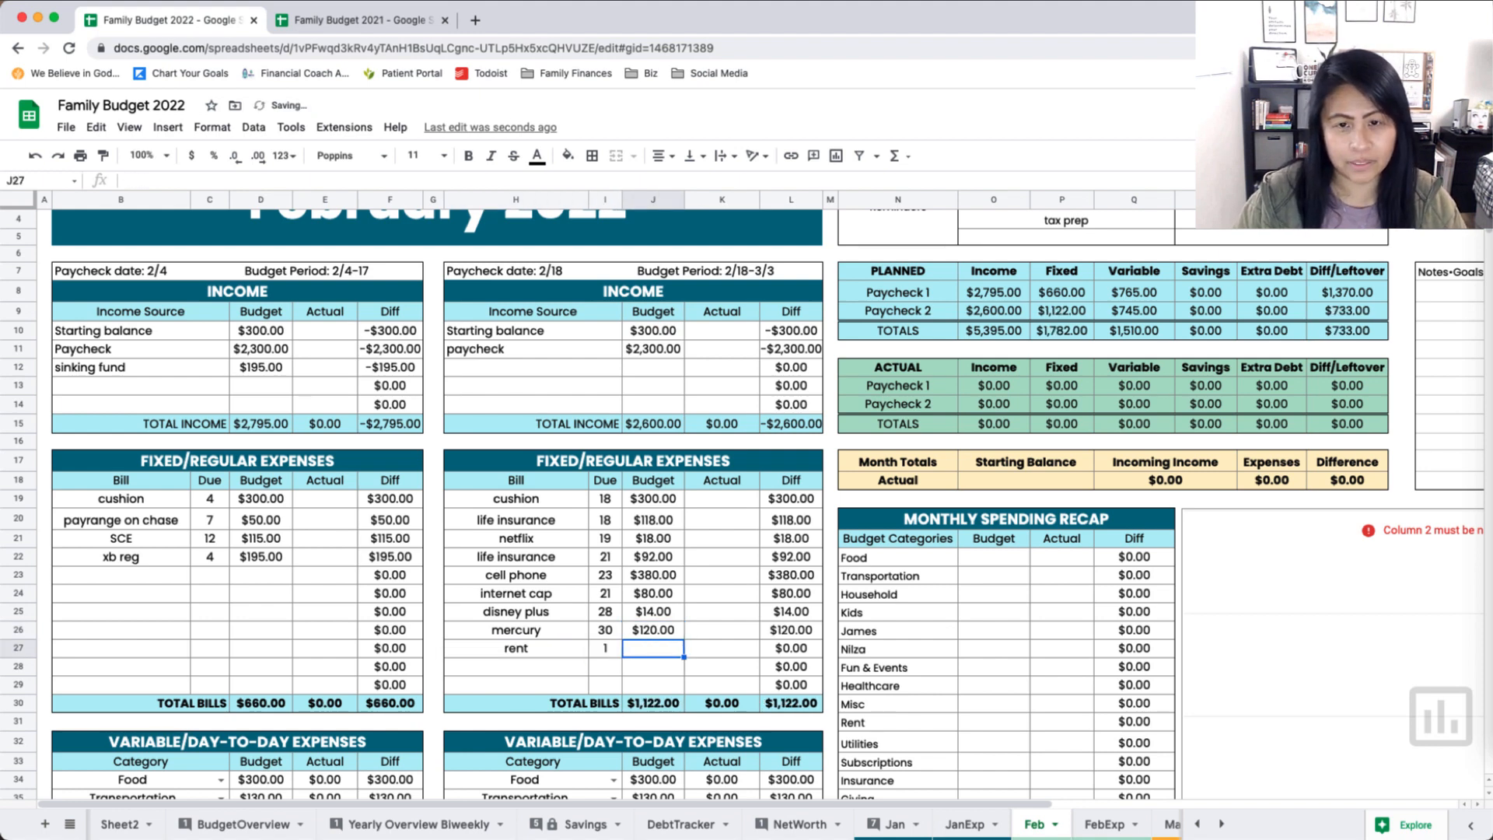
pyautogui.write('1395')
pyautogui.press('Return')
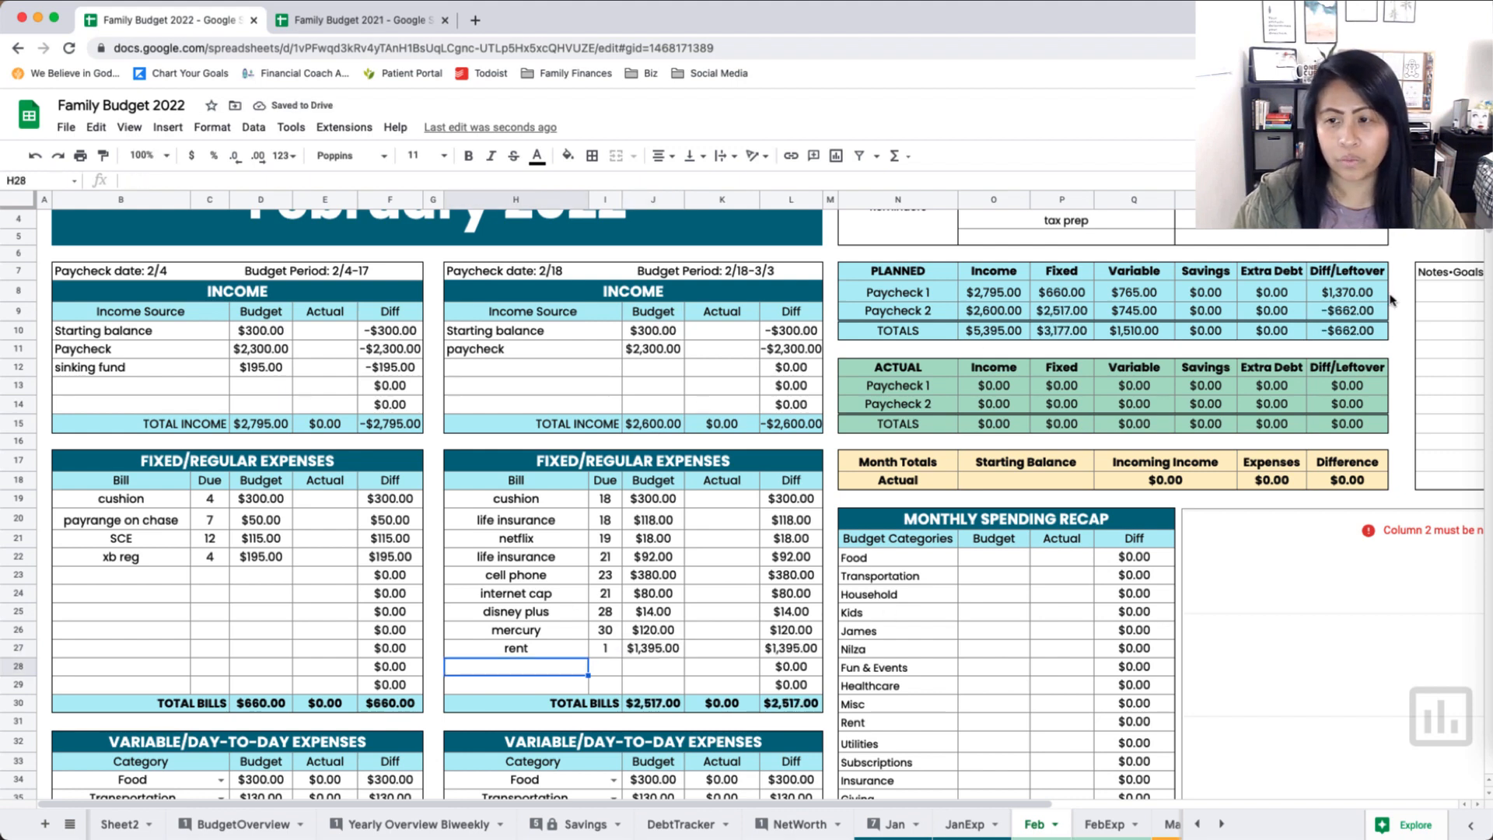
pyautogui.click(1355, 315)
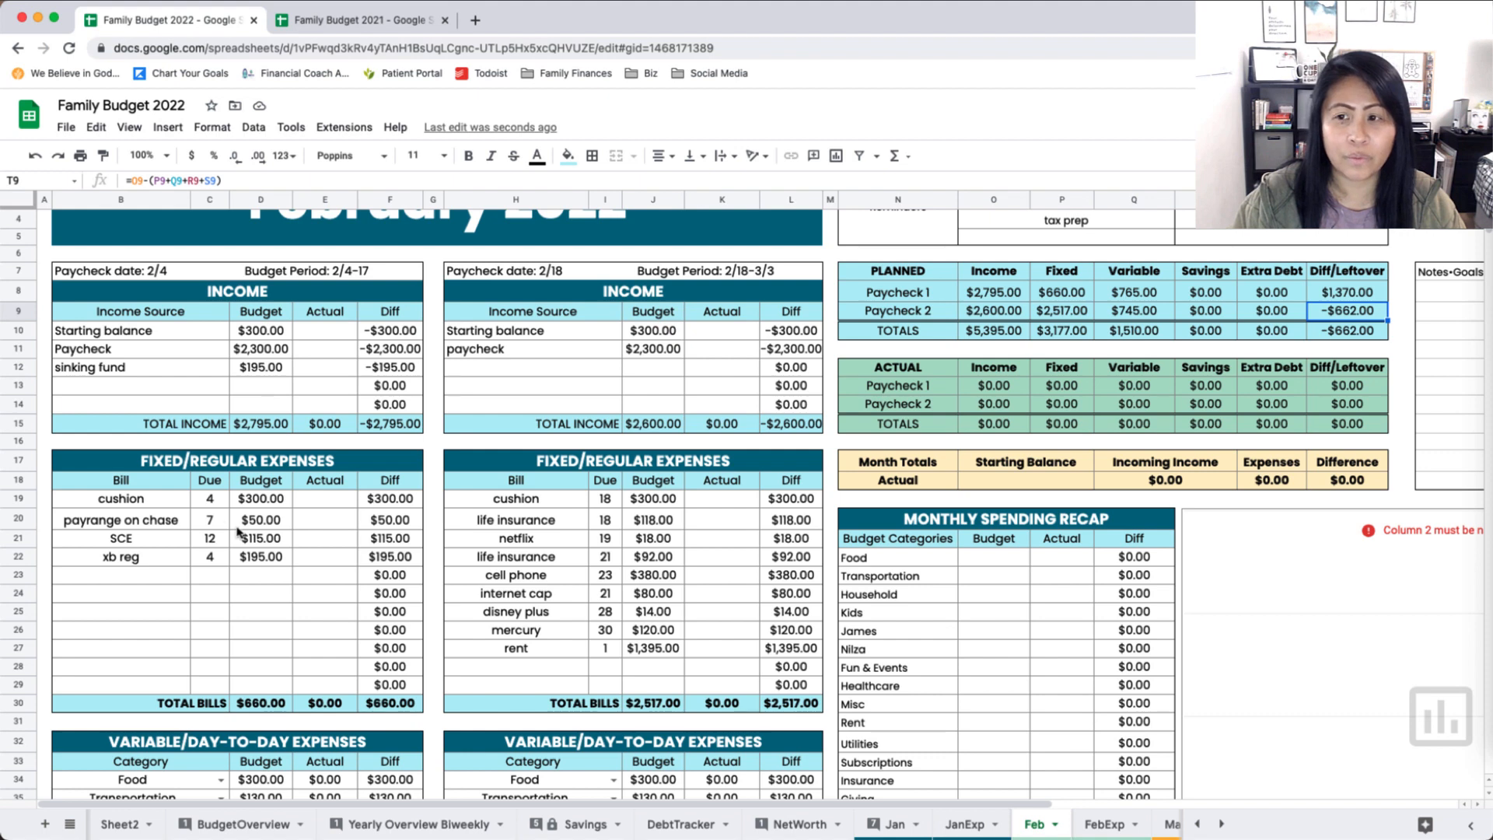
# Step: Add a "for next budget" entry with a budget of 700 below "xb reg" in the first paycheck's fixed expenses
pyautogui.click(178, 582)
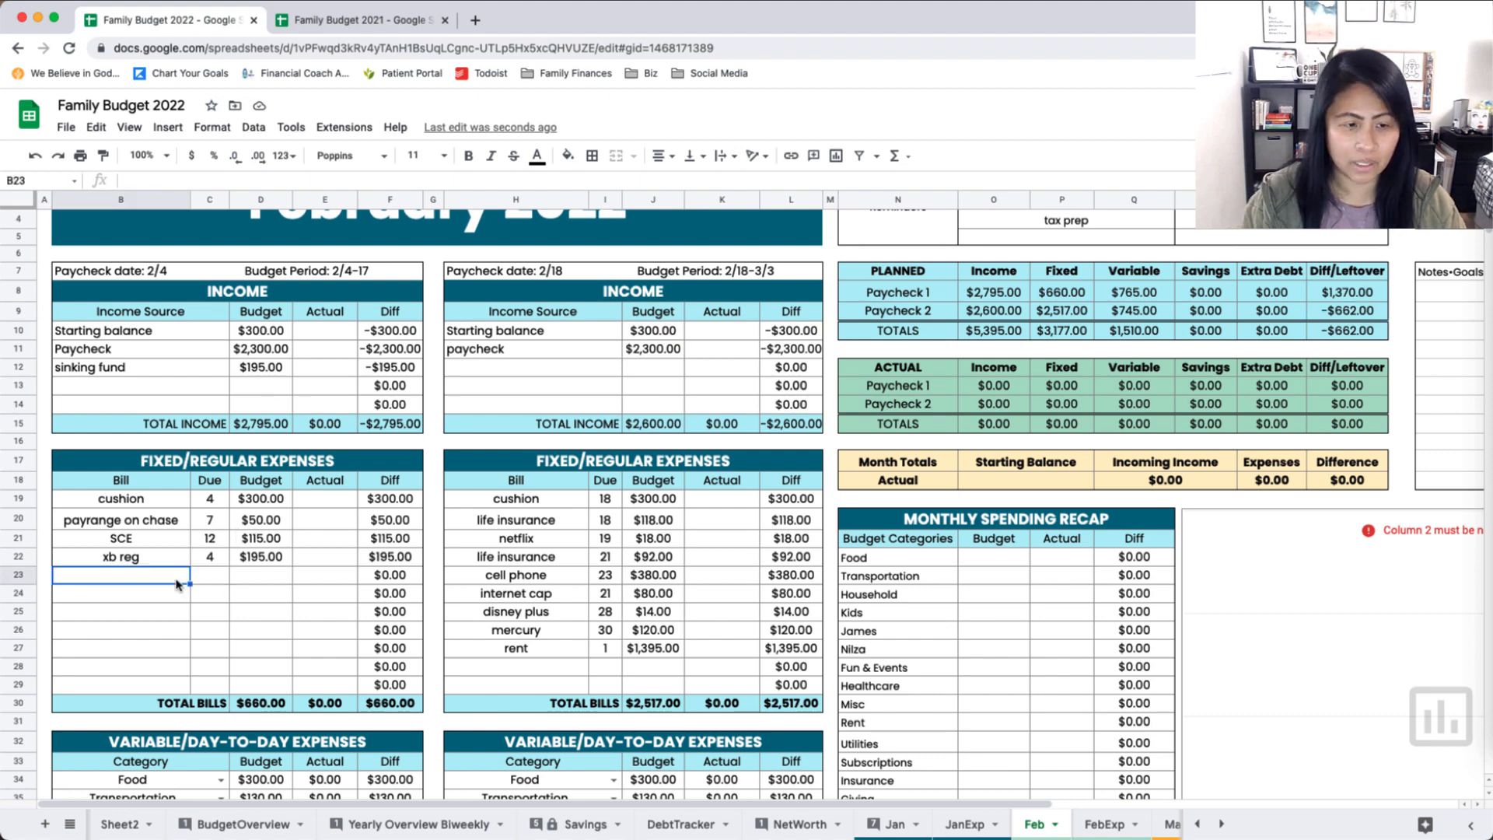
pyautogui.write('for next b')
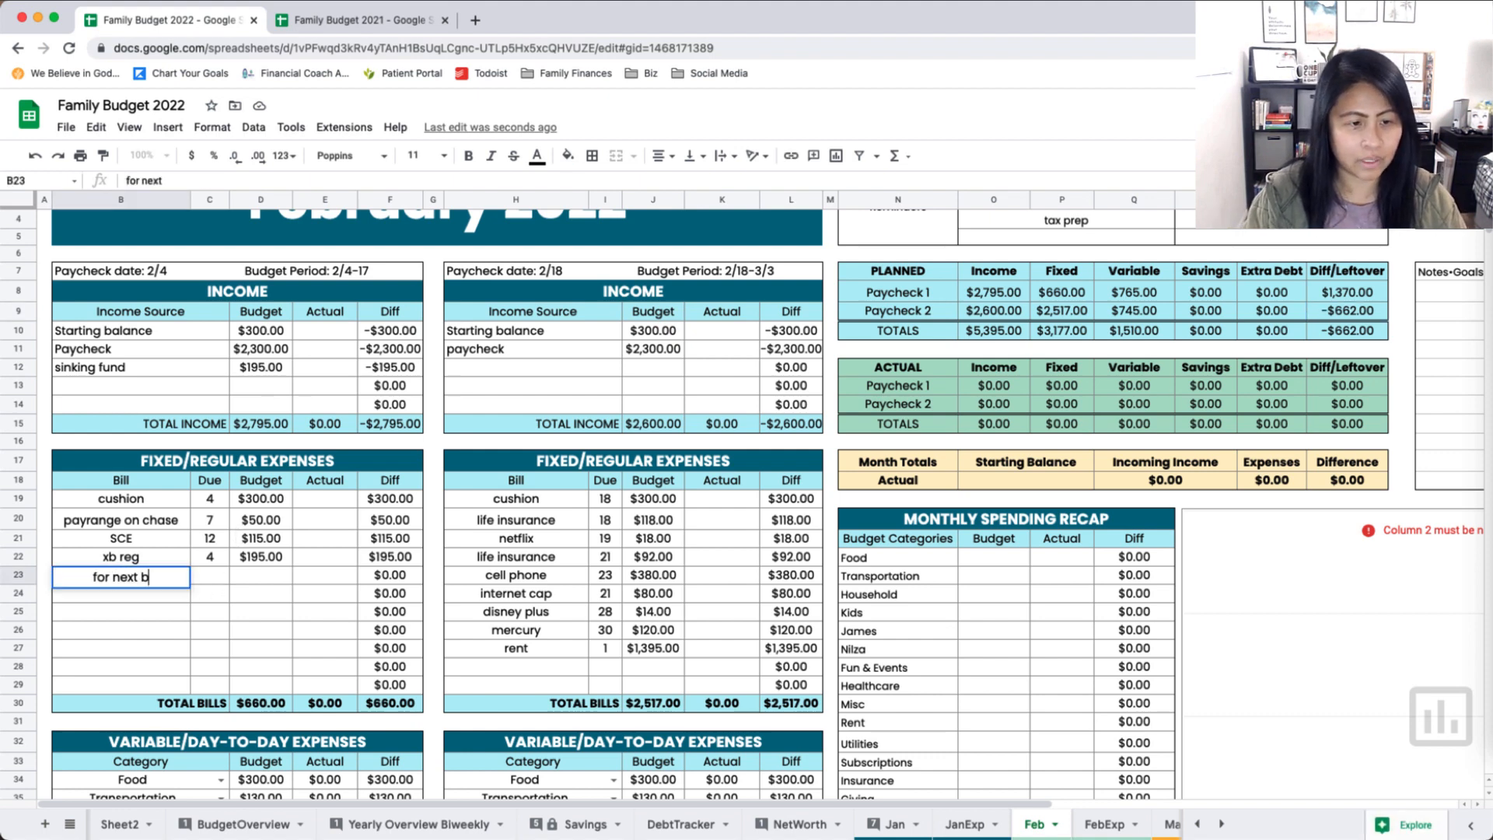
pyautogui.write('udget')
pyautogui.press('Tab')
pyautogui.press('Tab')
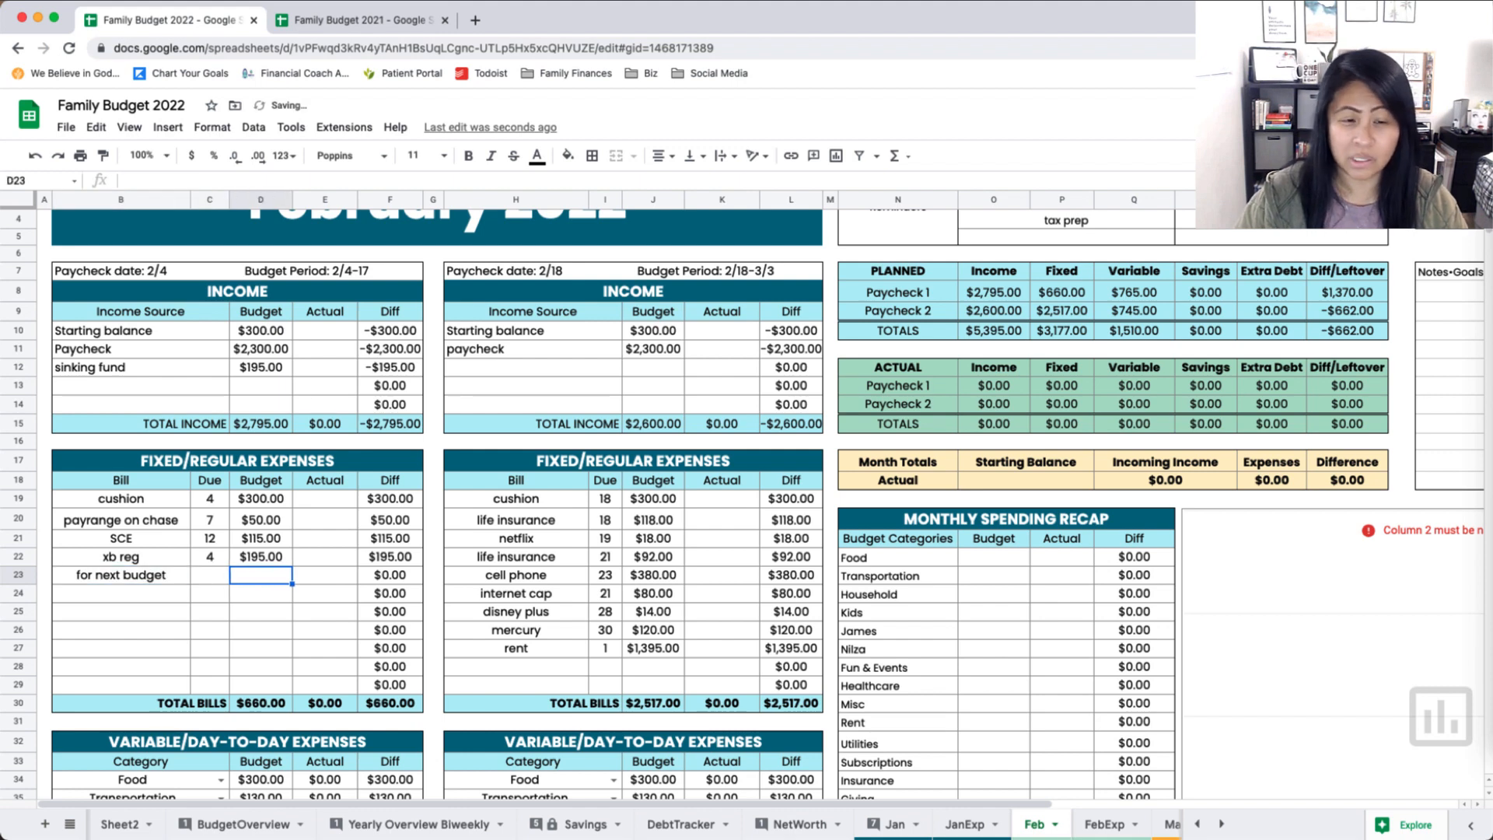
pyautogui.write('700')
pyautogui.press('Return')
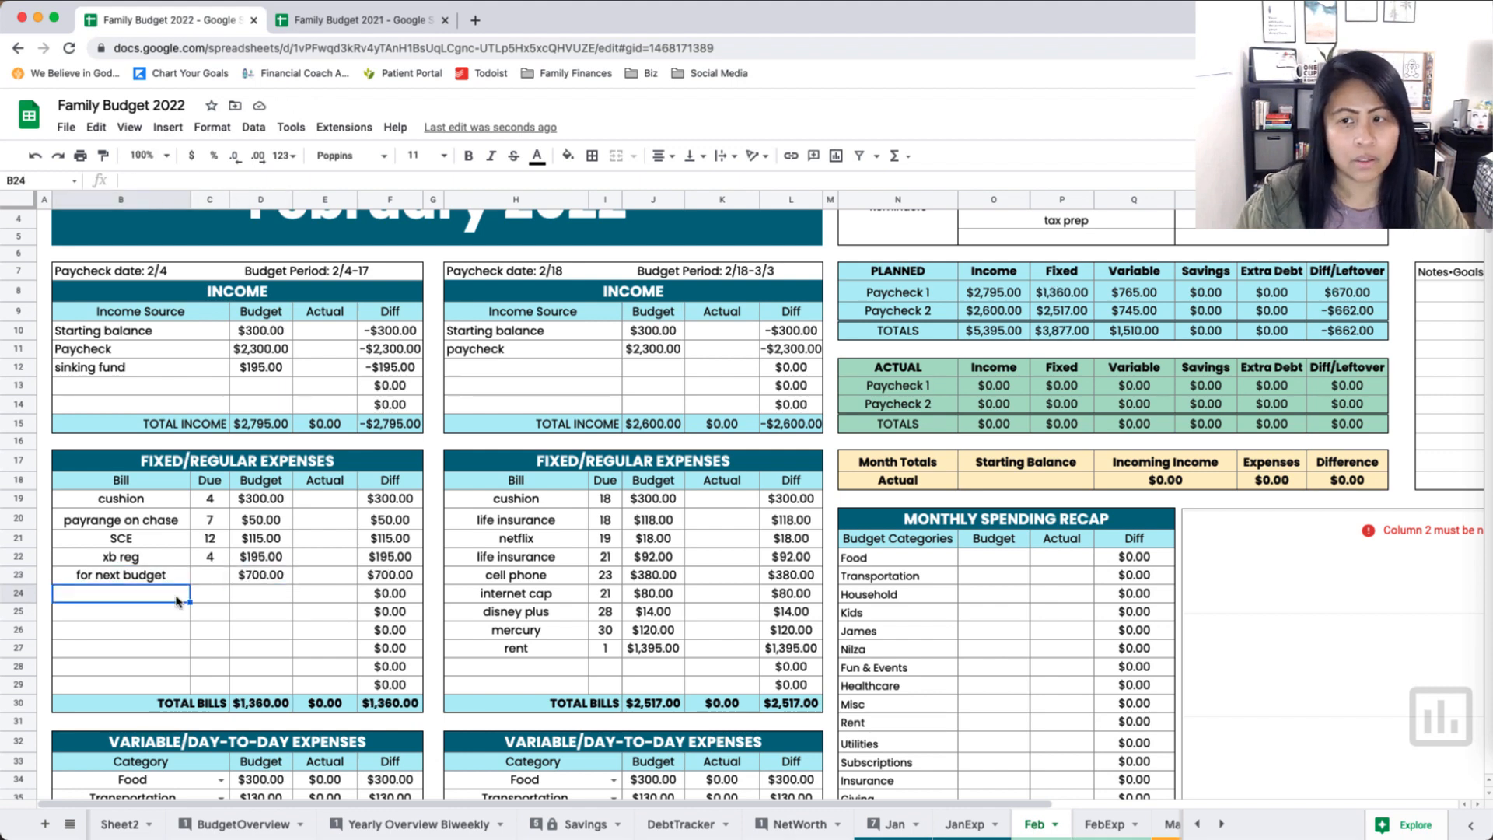
# Step: Add a "sponsorship" bill with a budget of 130 to the first paycheck's fixed expenses
pyautogui.write('spon')
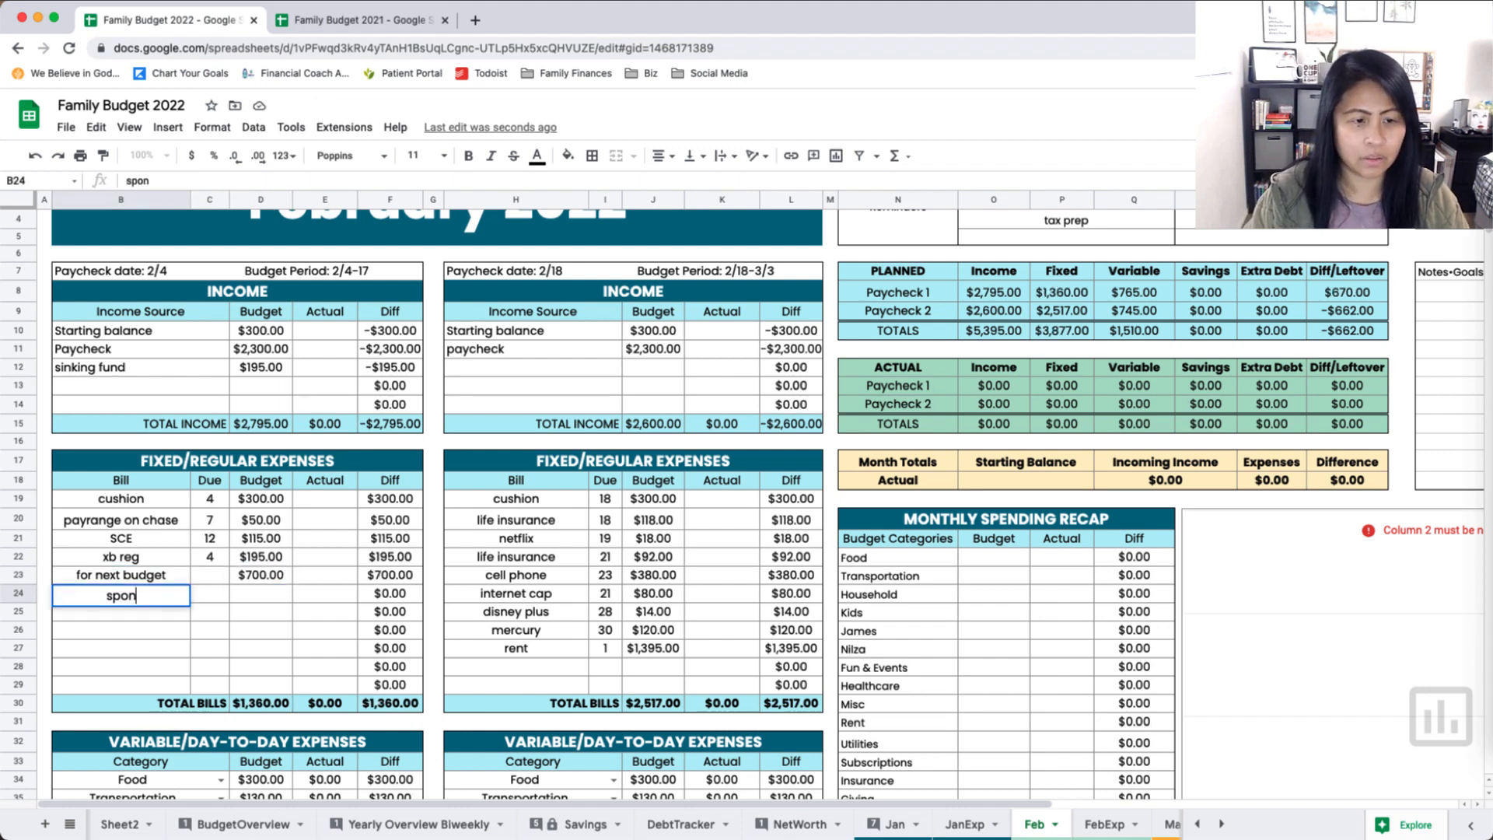
pyautogui.write('sorship')
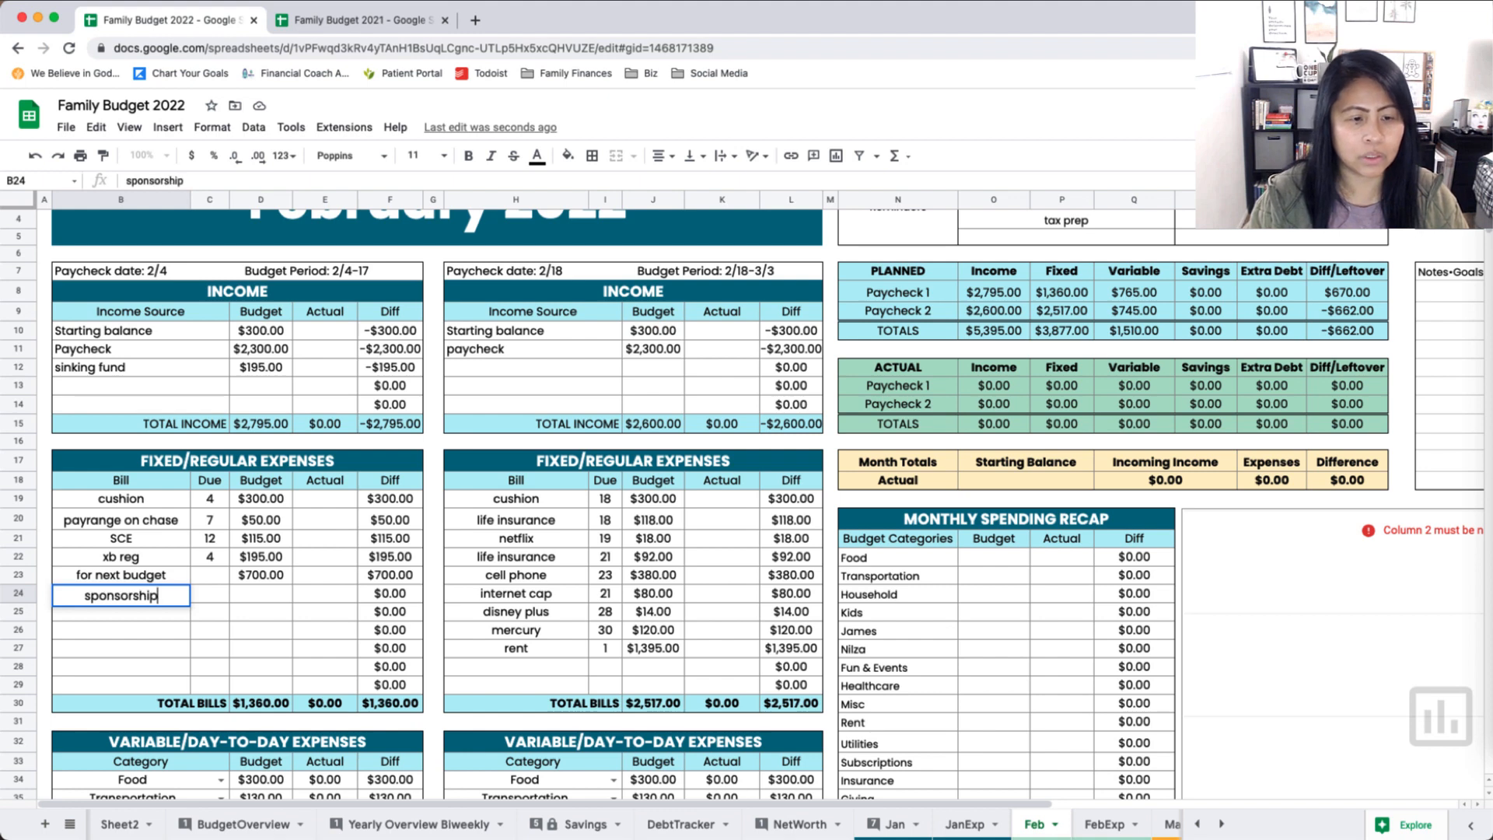
pyautogui.press('Tab')
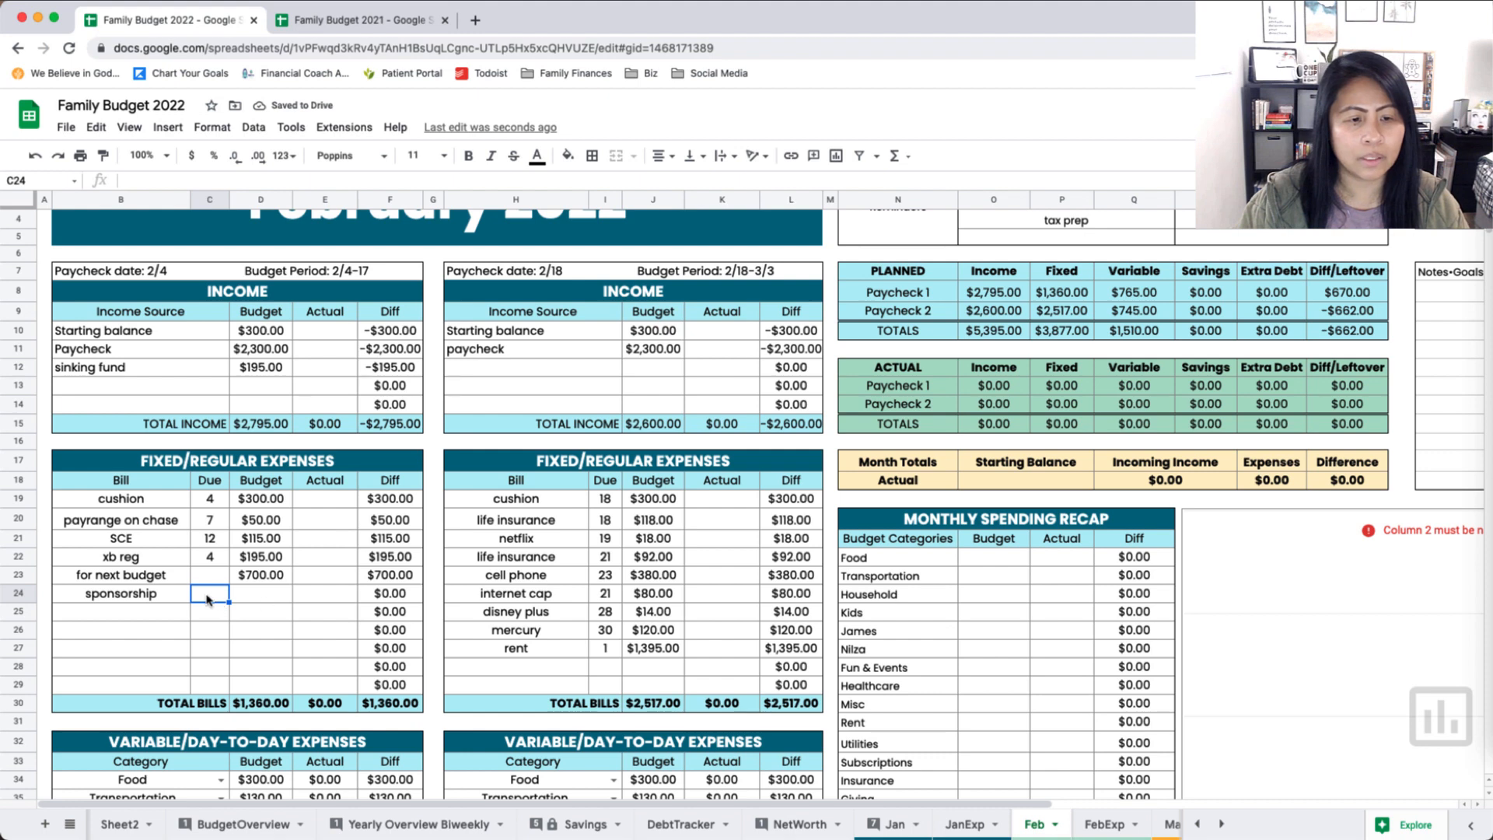
pyautogui.click(253, 599)
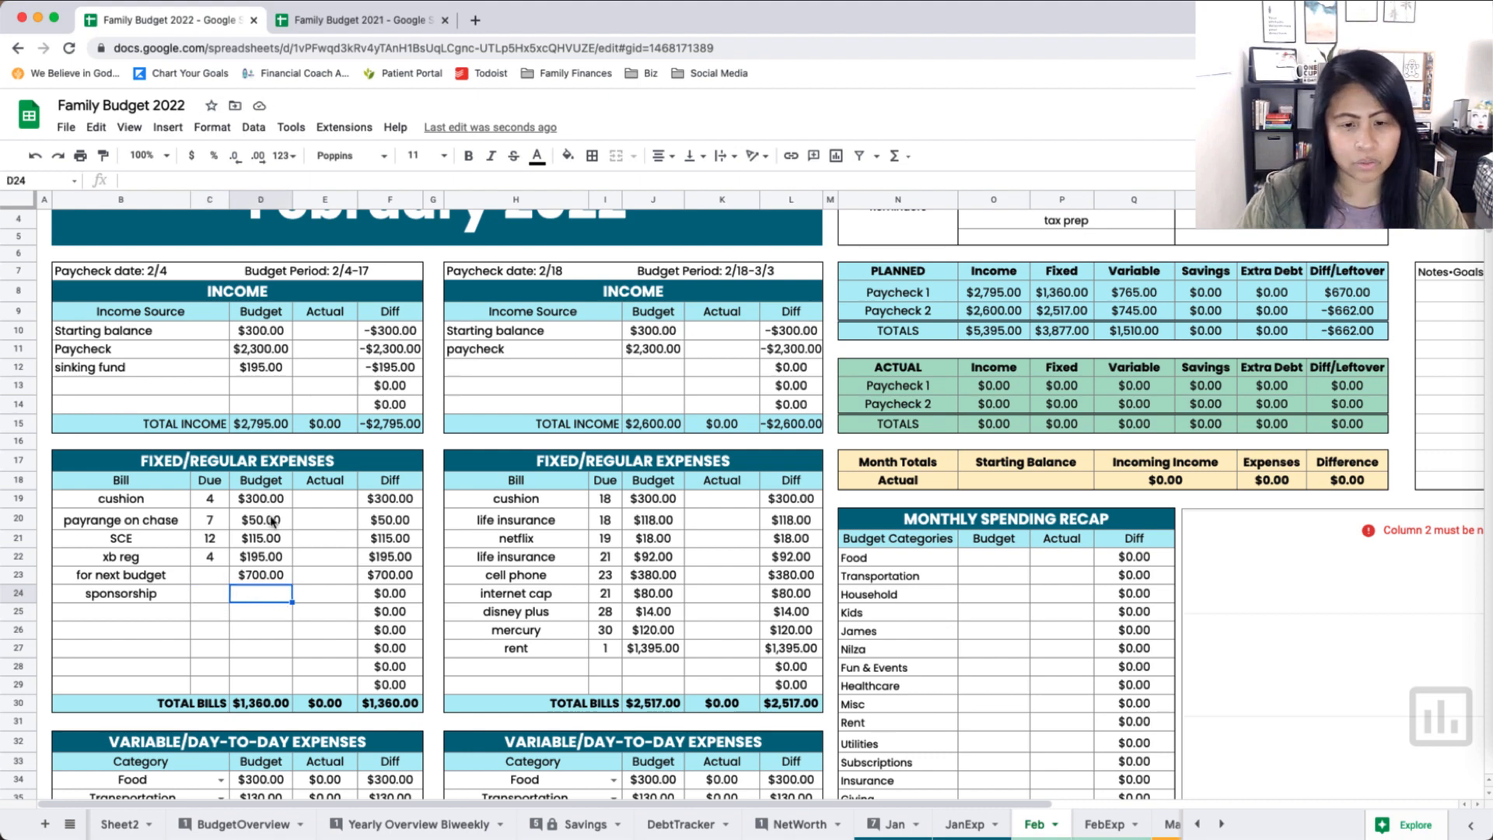
pyautogui.write('130')
pyautogui.press('Return')
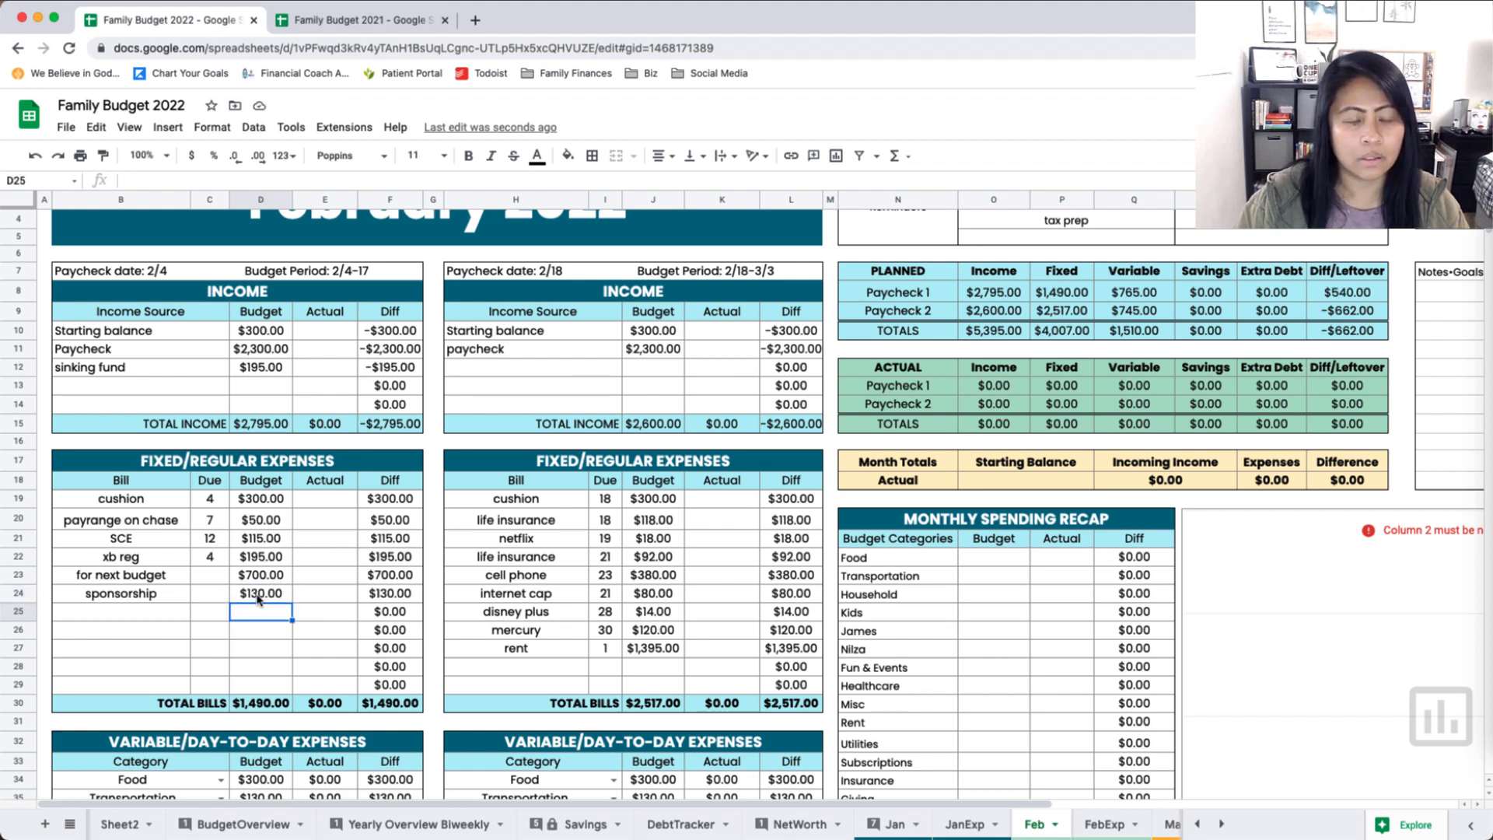
# Step: Set the second paycheck's starting balance to 1000 and check its planned leftover
pyautogui.click(256, 580)
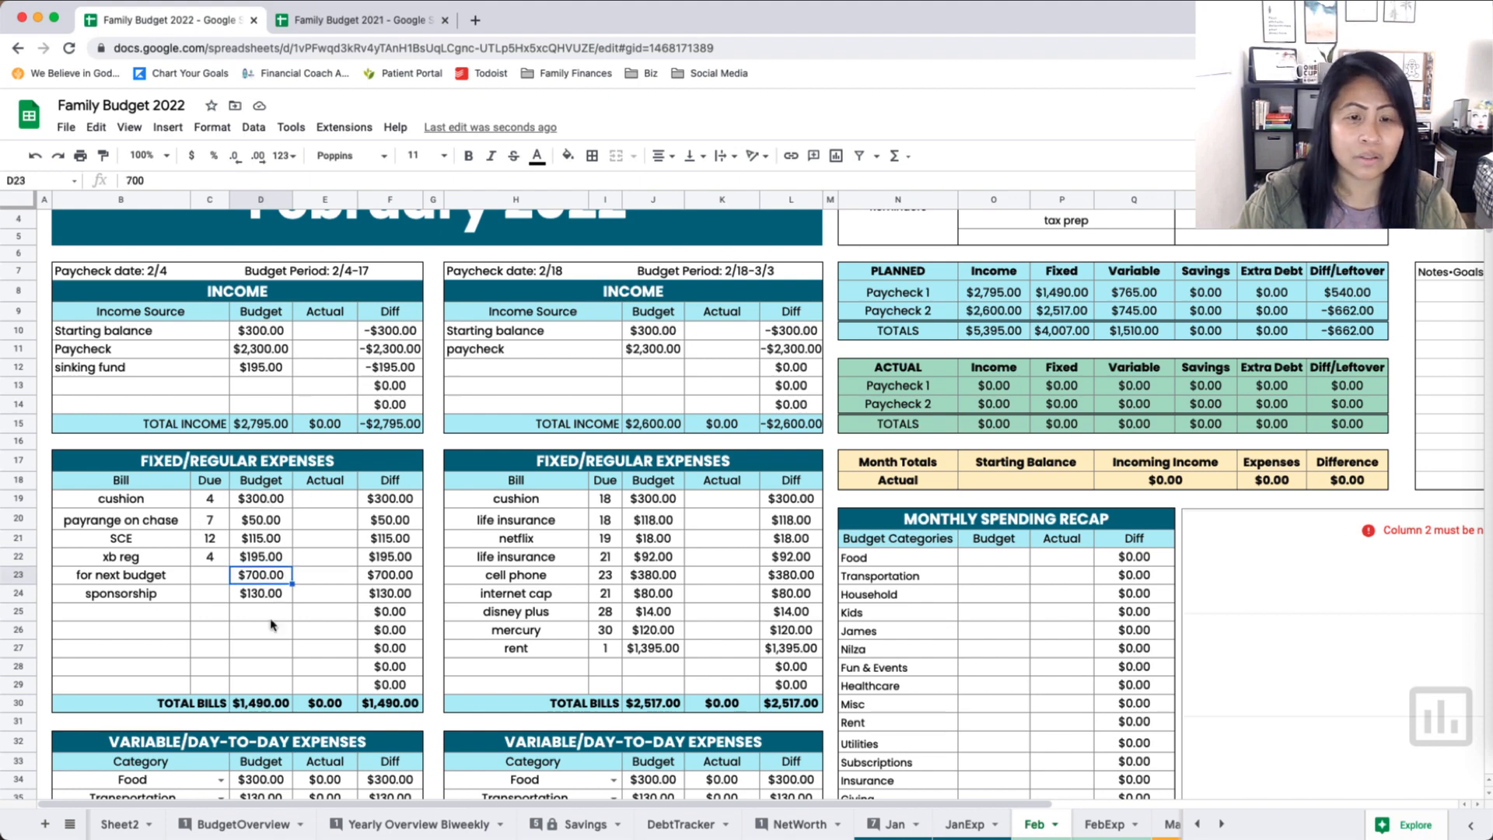
pyautogui.click(651, 336)
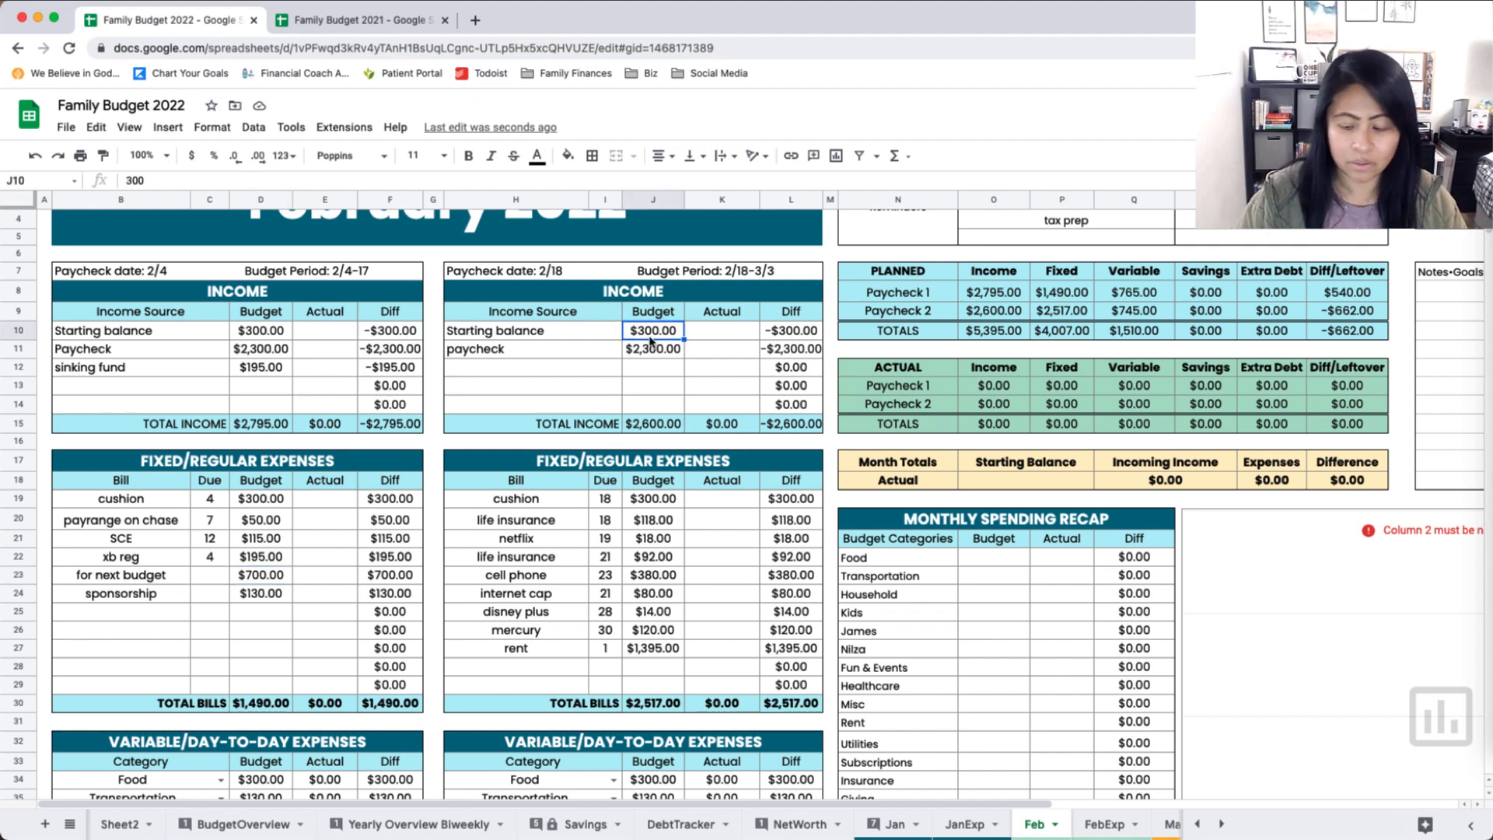
pyautogui.write('1000')
pyautogui.press('Return')
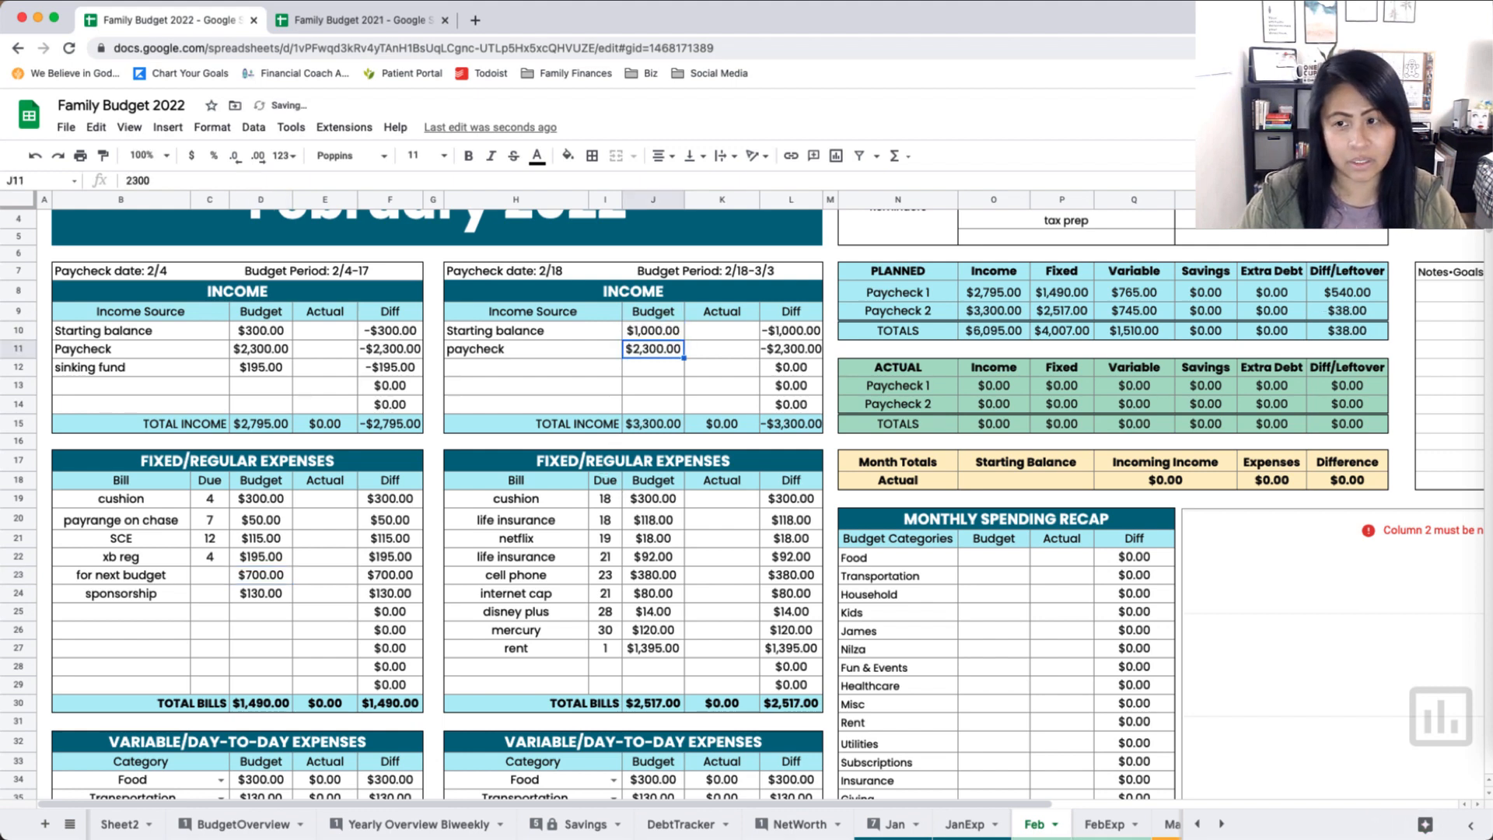
pyautogui.click(1331, 314)
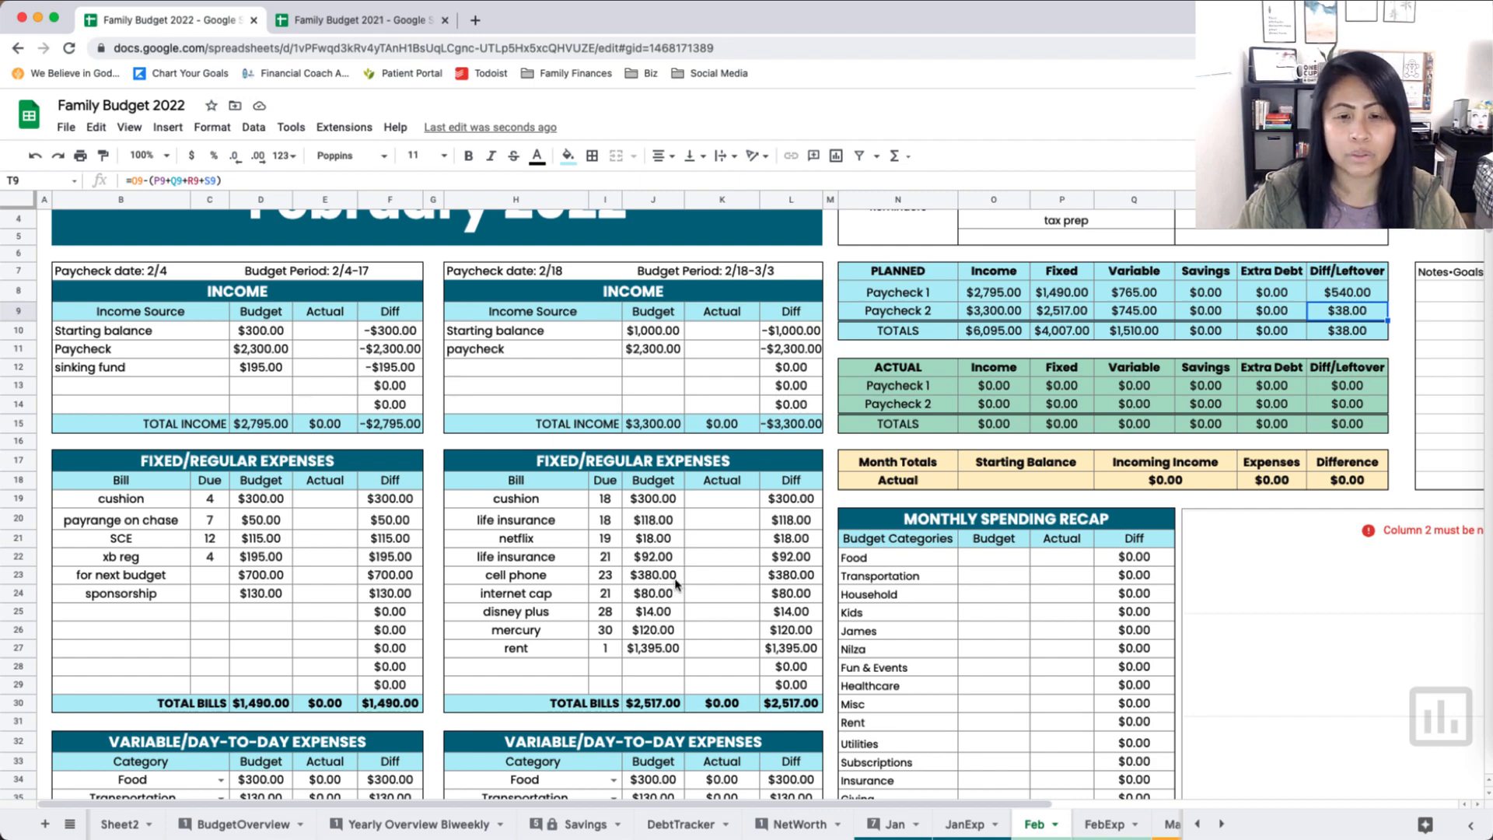
# Step: Check the Roth IRA goal in the savings tracker sheet and set the first paycheck's Roth IRA savings budget in February to 500
pyautogui.scroll(2, 676, 585)
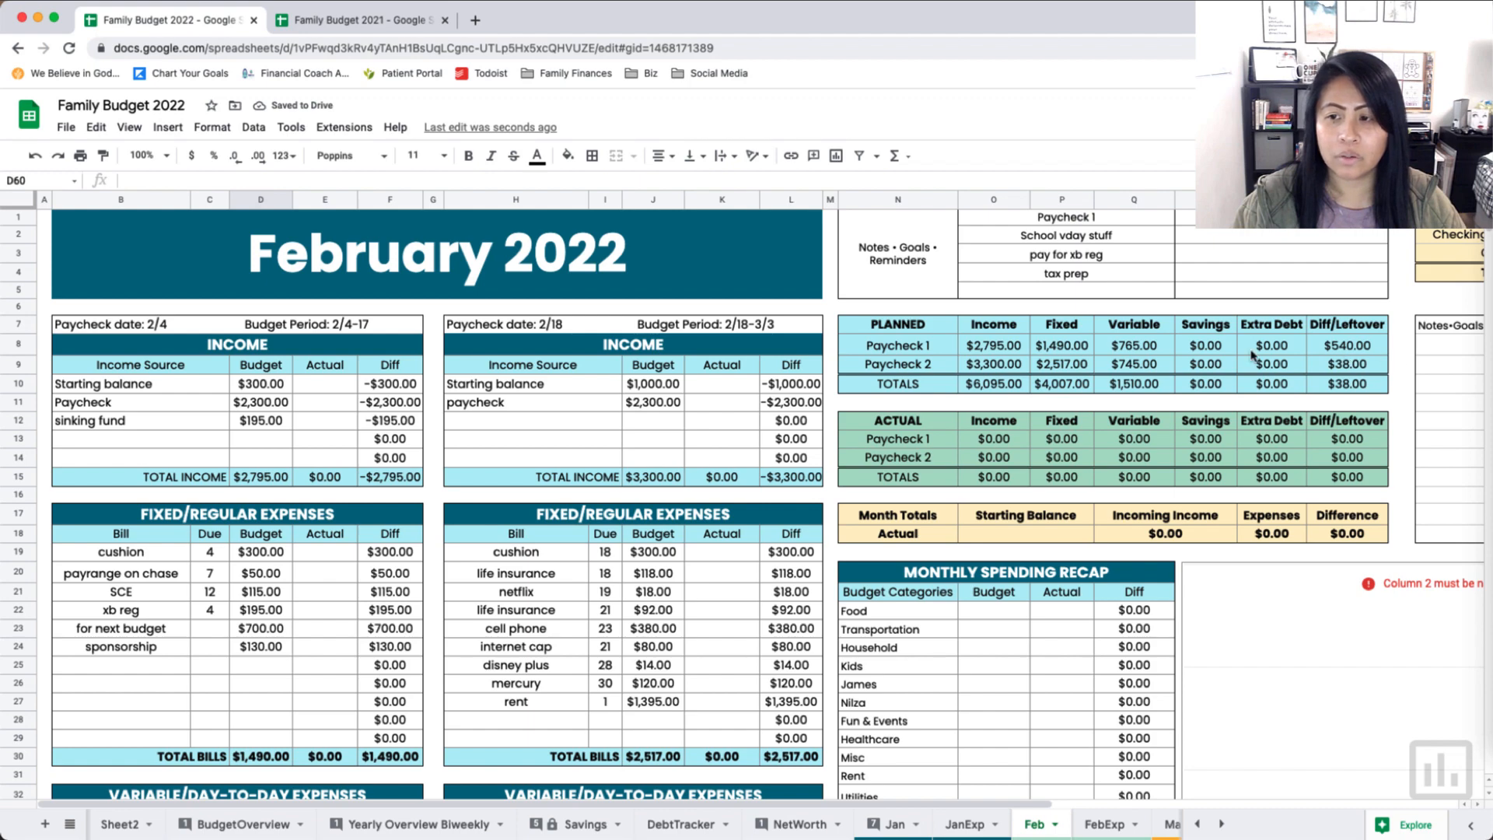
pyautogui.scroll(-5, 435, 564)
pyautogui.scroll(-7, 435, 564)
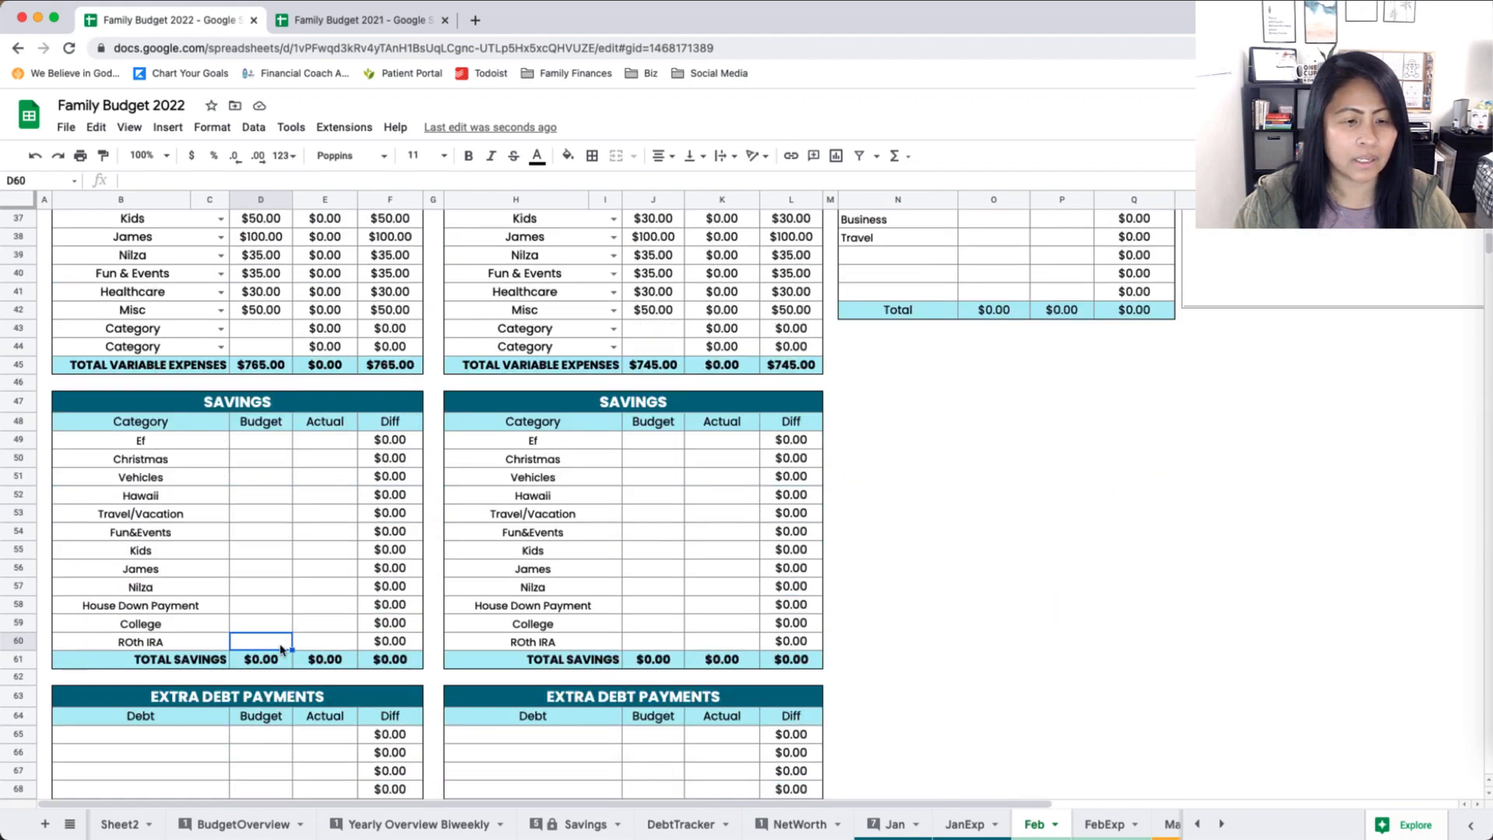
pyautogui.click(556, 829)
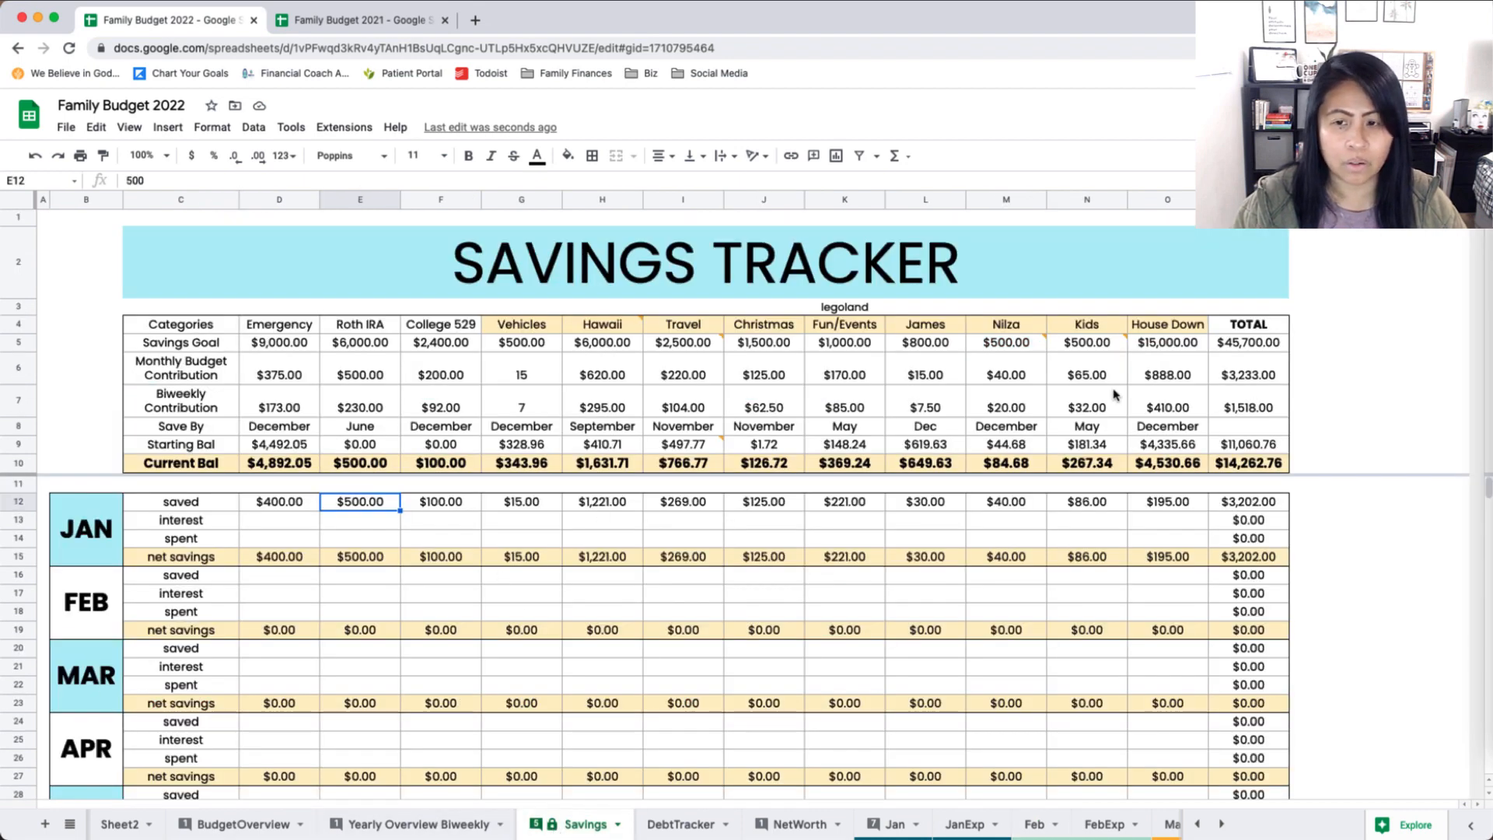
pyautogui.click(364, 346)
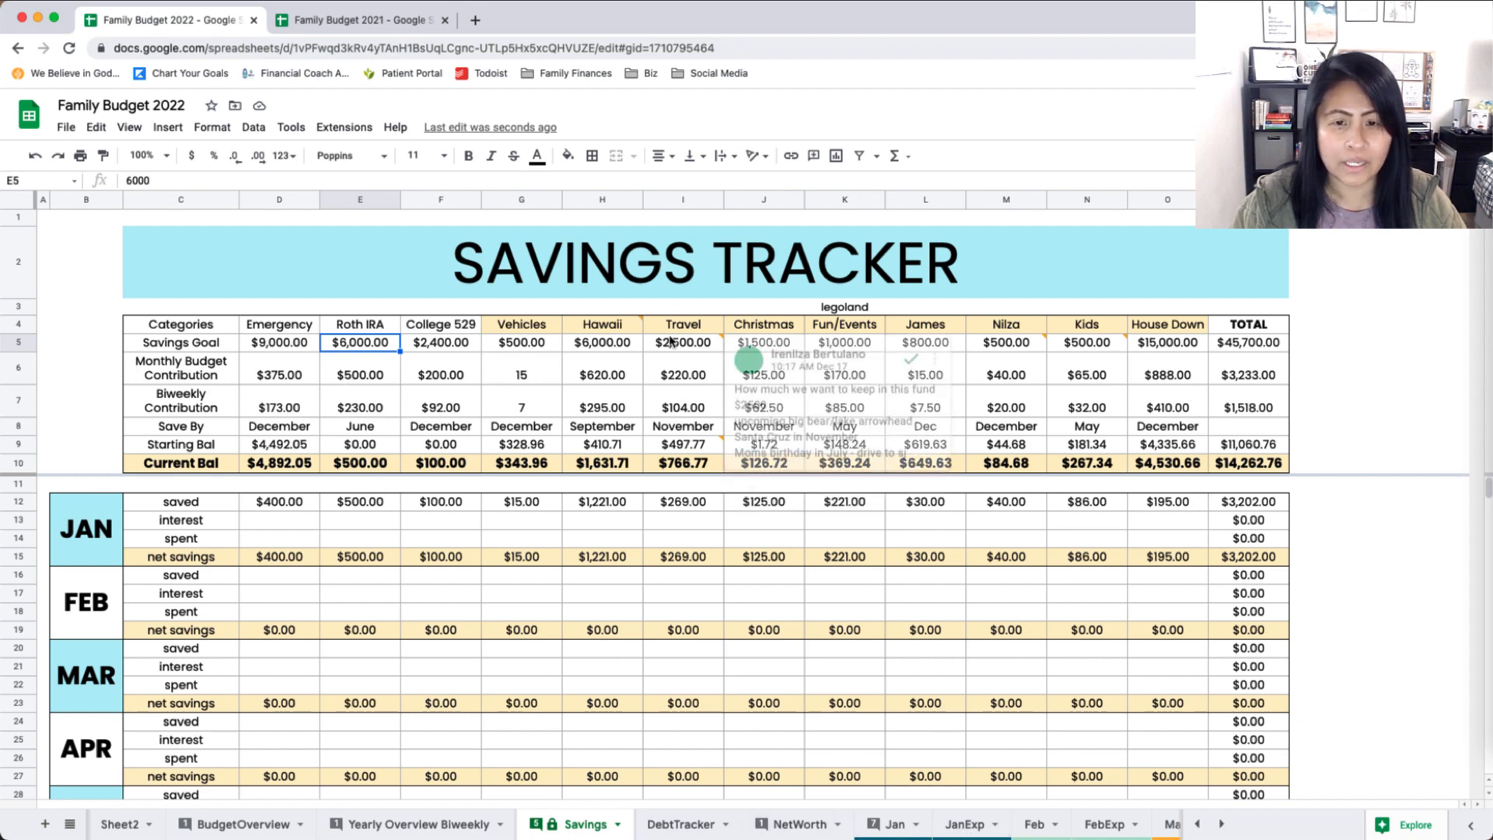
pyautogui.moveTo(630, 333)
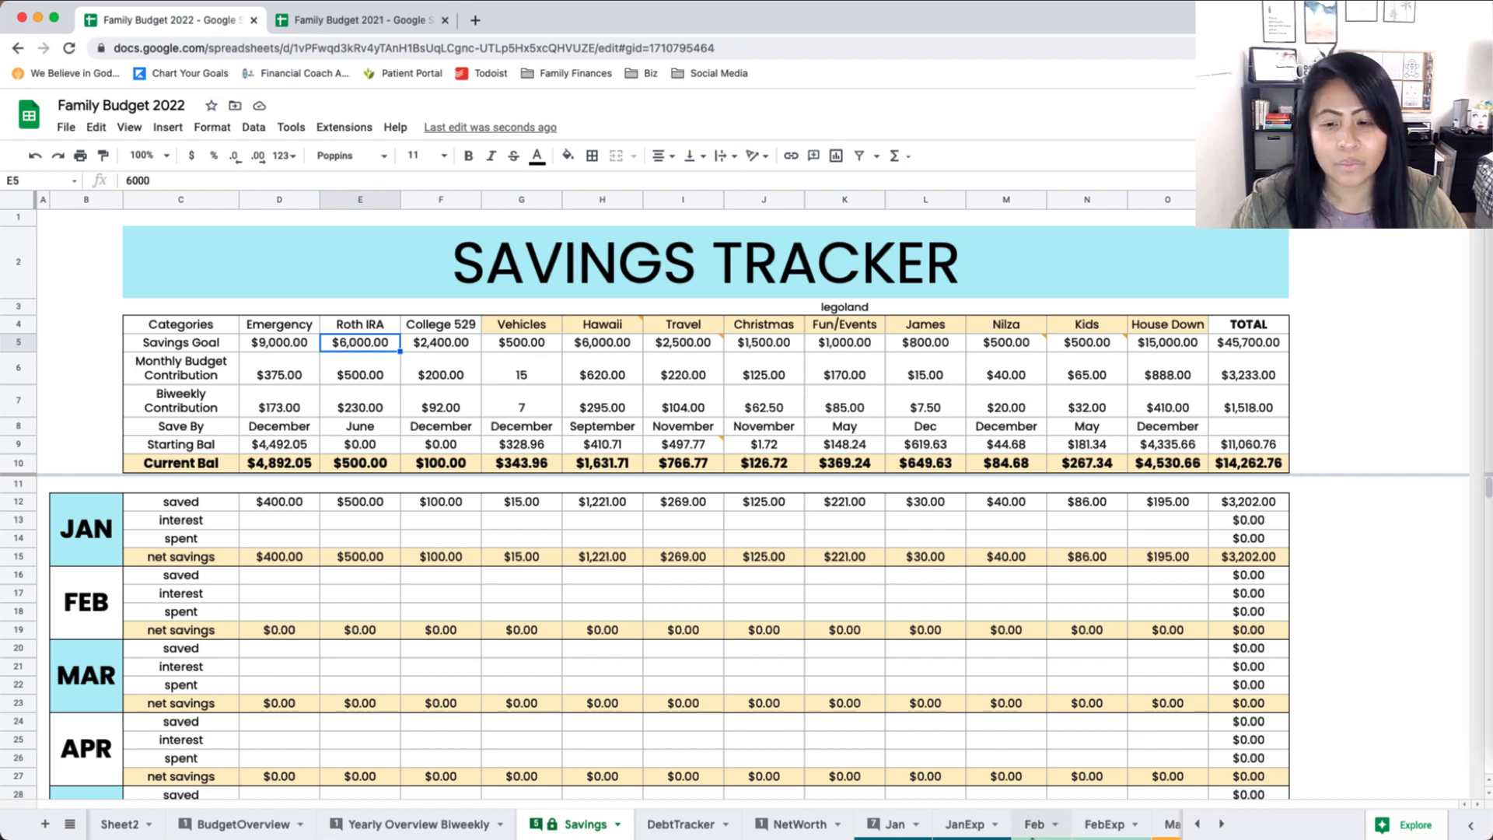
pyautogui.click(1031, 826)
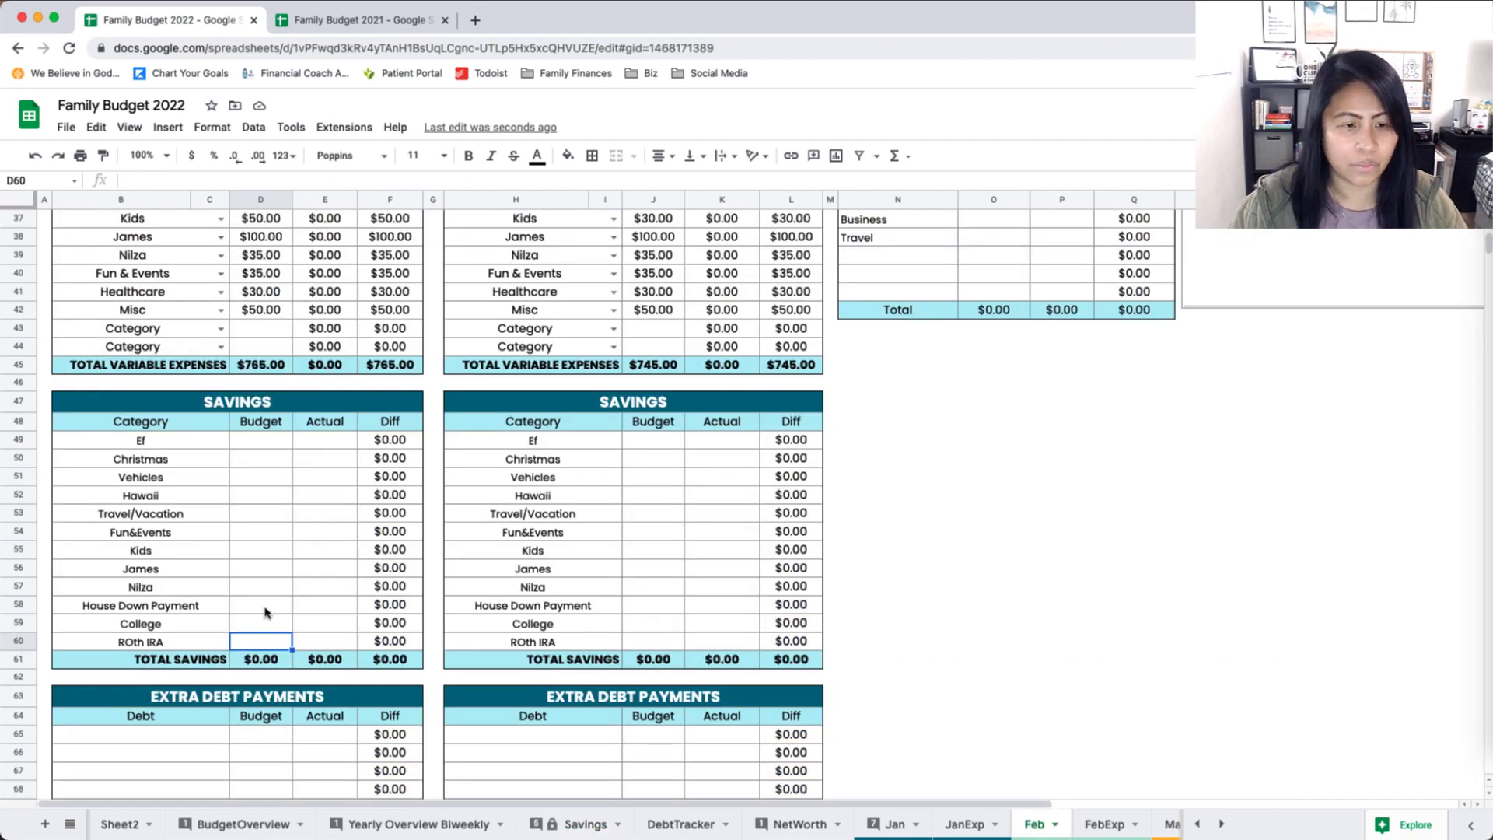
pyautogui.write('500')
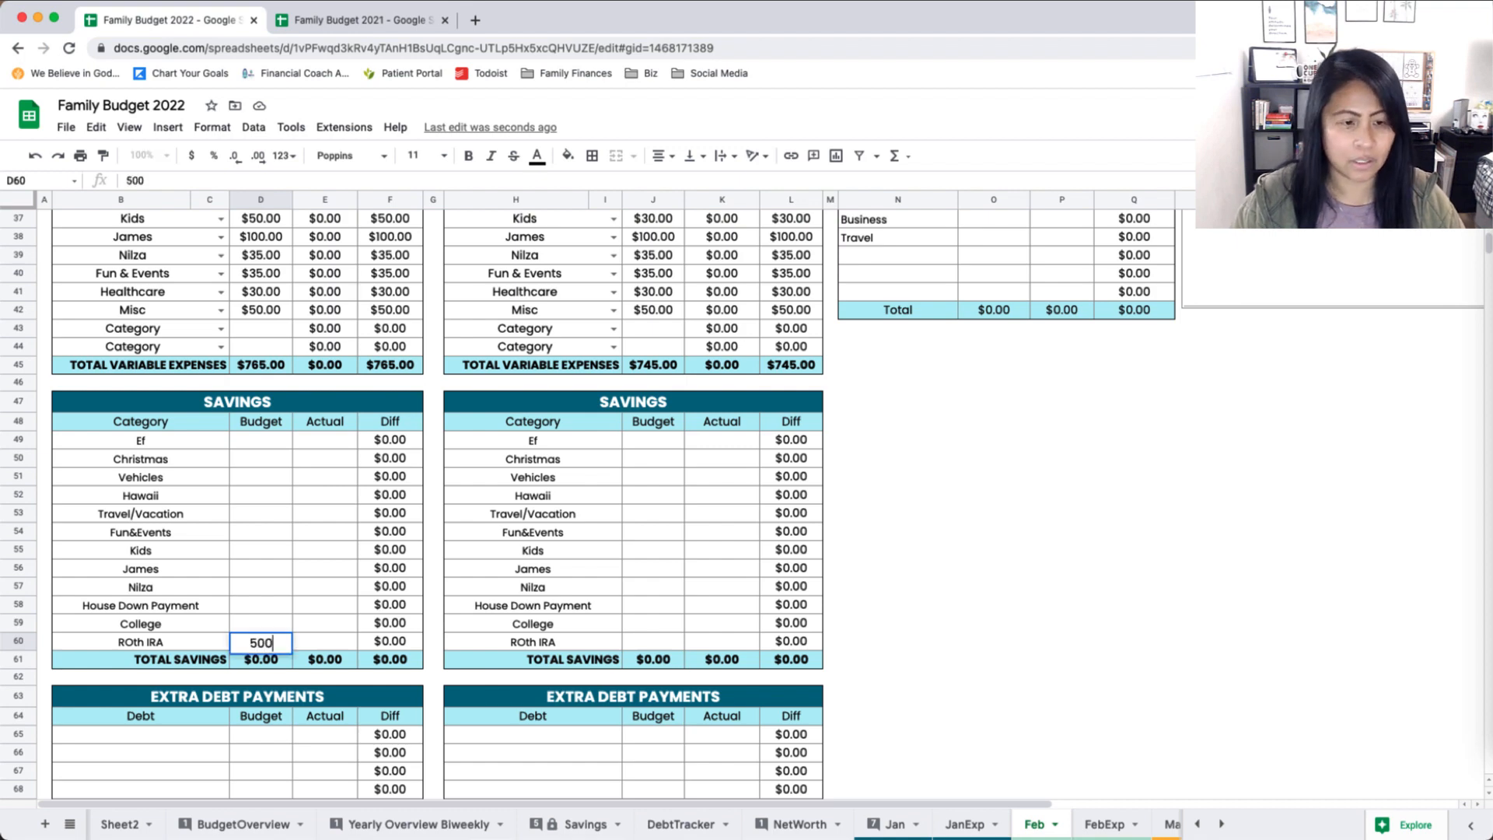
# Step: Budget 20 for Hawaii and 20 for Fun&Events in the first paycheck's savings
pyautogui.press('Up')
pyautogui.press('Up')
pyautogui.press('Up')
pyautogui.press('Up')
pyautogui.press('Up')
pyautogui.press('Up')
pyautogui.press('Up')
pyautogui.press('Up')
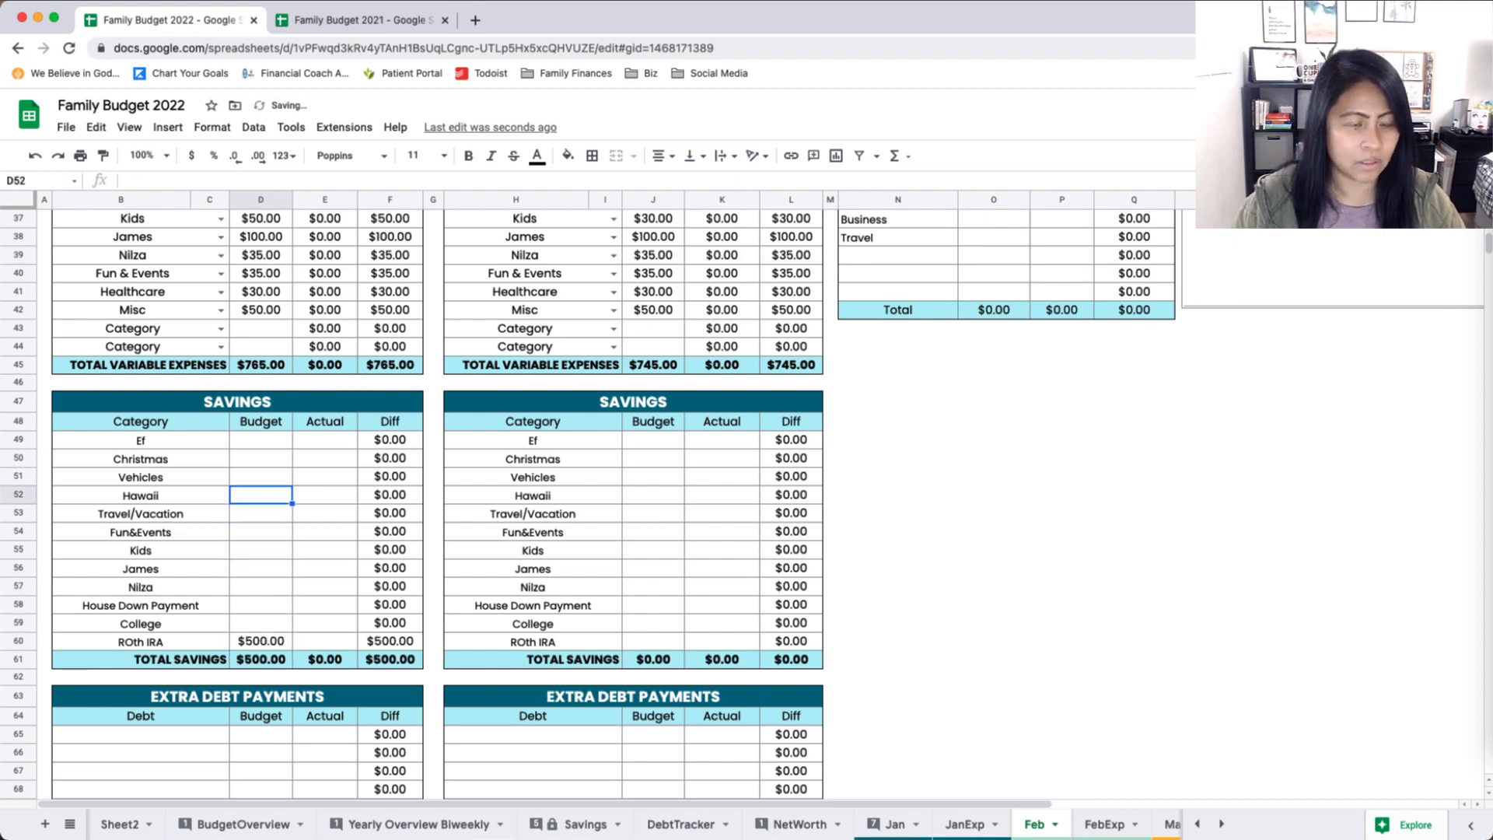
pyautogui.write('20')
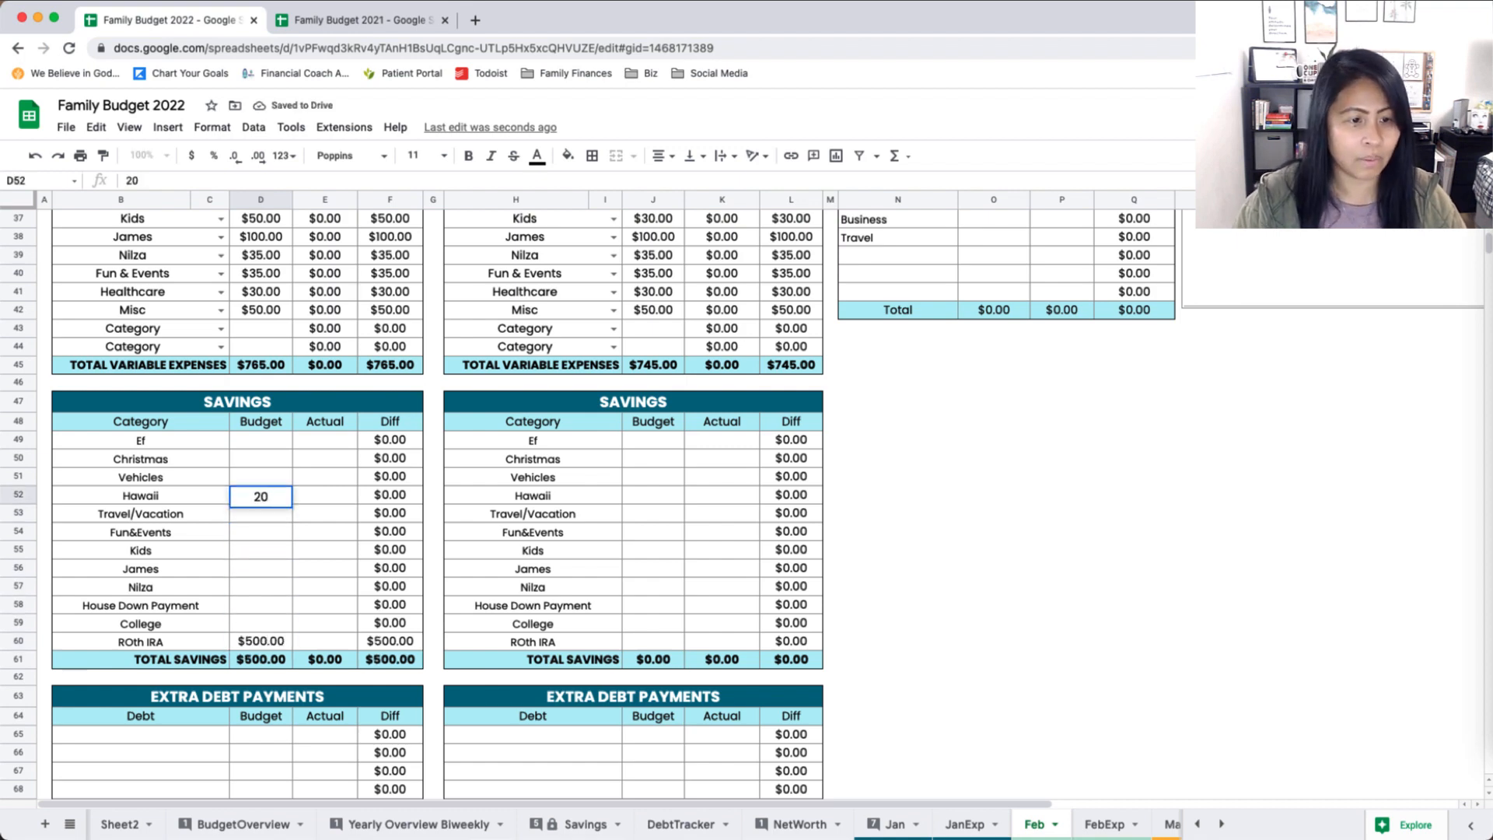
pyautogui.press('Return')
pyautogui.press('Down')
pyautogui.write('20')
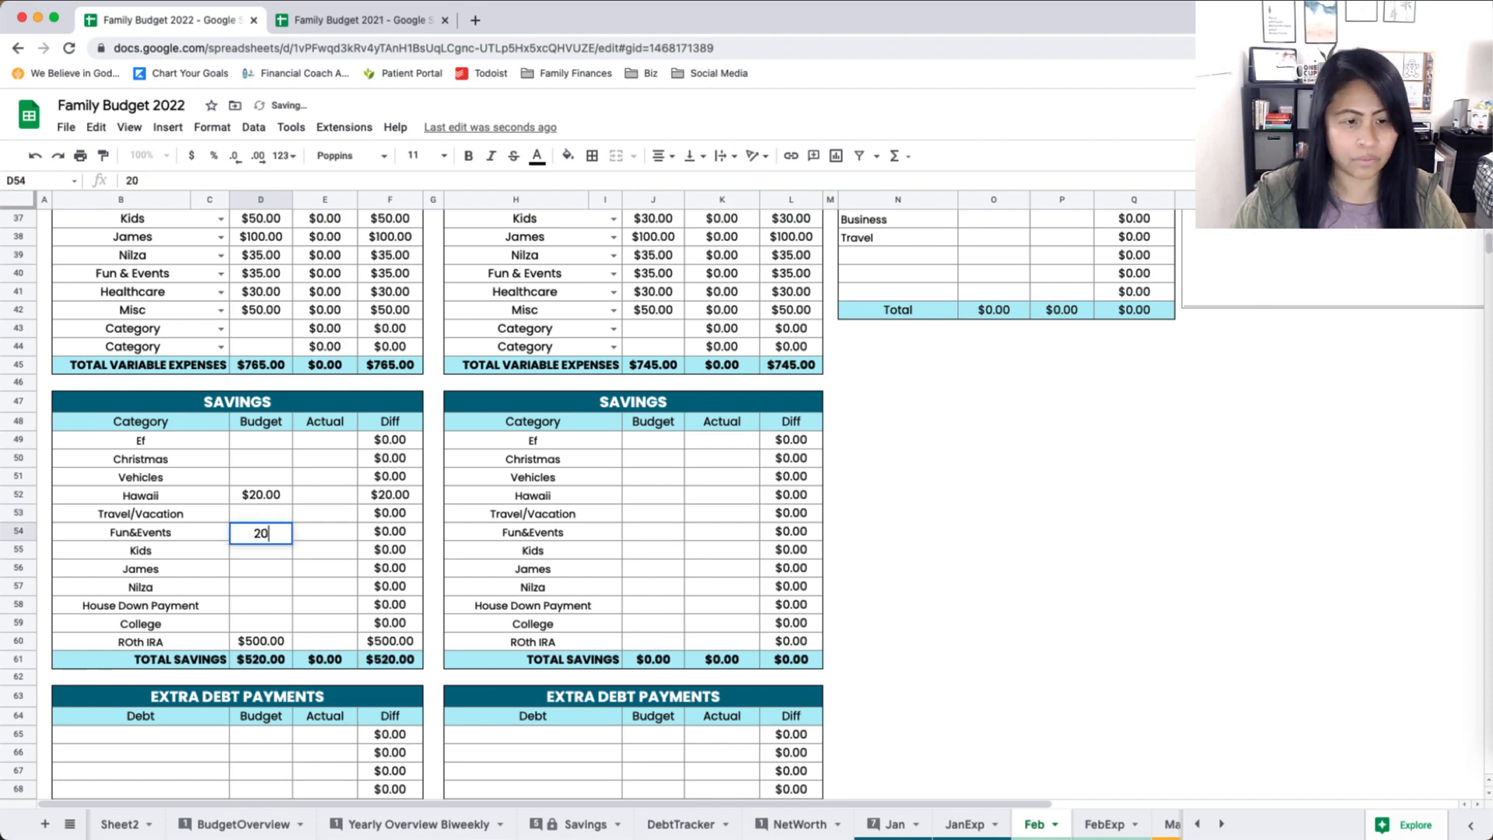
pyautogui.press('Return')
# Step: Review the February income, expenses and savings for both paychecks against the planned summary
pyautogui.scroll(10, 288, 653)
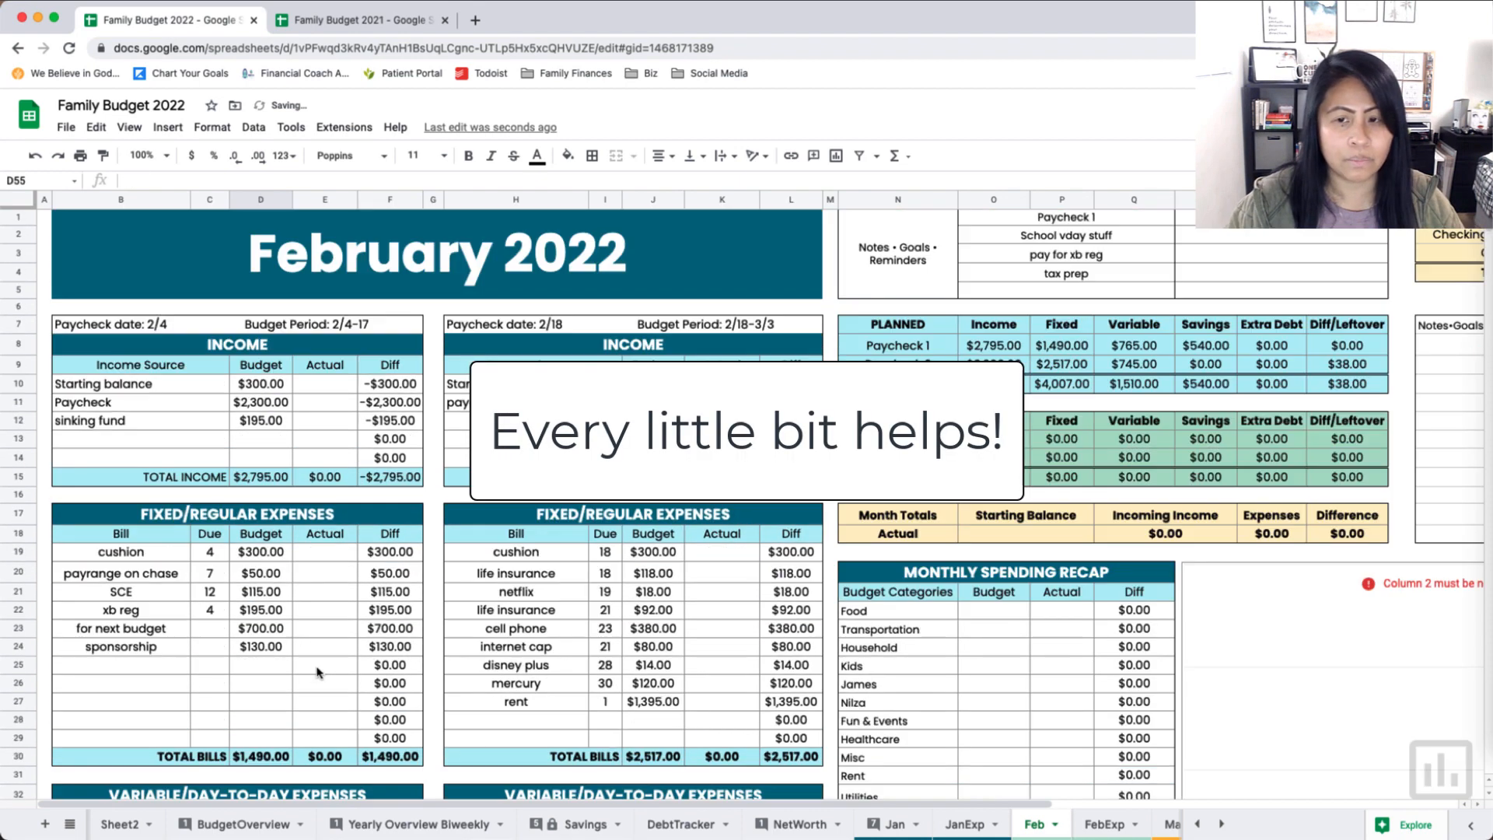
pyautogui.click(252, 410)
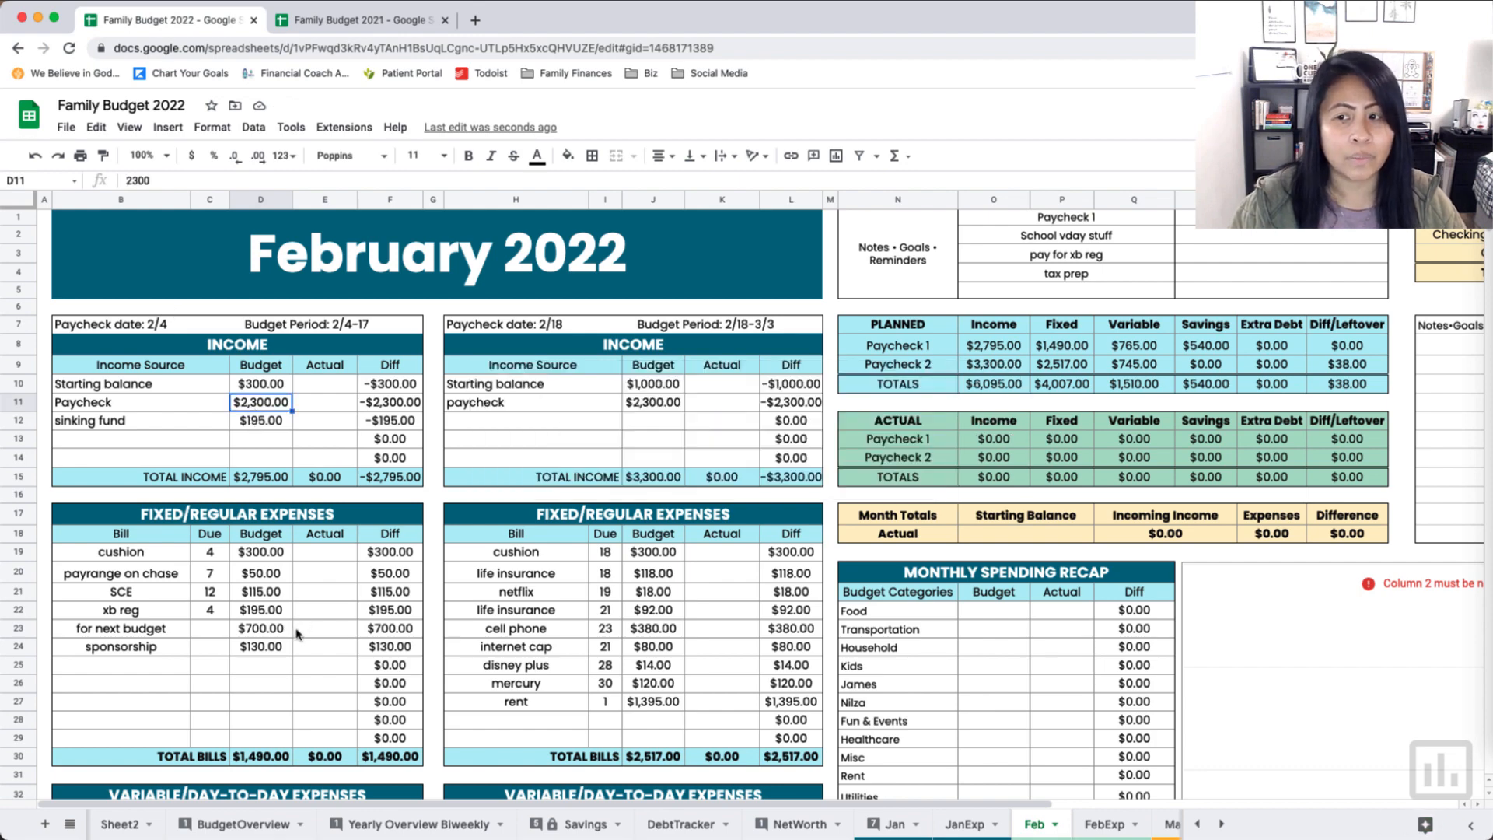
pyautogui.scroll(-5, 296, 635)
pyautogui.scroll(-8, 296, 635)
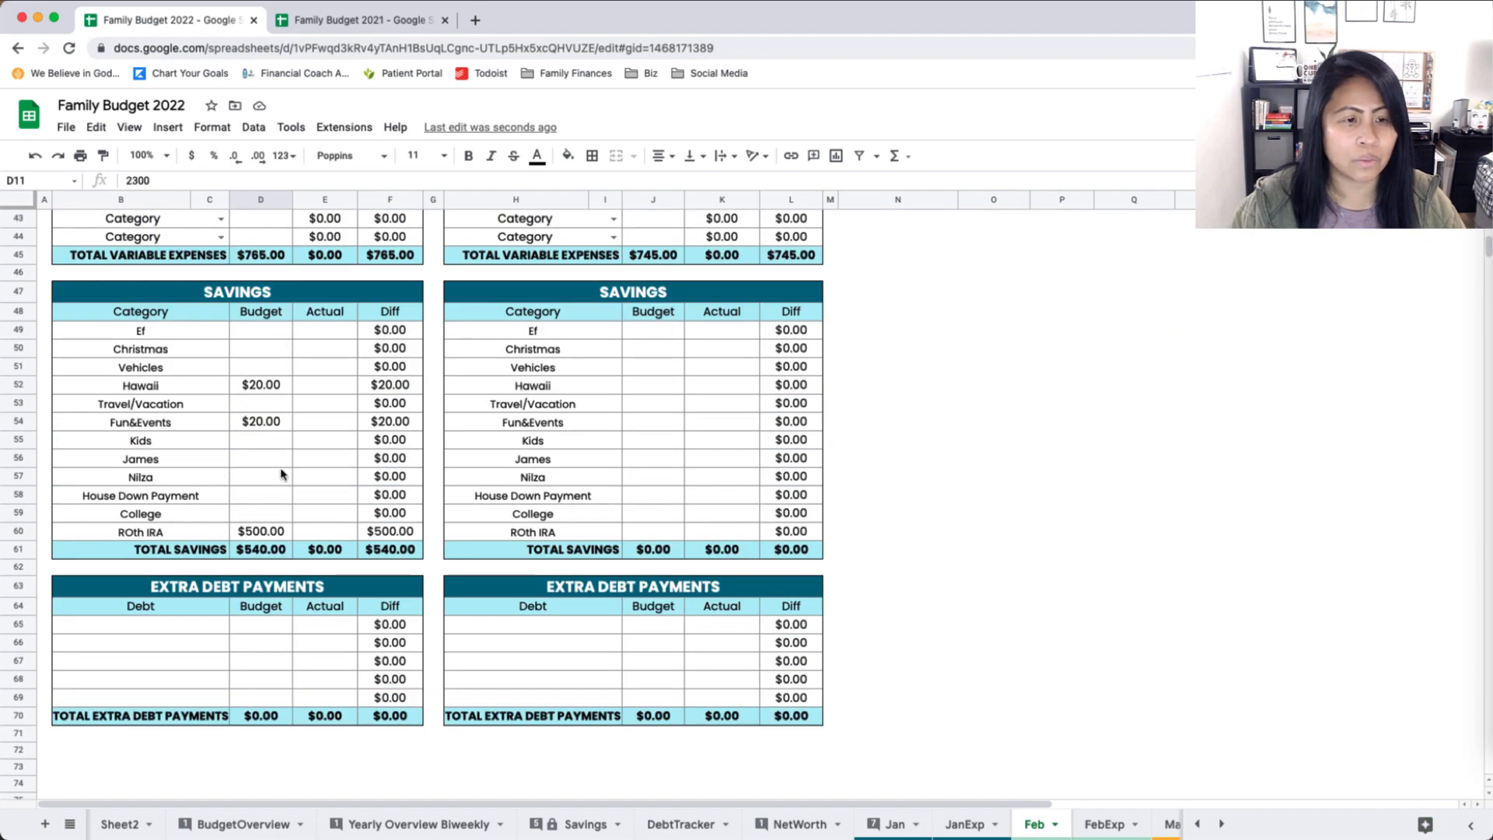
pyautogui.scroll(13, 306, 526)
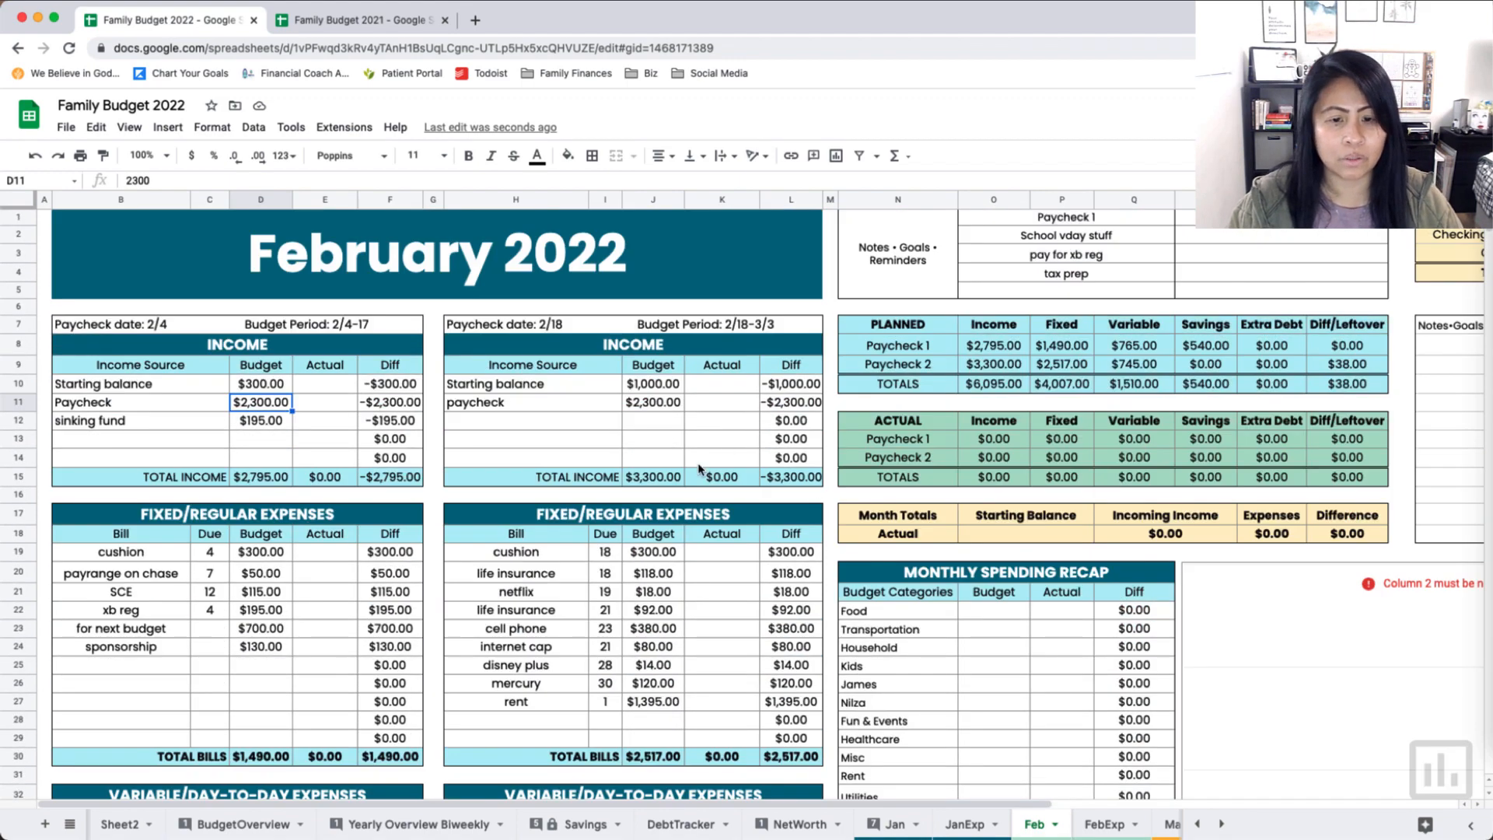
pyautogui.scroll(-5, 714, 503)
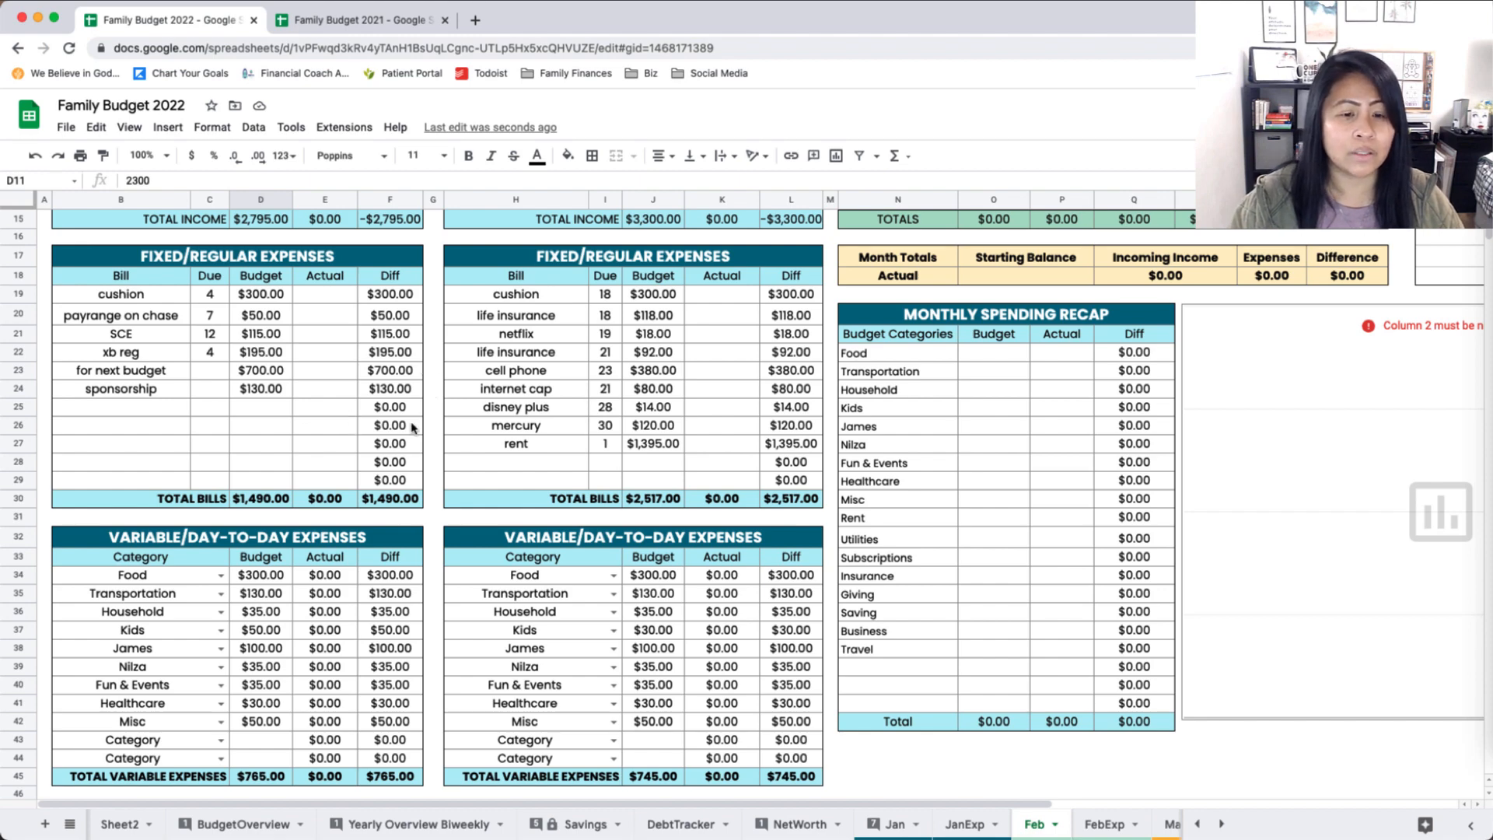
# Step: Fill the monthly spending recap's Food budget with the sum of both paychecks' Food budgets, D34+J34
pyautogui.click(992, 359)
pyautogui.scroll(5, 993, 359)
pyautogui.scroll(-3, 992, 359)
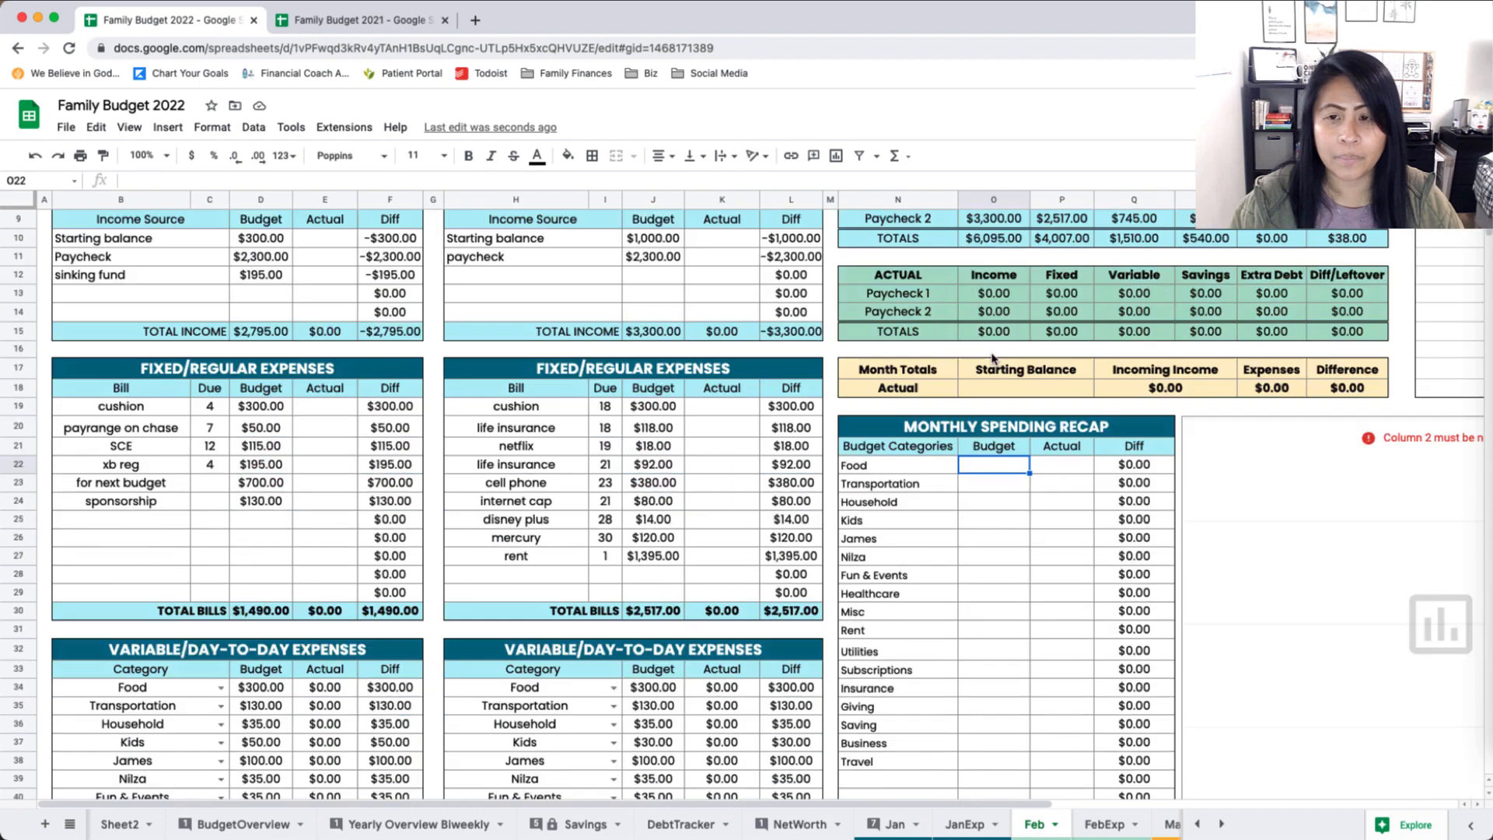
pyautogui.scroll(-3, 992, 358)
pyautogui.scroll(2, 996, 303)
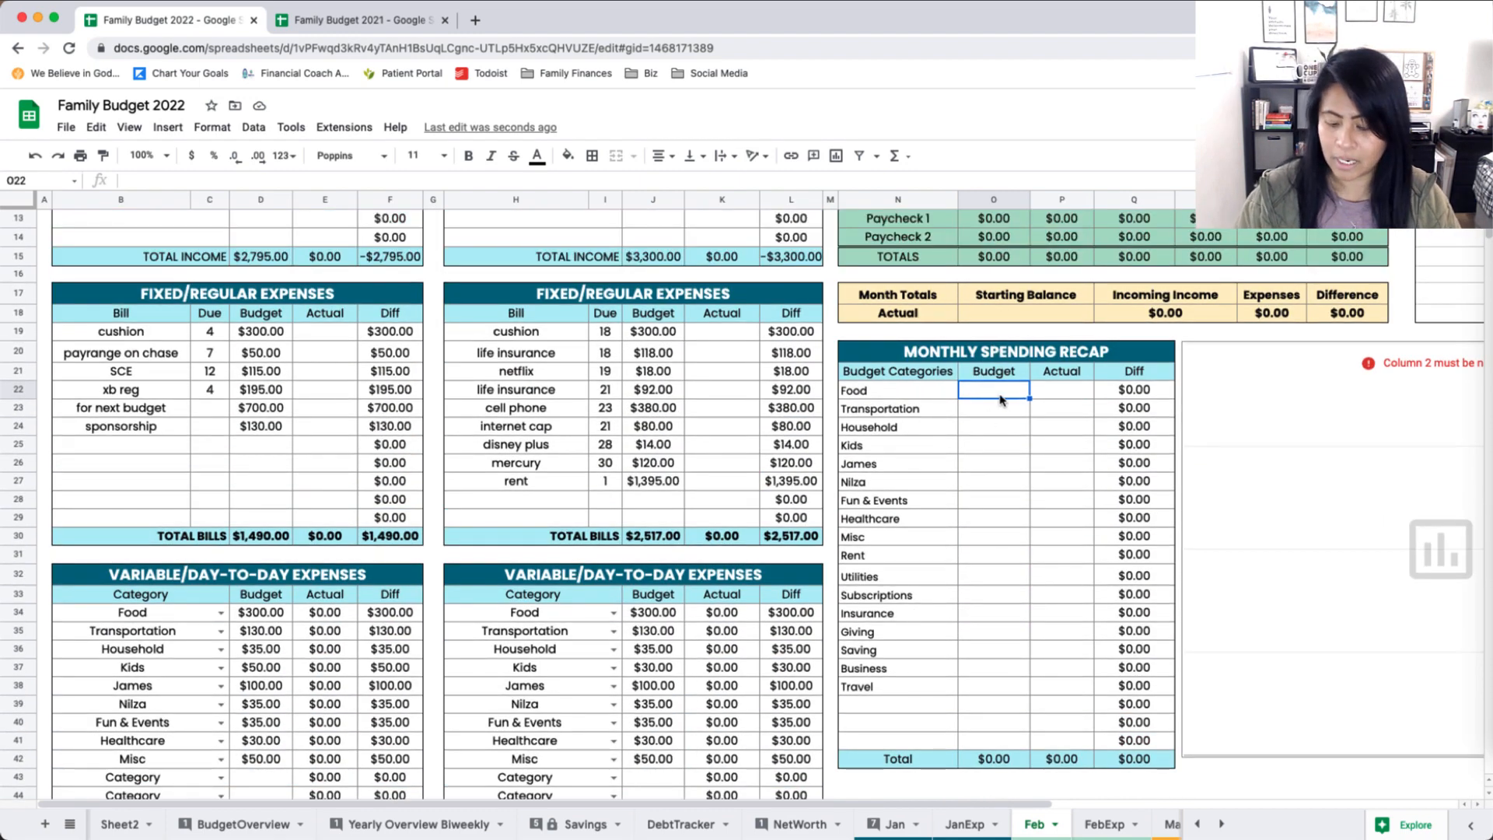
pyautogui.write('=')
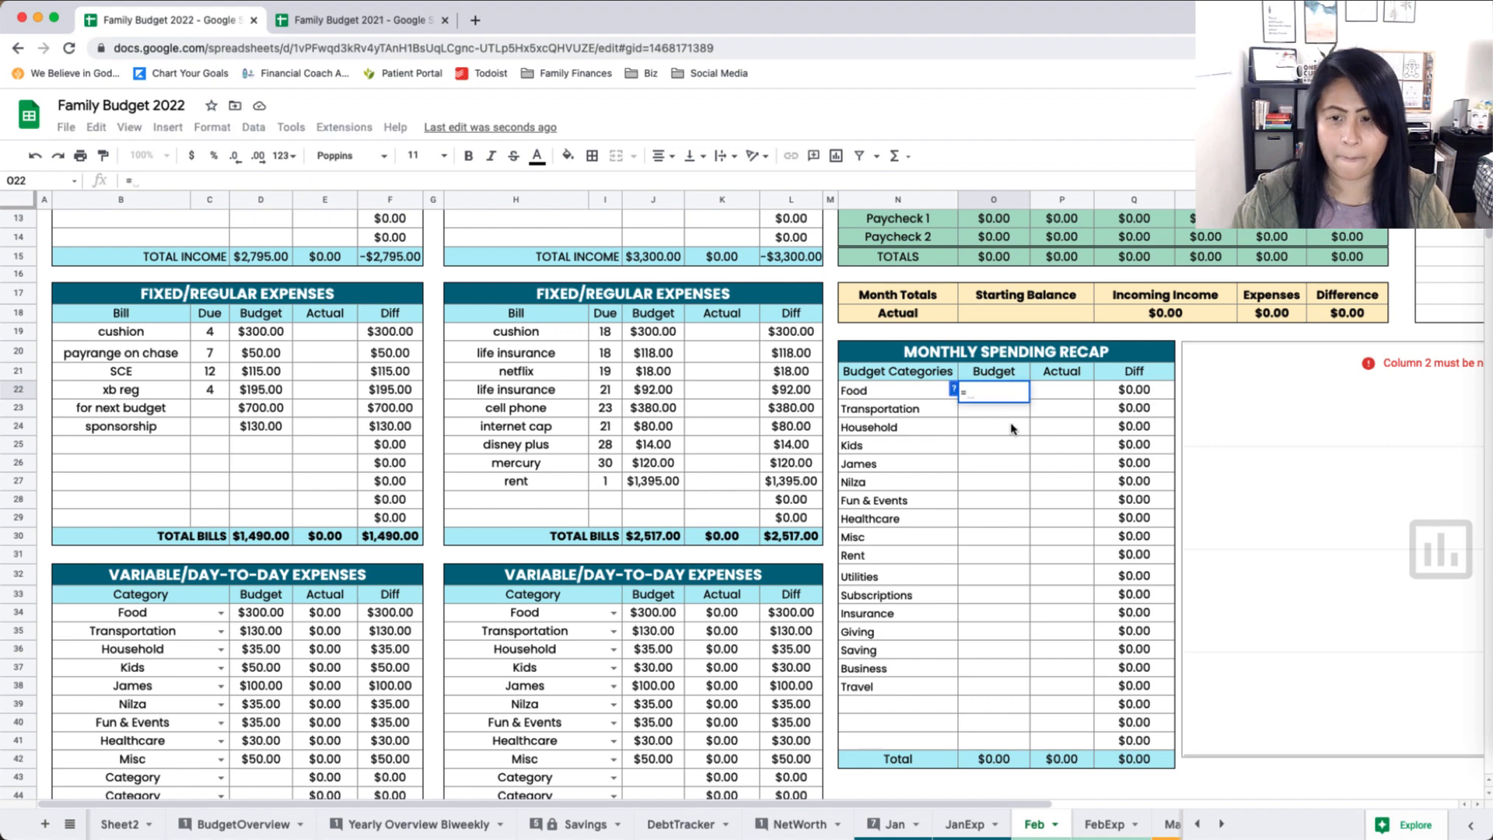
pyautogui.click(285, 613)
pyautogui.write('+')
pyautogui.click(682, 612)
pyautogui.press('Return')
# Step: Fill the recap budgets for Transportation, Household and Kids with the sum of both paychecks' matching variable expenses
pyautogui.write('=')
pyautogui.press('Tab')
pyautogui.press('Return')
pyautogui.write('=')
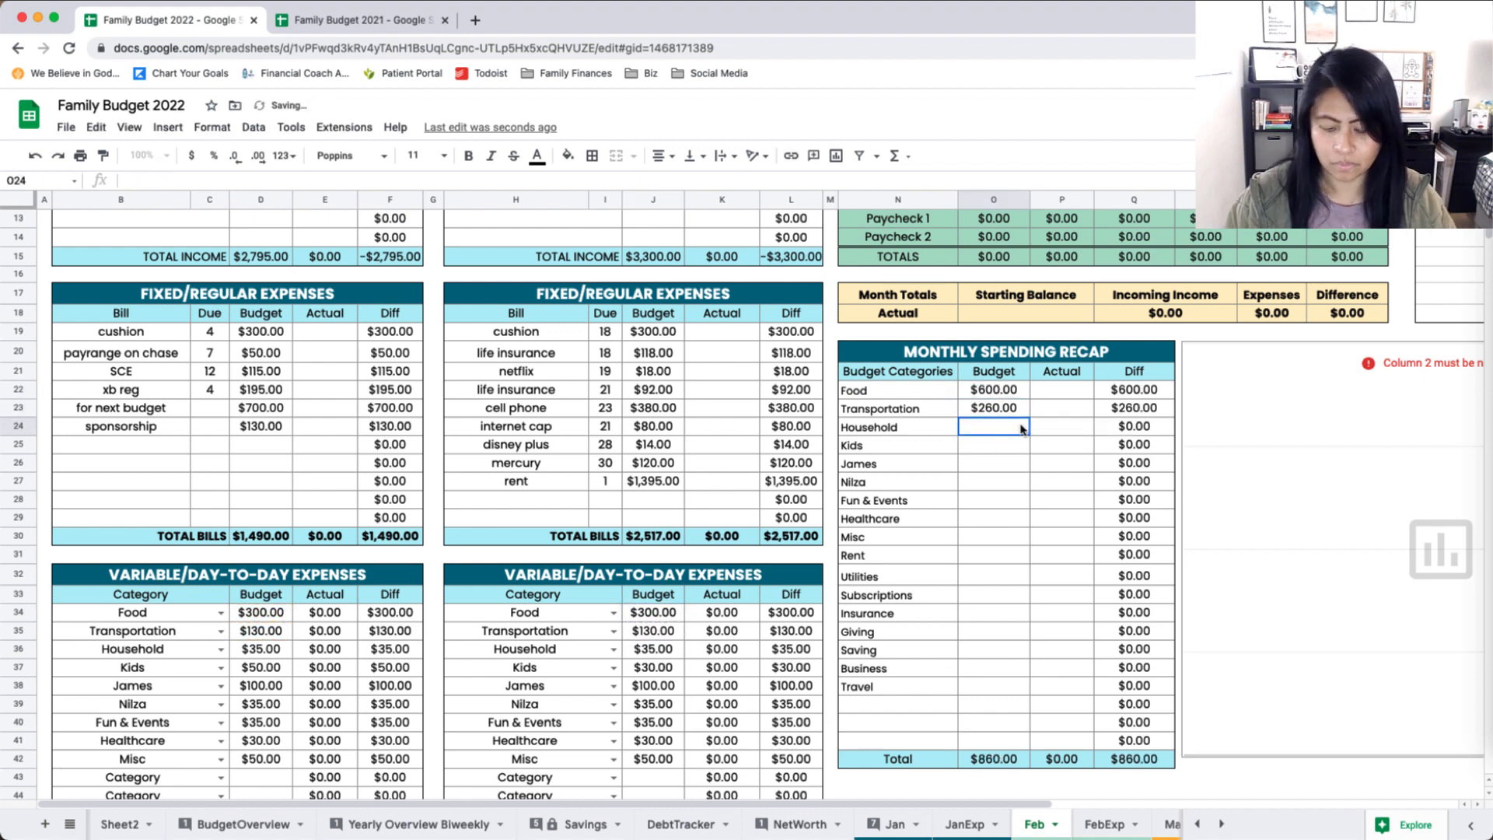
pyautogui.press('Tab')
pyautogui.press('Return')
pyautogui.write('=')
pyautogui.press('Tab')
pyautogui.press('Return')
# Step: Fill the recap budgets for the two family members' personal categories by adding both paychecks' matching amounts
pyautogui.write('=')
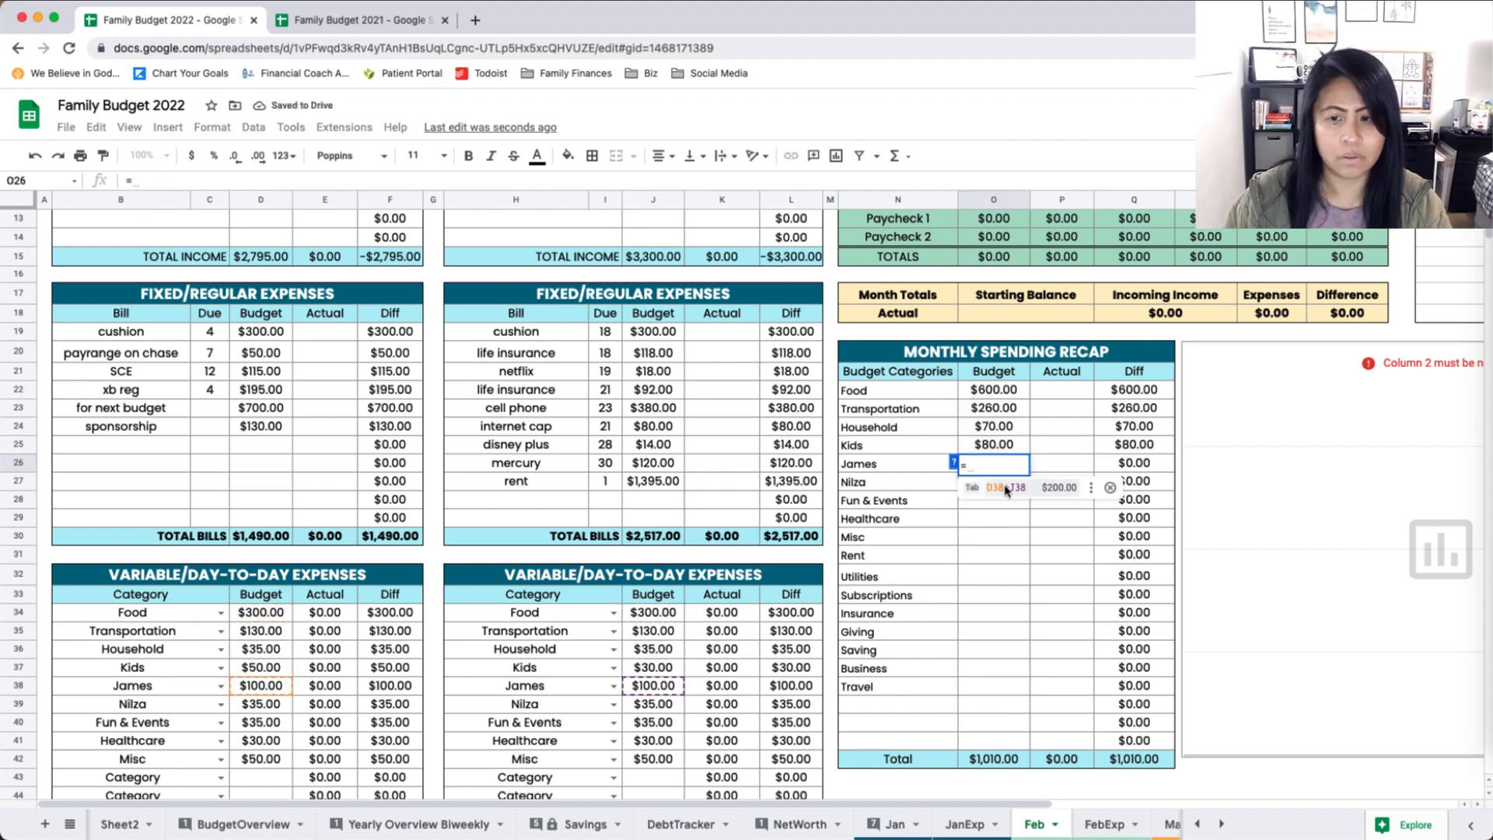
pyautogui.press('Tab')
pyautogui.press('Return')
pyautogui.write('=')
pyautogui.press('Tab')
pyautogui.press('Return')
# Step: Fill the recap budgets for Fun & Events, Healthcare and Misc with the sum of both paychecks' matching amounts
pyautogui.write('=')
pyautogui.press('Tab')
pyautogui.press('Return')
pyautogui.write('=')
pyautogui.press('Tab')
pyautogui.press('Return')
pyautogui.write('=')
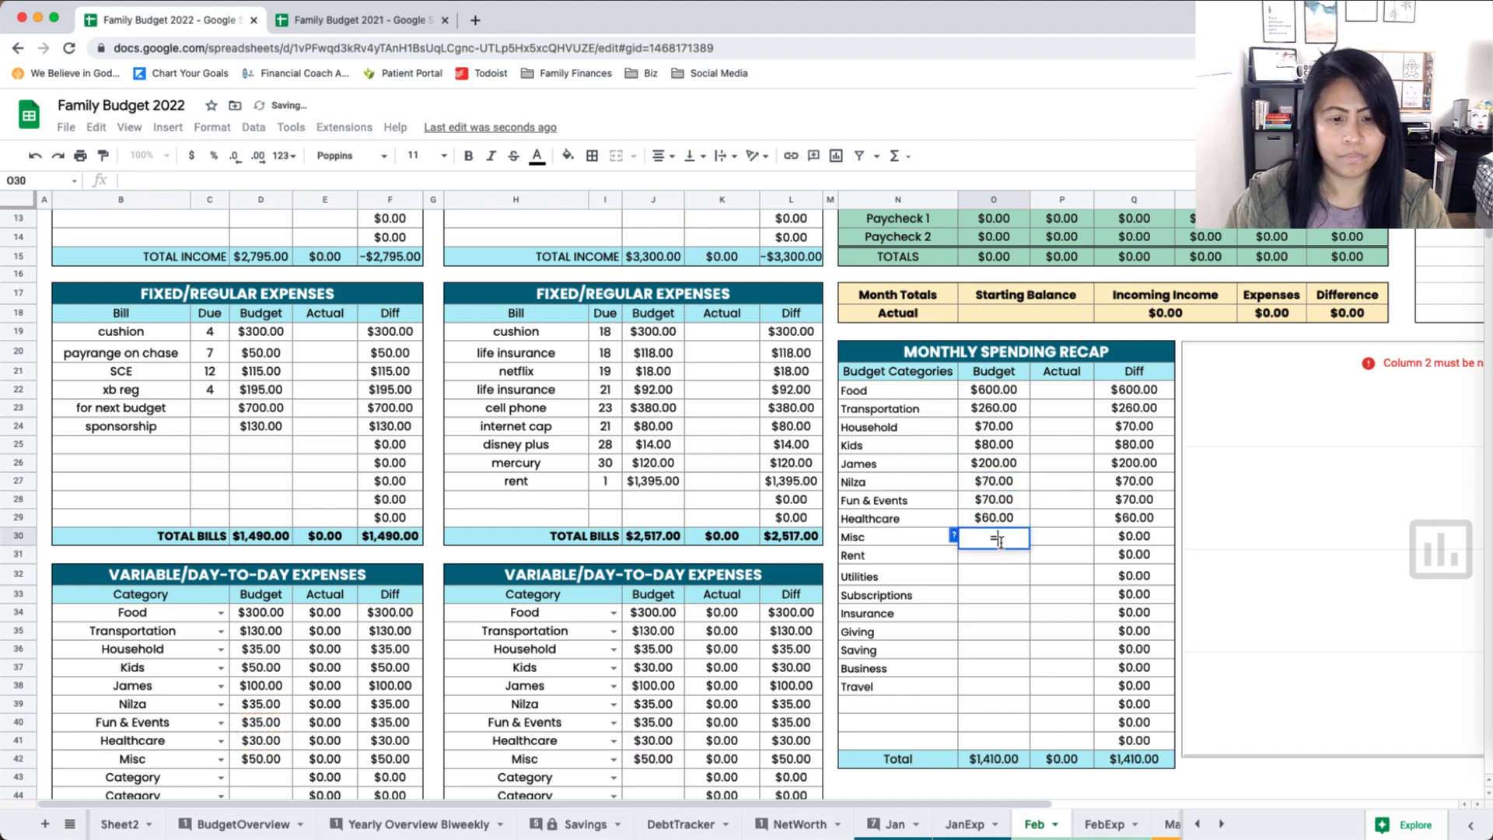
pyautogui.press('Tab')
pyautogui.press('Return')
# Step: Link the recap's Rent budget to the rent amount in the second paycheck's fixed expenses
pyautogui.write('=')
pyautogui.click(653, 481)
pyautogui.press('Return')
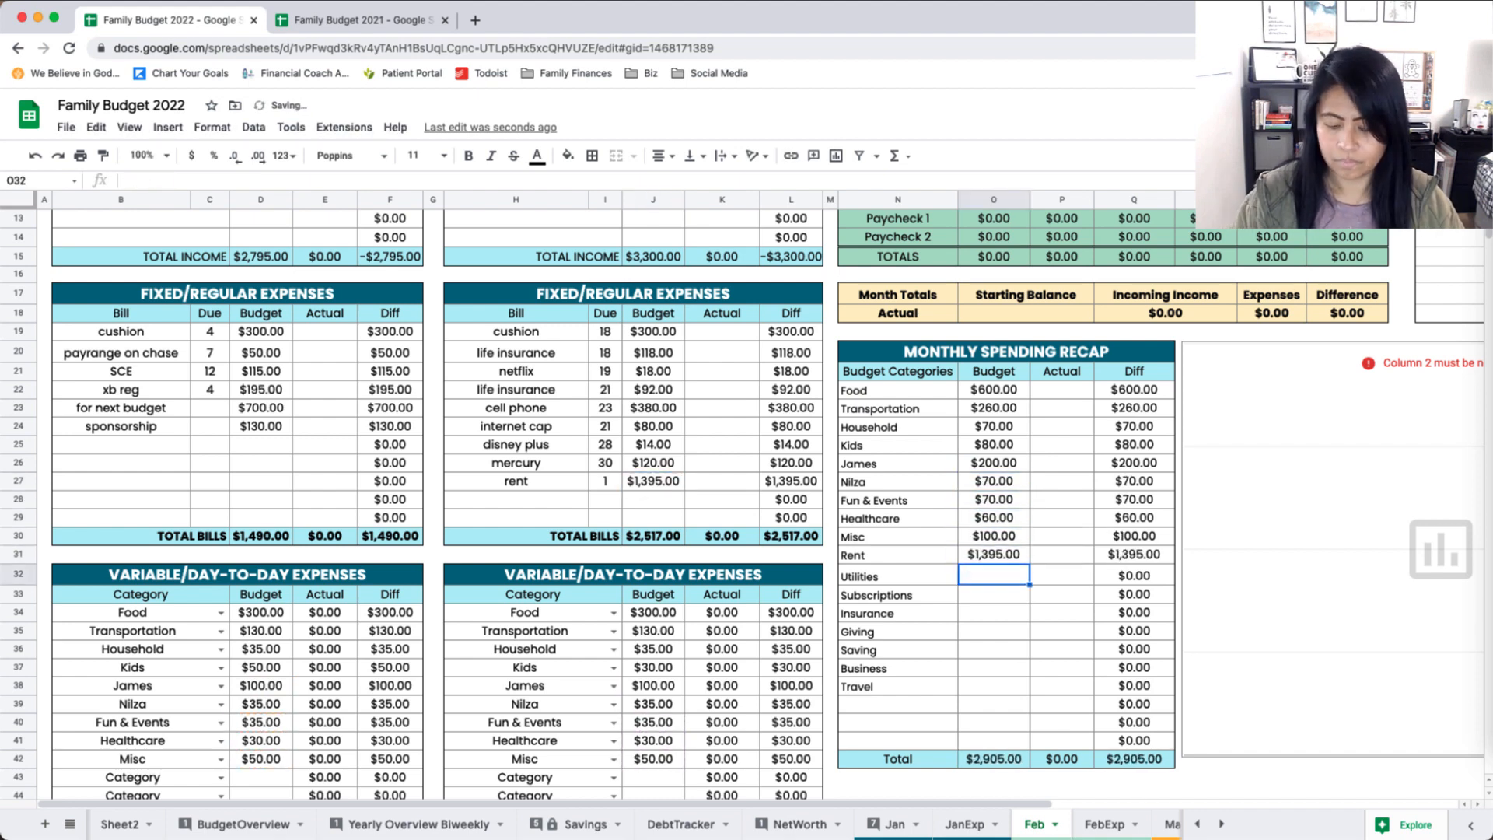
# Step: Set the recap's Utilities budget to the sum of payrange on chase, SCE, cell phone and internet cap, =D20+D21+J23+J24
pyautogui.write('=')
pyautogui.click(252, 357)
pyautogui.write('+')
pyautogui.click(259, 374)
pyautogui.write('+')
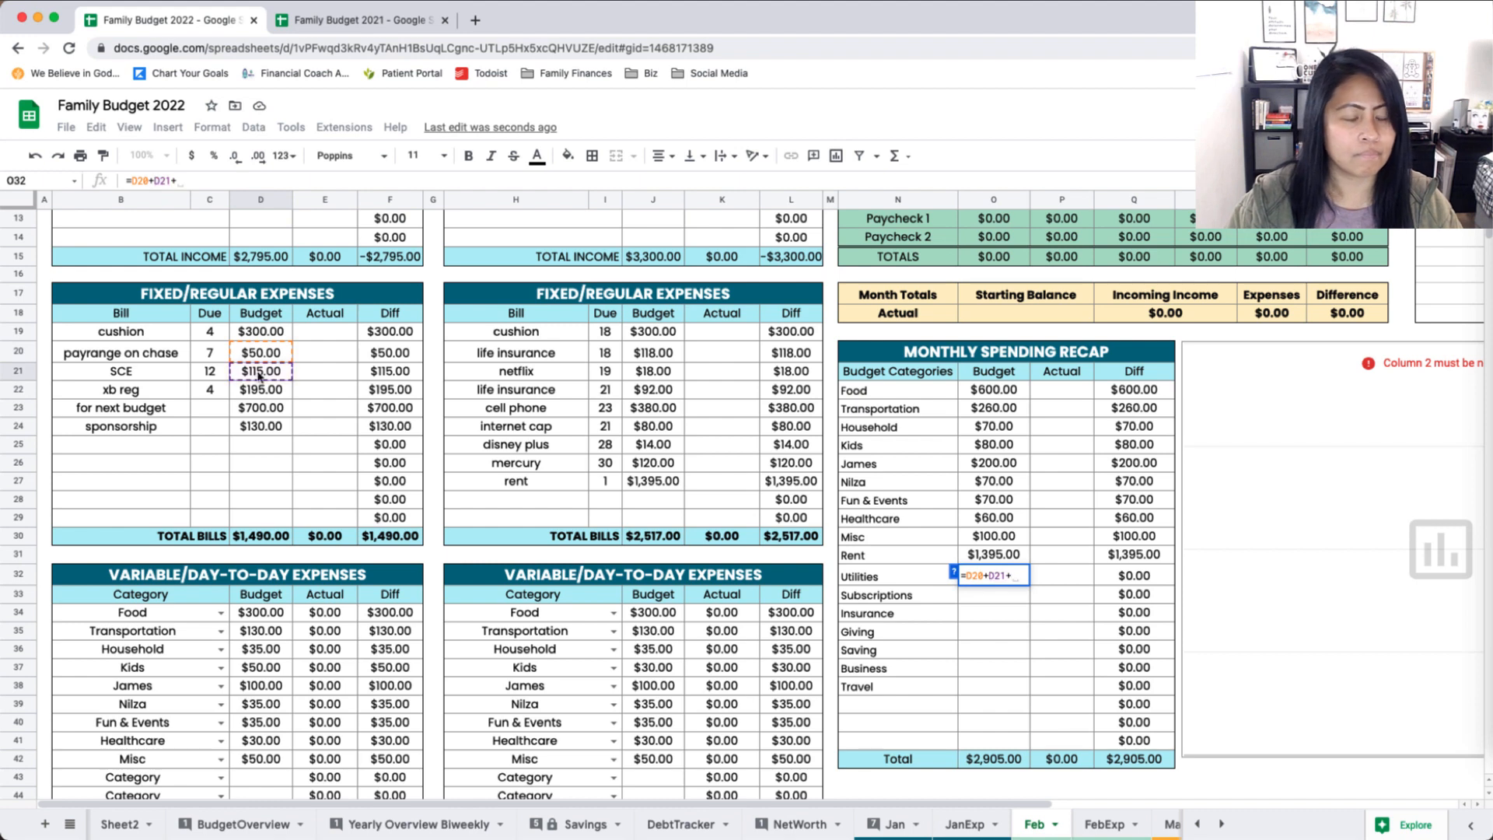
pyautogui.click(653, 408)
pyautogui.write('+')
pyautogui.click(653, 427)
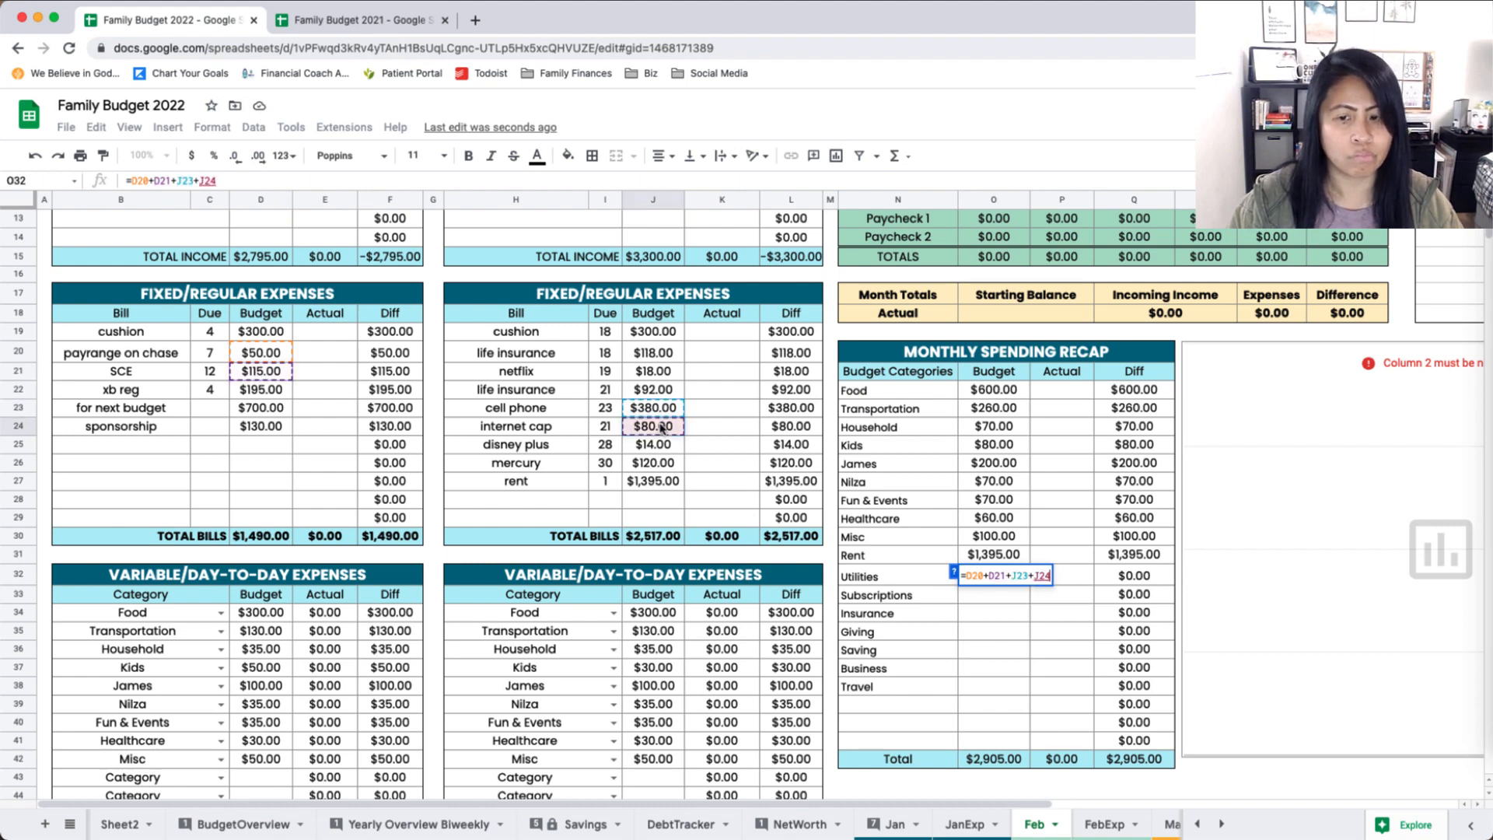
pyautogui.press('Return')
# Step: Set the recap's Subscriptions budget to the sum of the netflix and disney plus budgets, J21+J25
pyautogui.write('=')
pyautogui.click(654, 371)
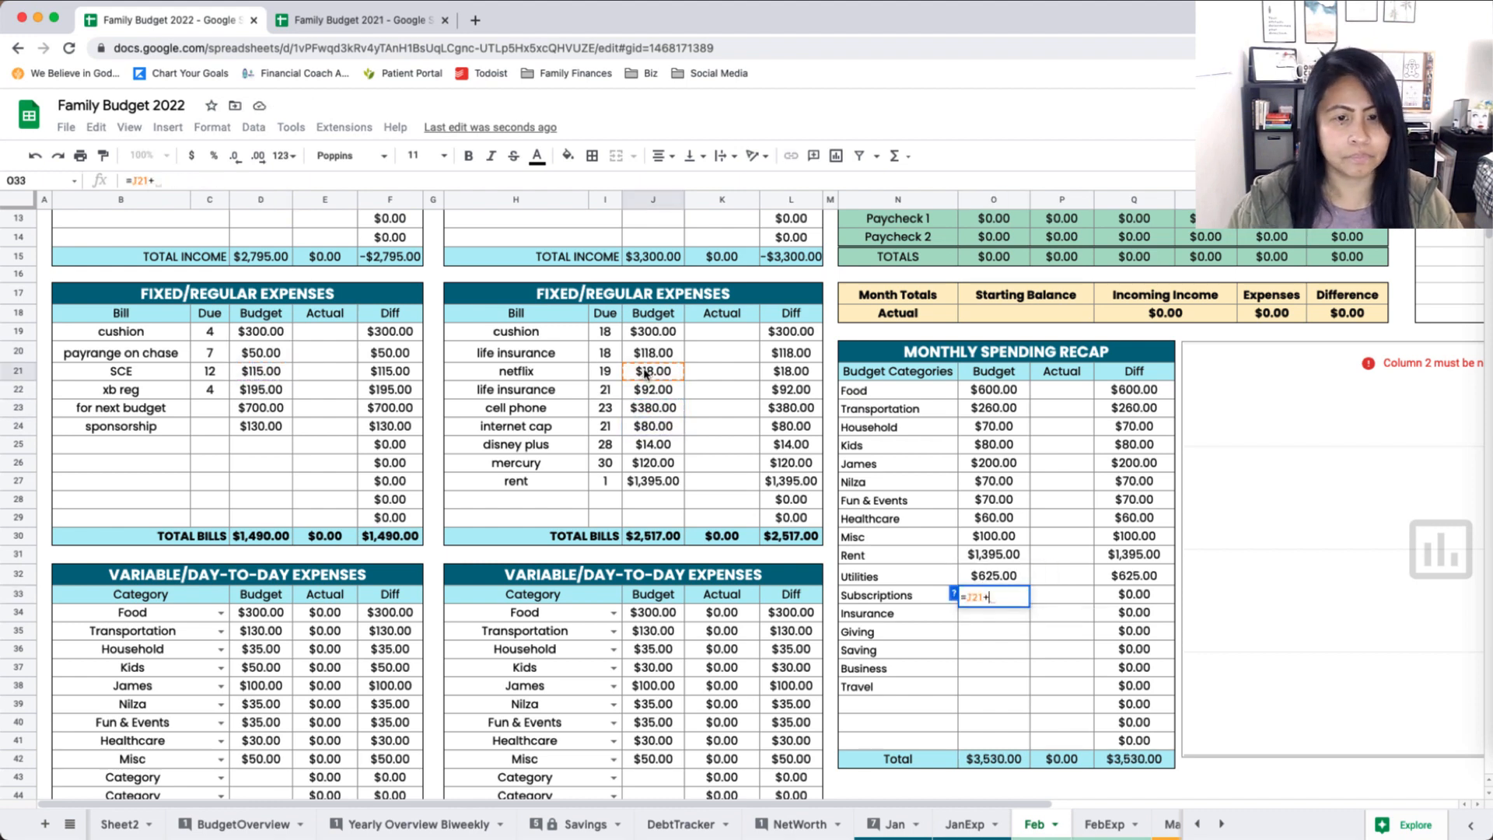
pyautogui.write('+')
pyautogui.click(667, 444)
pyautogui.press('Return')
pyautogui.write('=')
pyautogui.click(652, 353)
pyautogui.write('+')
pyautogui.click(655, 406)
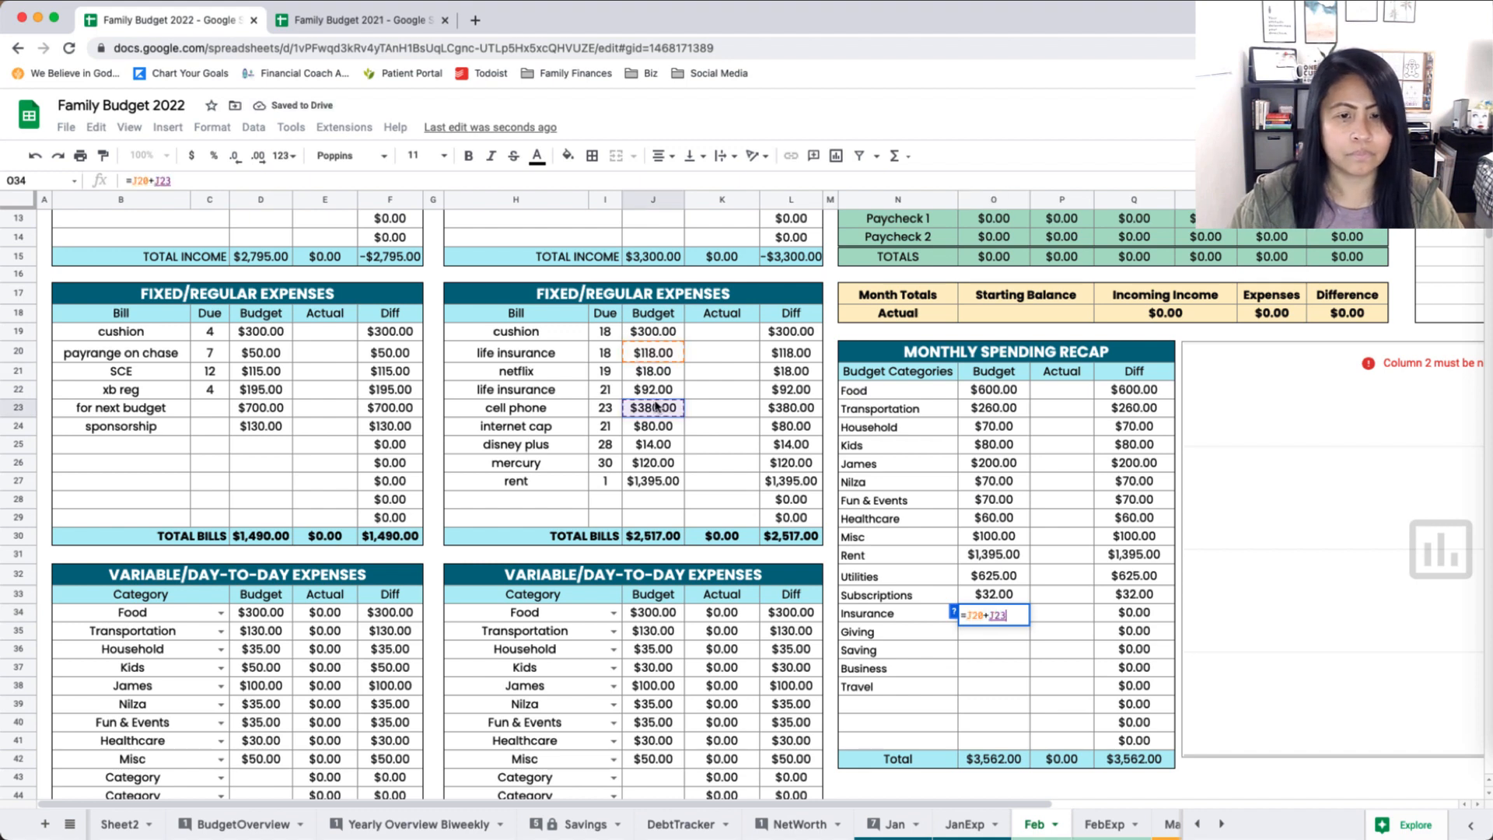
pyautogui.press('Escape')
# Step: Set the recap's Insurance budget to the sum of both life insurance bills and mercury, =J20+J22+J26
pyautogui.write('=')
pyautogui.click(653, 353)
pyautogui.write('+')
pyautogui.click(653, 389)
pyautogui.write('+')
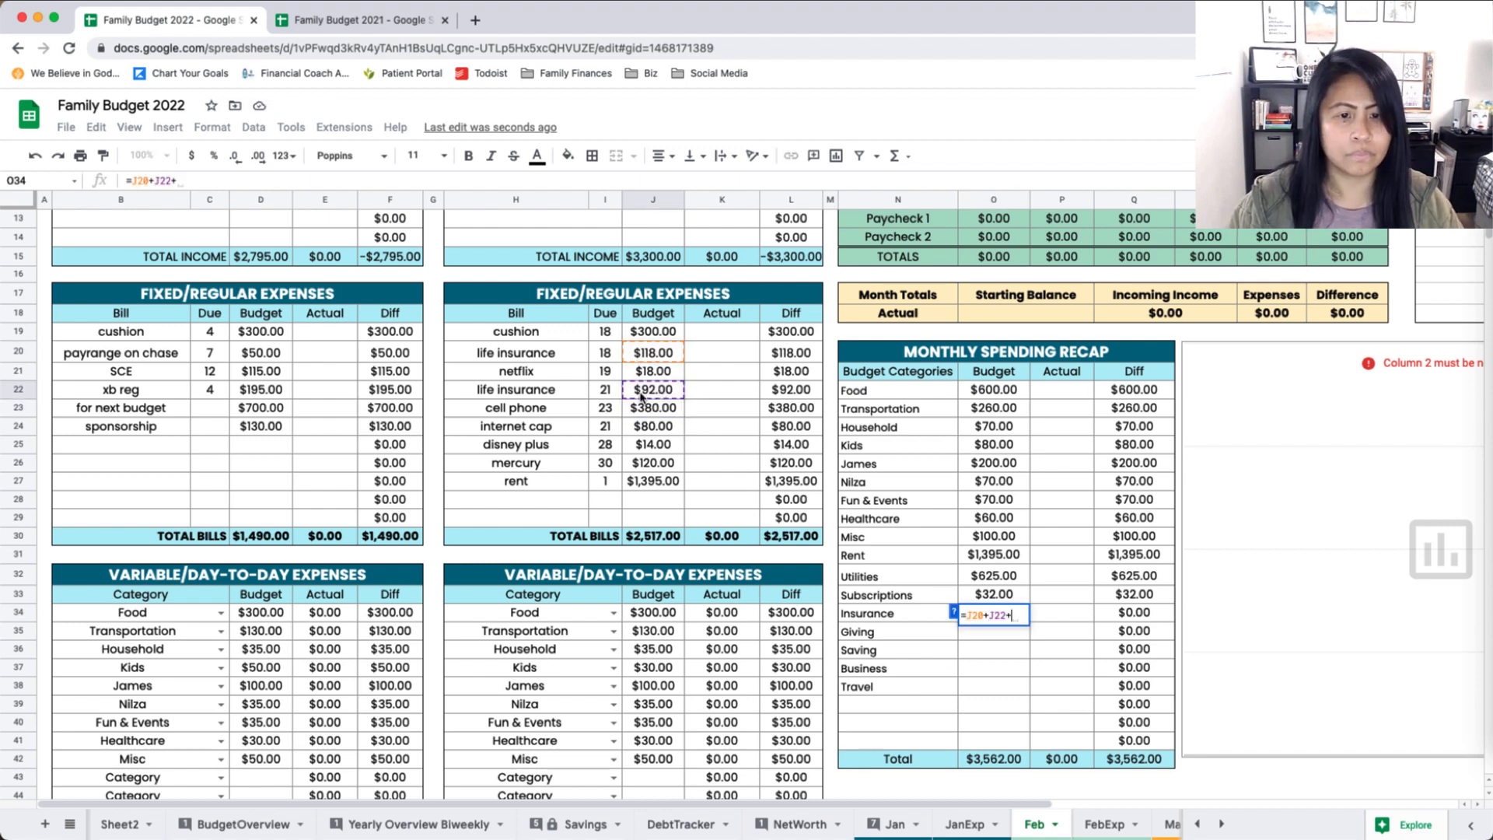
pyautogui.click(654, 462)
pyautogui.press('Return')
# Step: Link the recap's Giving budget to the sponsorship amount and its Saving budget to the first paycheck's savings total
pyautogui.write('=')
pyautogui.click(261, 426)
pyautogui.press('Return')
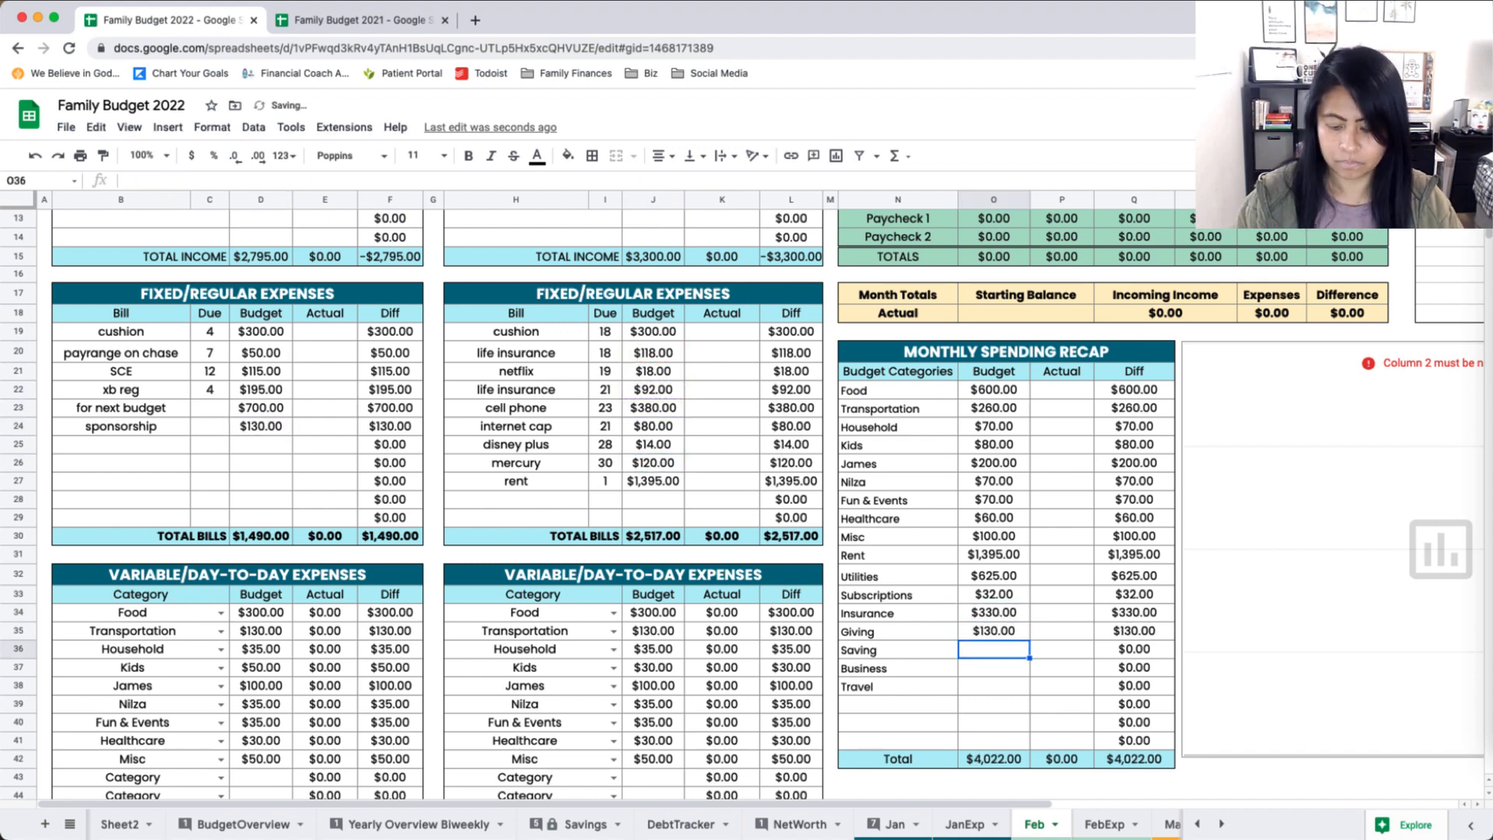
pyautogui.write('=')
pyautogui.scroll(-8, 435, 505)
pyautogui.click(261, 623)
pyautogui.press('Return')
# Step: Add the first paycheck's xb reg budget to the recap's Transportation formula, making it =D35+J35+D22
pyautogui.scroll(10, 943, 410)
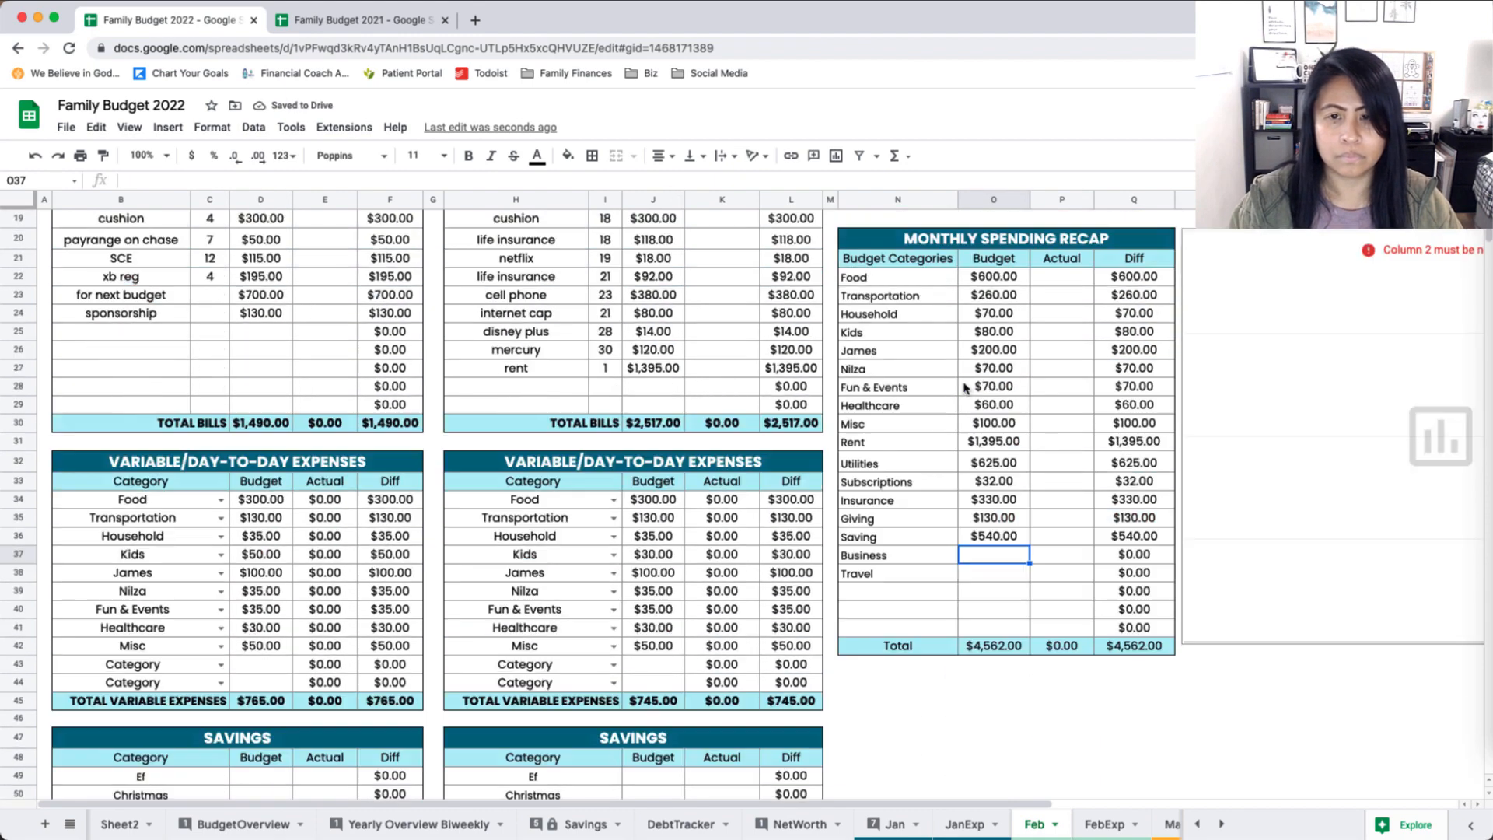
pyautogui.doubleClick(1004, 390)
pyautogui.write('+')
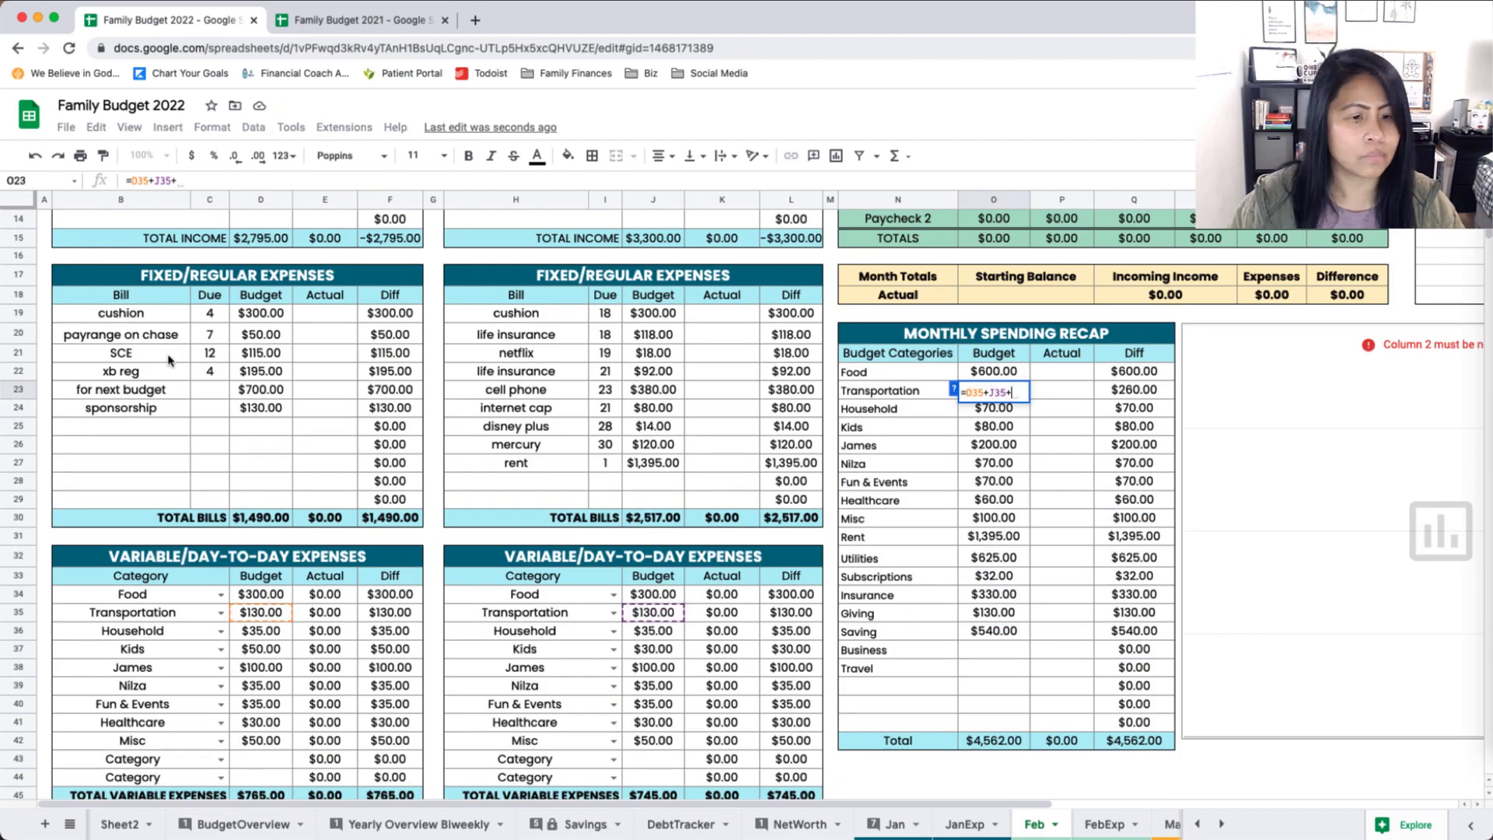
pyautogui.click(249, 372)
pyautogui.press('Return')
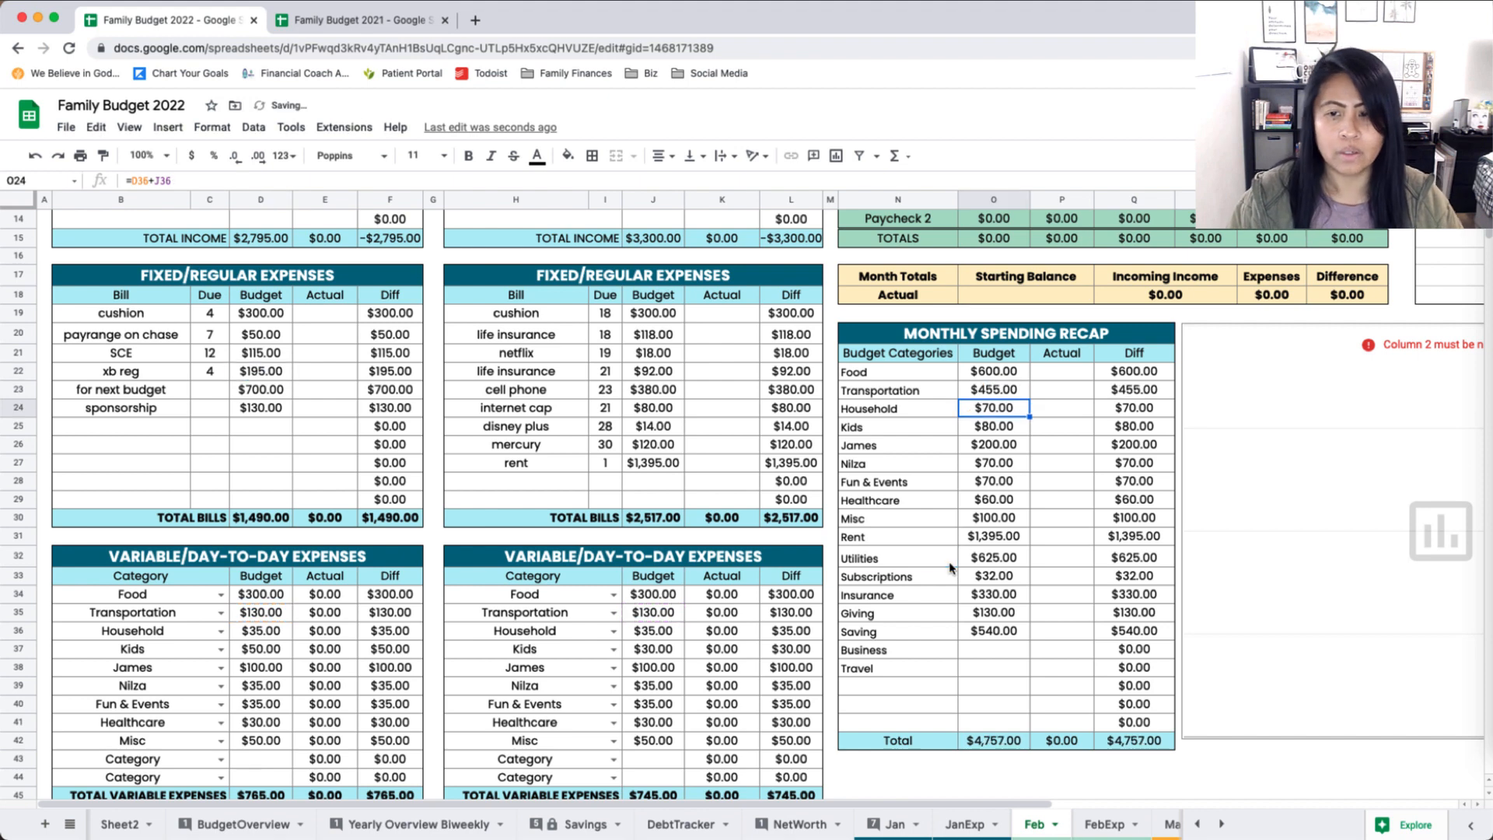
# Step: Review the recap's Transportation formula and check the recap budgets against the planned summary for February
pyautogui.click(950, 566)
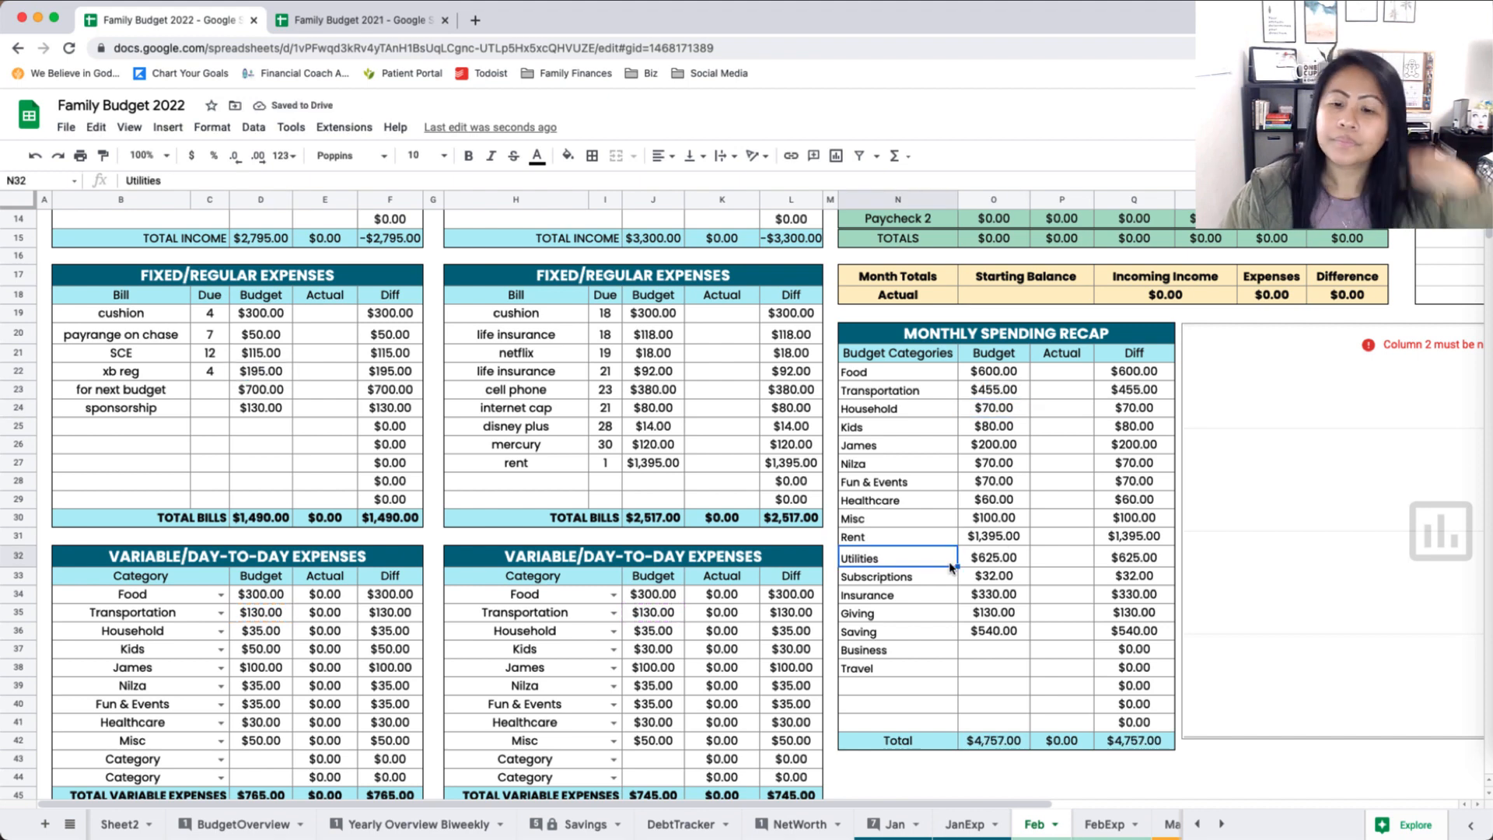
pyautogui.click(992, 396)
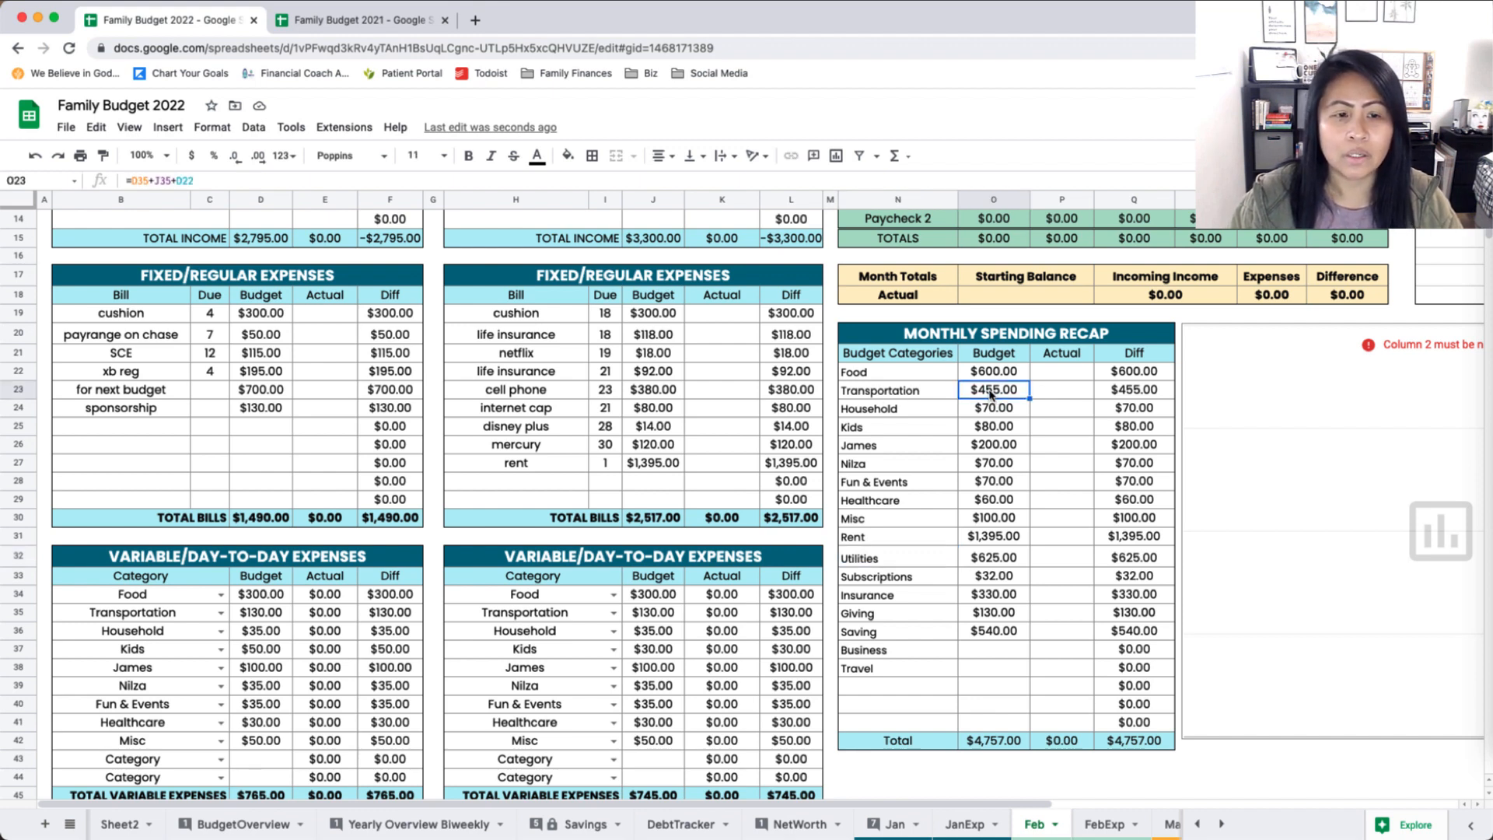
pyautogui.doubleClick(990, 389)
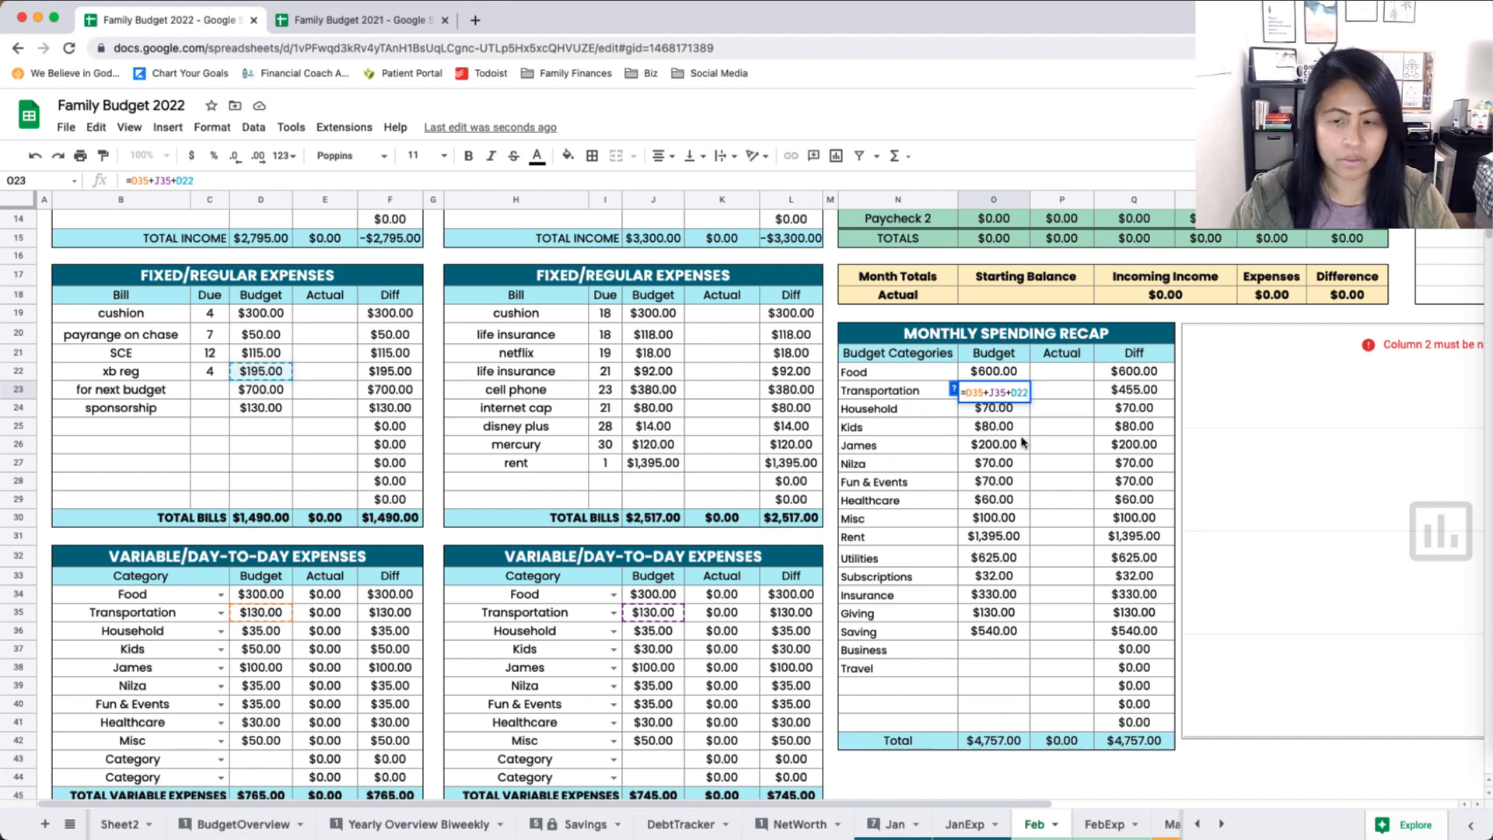
pyautogui.press('Escape')
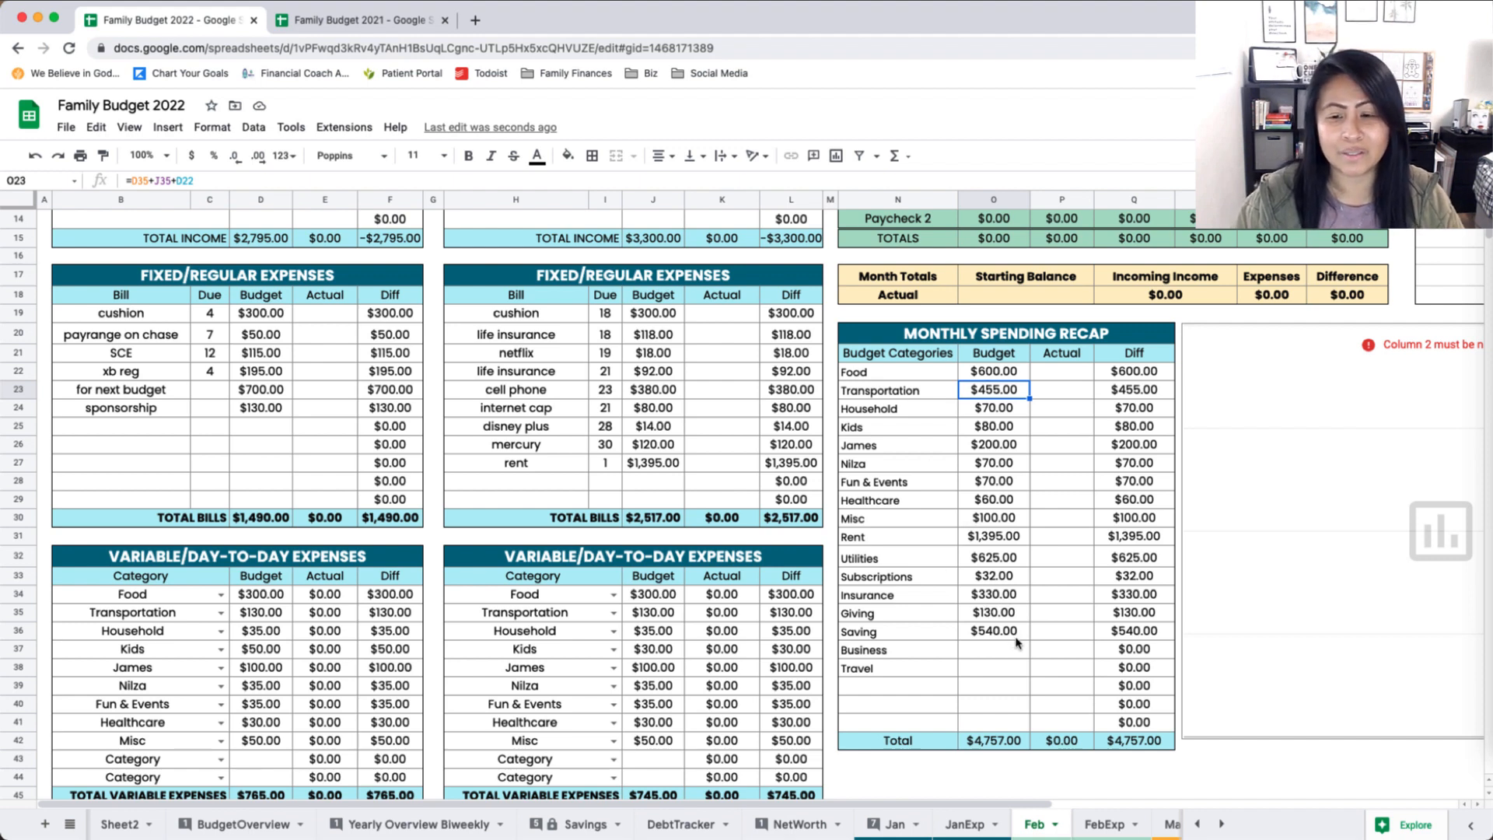
pyautogui.scroll(1, 1005, 643)
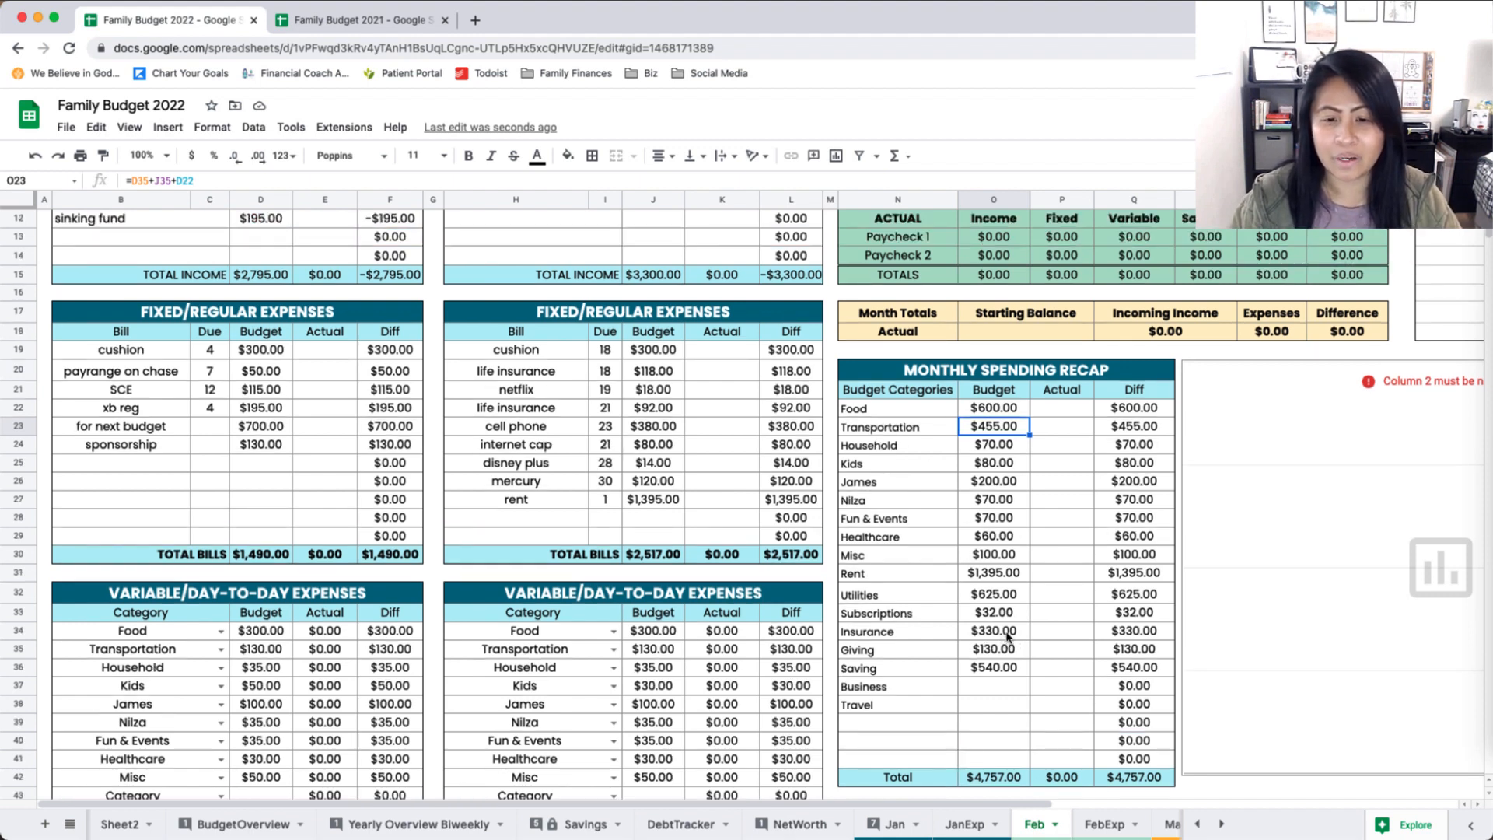
pyautogui.scroll(1, 1008, 637)
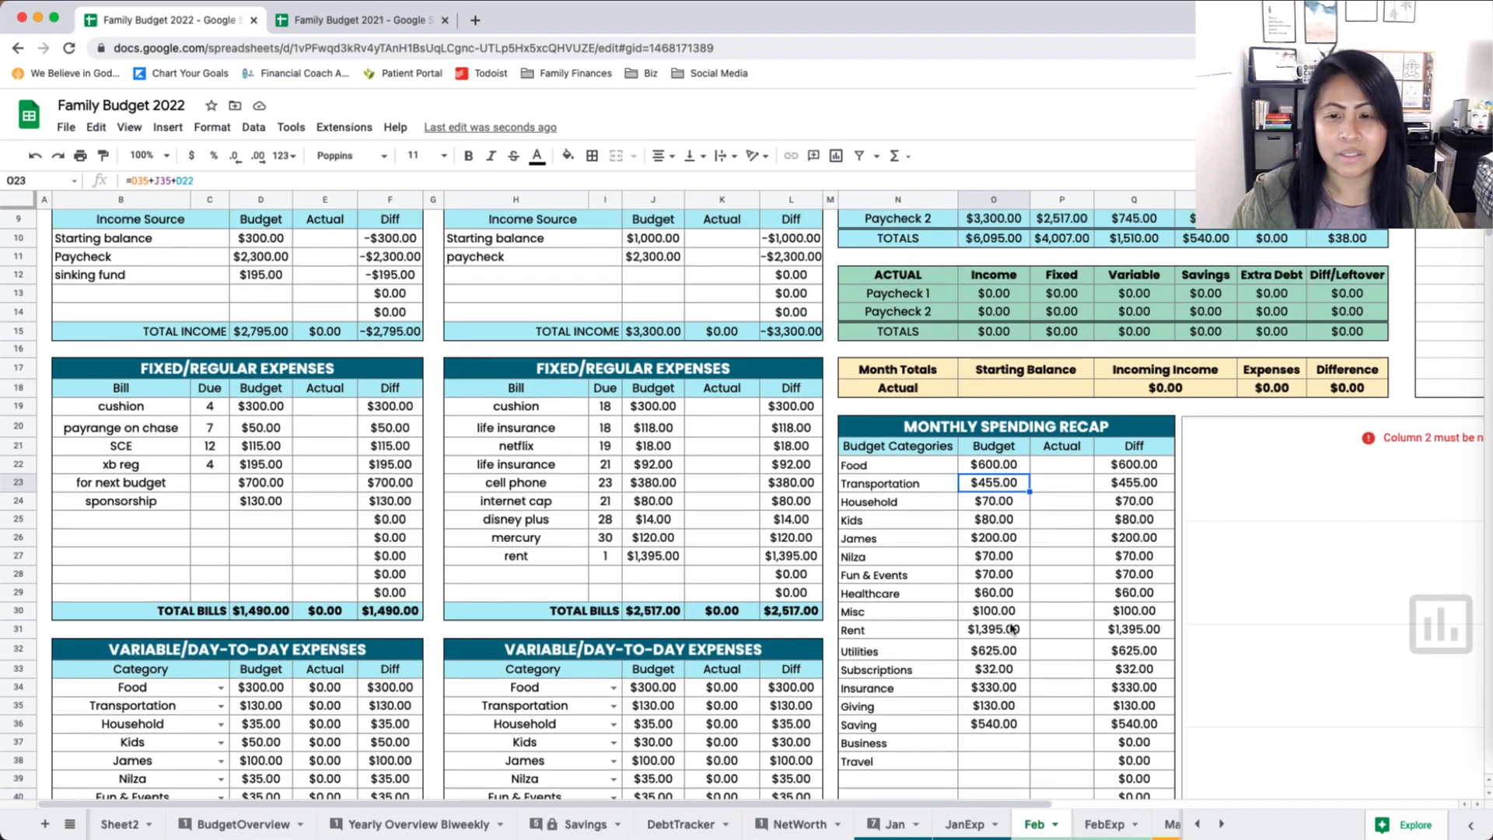
pyautogui.scroll(3, 1011, 627)
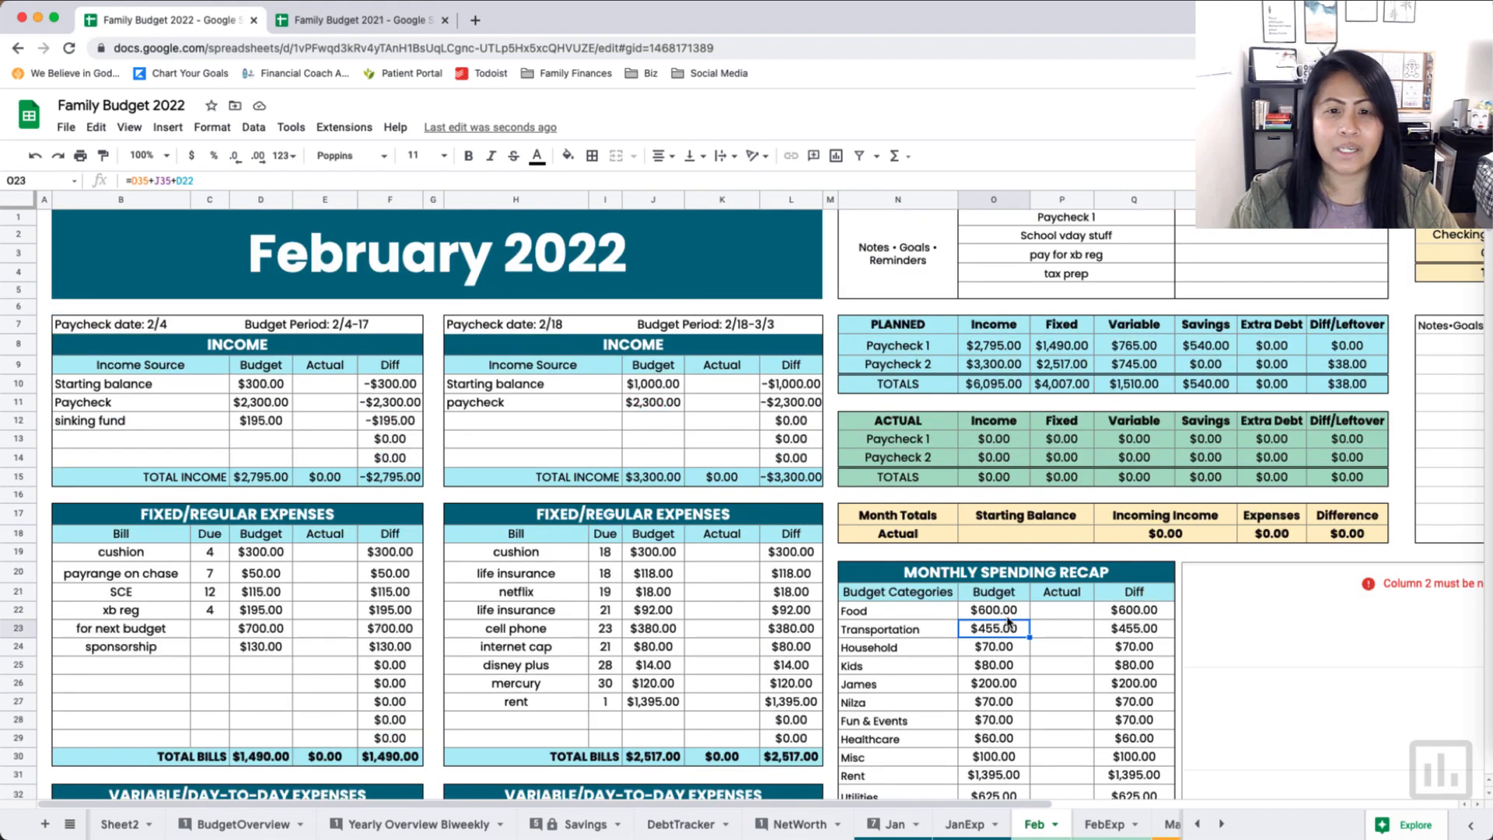
pyautogui.scroll(-1, 947, 655)
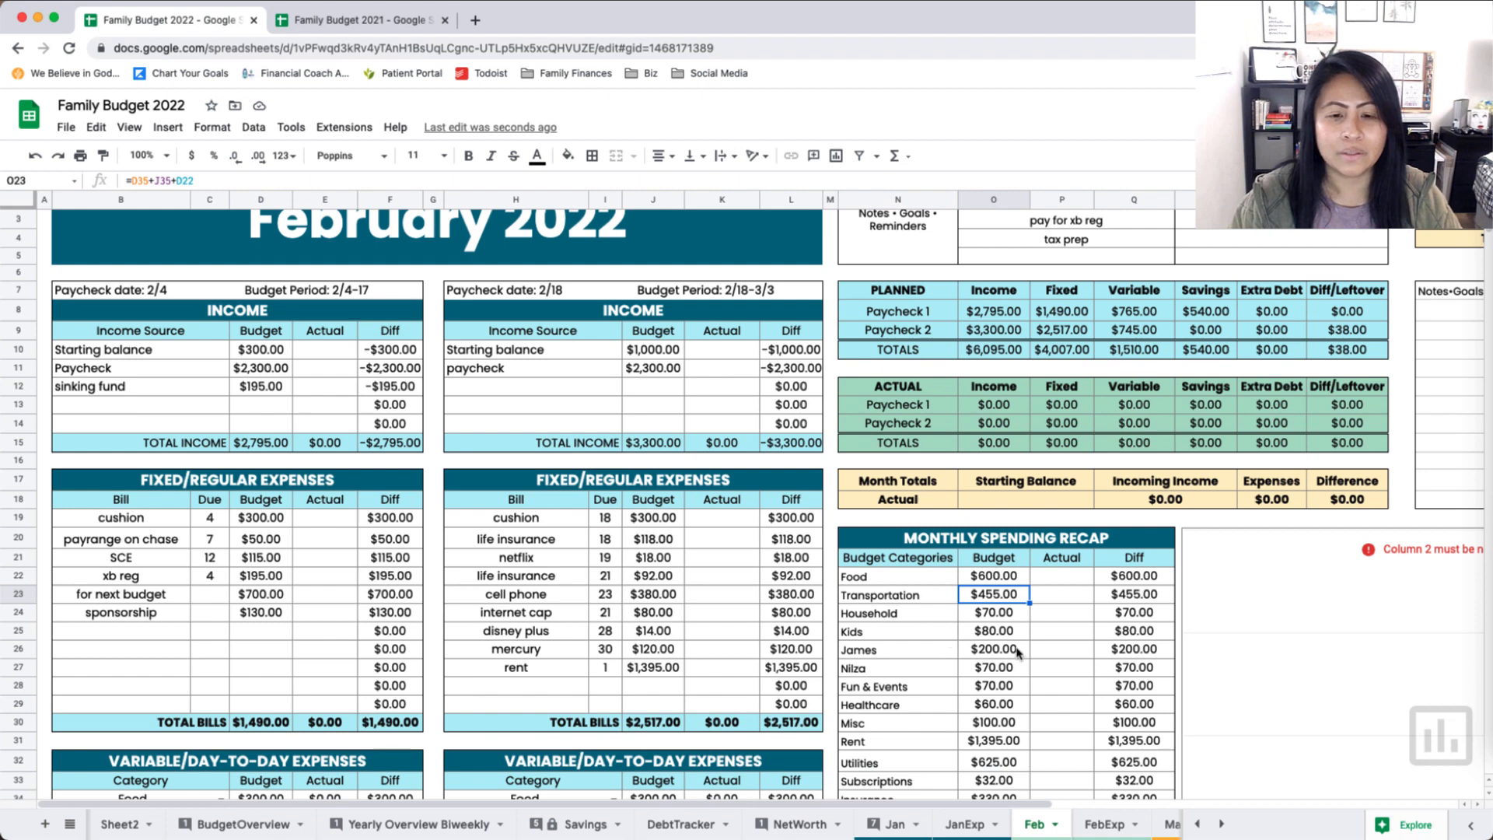